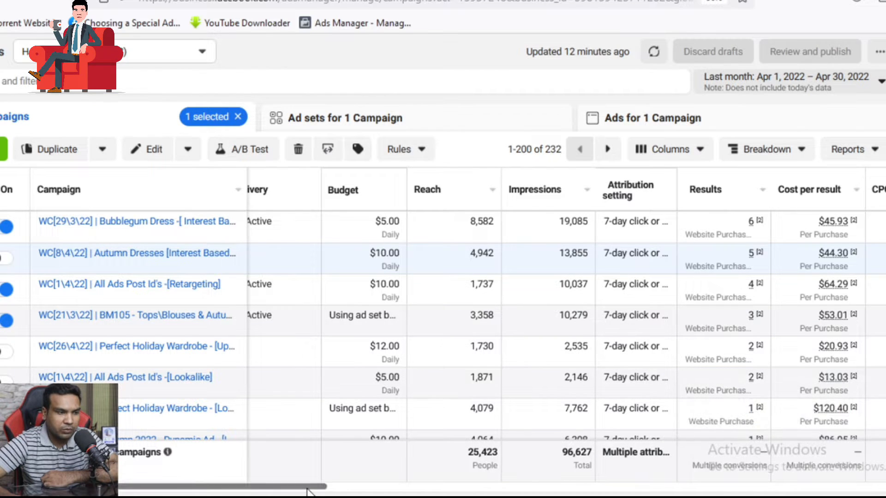
Review the April 2022 campaign metrics, from reach and results across to purchases, ROAS, conversion value and amount spent
drag(308, 491, 467, 489)
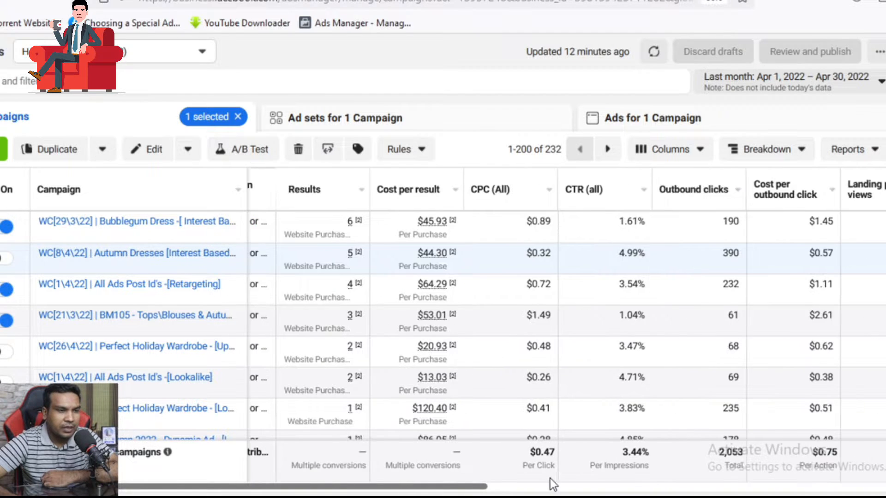
drag(560, 480, 737, 485)
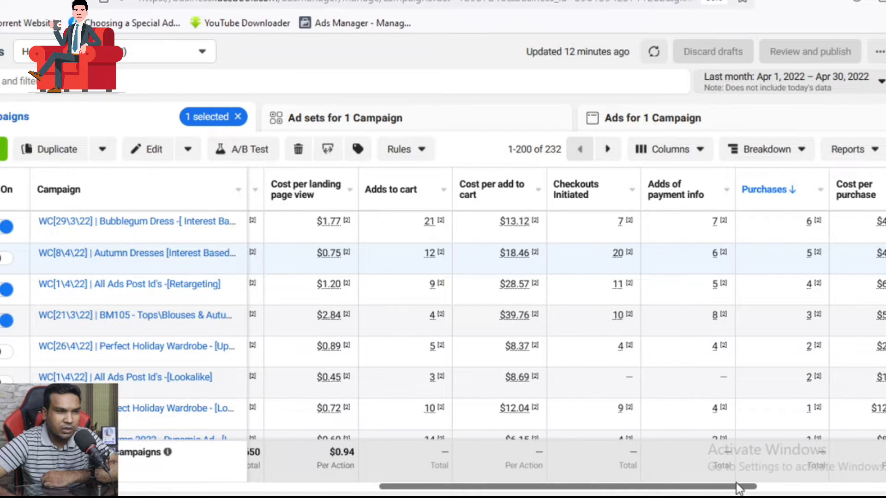
drag(737, 489, 820, 476)
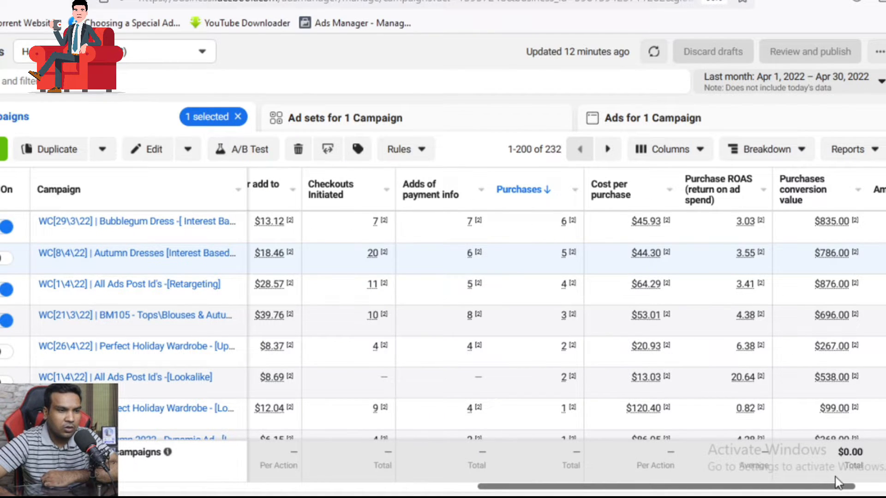
drag(834, 478, 854, 475)
scroll(854, 475, right, 3)
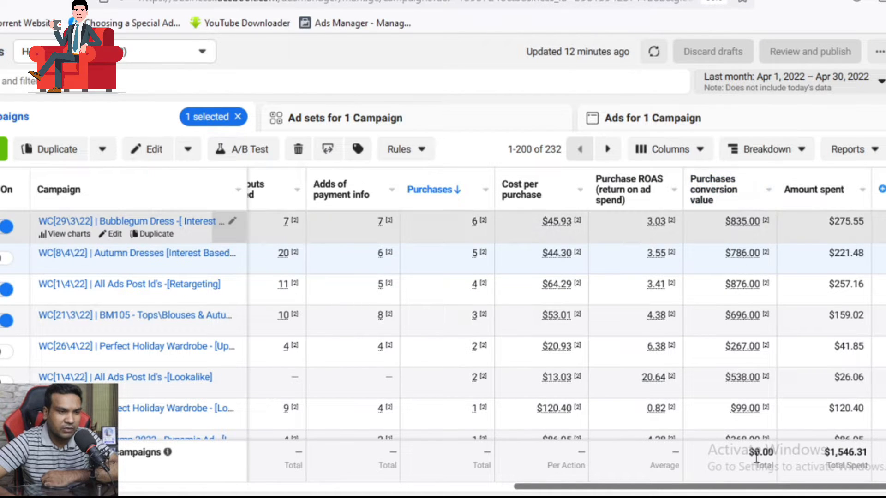
mouse_move(764, 466)
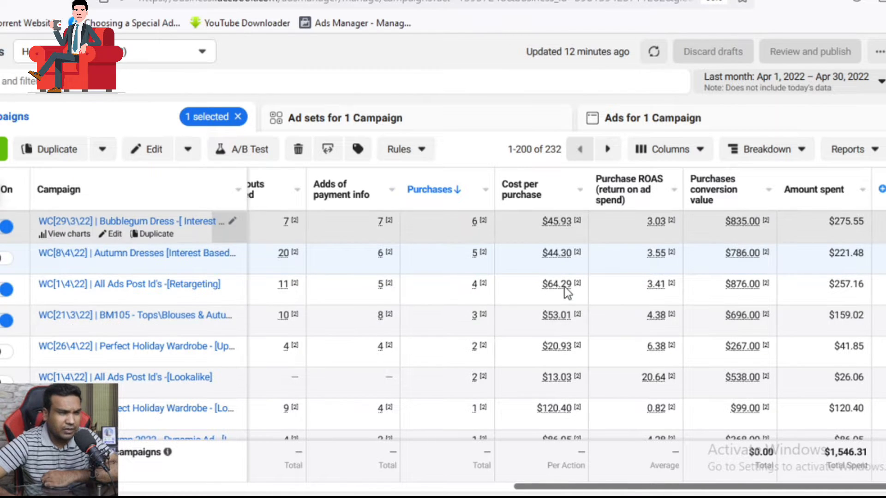
mouse_move(566, 287)
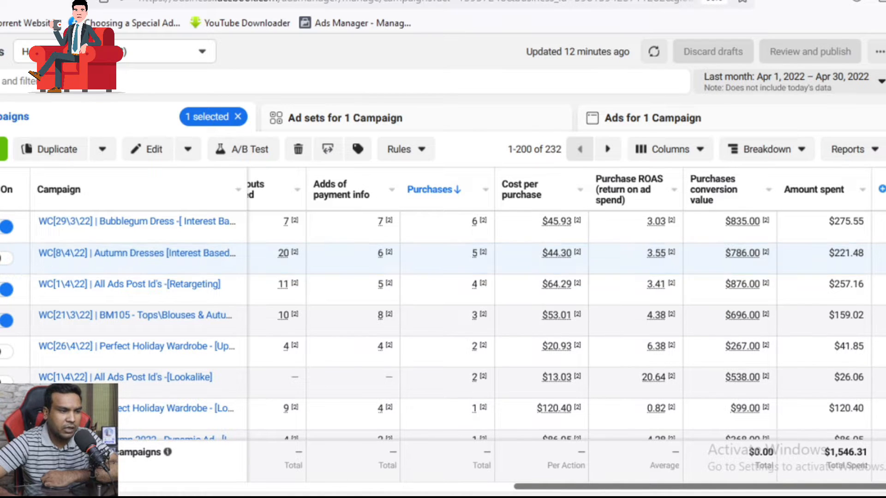
Switch to the other browser window, open Google Sheets and create a blank spreadsheet
mouse_move(355, 496)
click(355, 443)
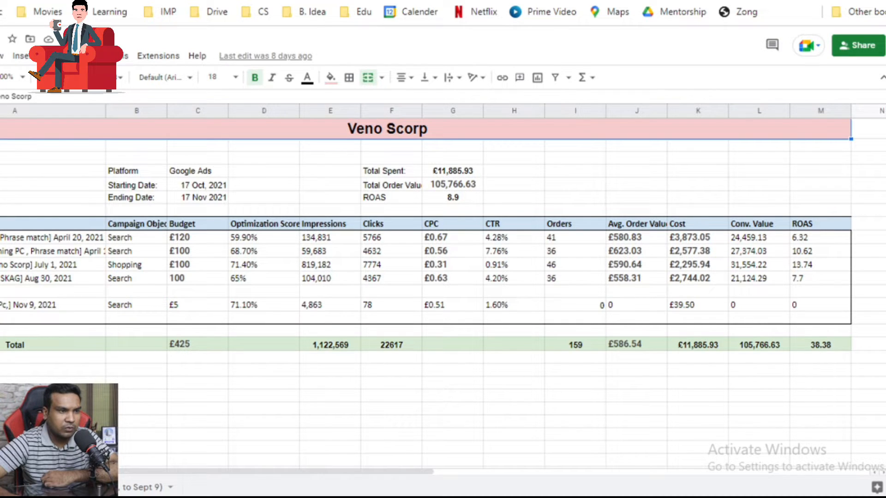
key(ctrl+Tab)
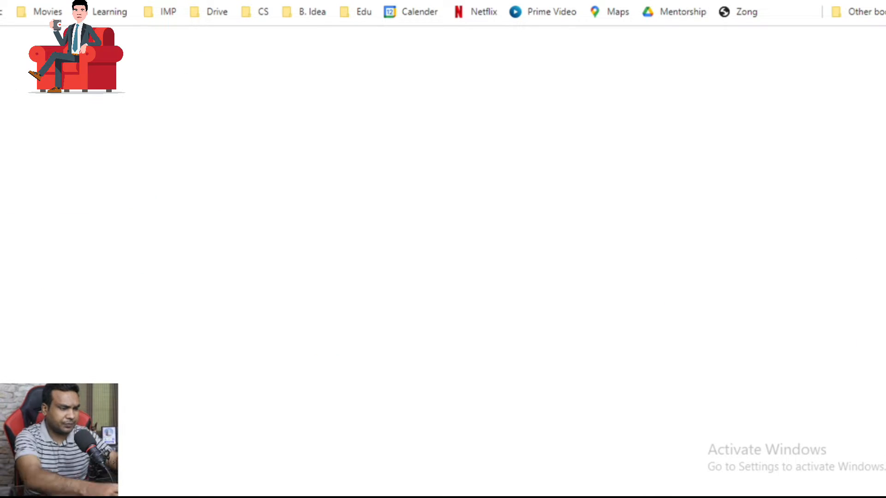
text(sh)
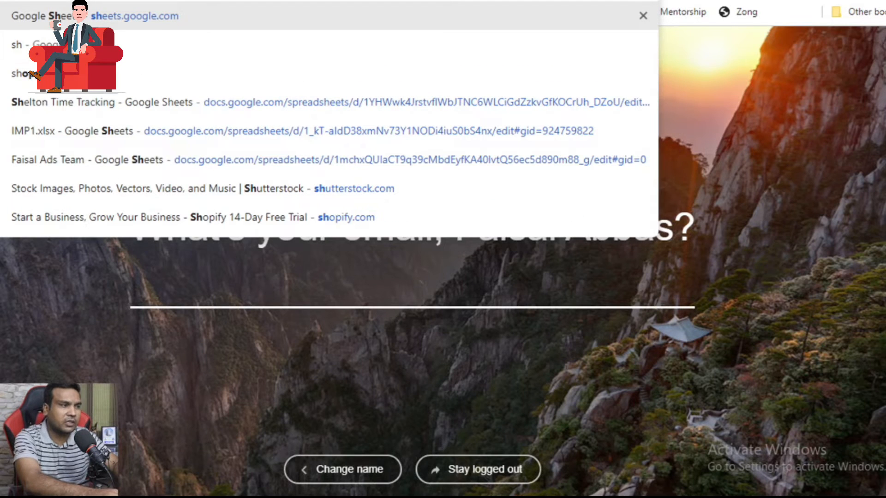
key(Return)
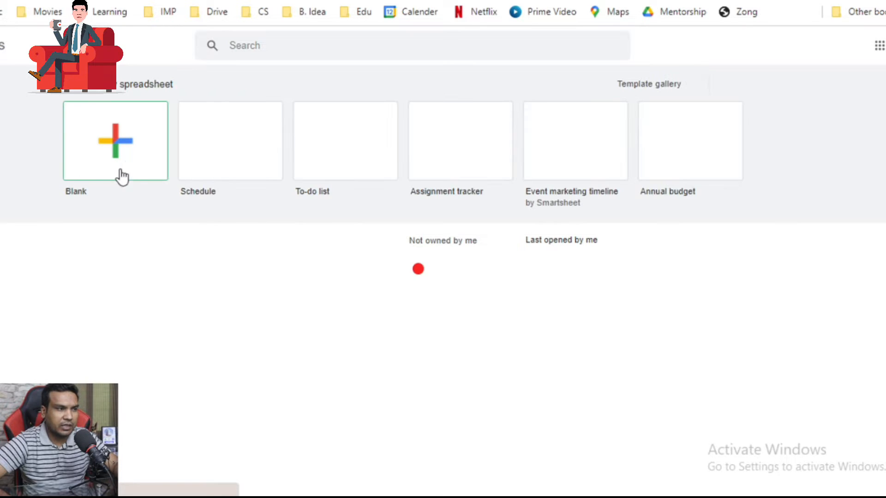
click(105, 147)
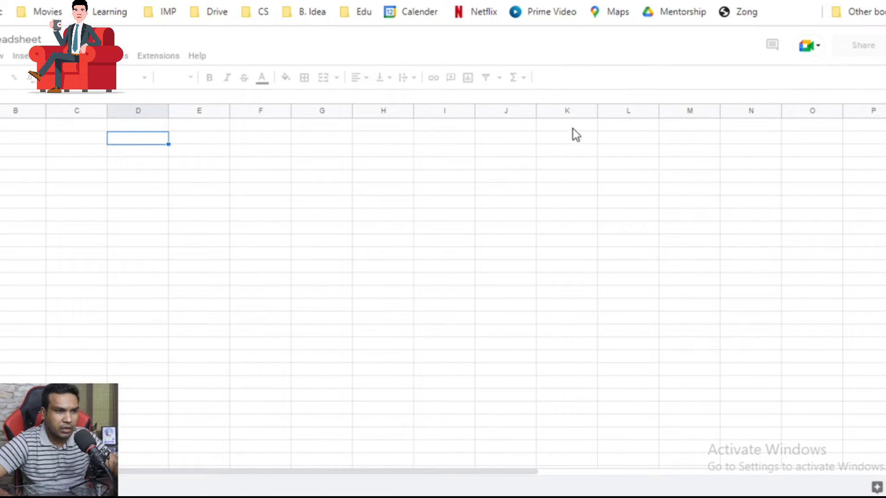
Merge the cells of row 1 from column A through K into a single header cell
drag(566, 123, 565, 123)
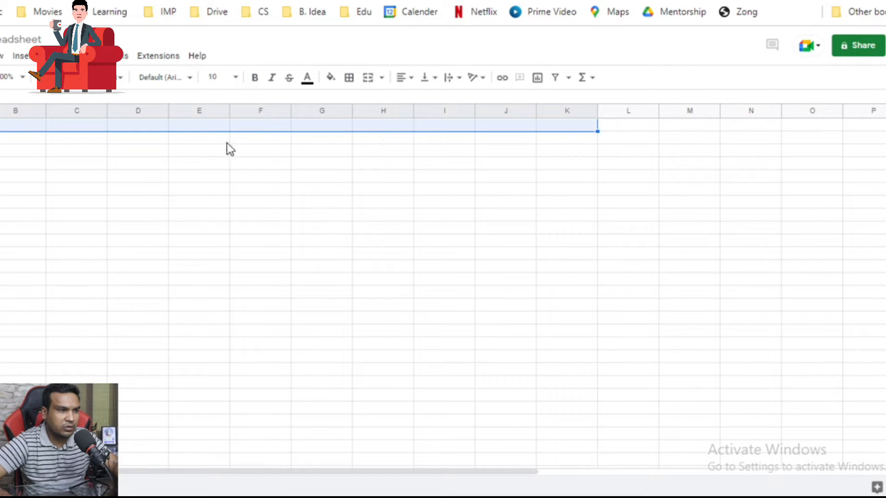
click(369, 78)
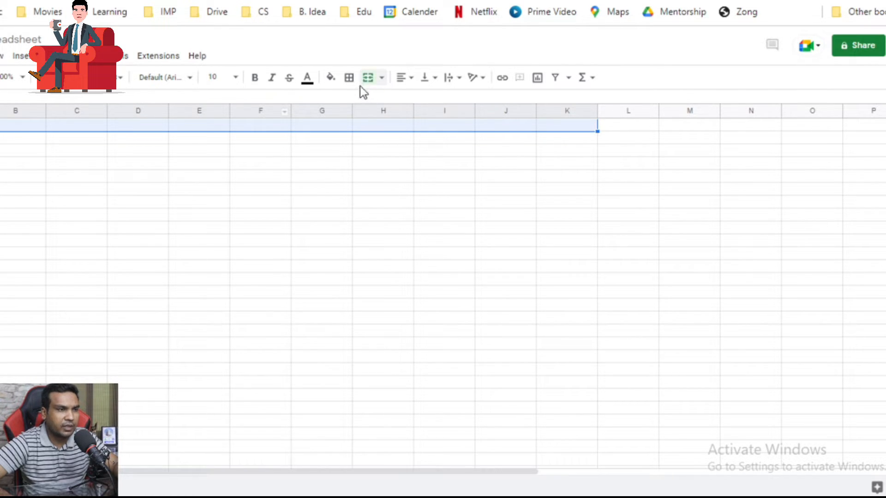
click(368, 80)
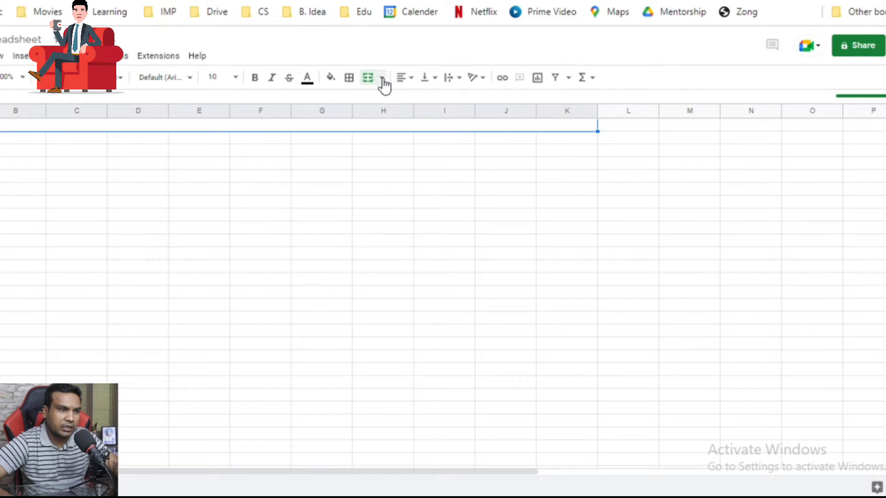
click(383, 80)
click(381, 101)
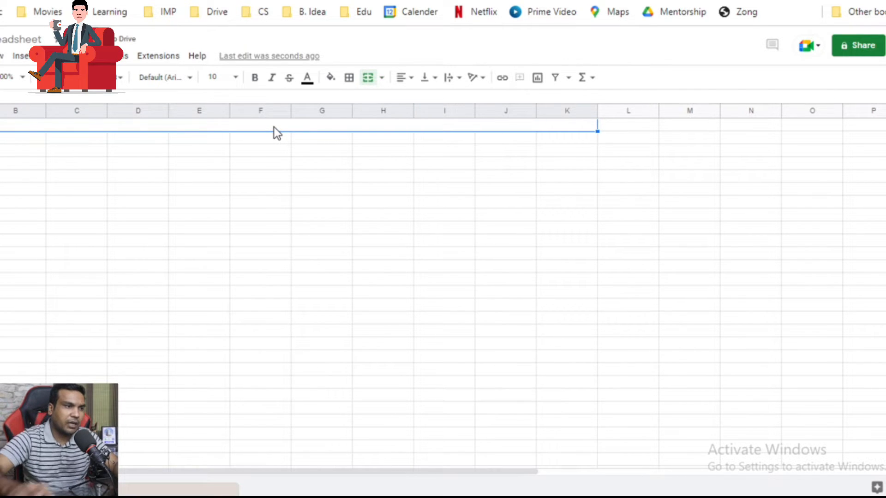
Enter the title "Client Name" in the merged header cell
double_click(275, 127)
text(Payment)
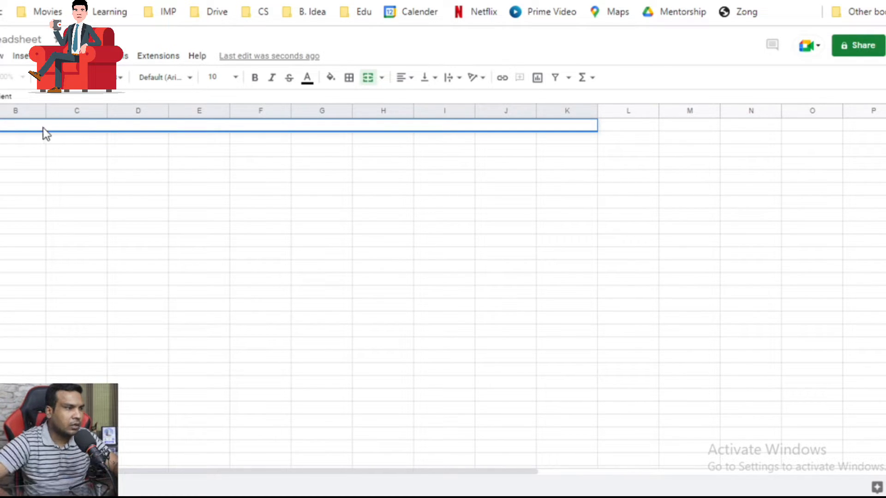
key(Return)
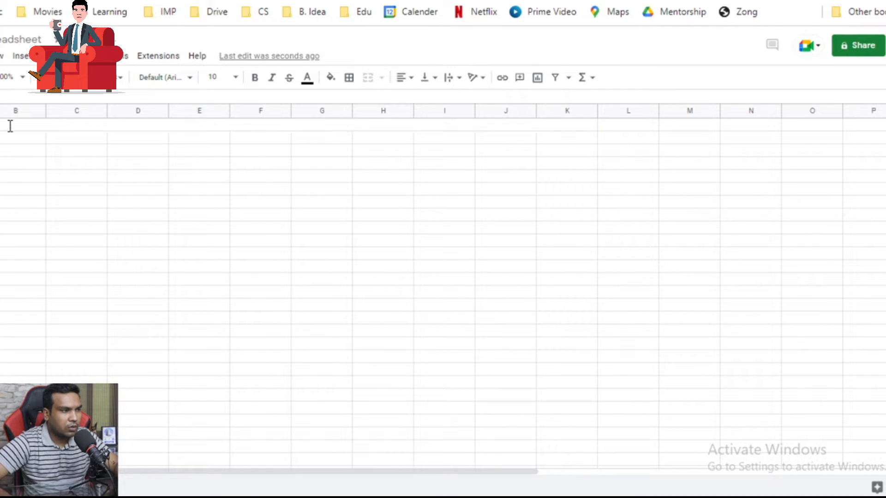
Format the Client Name title as bold, size 18 and horizontally centered
key(Up)
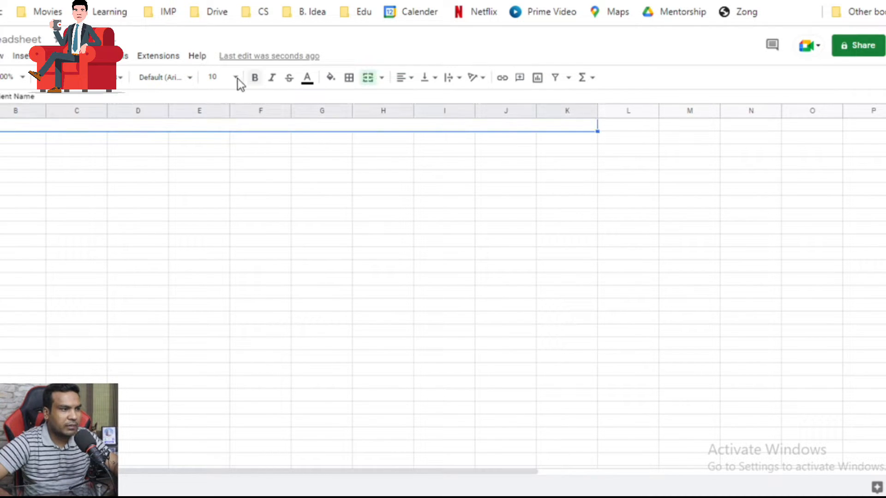
click(236, 77)
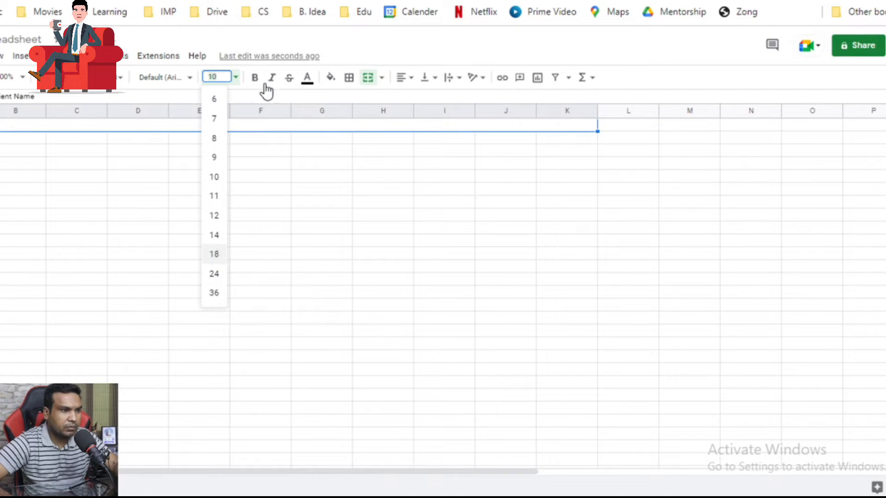
key(Return)
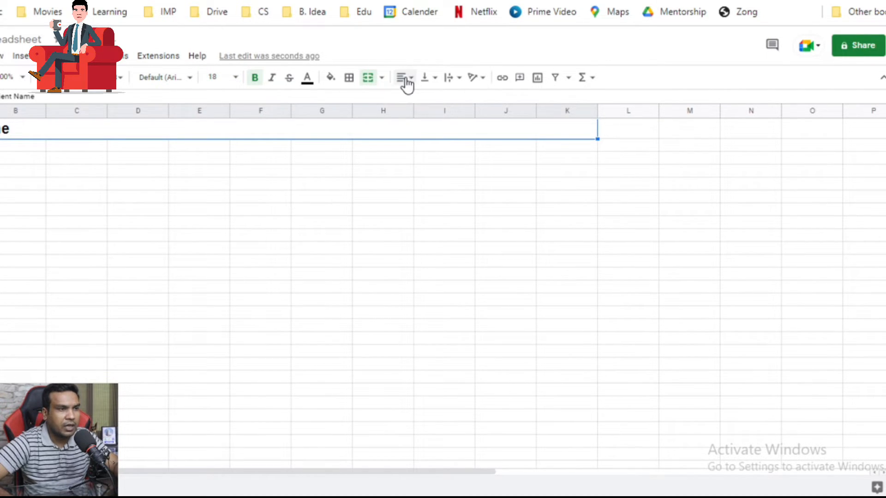
click(406, 83)
click(418, 98)
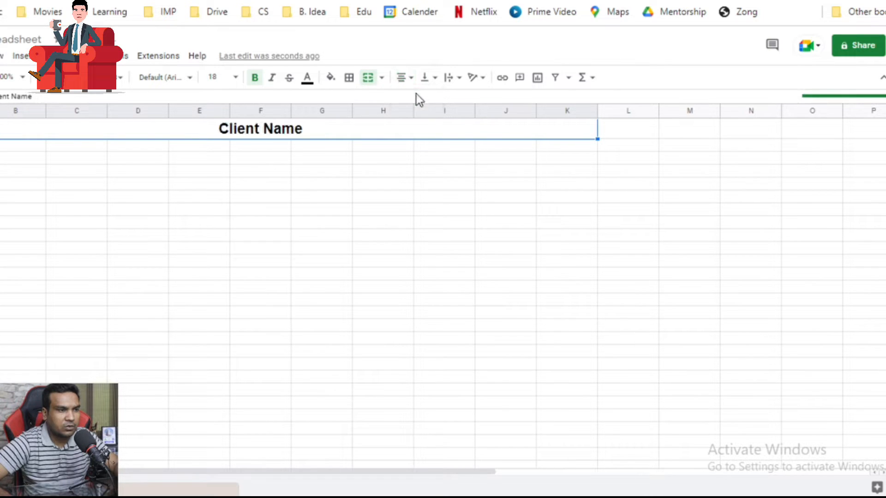
Fill the merged header cell with a light pink (light magenta) background color
click(331, 78)
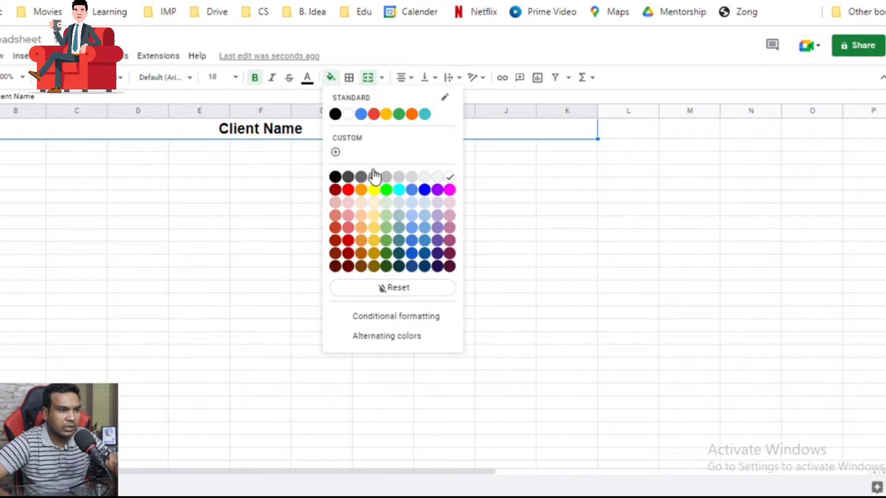
click(449, 215)
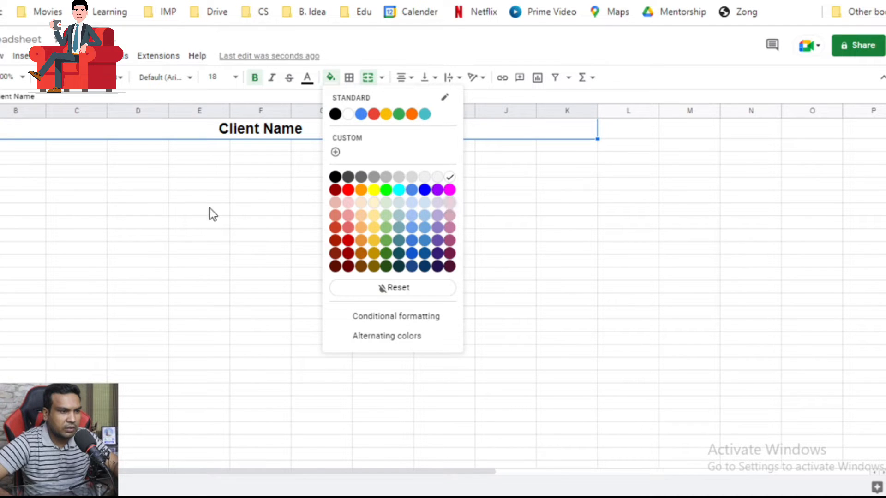
click(215, 174)
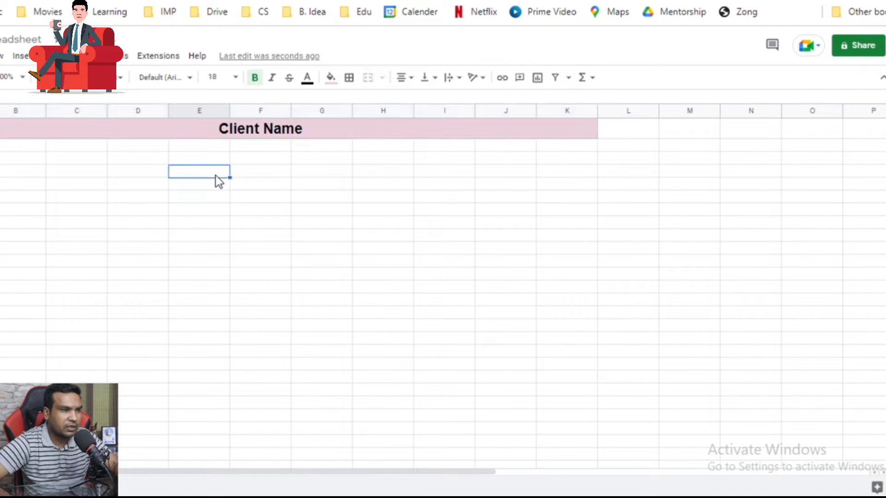
Add the label "Platform:" in cell B3 and "Start Date:" in cell B4
click(33, 158)
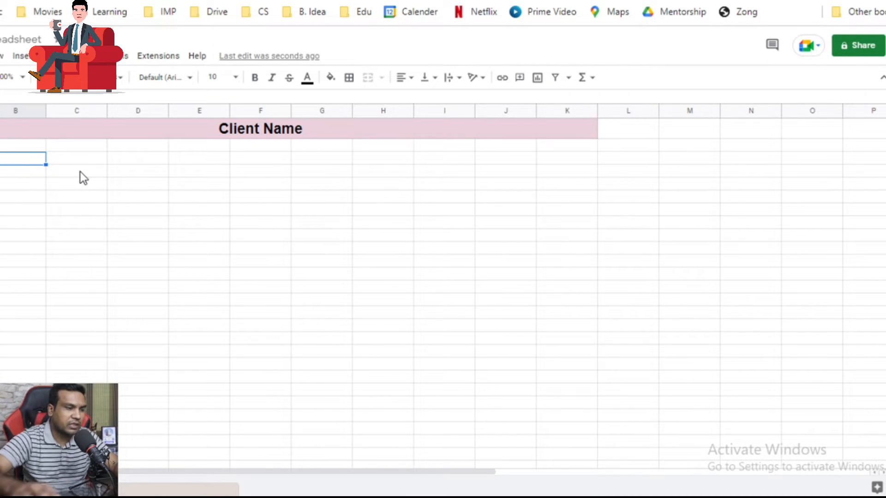
text(Dat)
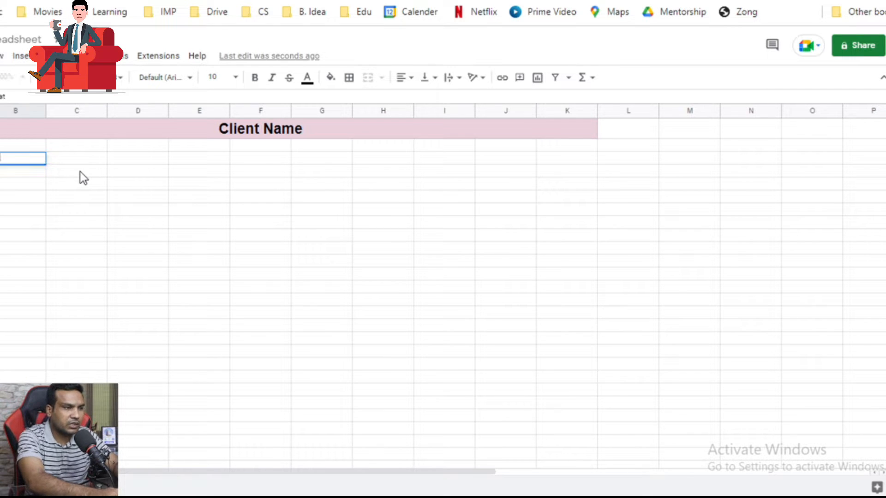
text(form:)
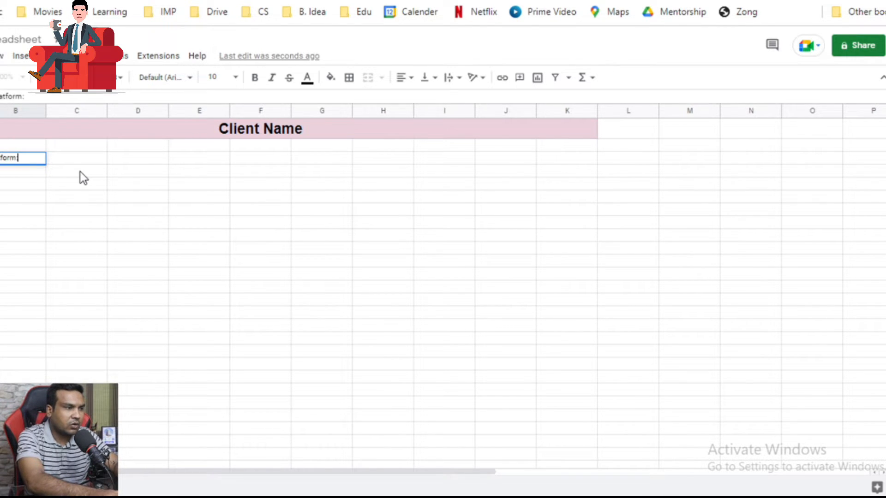
key(Return)
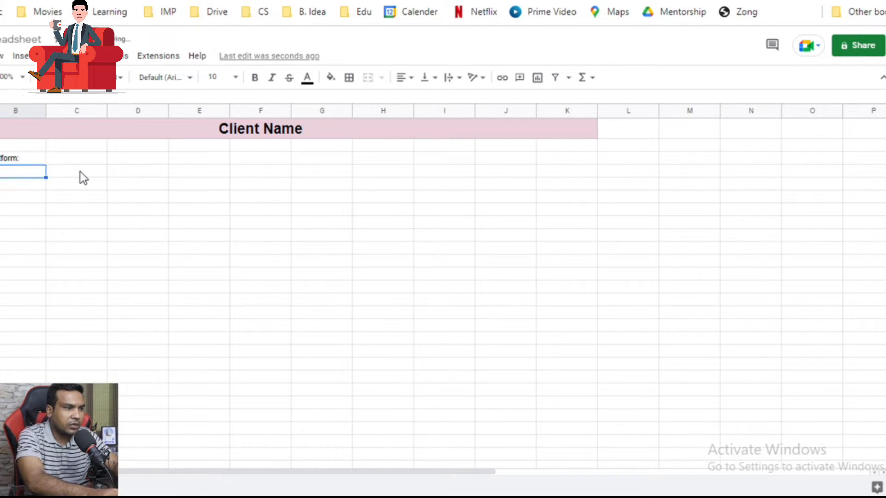
text(Start)
text( Date:)
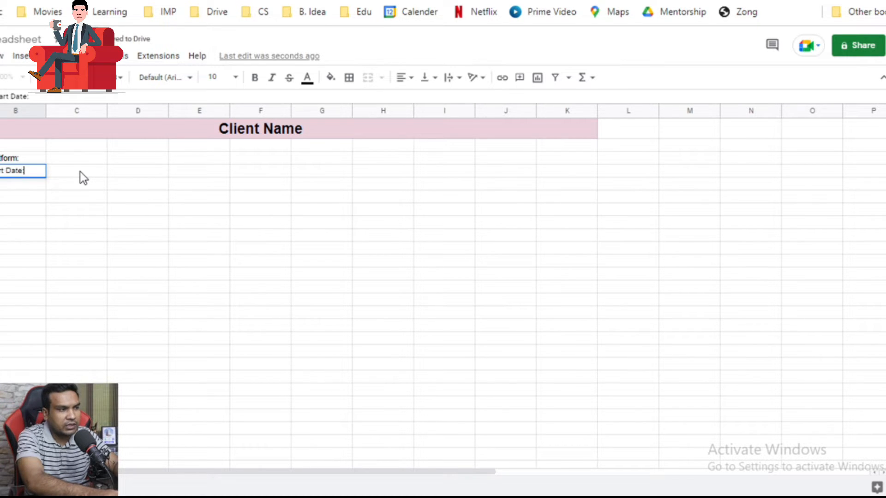
key(Return)
Add the label "End Date:" in cell B5, directly below the Start Date label
text(Ending)
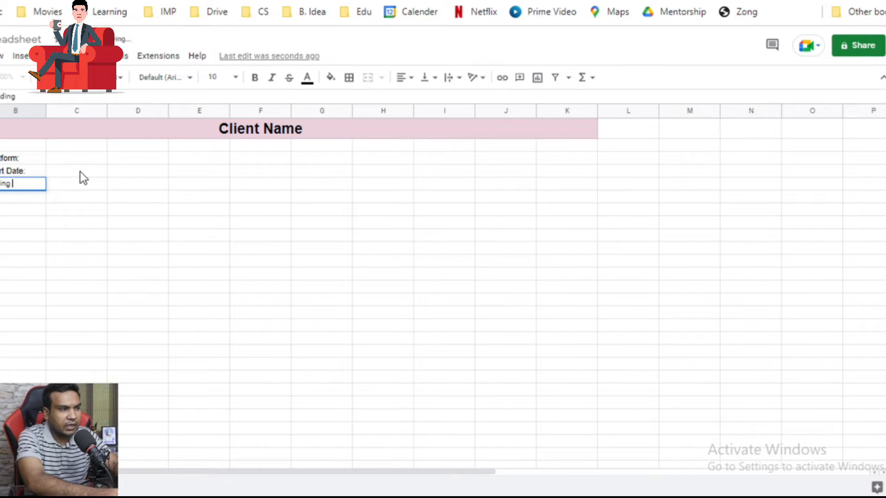
key(BackSpace)
key(BackSpace)
key(BackSpace)
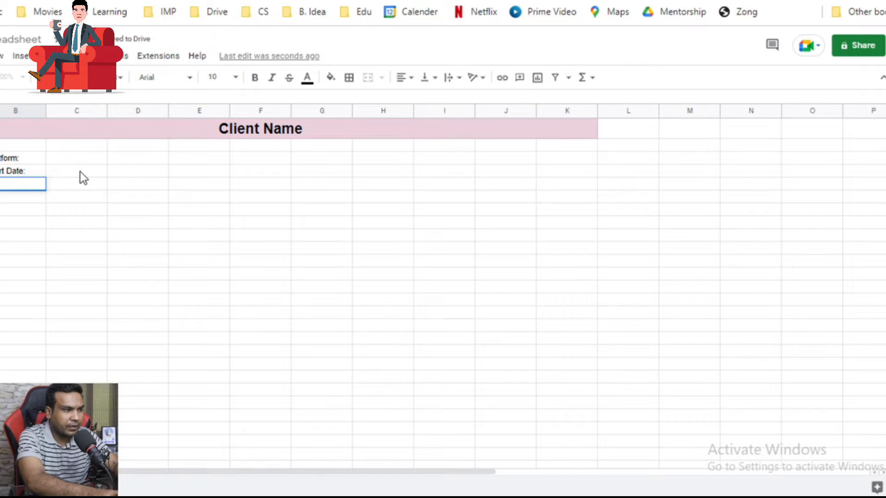
text(ng Date)
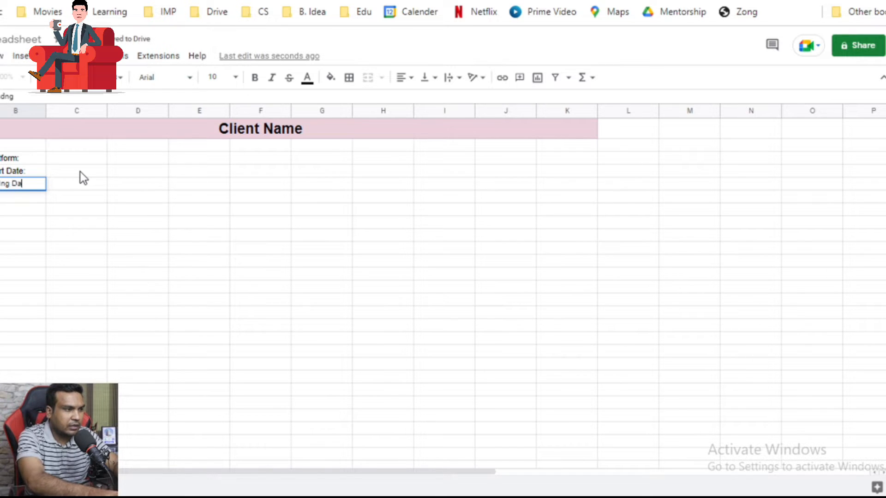
key(BackSpace)
key(BackSpace)
key(BackSpace)
key(BackSpace)
key(BackSpace)
key(BackSpace)
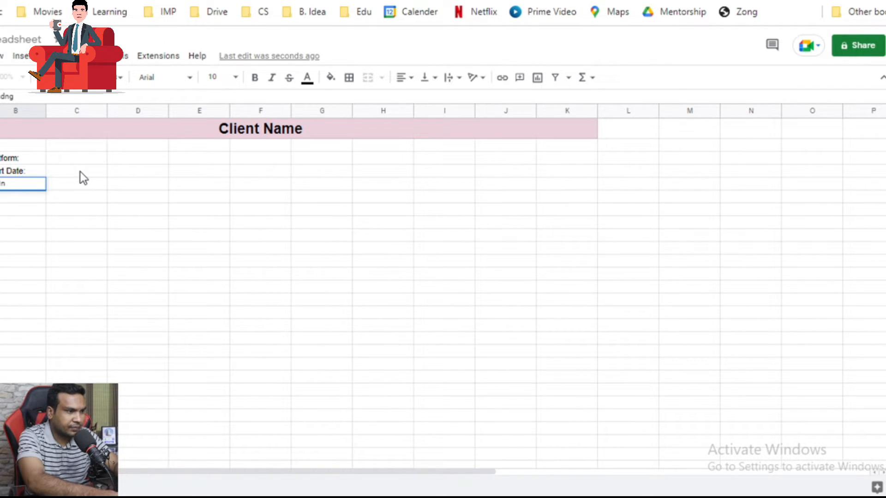
key(BackSpace)
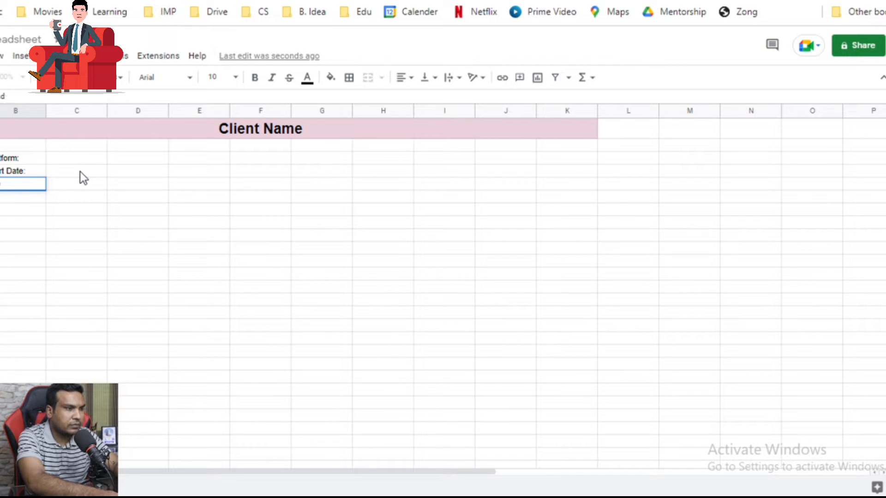
text(ing Date)
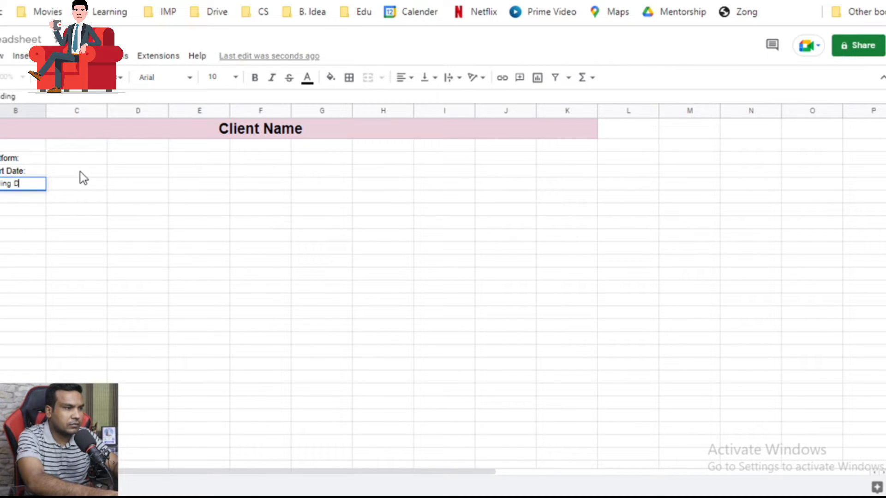
key(BackSpace)
key(BackSpace)
key(BackSpace)
key(BackSpace)
key(BackSpace)
key(BackSpace)
key(BackSpace)
key(BackSpace)
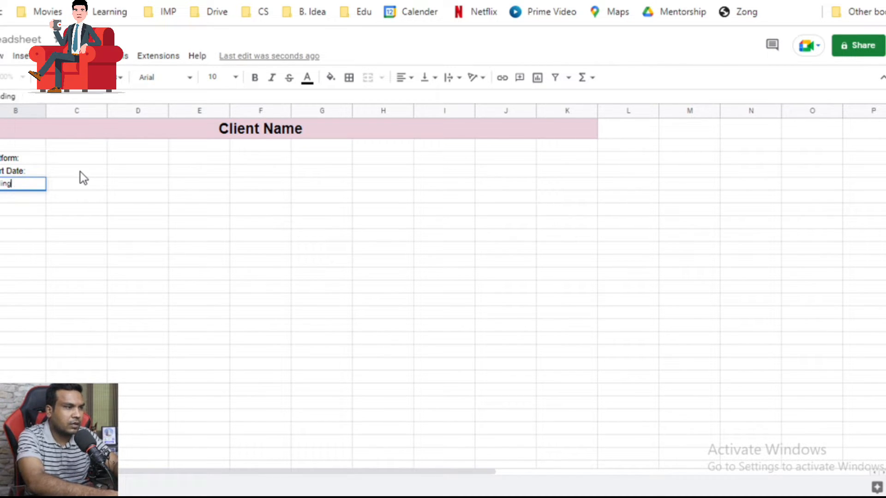
text(Date:)
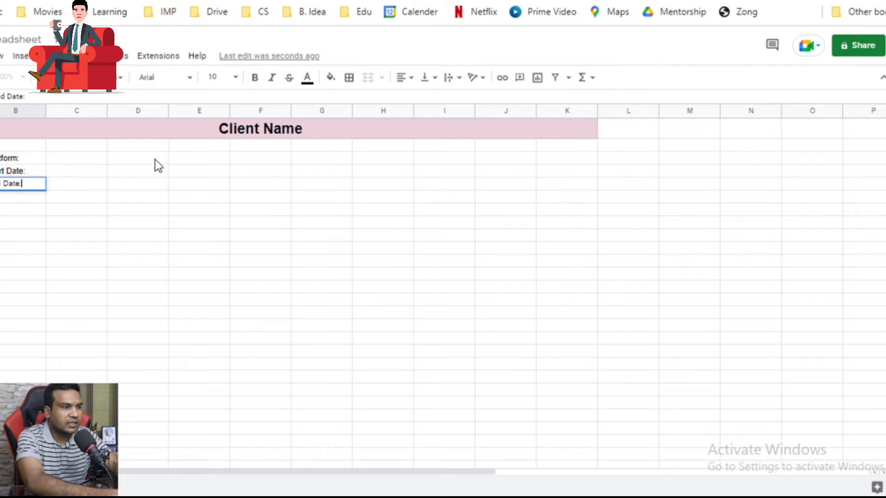
click(159, 181)
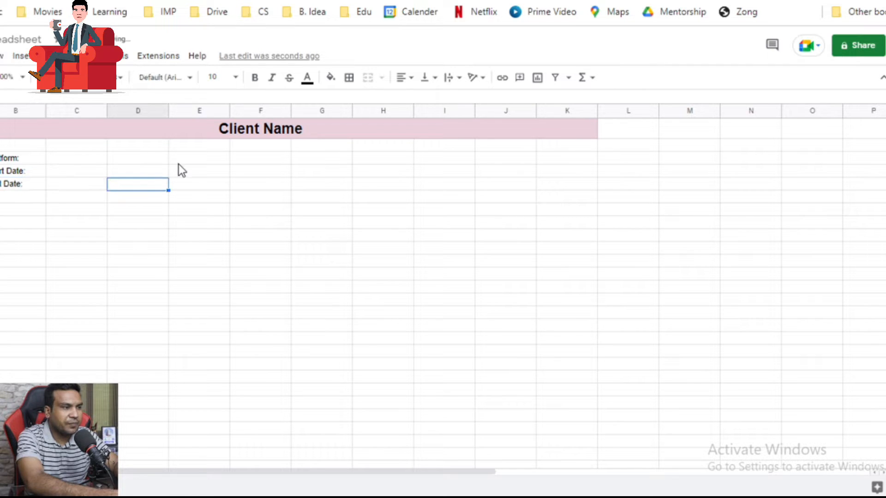
Enter the summary labels "Total Sales", "ROAS" and "Amount Spent" in cells E3 to E5
click(205, 160)
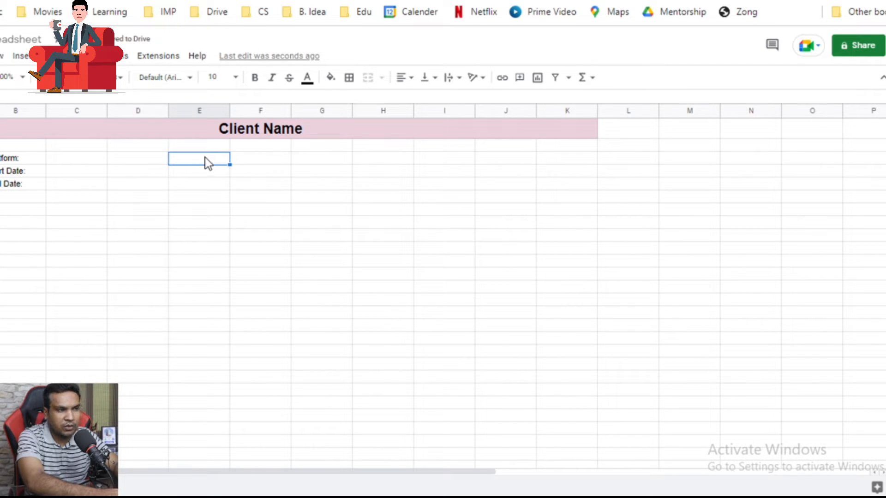
text(Total SA)
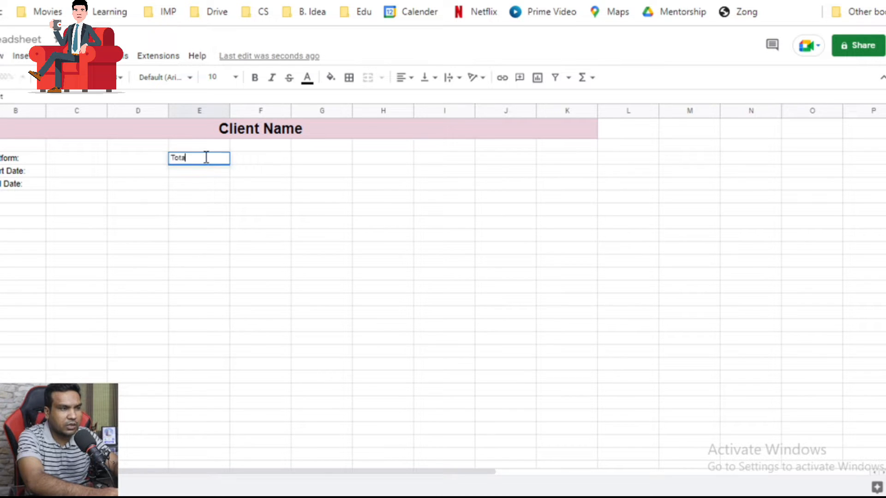
text(les)
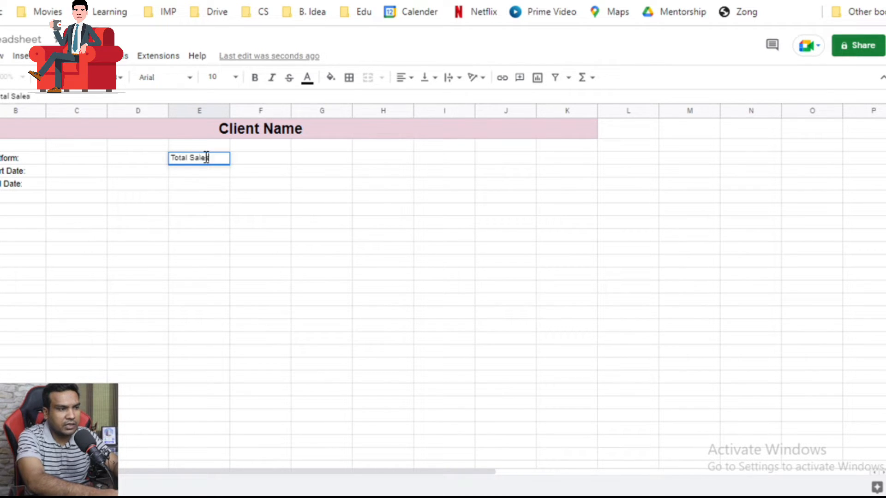
key(Return)
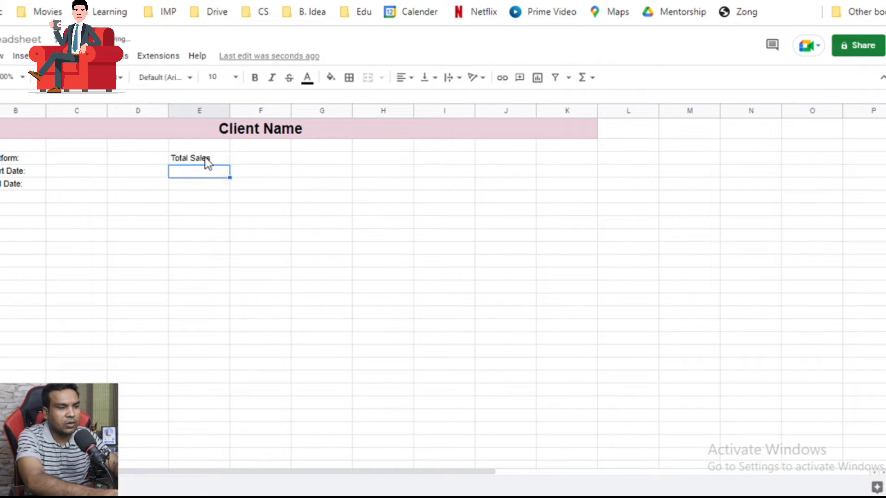
text(ROAS)
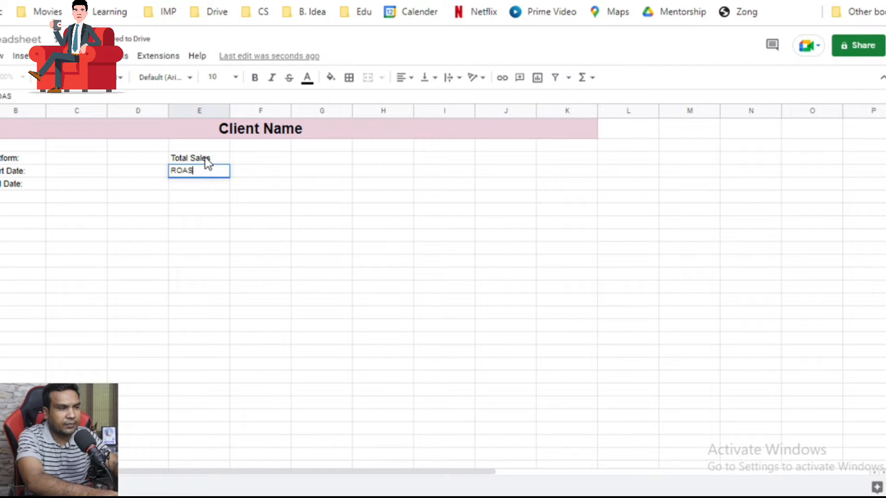
key(Return)
text(Amoun)
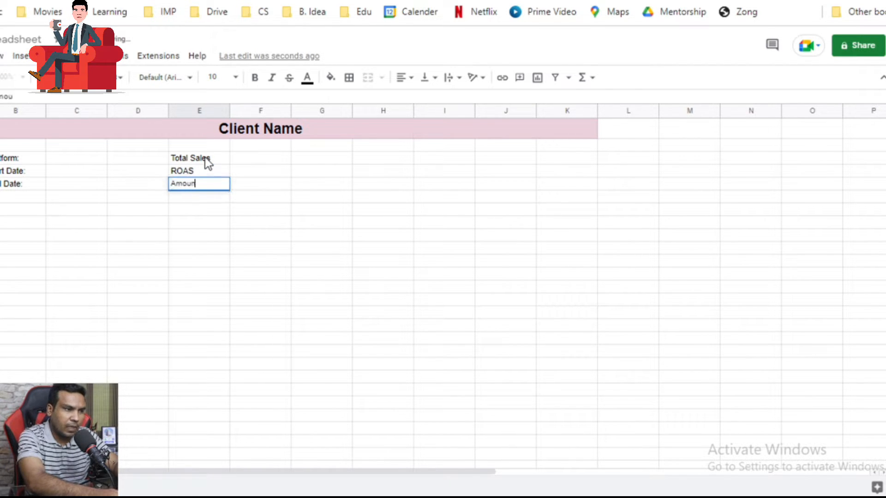
text(t Spent)
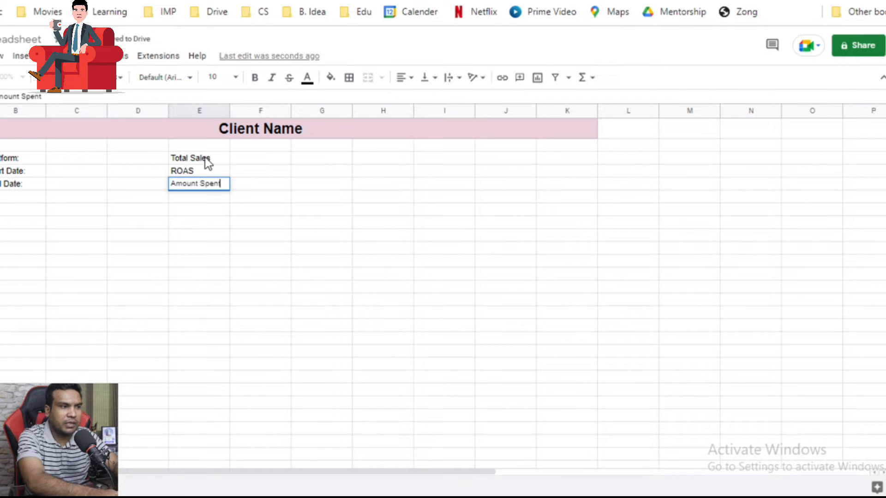
key(Return)
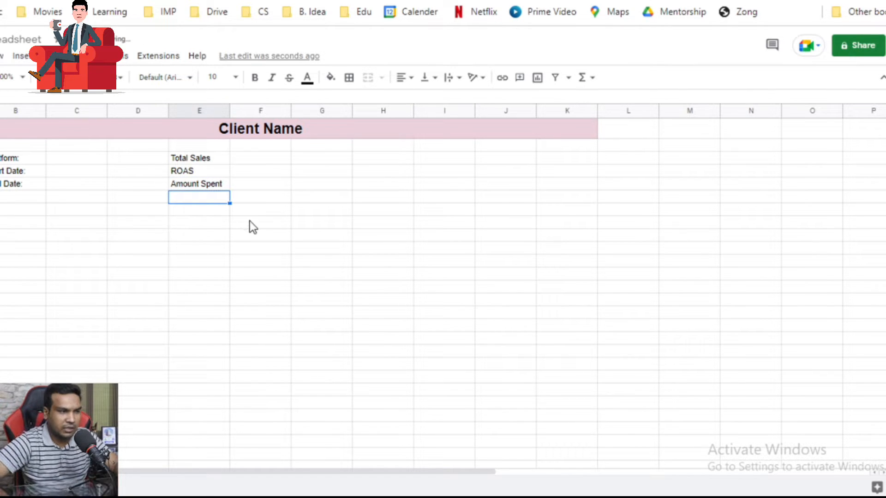
Enter the column headers "Campaign Name", "Delivery Status" and "Budget" in cells A7 to C7
click(0, 223)
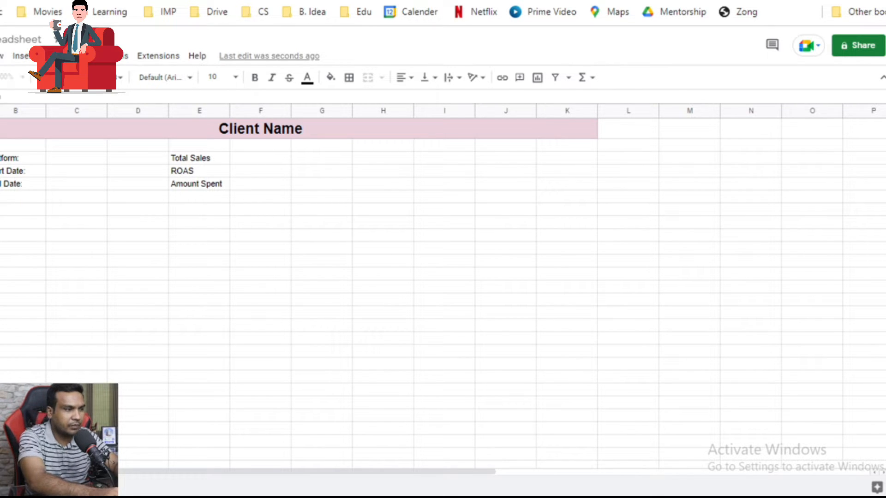
text(mpaign Name)
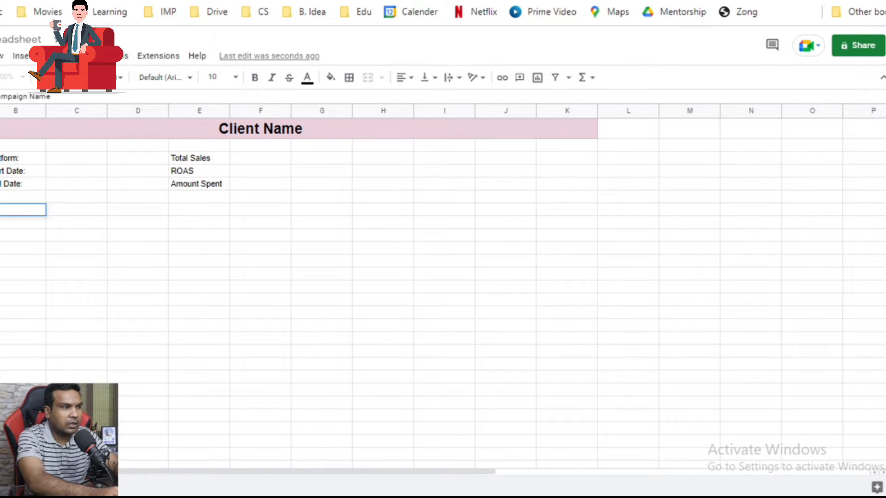
key(Tab)
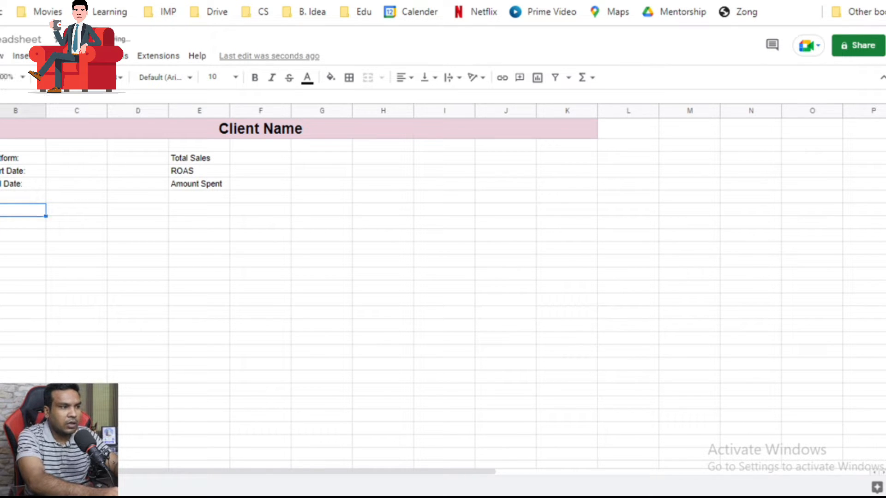
text(Delivery S)
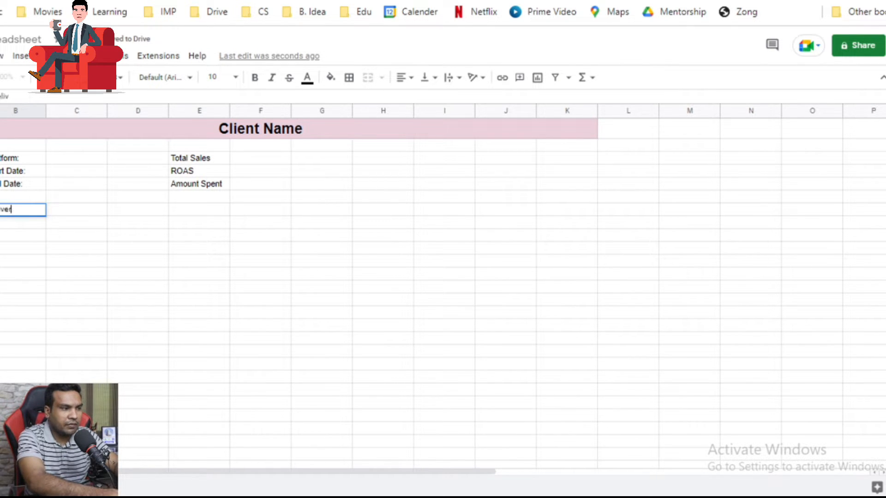
text(tatus)
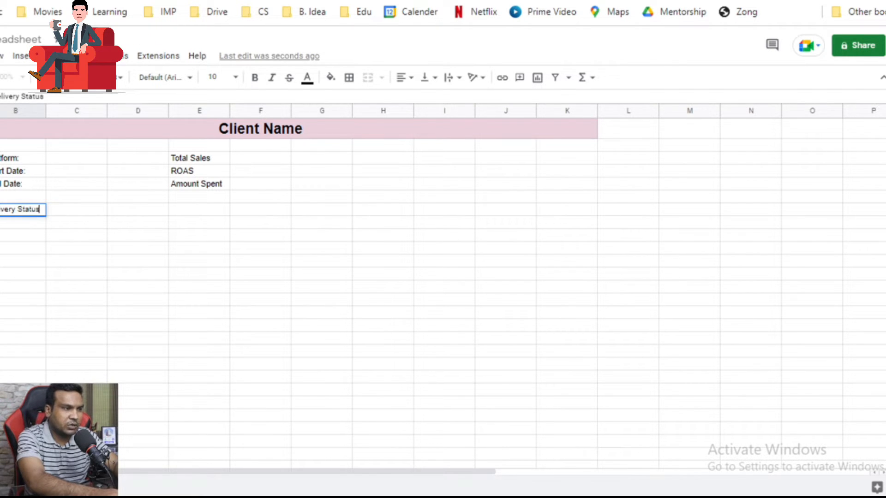
key(Tab)
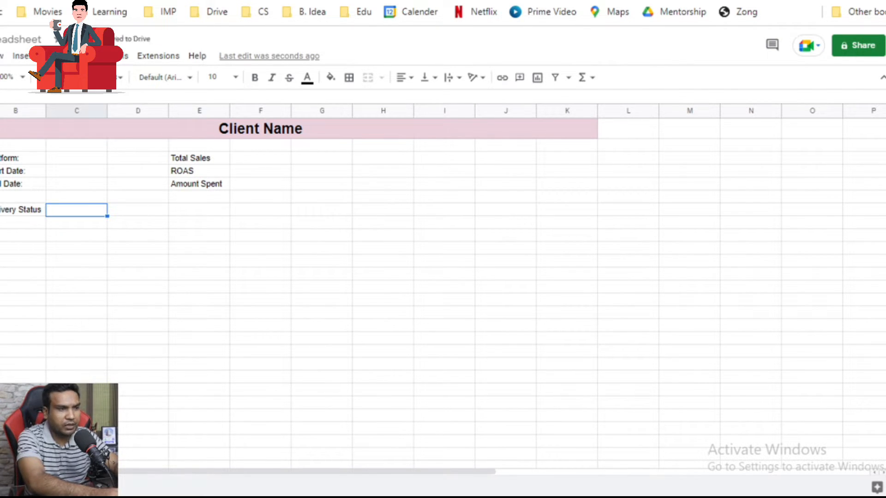
text(Budget)
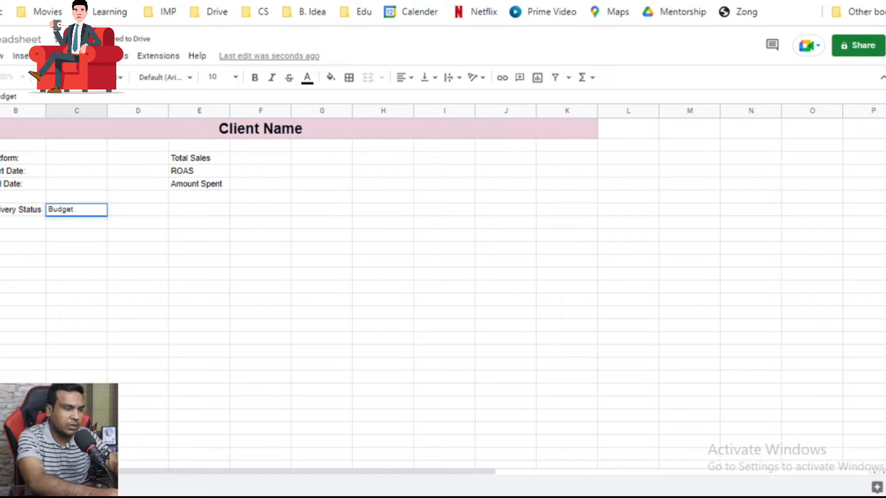
key(Tab)
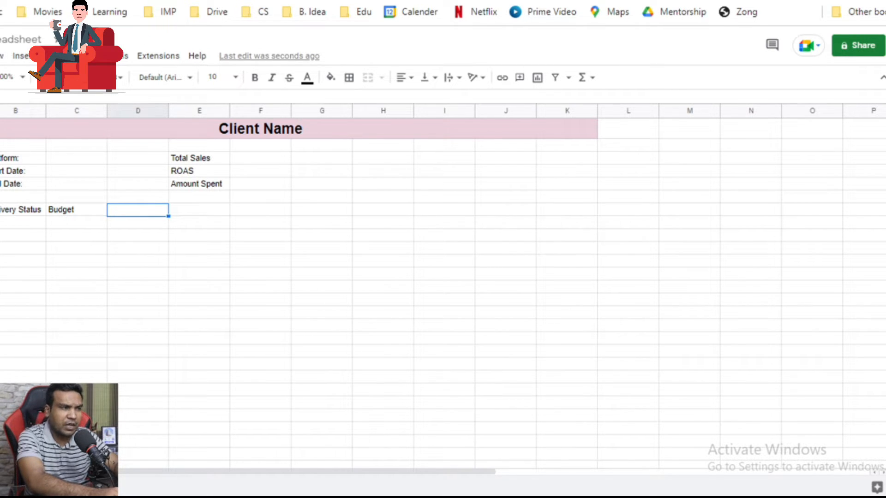
Continue the header row with "Objective", "Reach" and "Impressions" in cells D7 to F7
text(Obje)
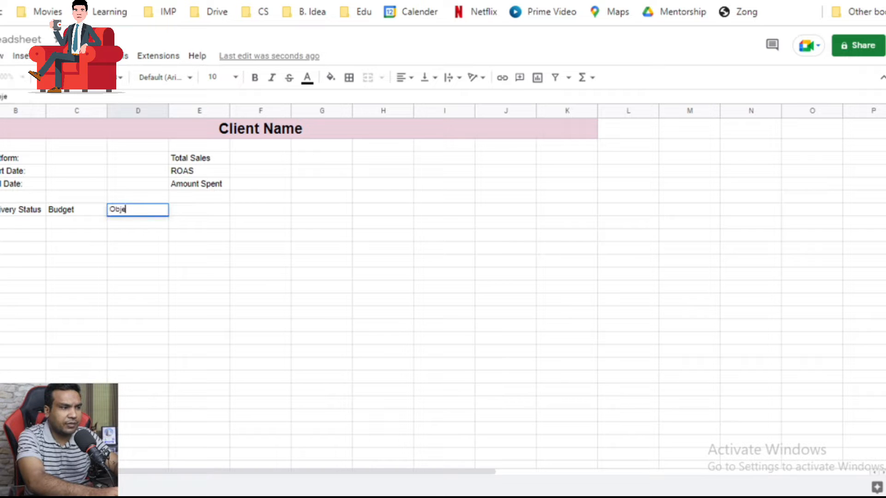
text(c)
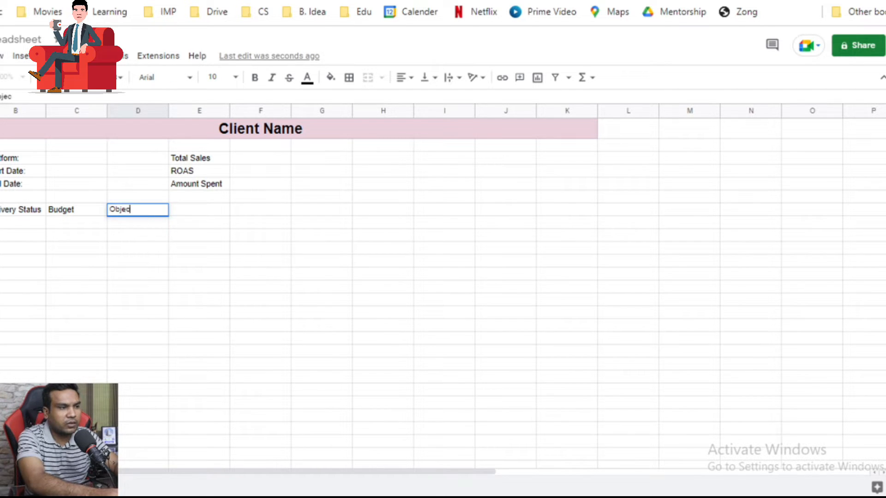
text(tive)
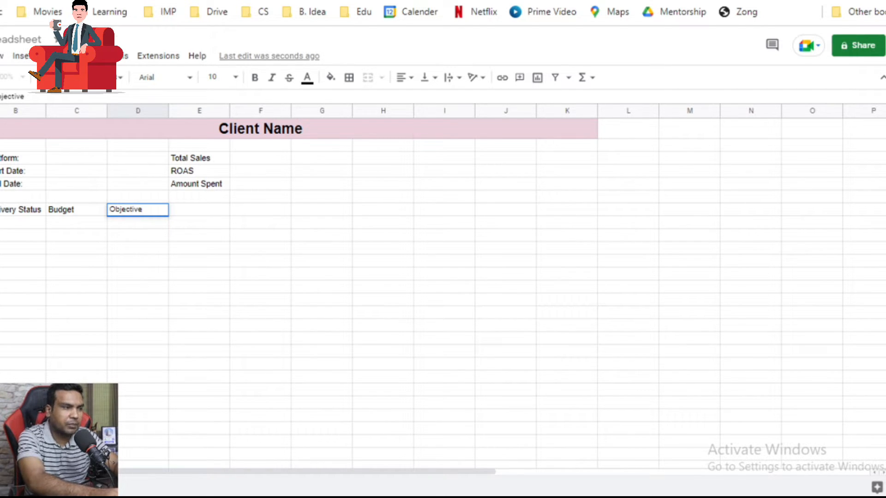
key(Tab)
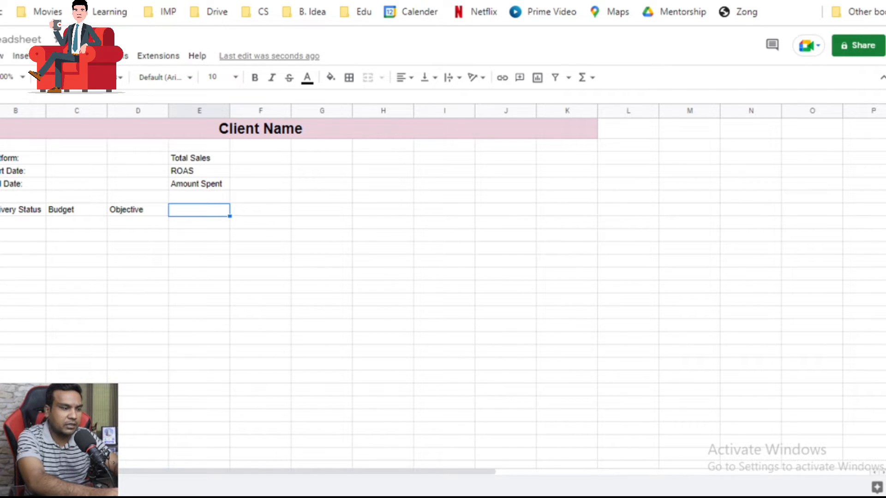
text(Reach)
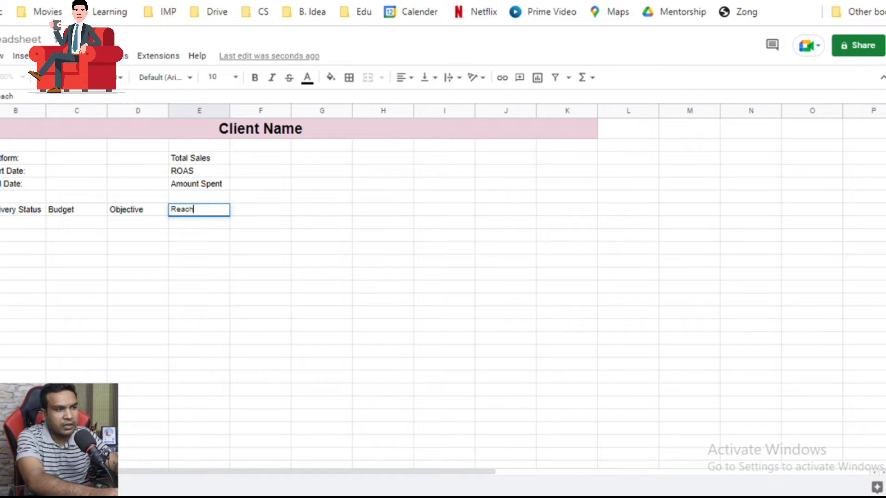
key(Tab)
text(Impress)
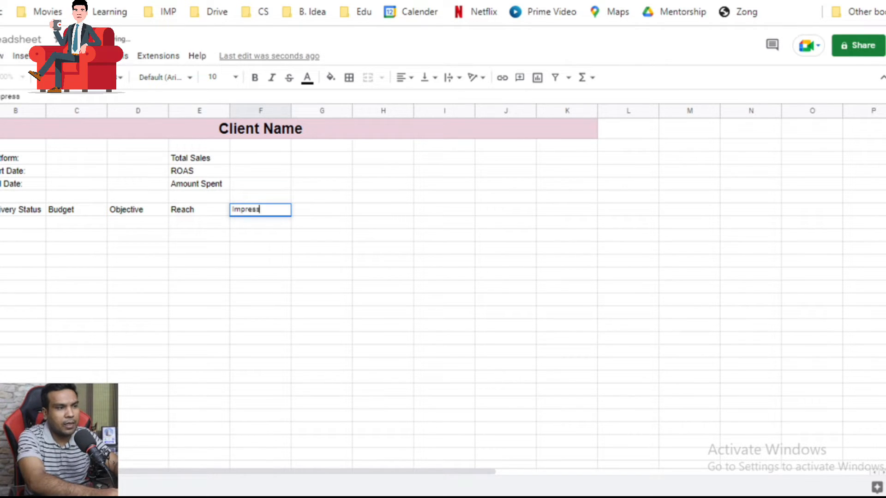
text(ions)
key(Tab)
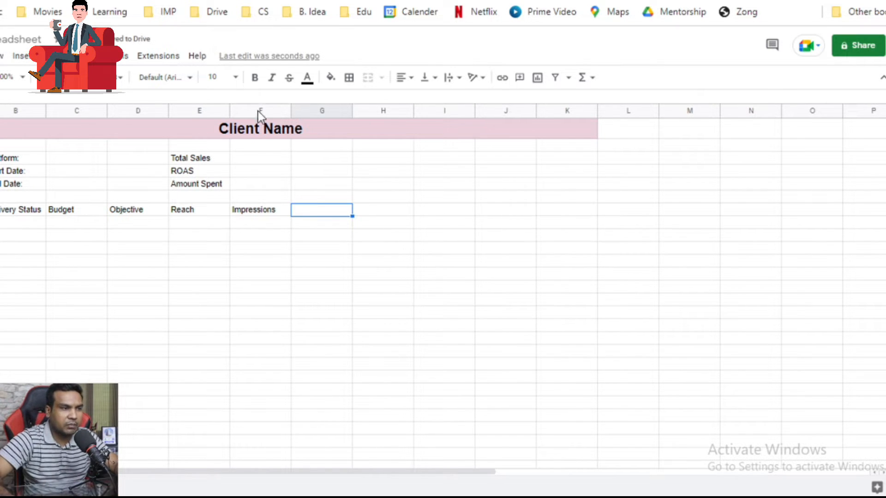
Extend the sheet title to read "Client Name (eCom Business)"
click(289, 133)
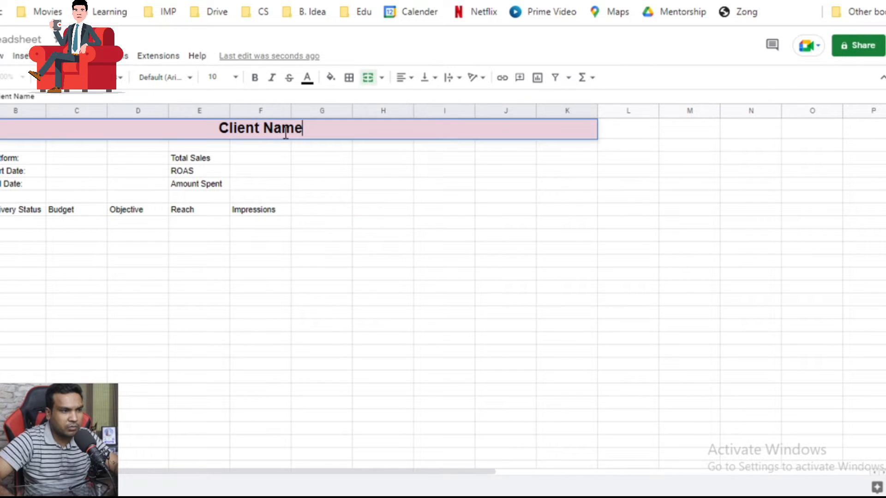
double_click(305, 139)
text(()
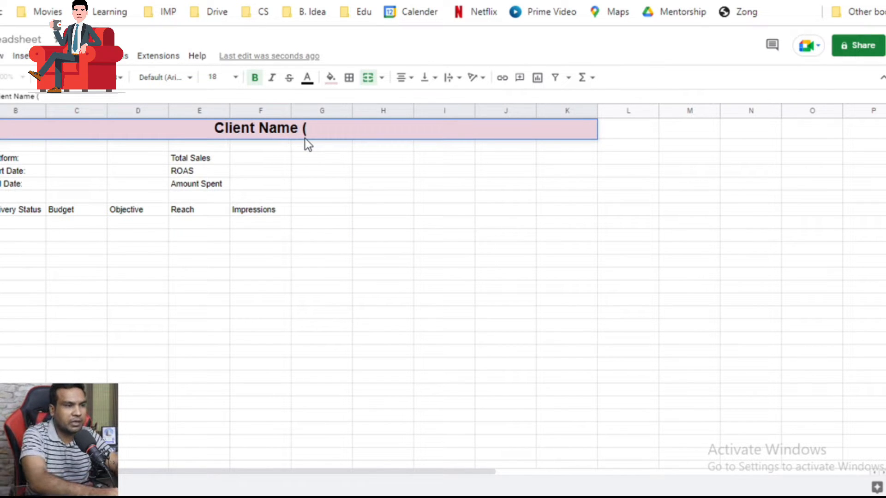
text(eCom Bu)
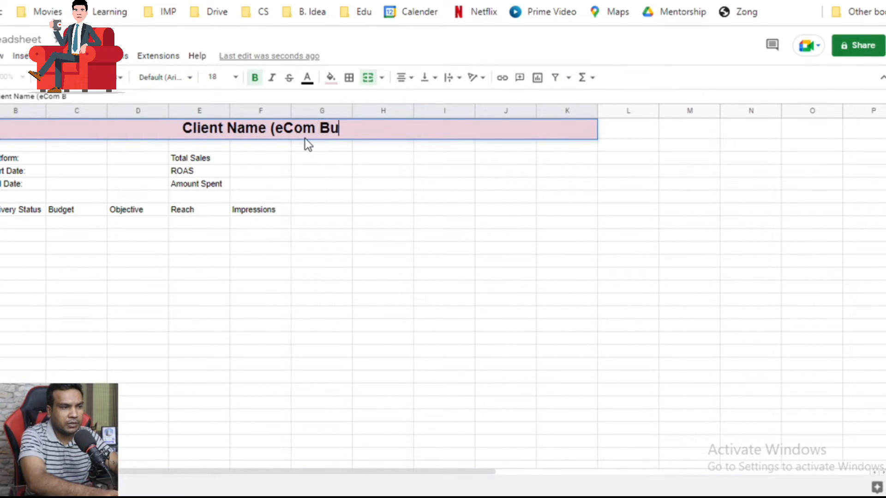
text(siness))
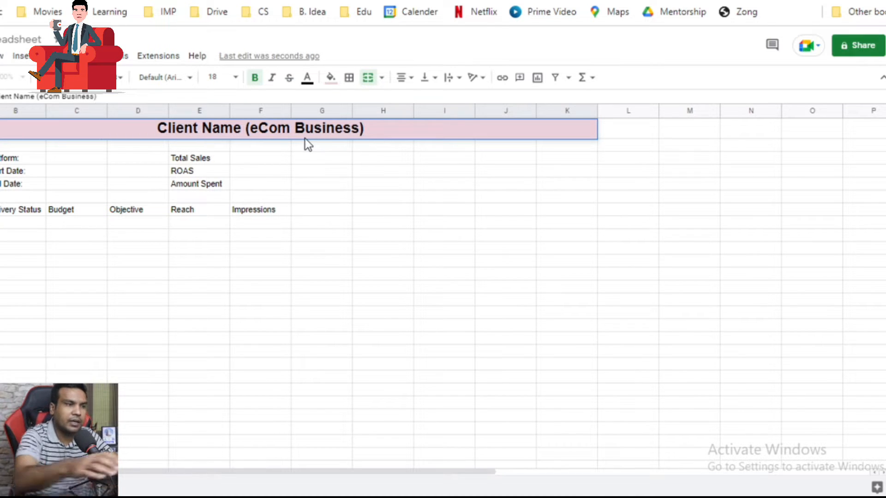
click(295, 200)
Continue the header row with "Outbound Clicks" and "COC" in cells G7 and H7
click(297, 215)
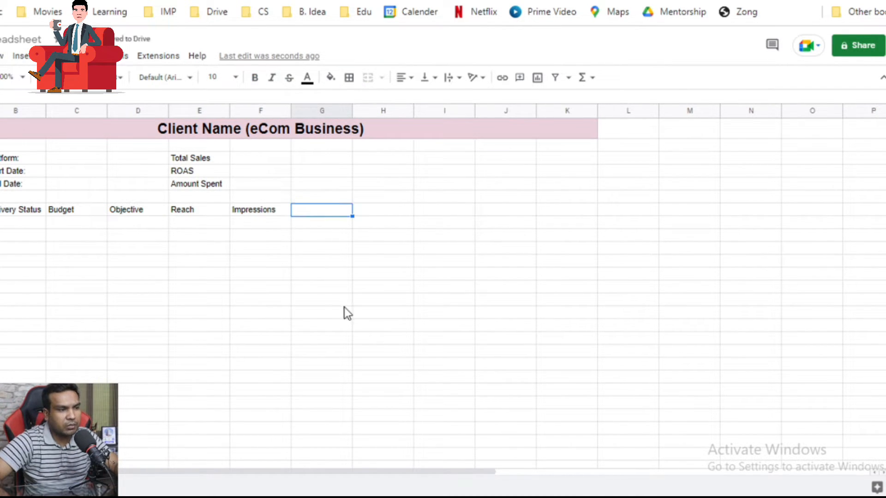
text(Outb)
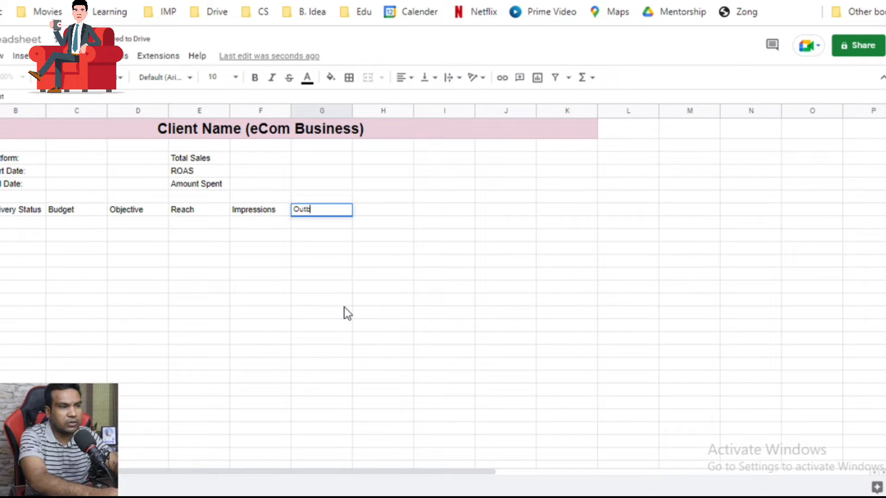
text(ound Clicks)
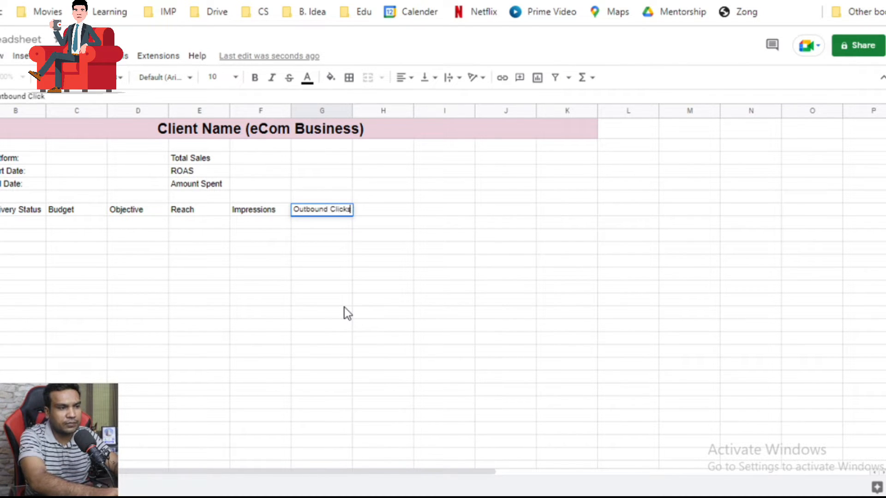
key(Tab)
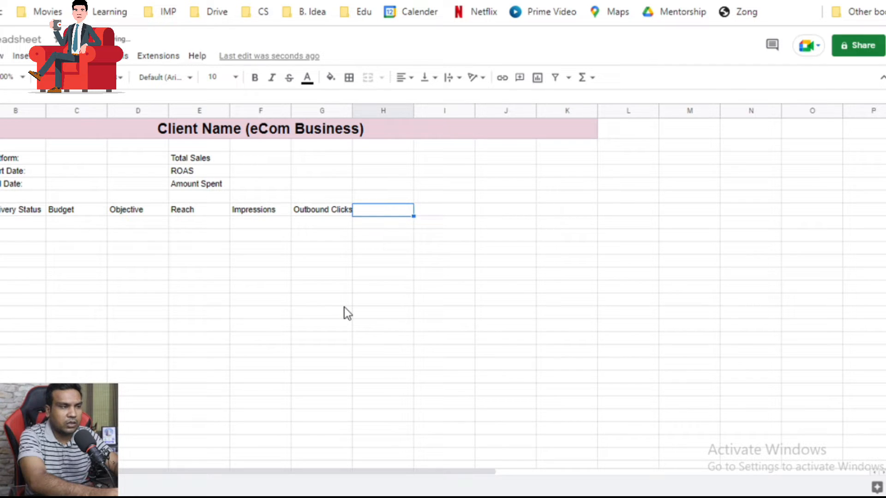
text(C)
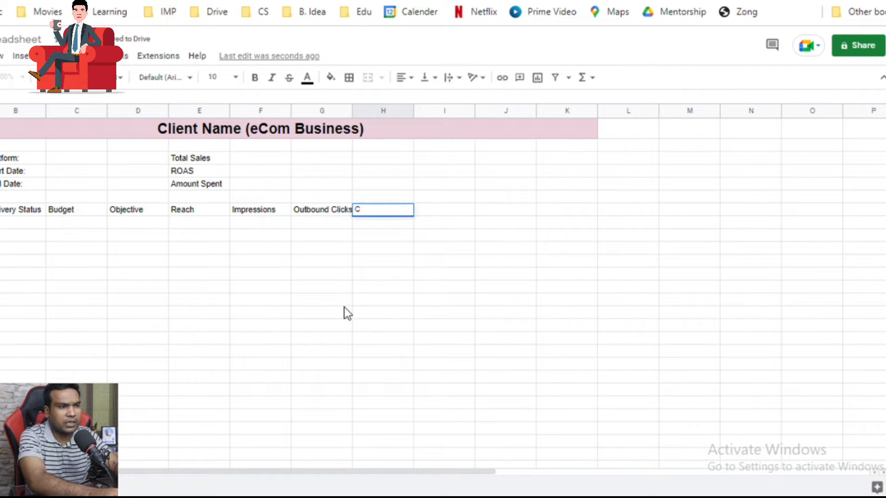
text(OC)
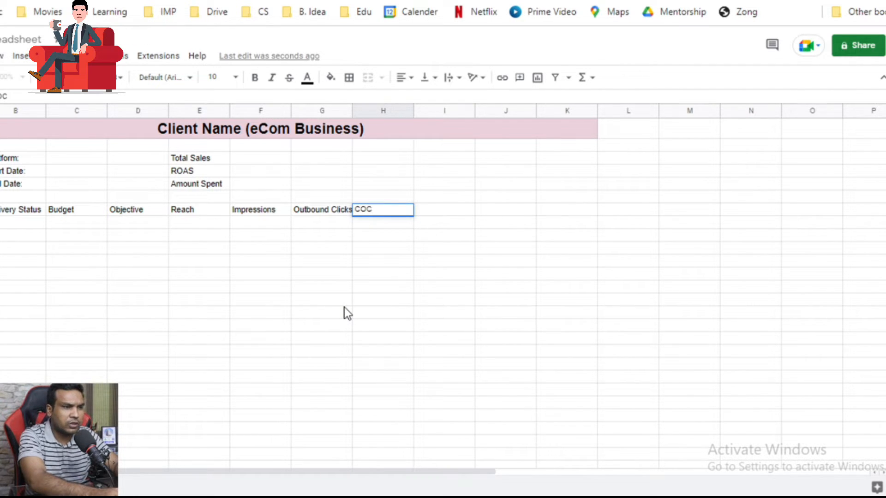
key(Tab)
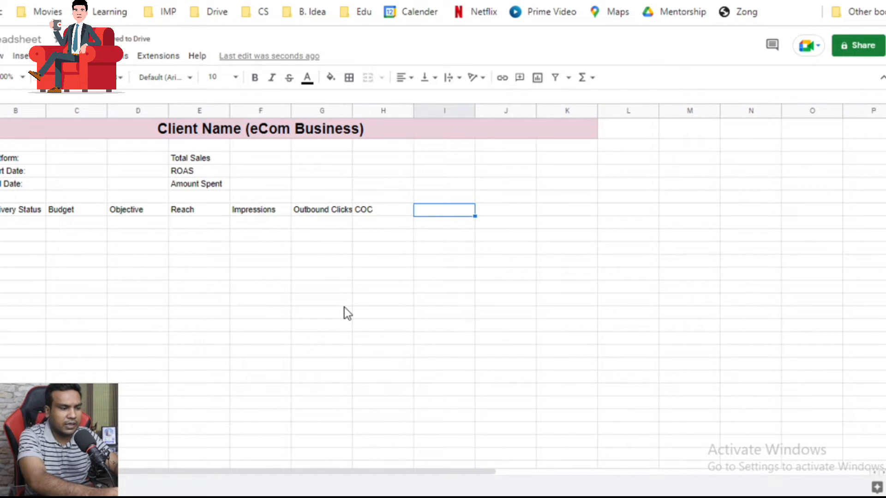
Add the column headers "Landing Page Views" and "CLPC" in cells I7 and J7
text(Landing )
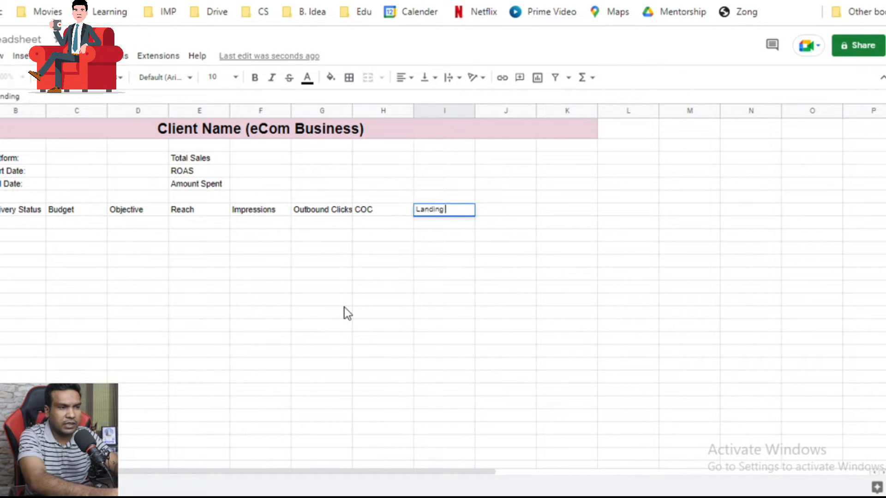
text(Page Views)
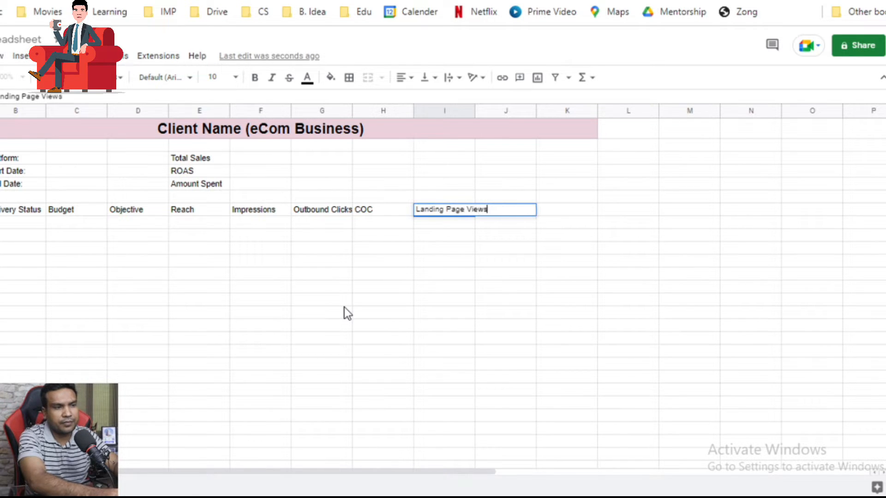
key(Tab)
text(CLPC)
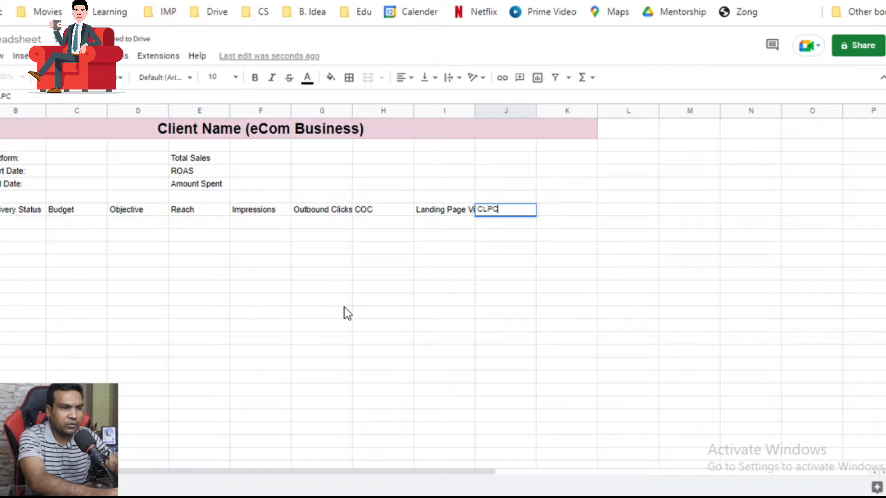
key(Tab)
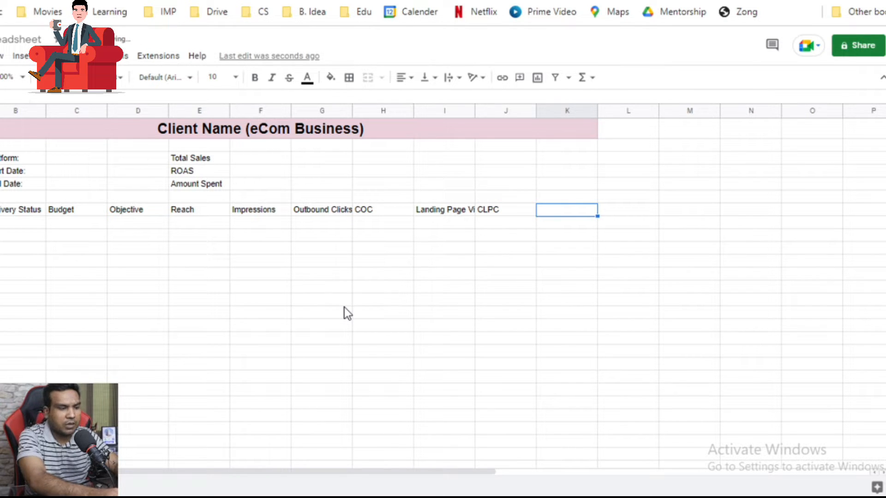
Enter the column headers "ATC" and "Checkouts" in cells K7 and L7
text(Add T)
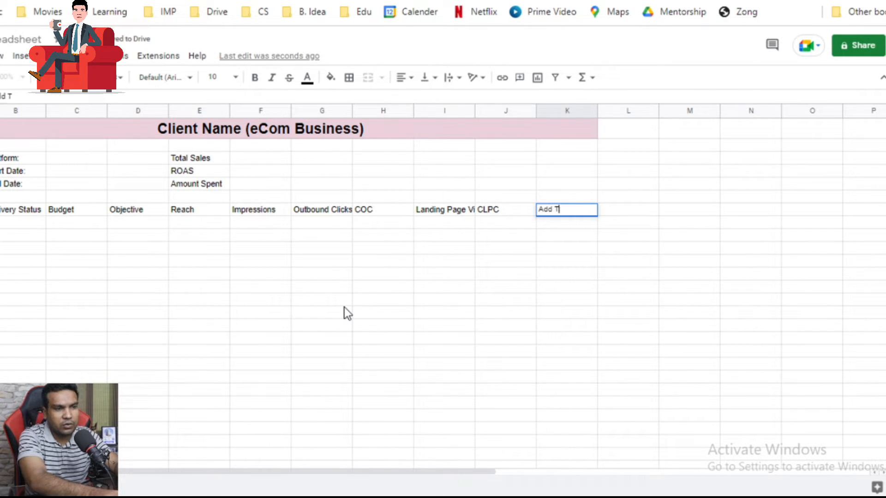
key(BackSpace)
key(BackSpace)
key(BackSpace)
key(BackSpace)
text(TC)
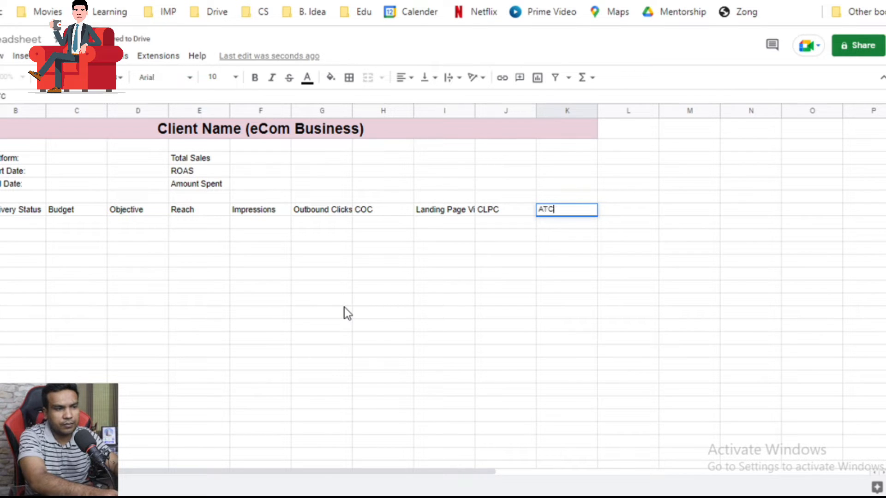
key(Tab)
text(Checkouts)
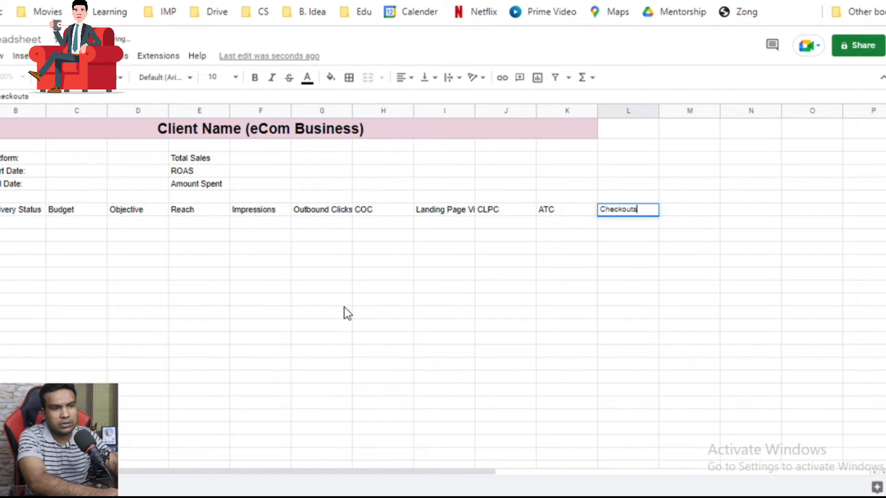
Add "Payment" and "Purchase" as the next column headers in cells M7 and N7
key(Tab)
text(Payment)
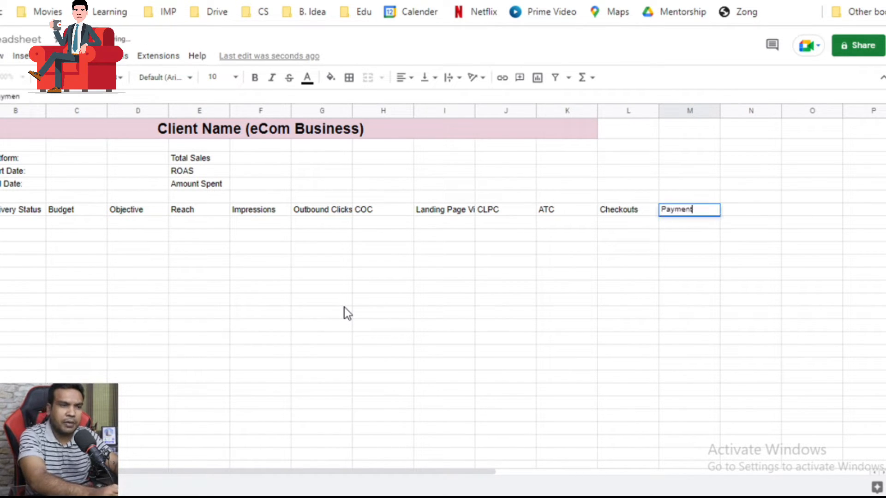
key(Tab)
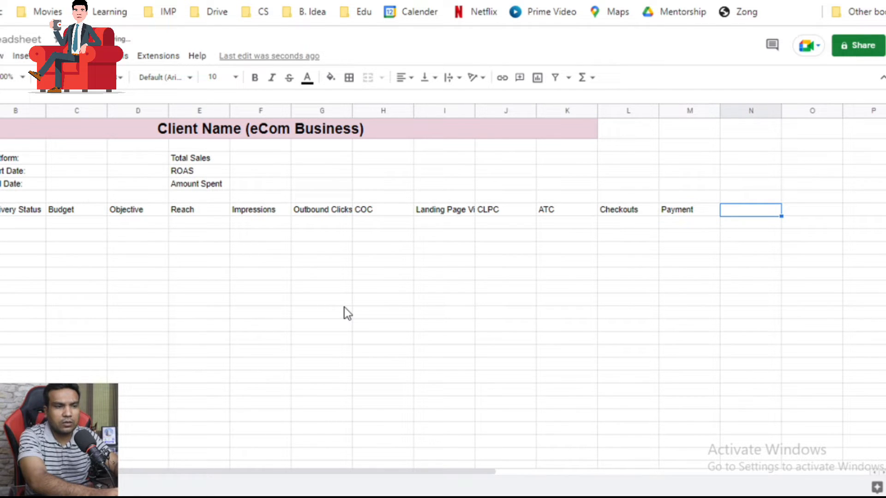
text(Purchase)
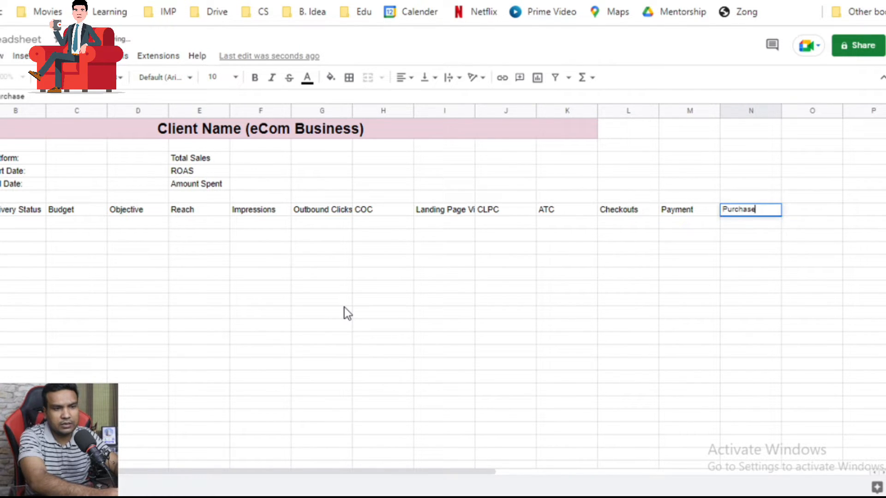
key(Tab)
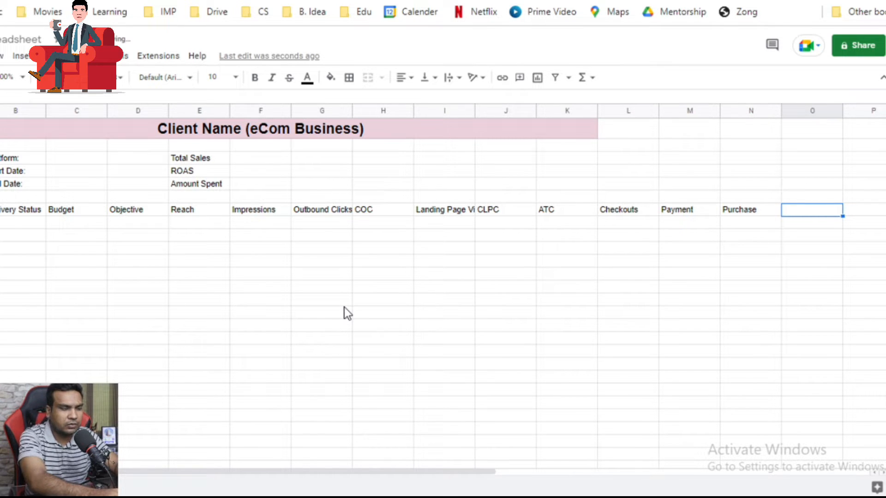
Finish the header row with "Conv. Value", "ROAS" and "Amount Spent" in cells O7 to Q7
text(Conv)
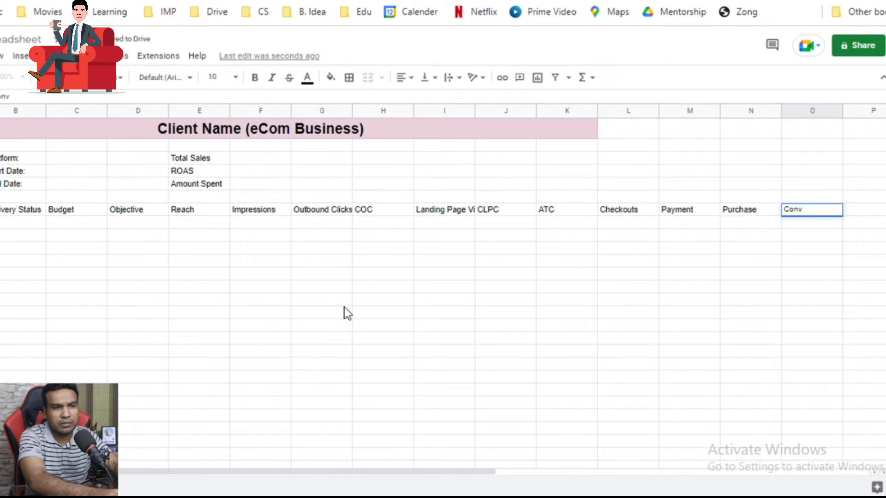
text(. Value)
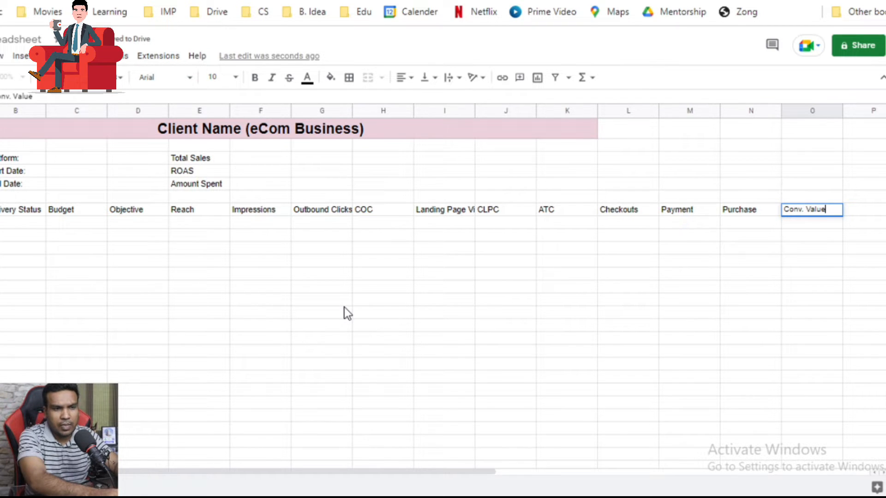
key(Tab)
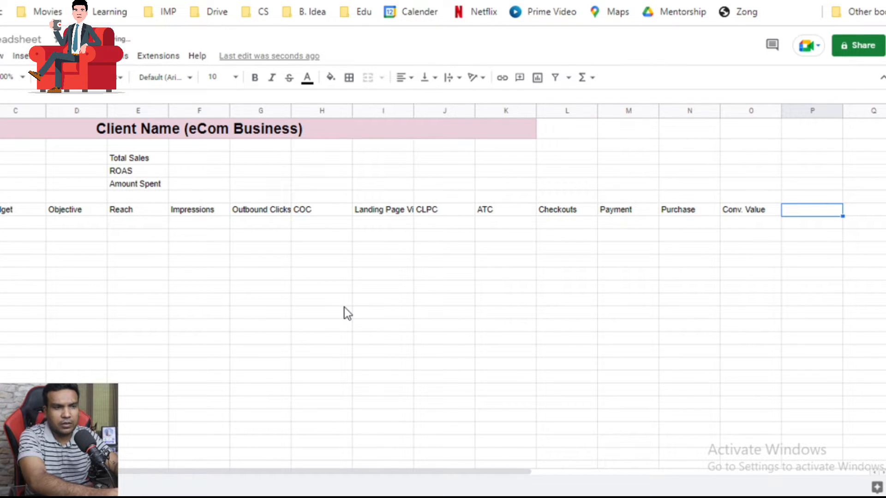
text(ROAS)
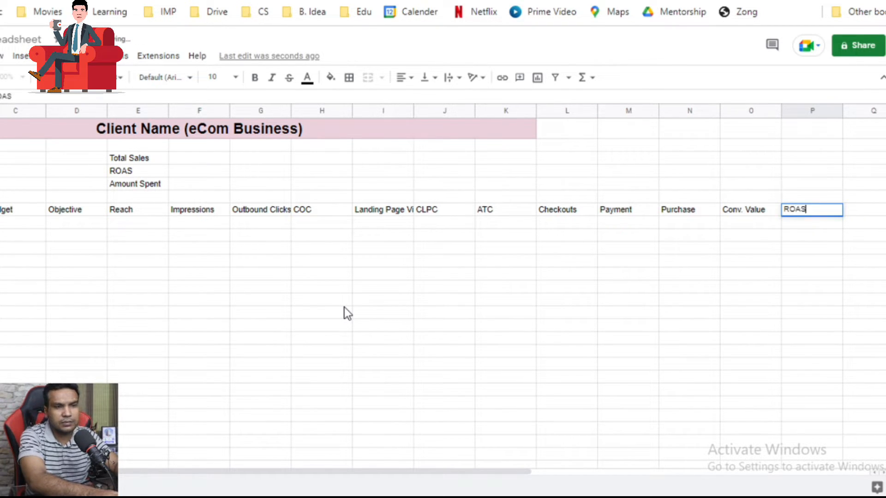
key(Tab)
text(Amou)
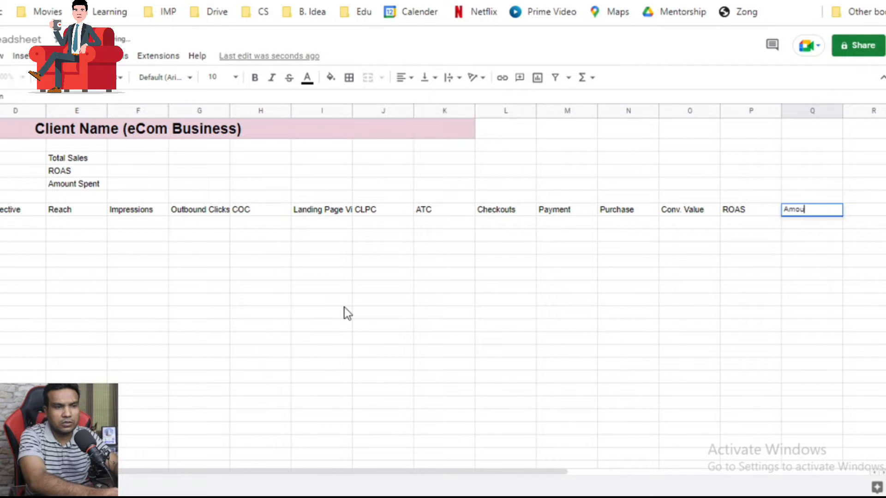
text(nt)
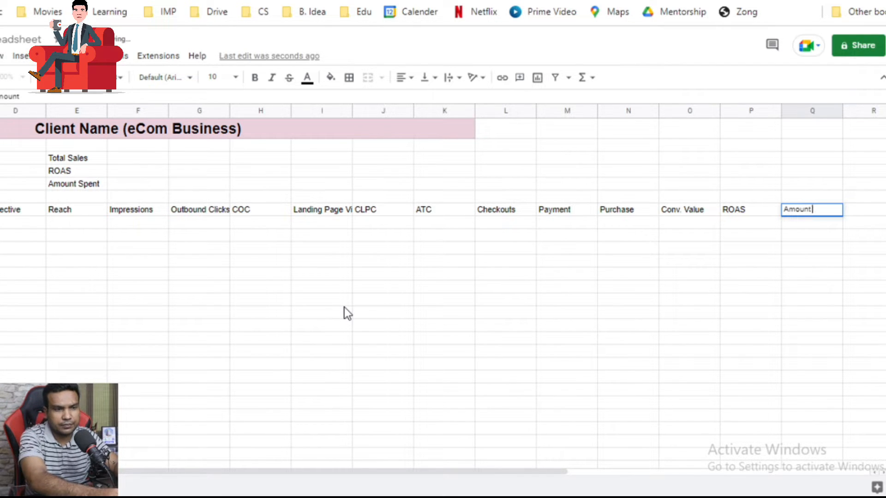
text( Spent)
key(Return)
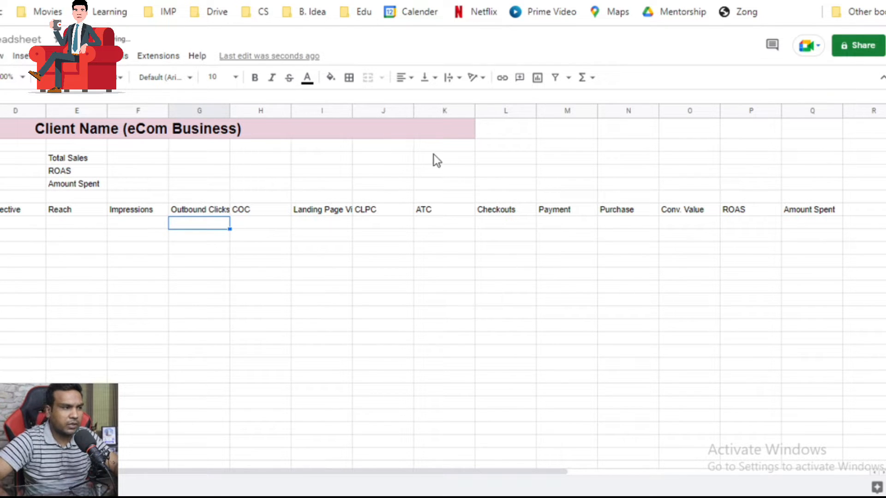
Extend the merged title cell across to column Q so it spans all the column headers
click(407, 128)
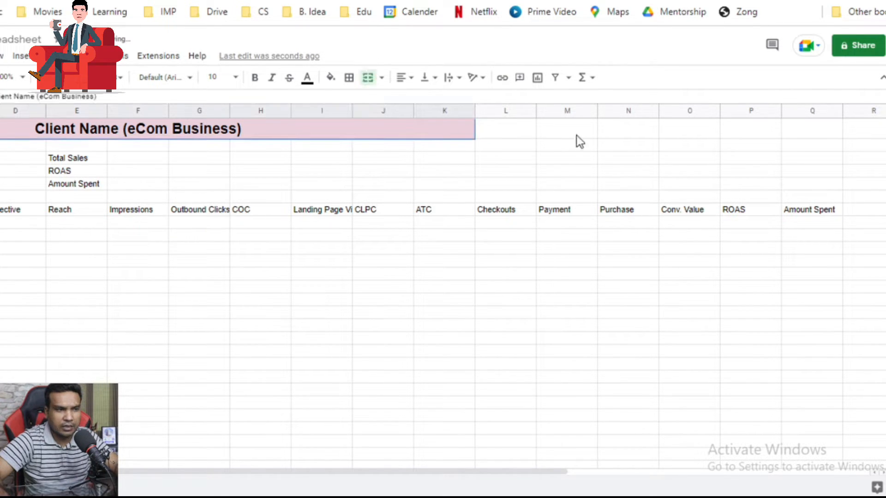
drag(674, 128, 802, 130)
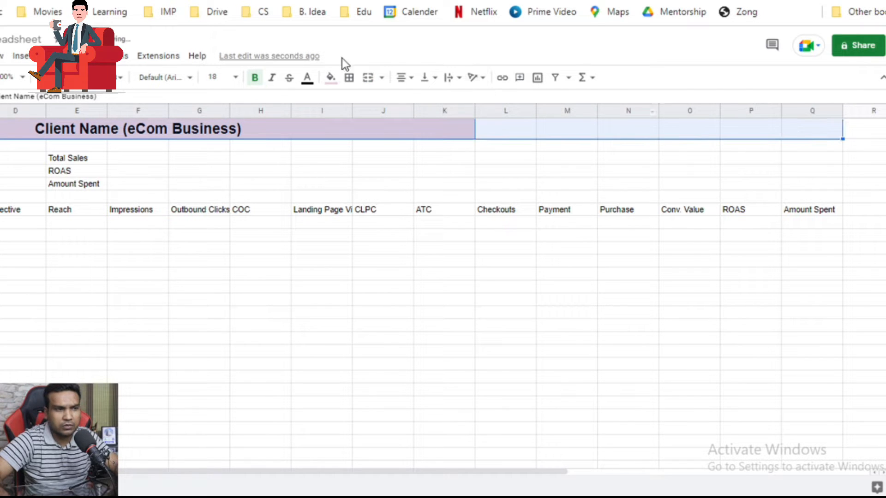
click(367, 78)
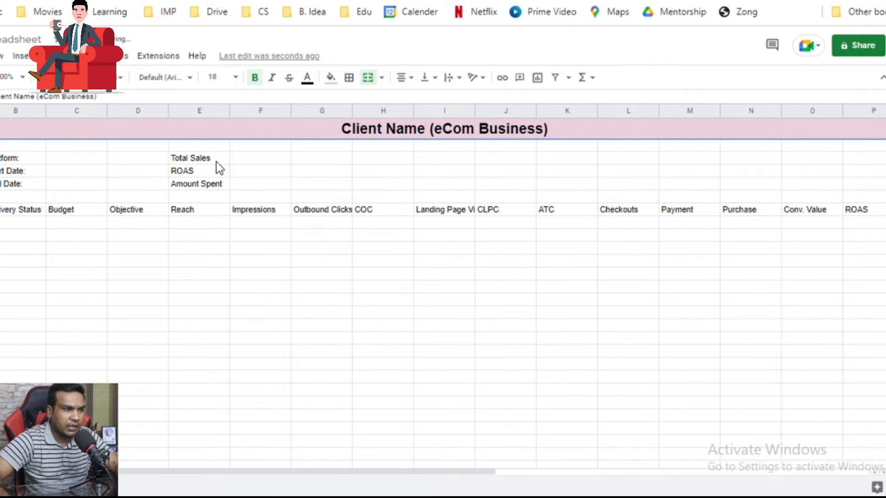
Move the Total Sales, ROAS and Amount Spent labels from E3:E5 to H3:H5
drag(217, 162, 219, 188)
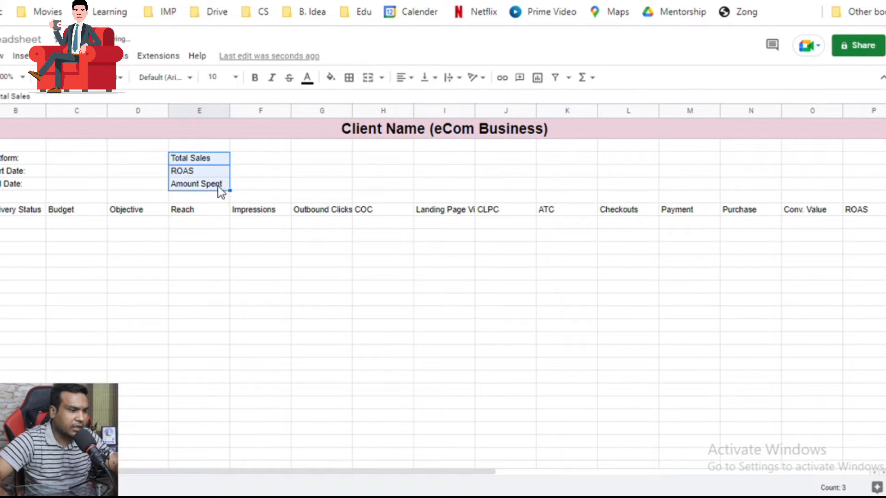
key(ctrl+c)
click(381, 162)
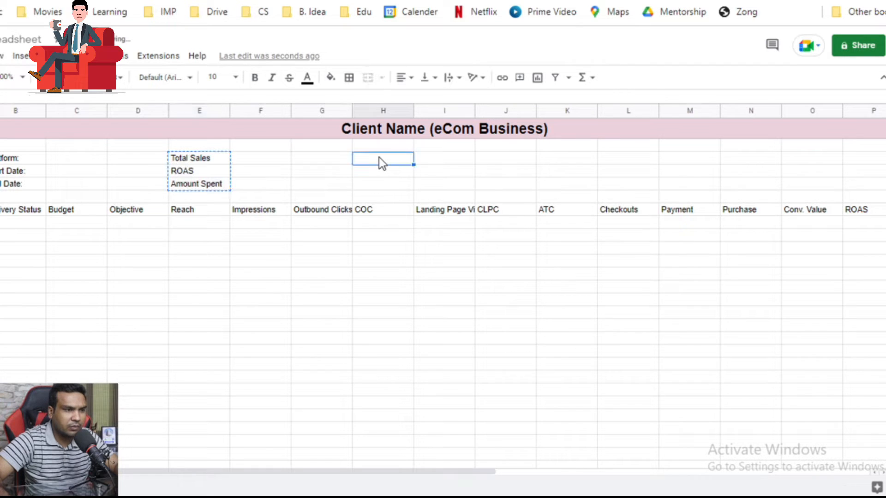
key(ctrl+v)
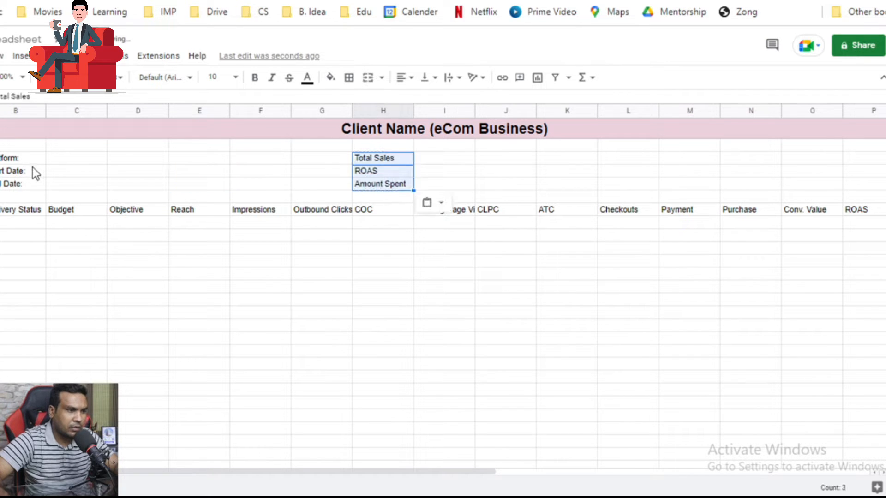
Move the Platform, Start Date and End Date labels from B3:B5 to D3:D5
drag(27, 160, 28, 174)
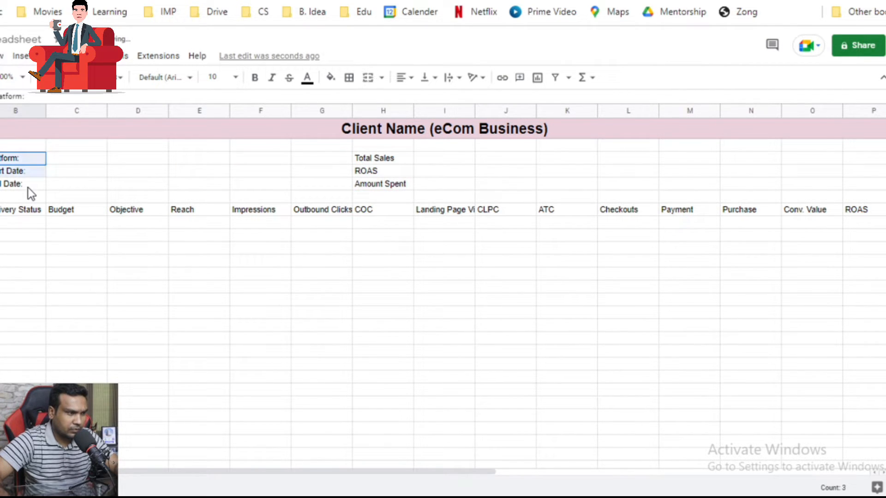
key(ctrl+c)
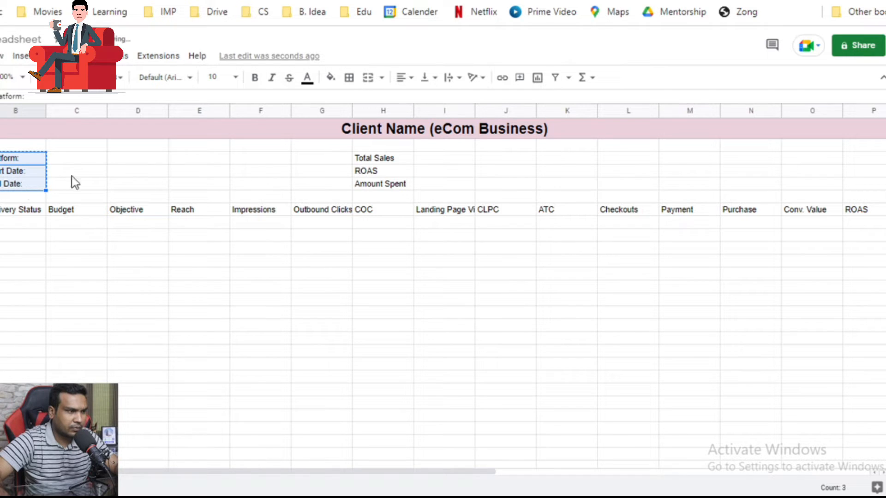
click(112, 159)
key(ctrl+v)
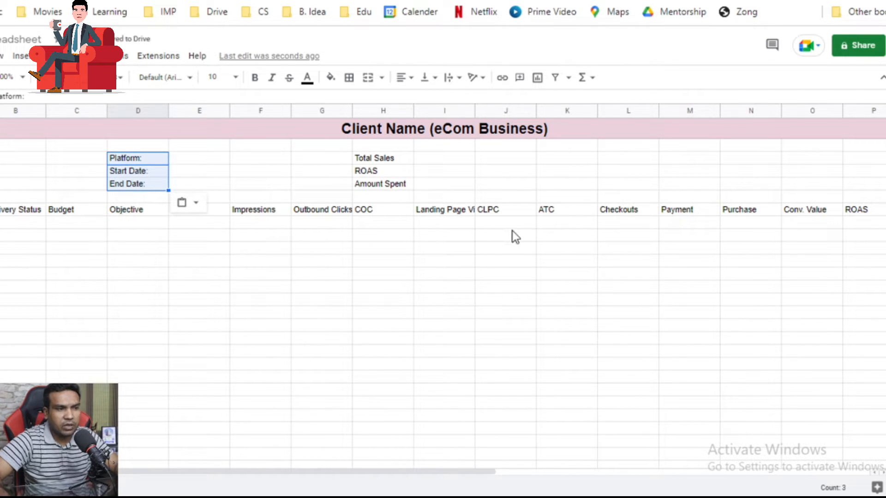
click(341, 251)
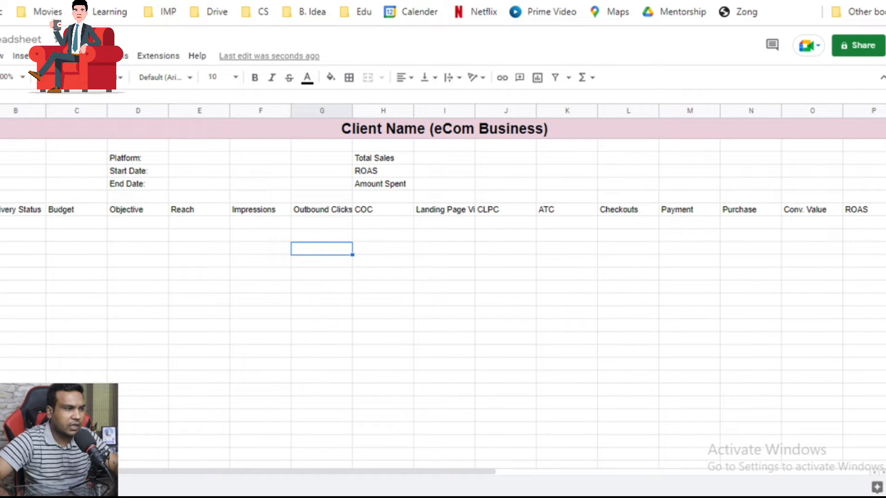
Set the column headers in A7:Q7 to font size 12 and make them bold
drag(1, 211, 704, 212)
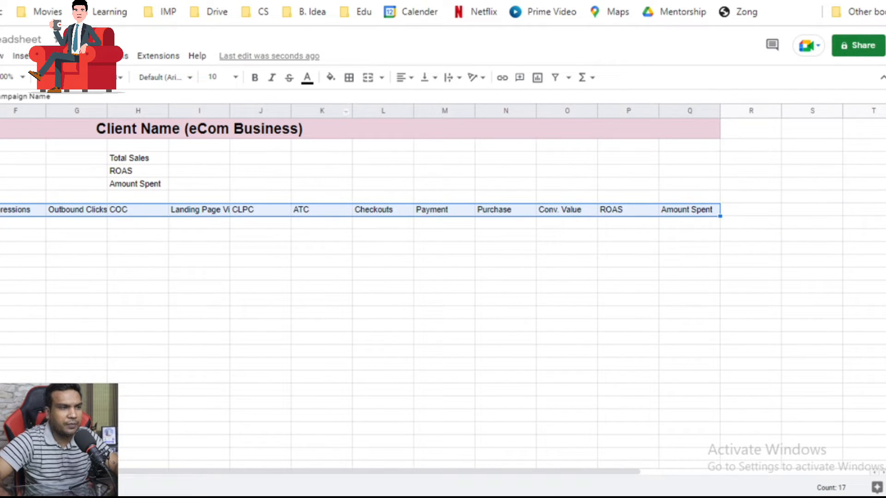
click(236, 78)
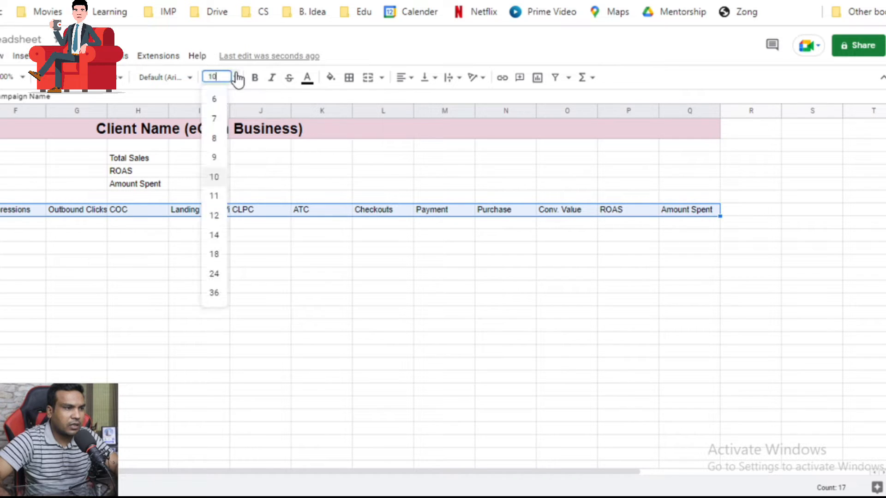
click(214, 216)
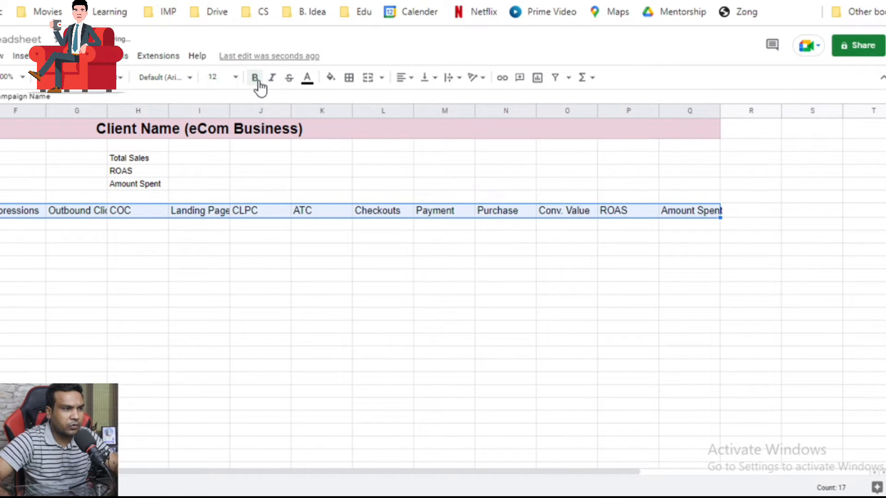
click(259, 83)
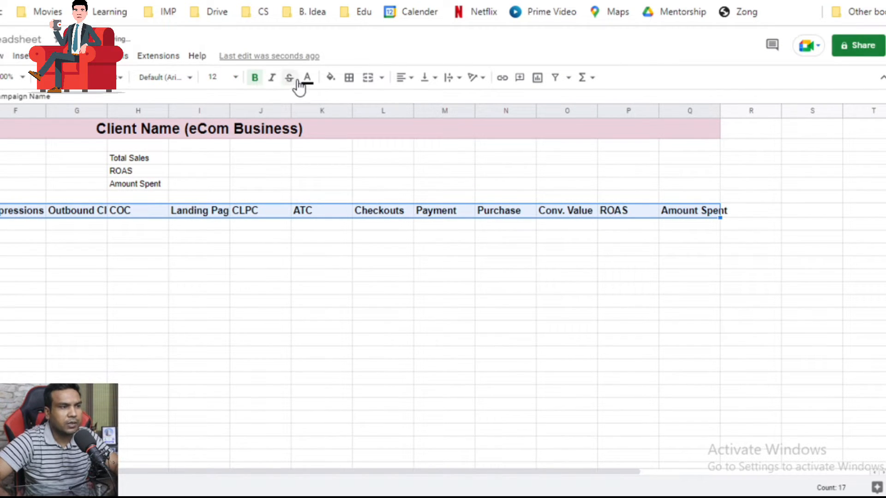
Give the header cells A7:Q7 a light blue fill and centre their text horizontally
click(330, 78)
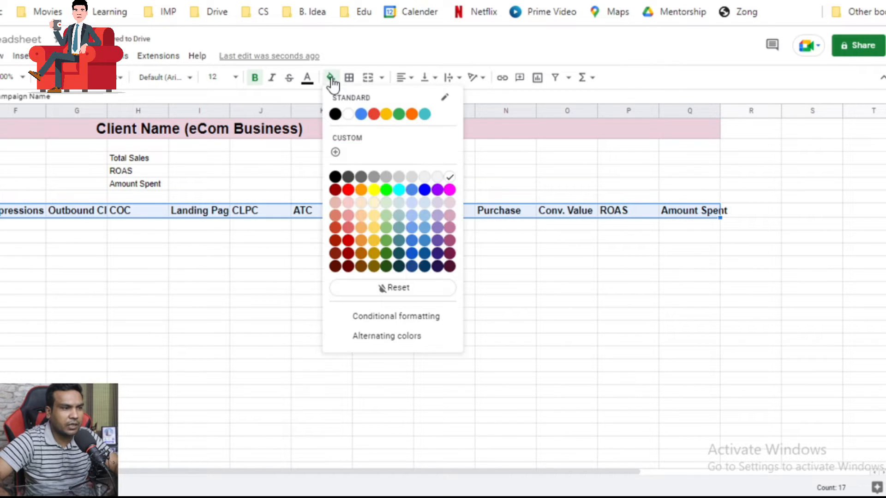
click(424, 201)
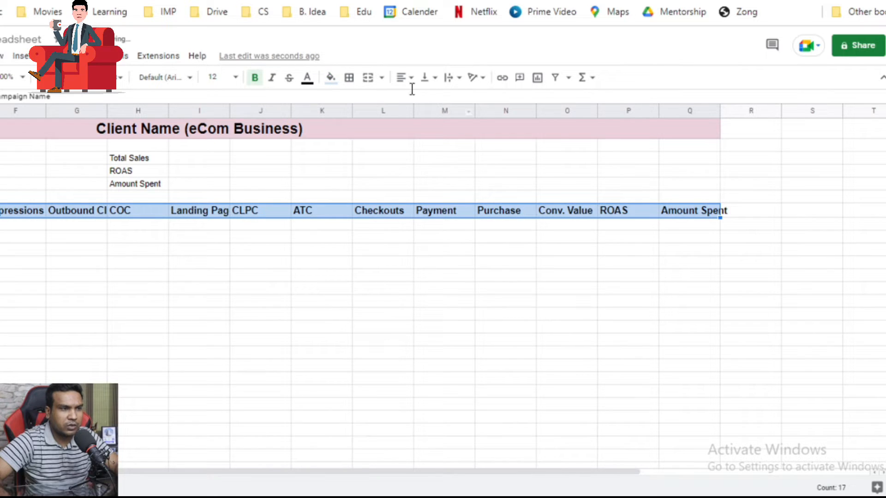
click(401, 77)
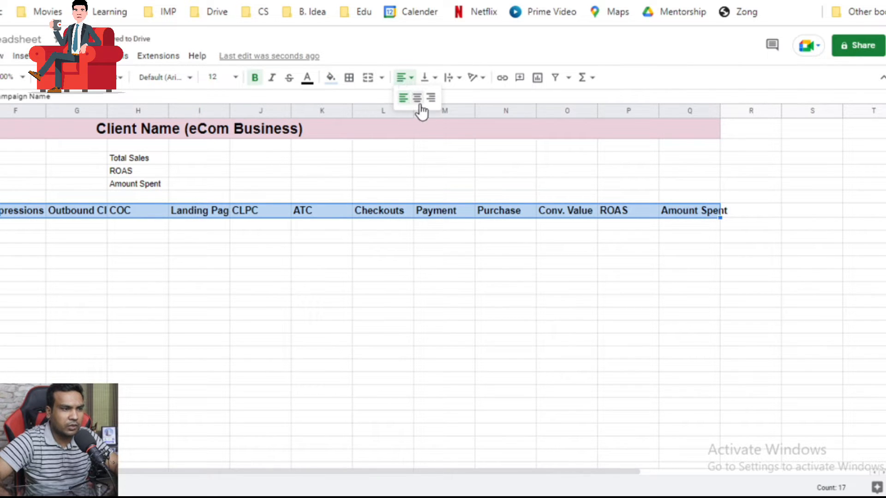
click(417, 98)
click(500, 251)
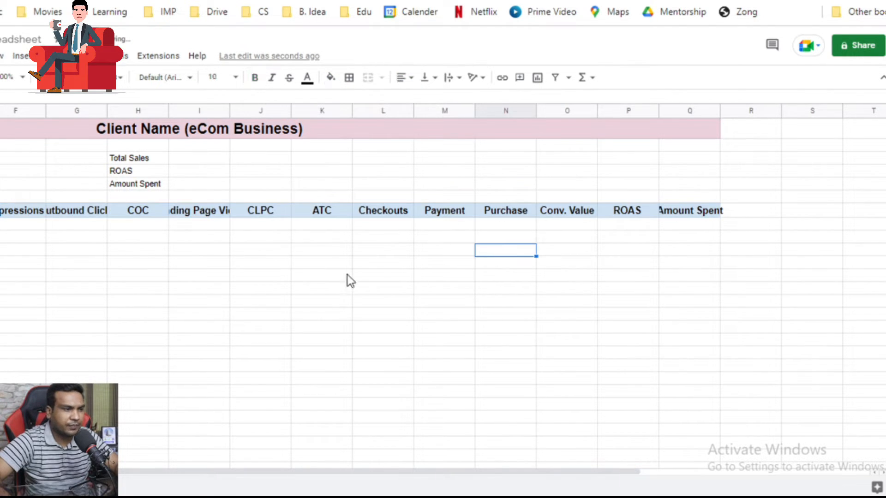
Wrap the text across header row 7 and align it vertically to the middle
click(0, 211)
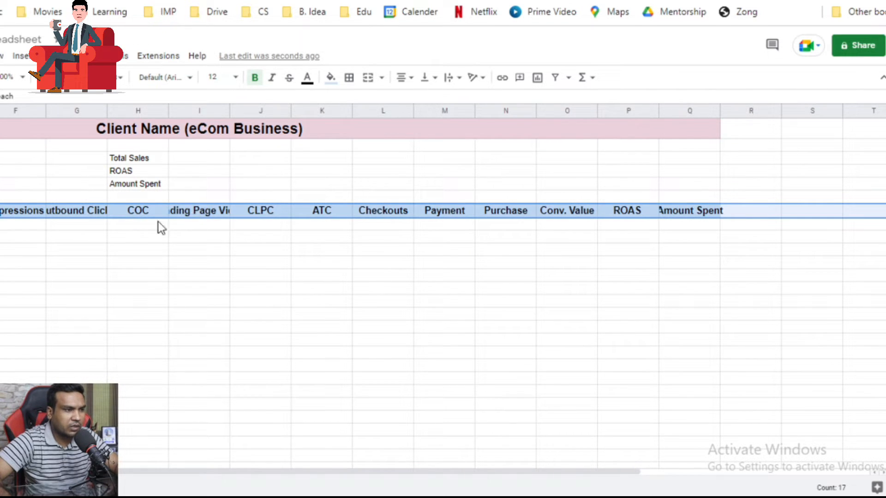
click(458, 80)
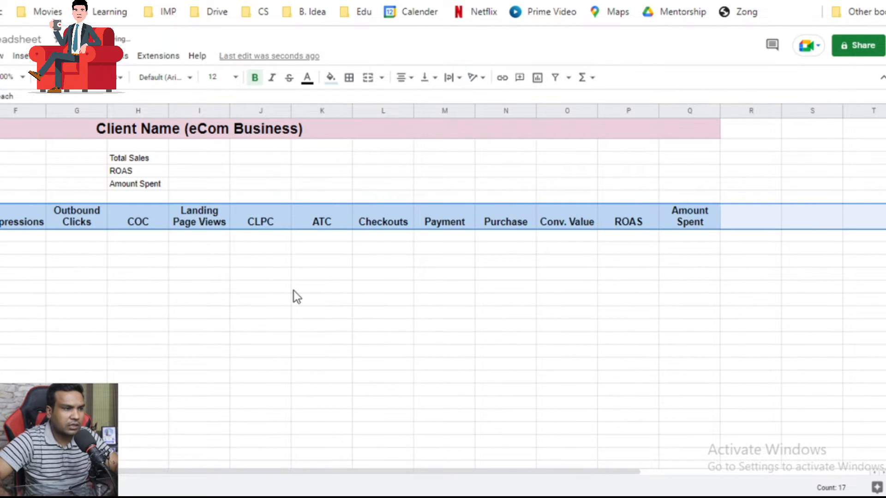
click(460, 78)
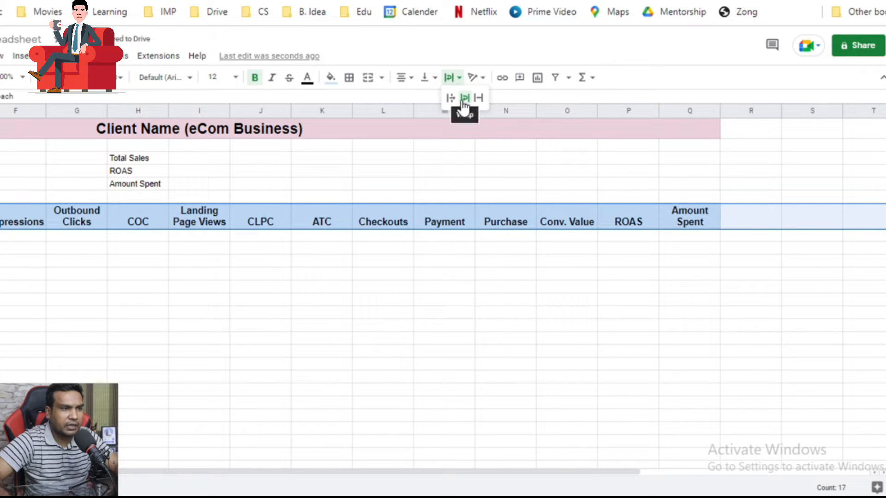
click(425, 78)
click(441, 98)
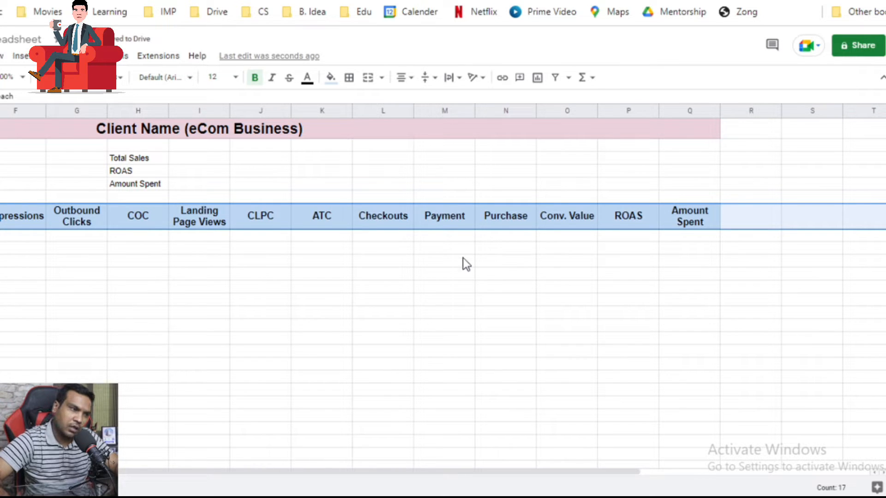
Widen column A slightly to give the Campaign Name header more room
drag(285, 472, 142, 472)
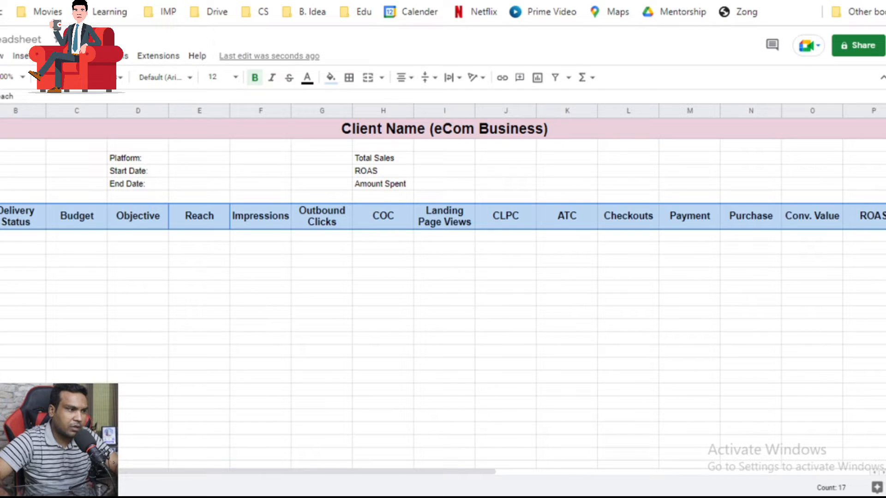
drag(0, 111, 6, 111)
Rename the spreadsheet file as "Client Name (eCom Business)", reusing the text of the title cell
click(14, 40)
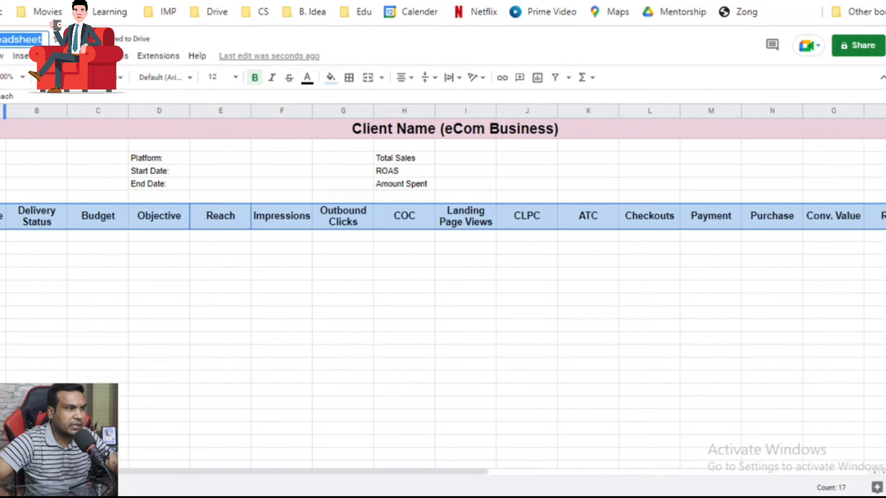
click(428, 131)
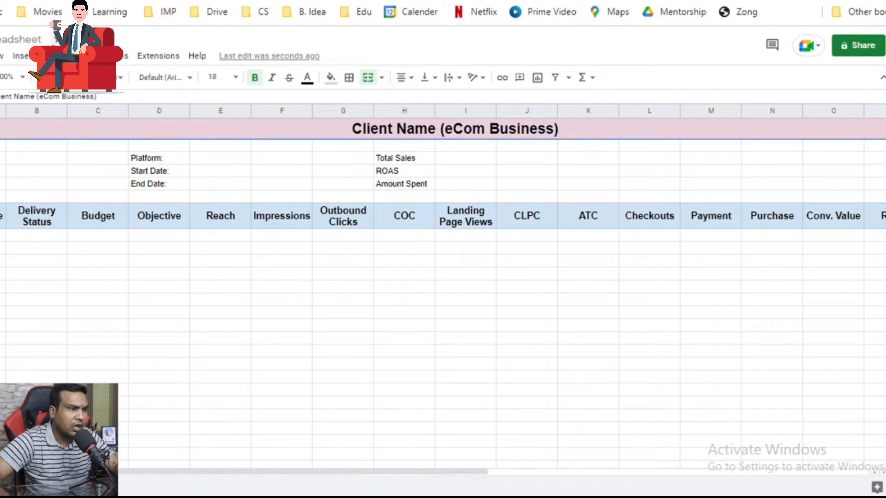
click(22, 39)
text(Client Name (eCom Business))
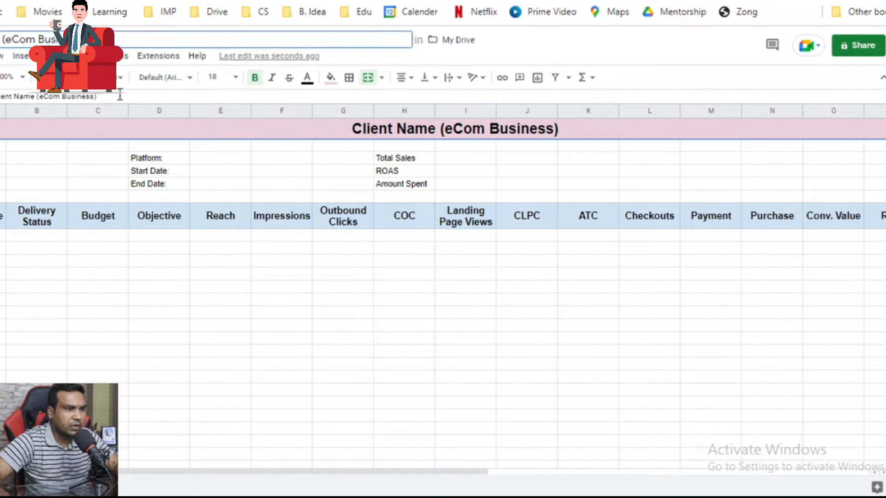
click(218, 302)
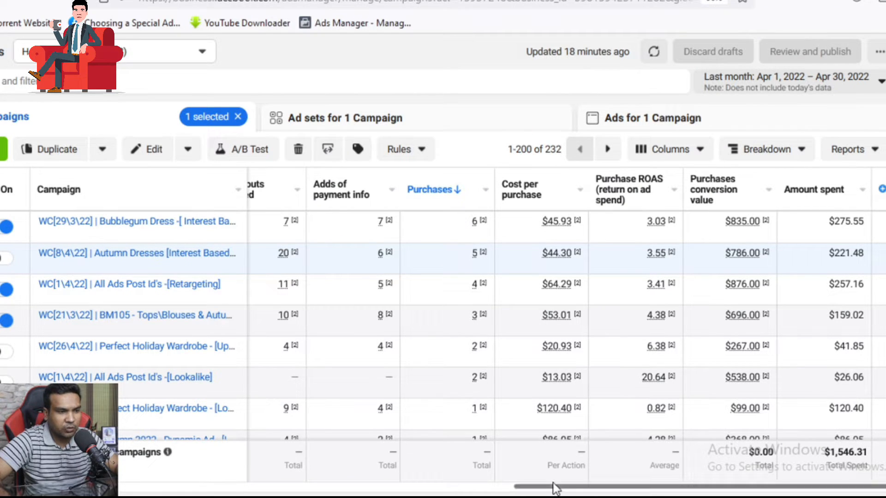
In Ads Manager, examine the campaign metric columns and the list of selected columns in the column customization
drag(554, 488, 494, 489)
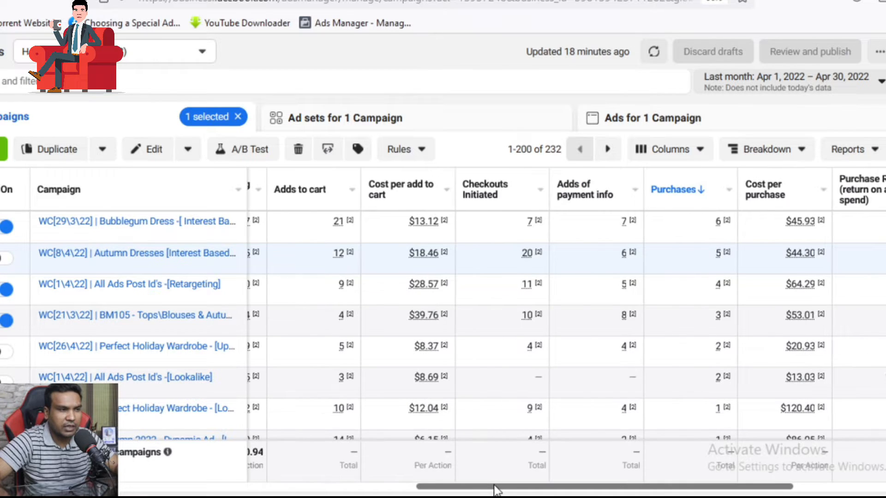
drag(471, 486, 469, 485)
click(369, 486)
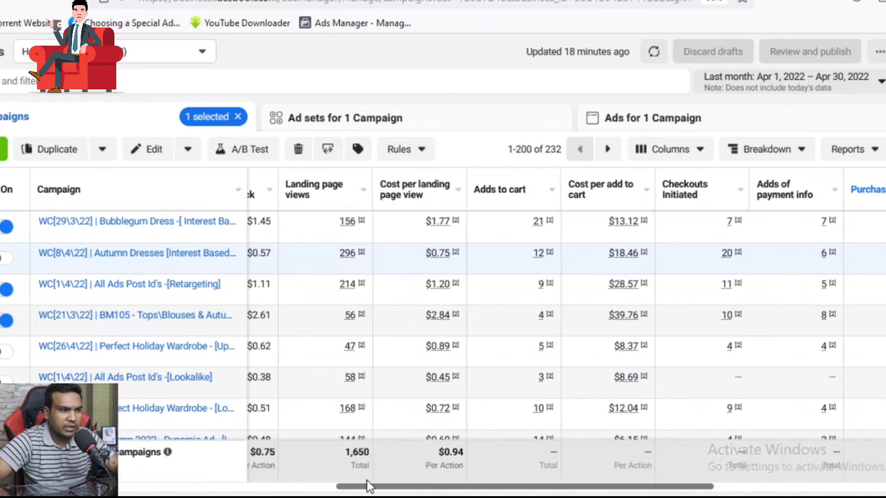
drag(354, 483, 330, 486)
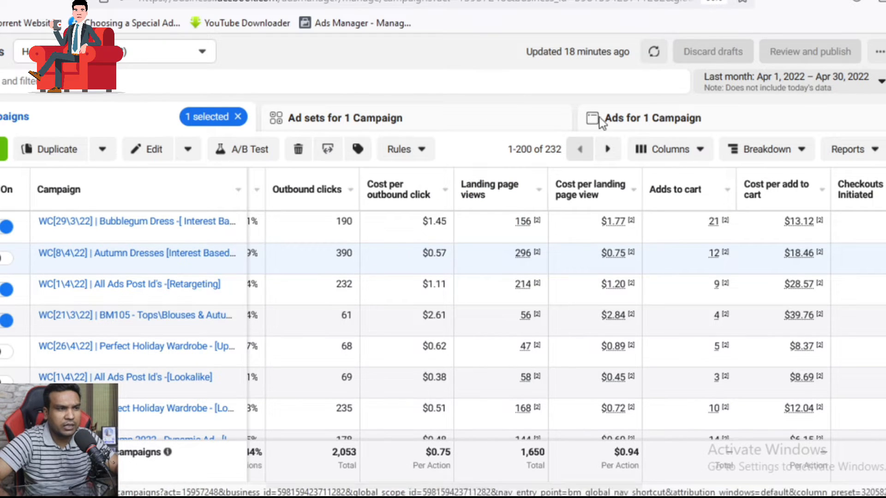
click(684, 158)
scroll(702, 416, down, 5)
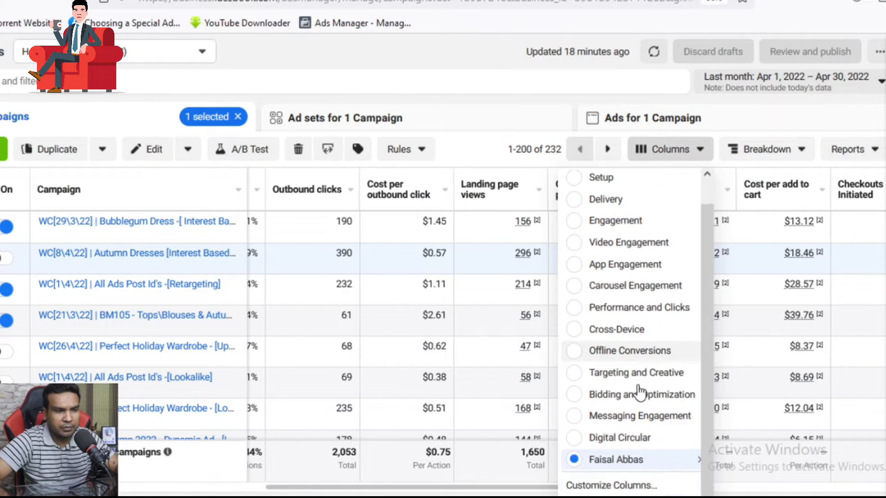
scroll(697, 430, down, 1)
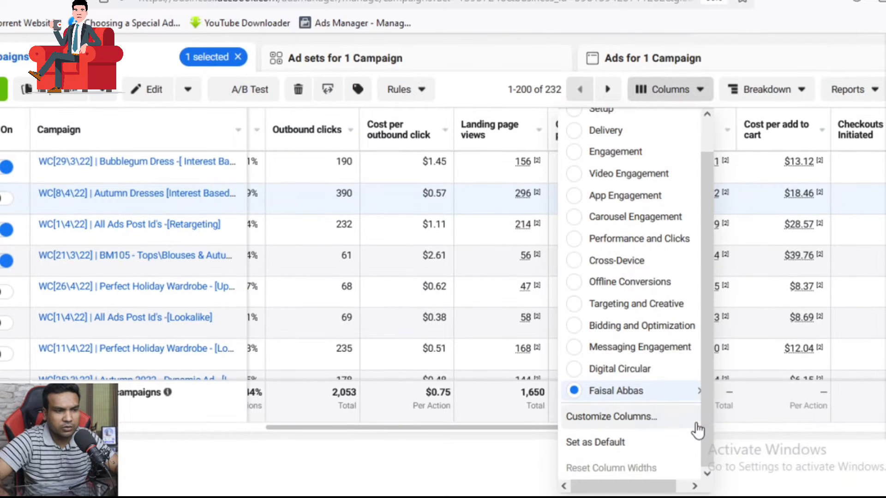
click(648, 423)
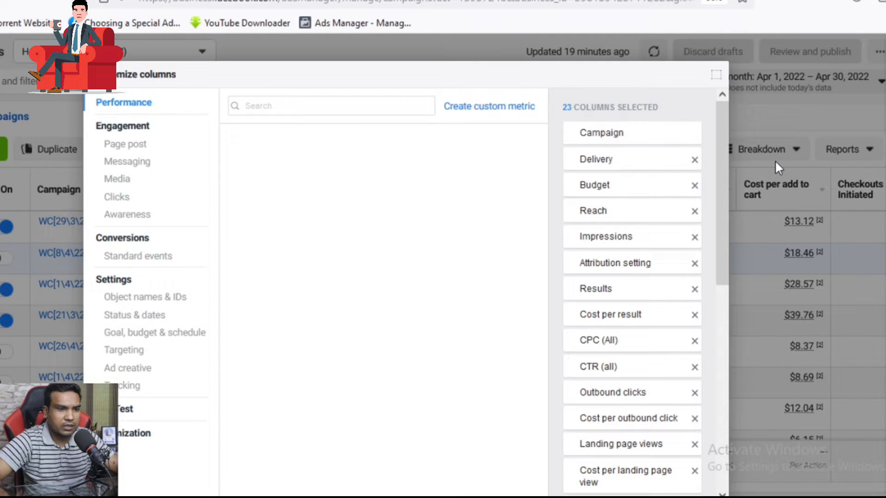
click(716, 74)
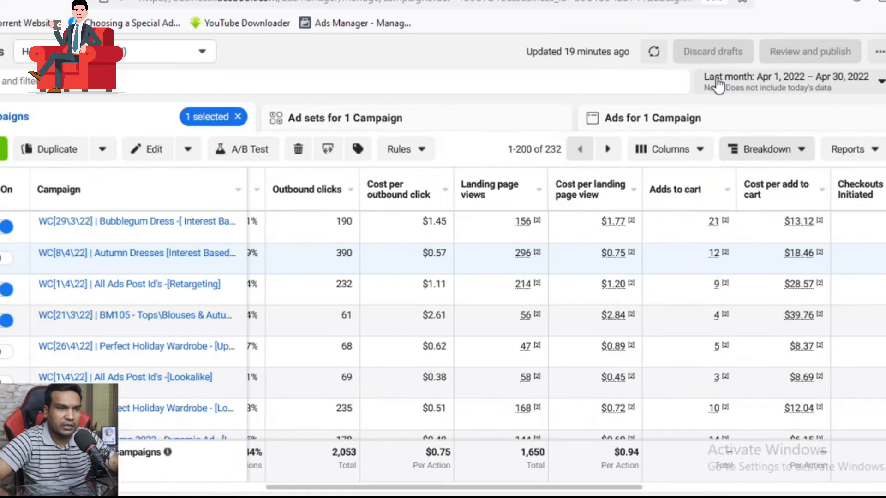
Check the Ads Manager reporting date range and export the campaign table data as .csv
click(725, 85)
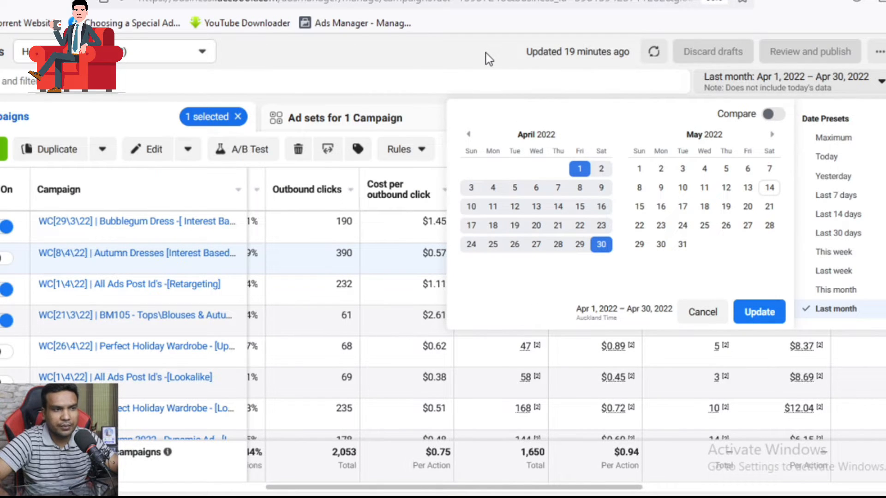
click(485, 52)
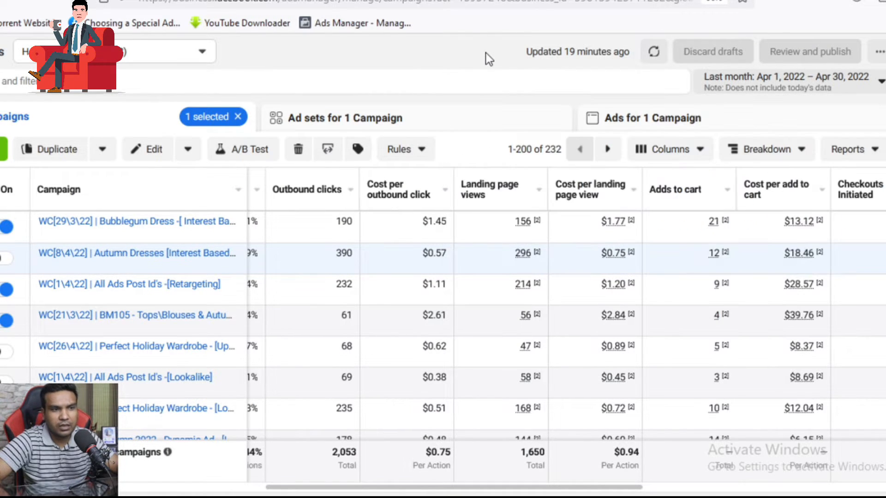
click(846, 162)
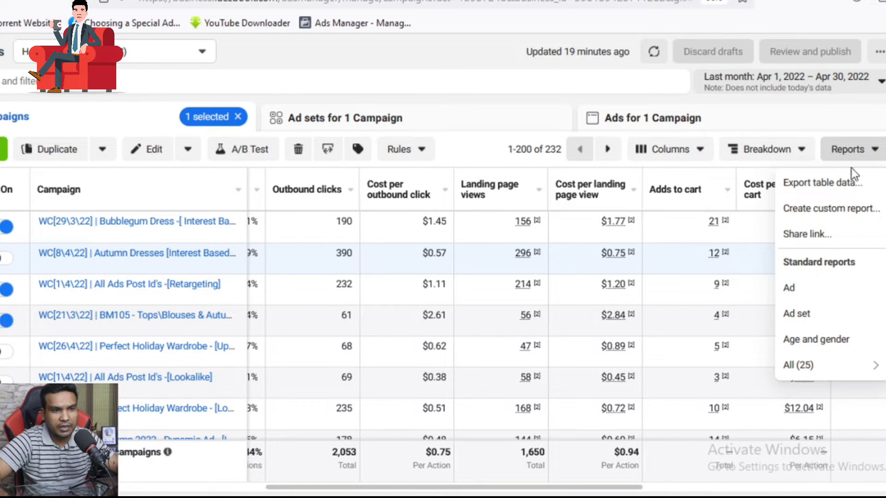
click(829, 188)
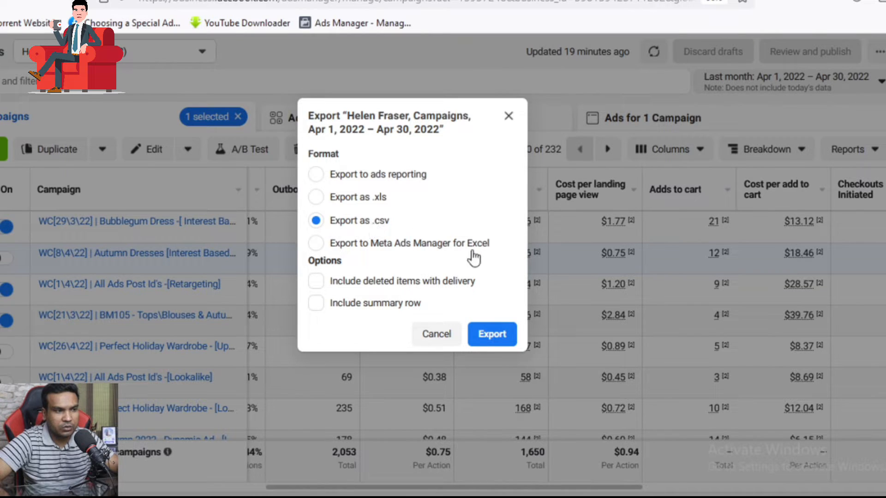
click(494, 336)
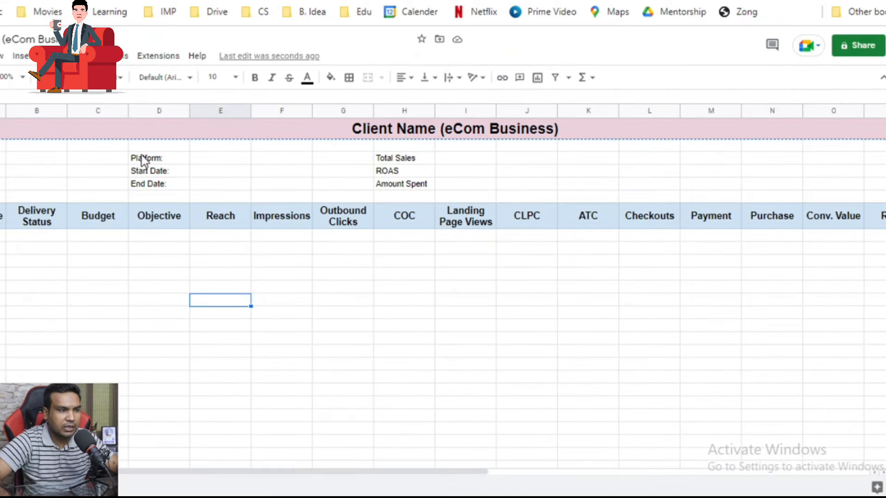
Fill in the report's Start Date as "1st Apr 2022"
click(217, 172)
text(1s)
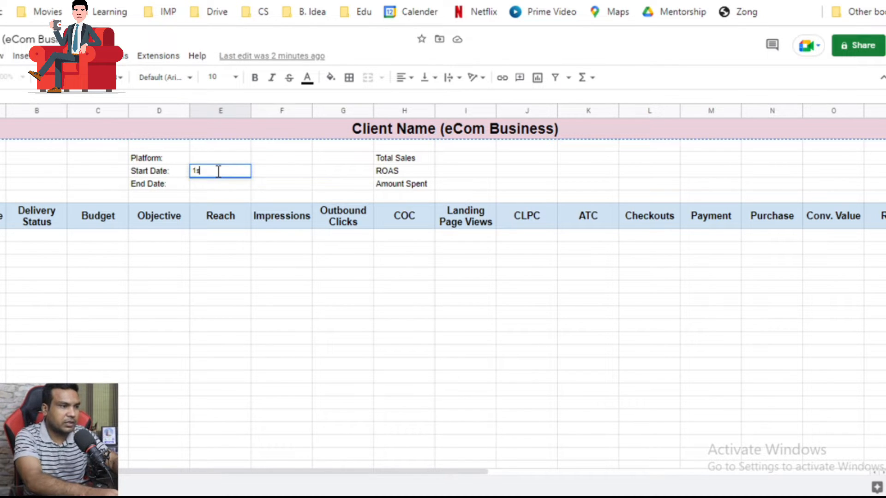
text(t Apr)
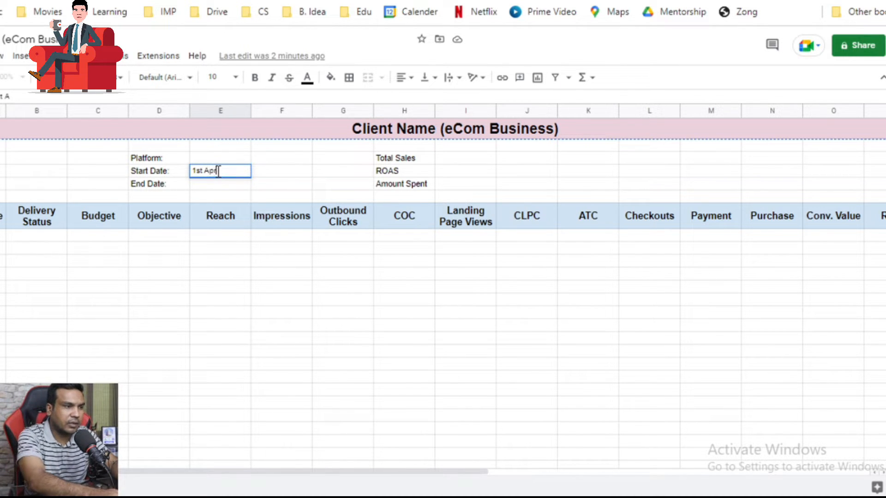
text( 2022)
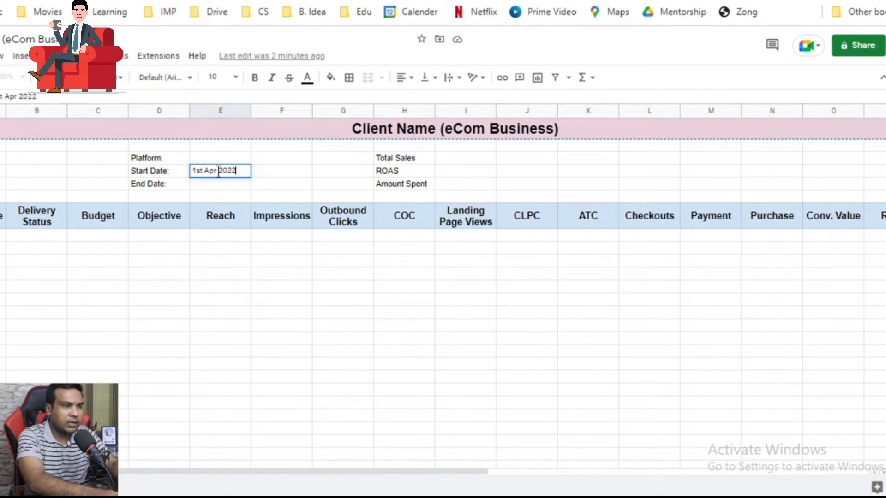
key(Return)
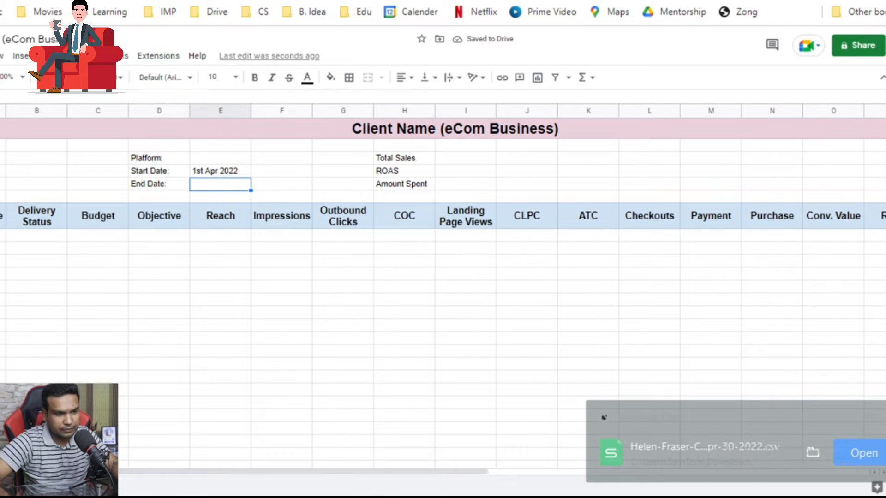
Check the reporting period in Ads Manager and fill in the report's End Date as "30th Apr 2022"
click(391, 497)
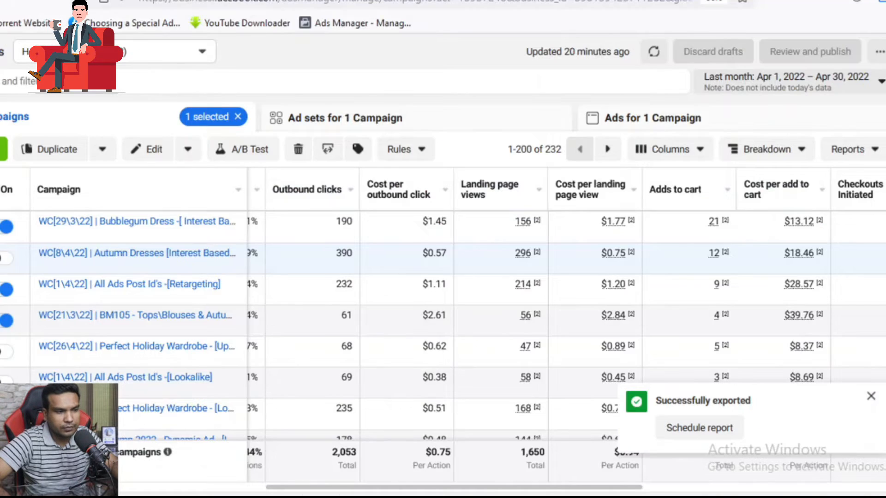
click(360, 497)
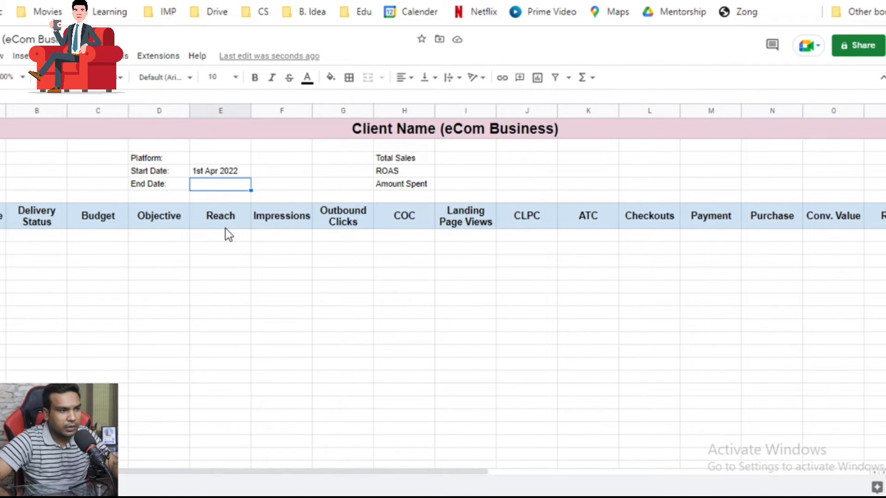
text(30th A)
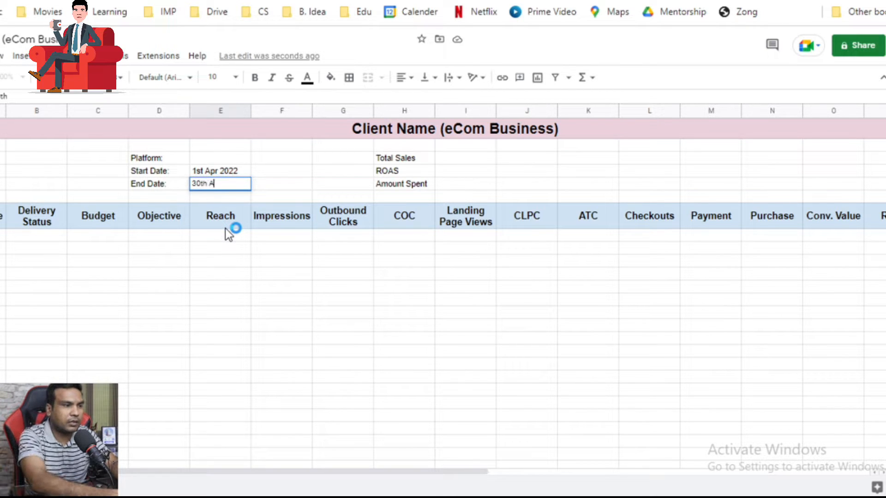
text(pr 30)
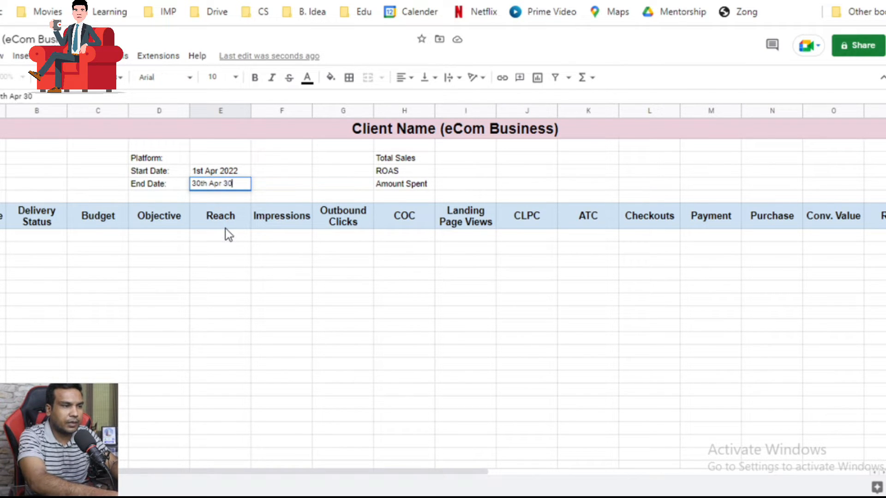
key(BackSpace)
text(2022)
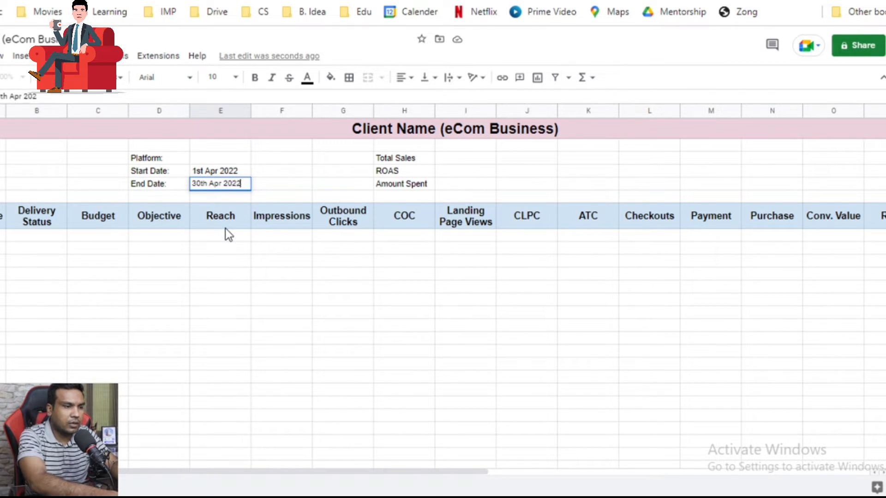
key(Return)
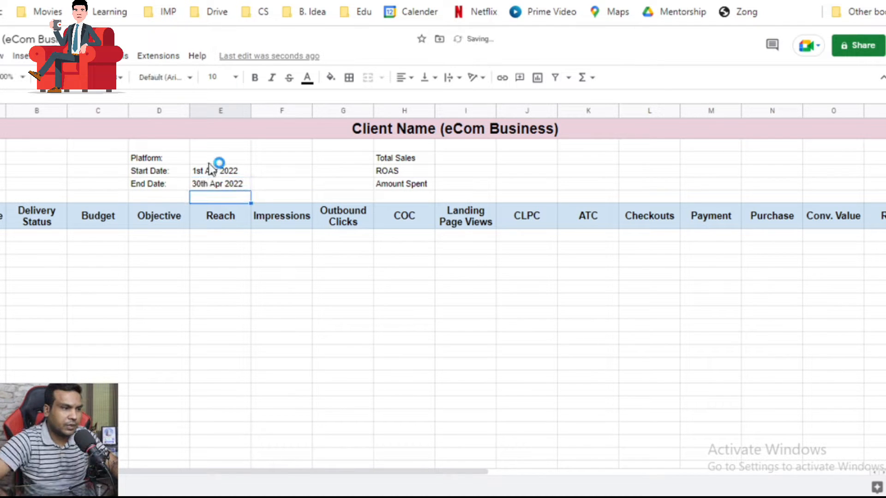
Fill in the report's Platform as "Facebook and Instagram"
click(206, 160)
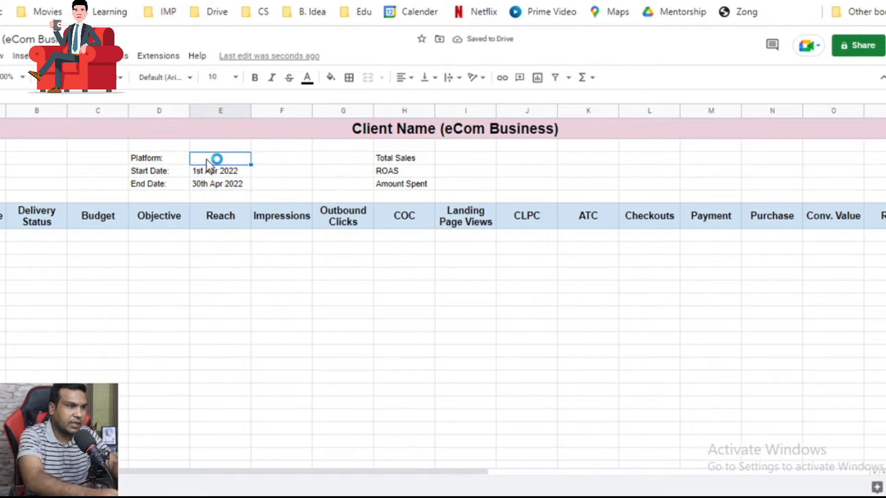
double_click(207, 160)
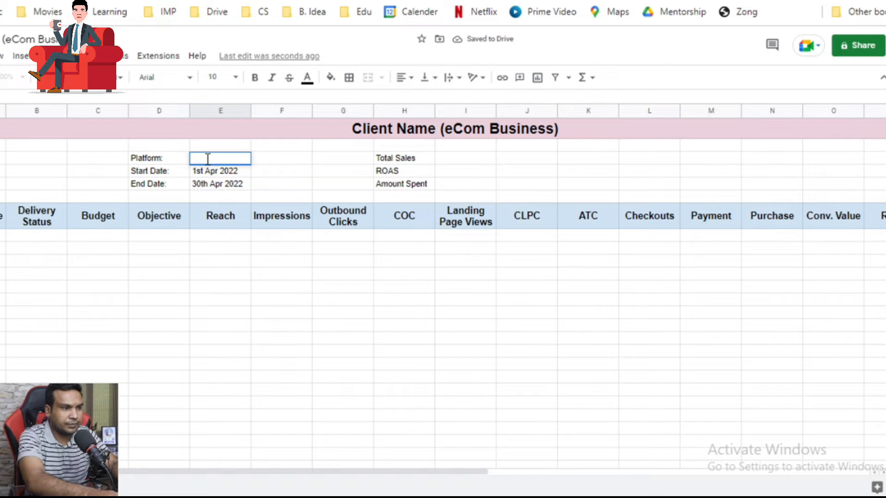
text(Facebook and)
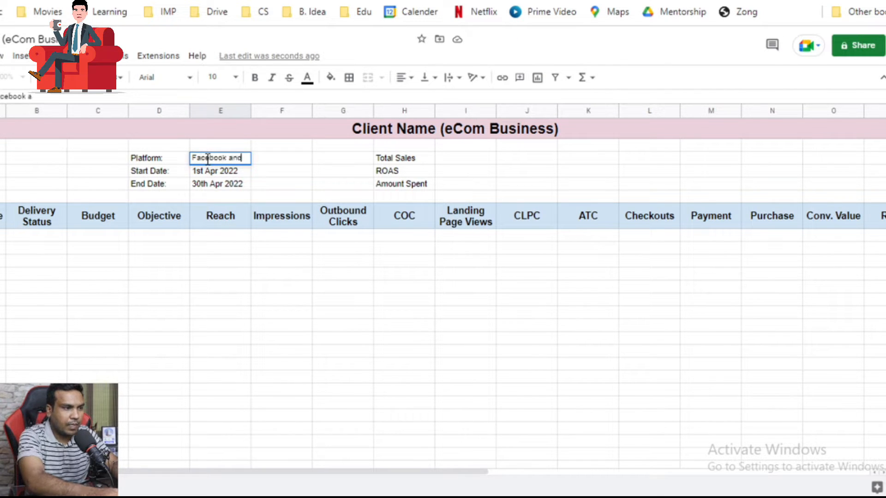
text( Instagram)
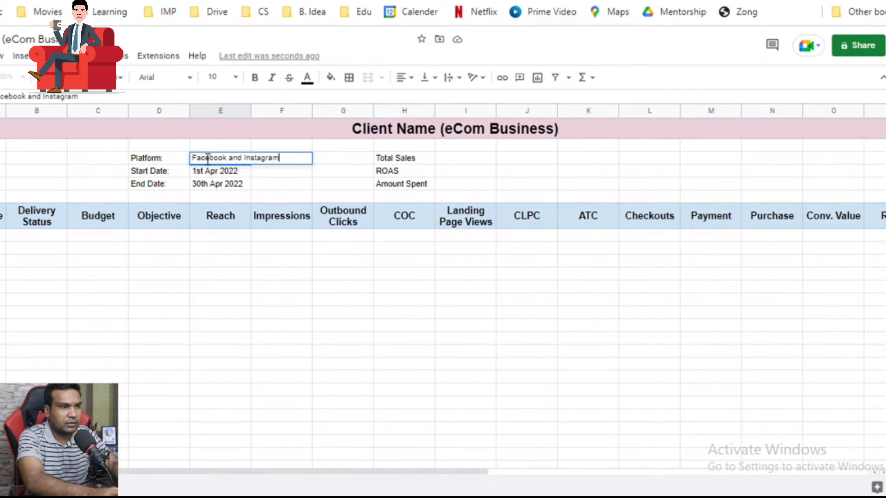
key(Return)
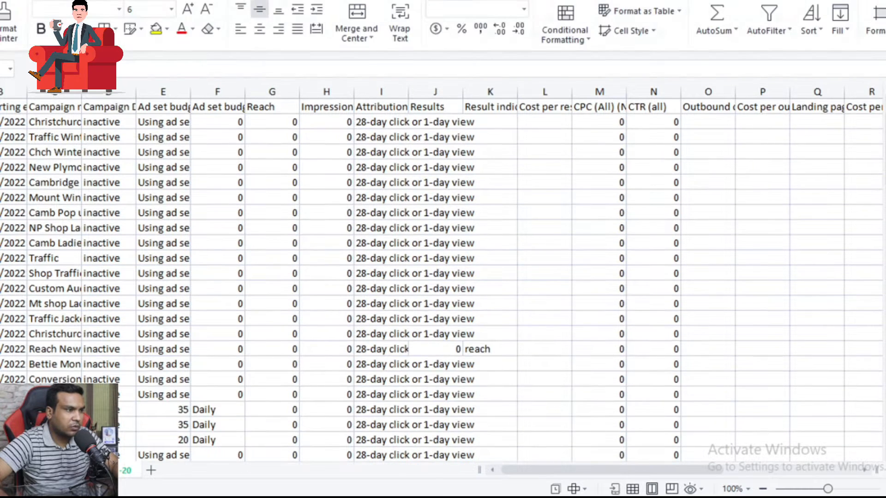
In the exported .csv file, widen the Reporting ends and Campaign name columns so their contents are readable
click(17, 106)
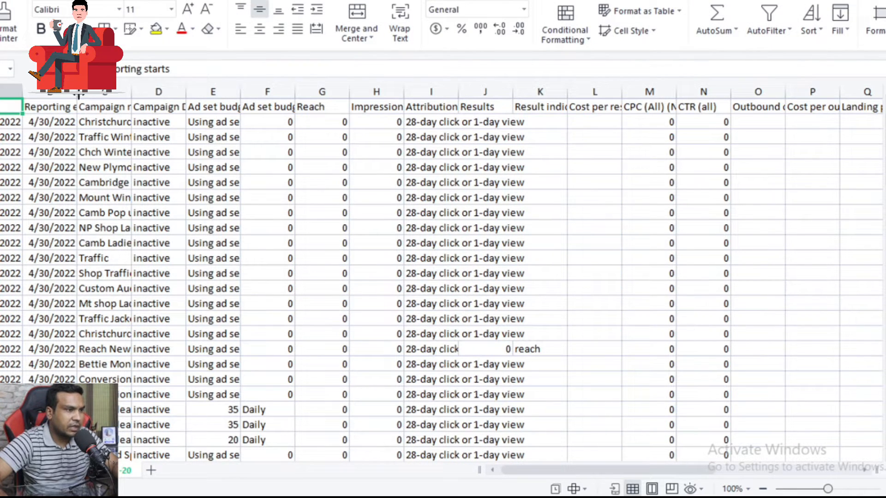
drag(131, 95, 132, 99)
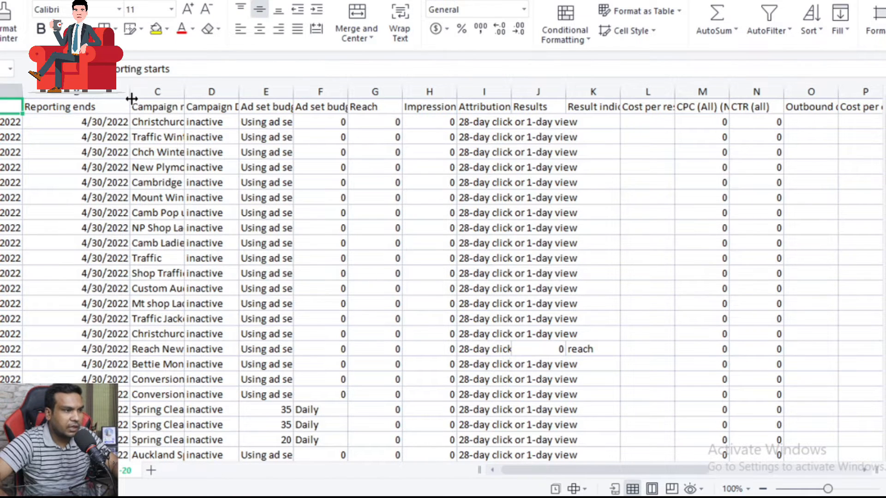
click(179, 92)
drag(187, 92, 271, 93)
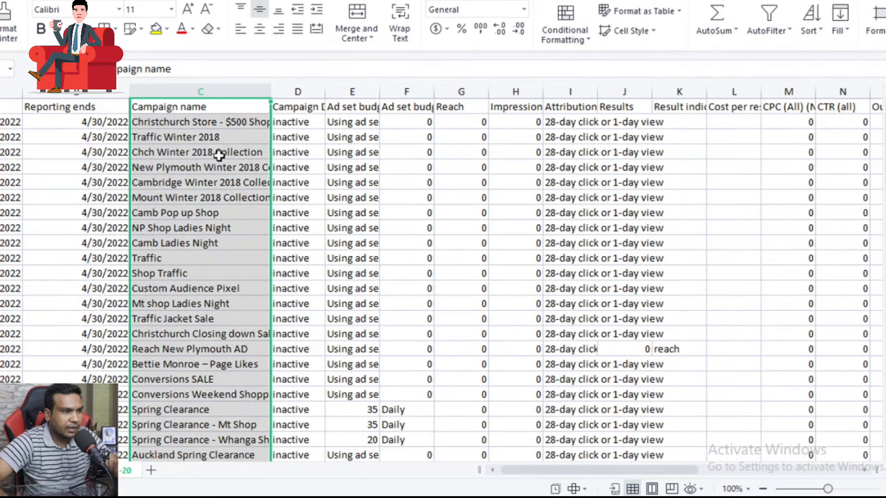
Select the campaign names in the exported file from the first data row downward, leaving out the header
click(218, 164)
drag(214, 122, 203, 155)
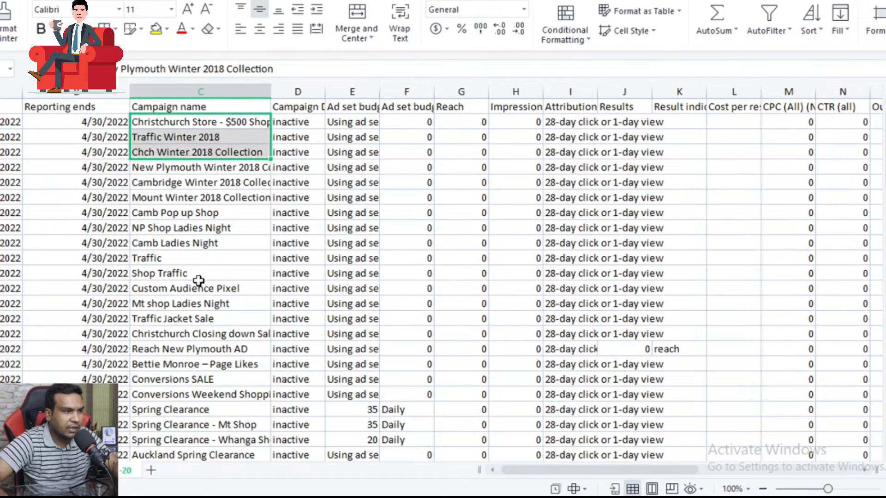
drag(198, 281, 187, 487)
drag(187, 487, 199, 427)
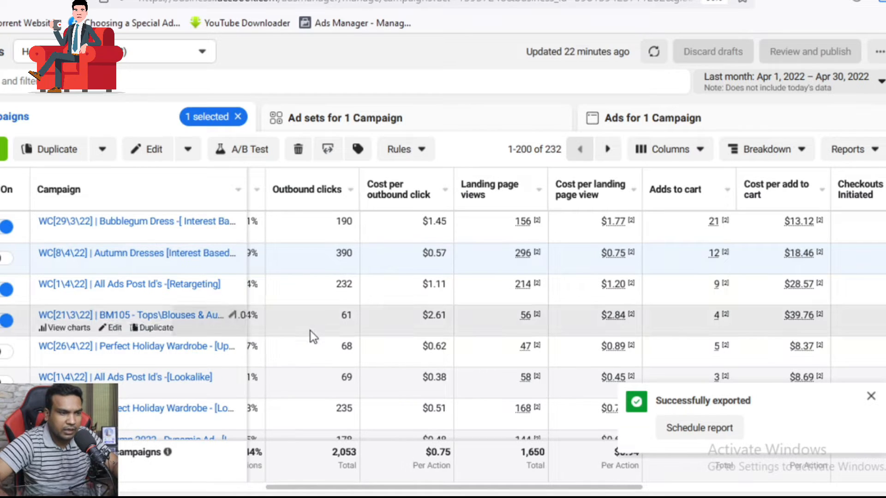
Switch to Ads Manager and examine which campaigns in the list have results for the Apr 1–30, 2022 period
scroll(323, 367, down, 1)
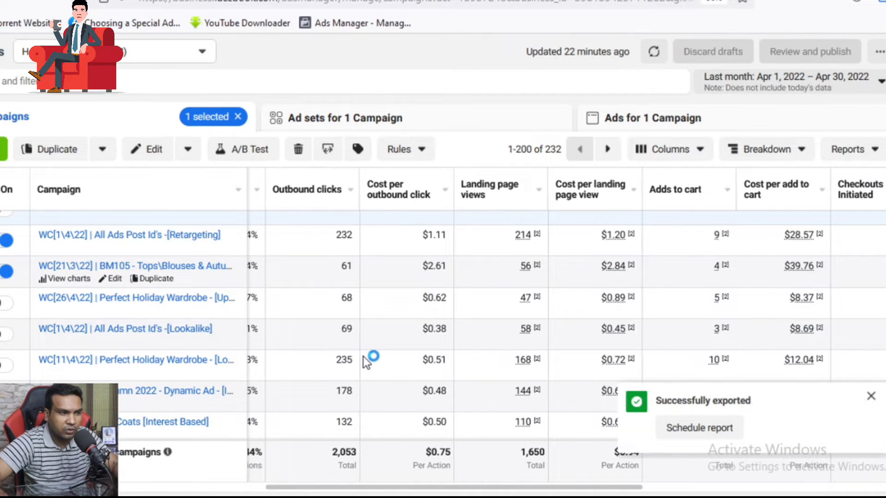
scroll(364, 356, down, 1)
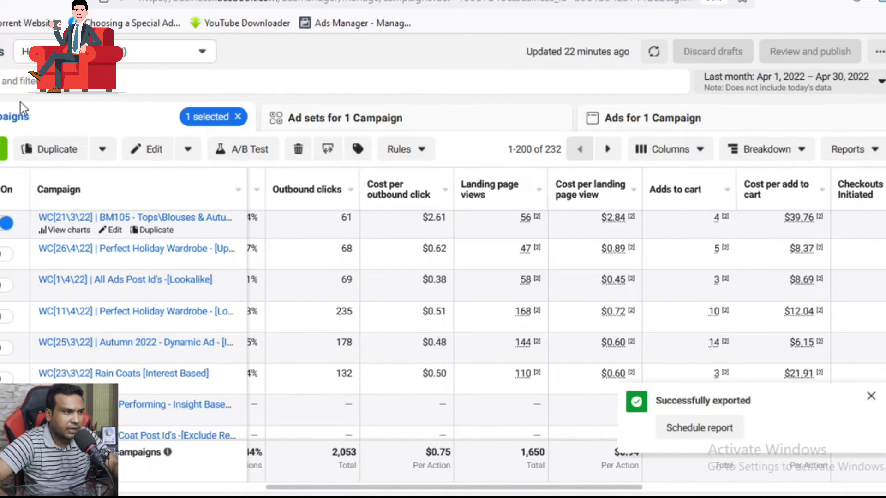
scroll(31, 96, down, 2)
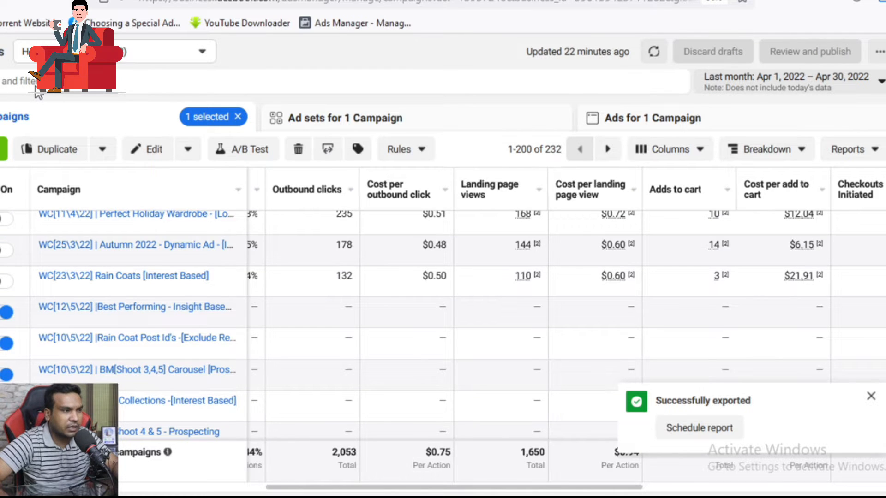
scroll(38, 94, down, 2)
scroll(38, 94, down, 1)
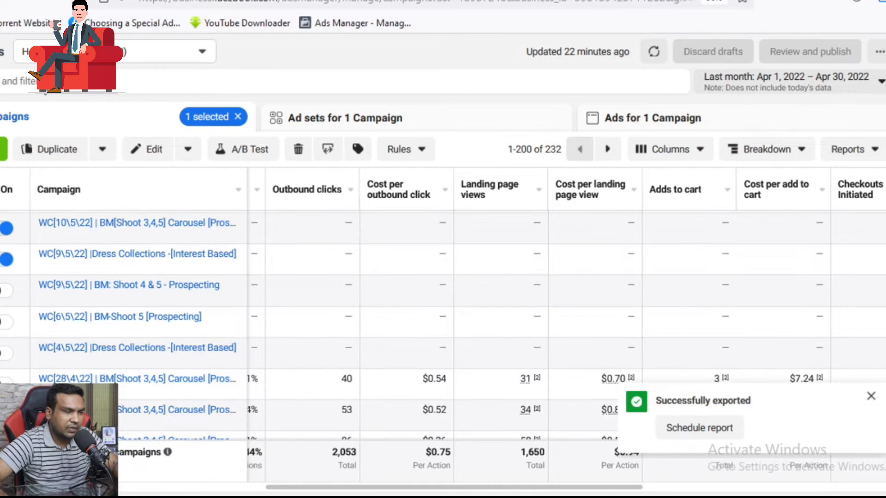
scroll(45, 93, down, 3)
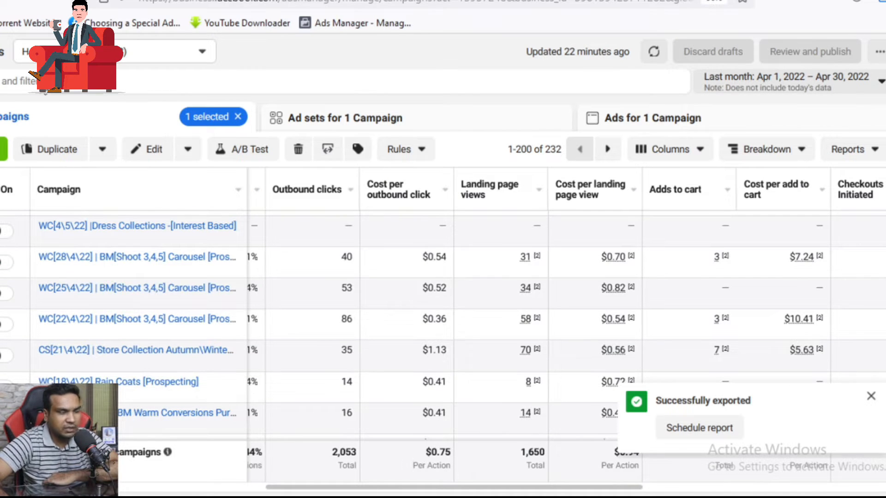
scroll(85, 97, down, 3)
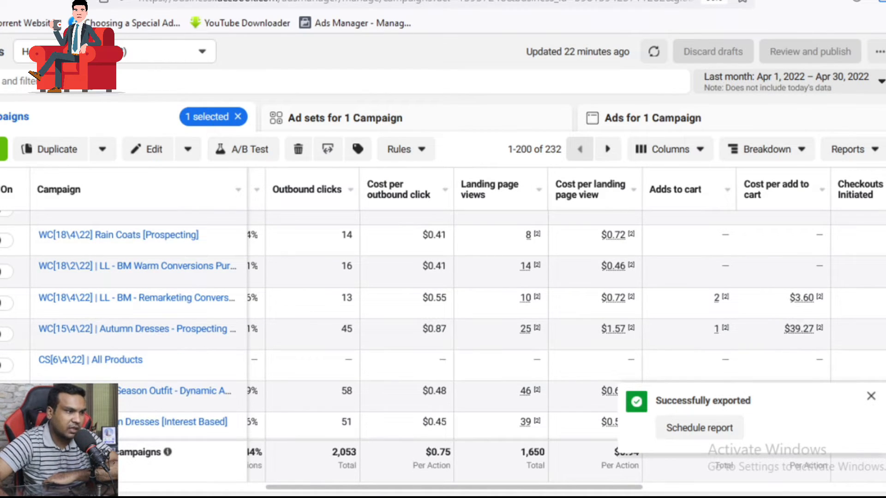
scroll(85, 97, down, 3)
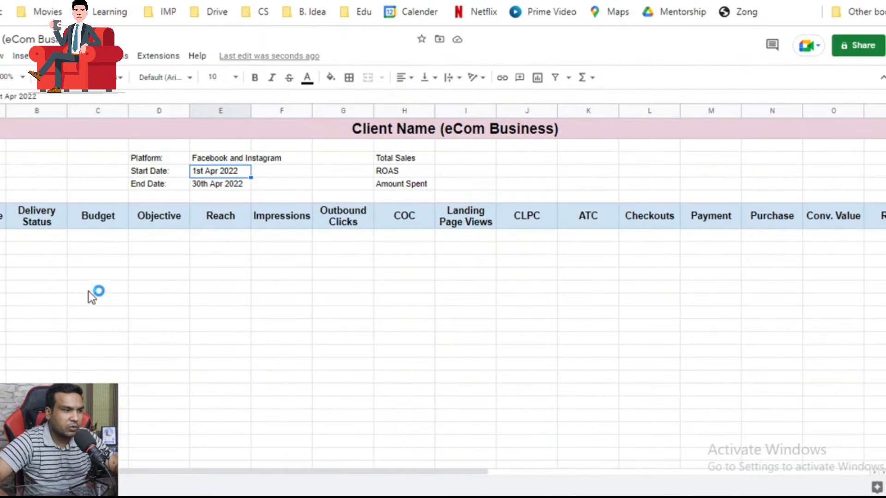
Paste the copied campaign names into the report's Campaign Name column, starting directly below the header
click(2, 236)
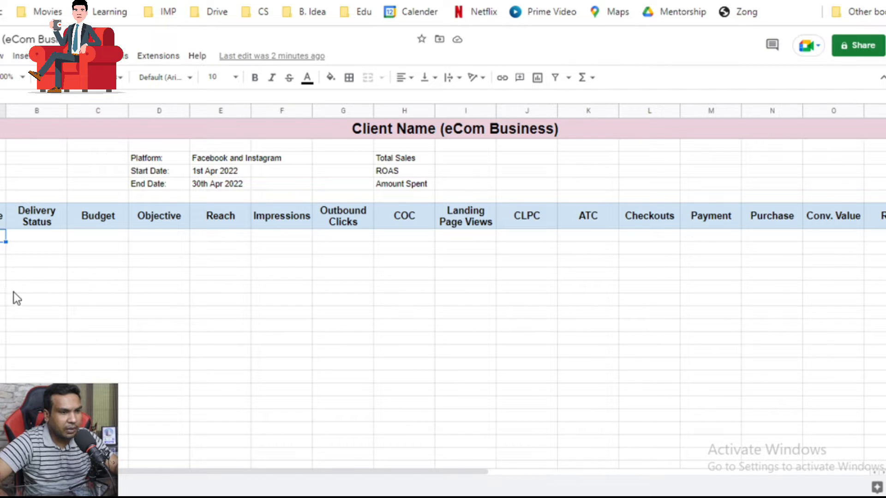
key(ctrl+v)
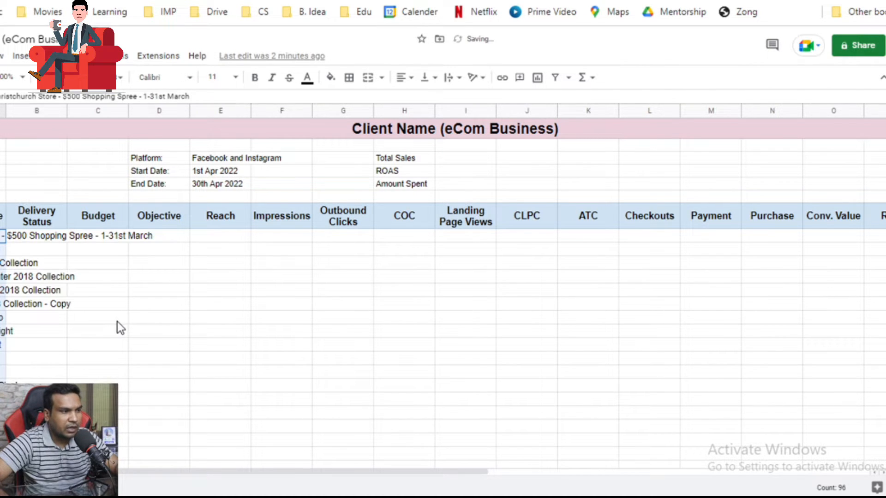
Copy the campaign delivery values in the exported file, from the first data row through the last, leaving out the header
key(alt+Tab)
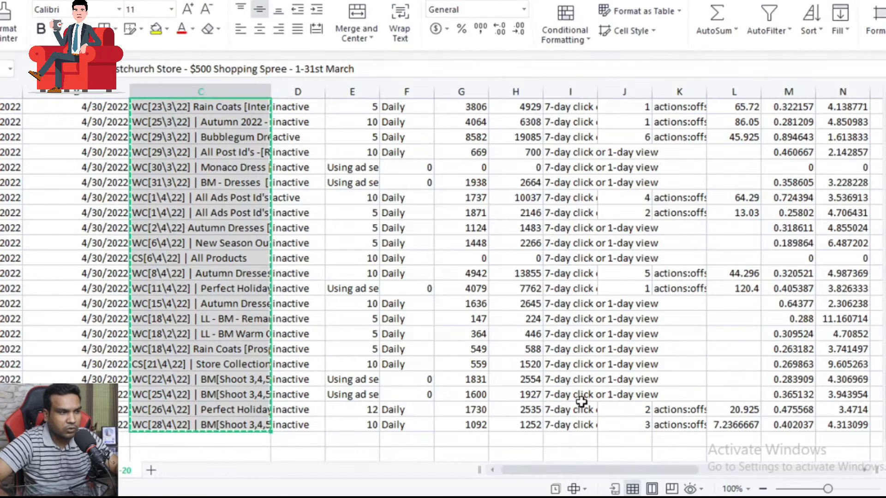
scroll(295, 177, up, 20)
scroll(294, 176, up, 4)
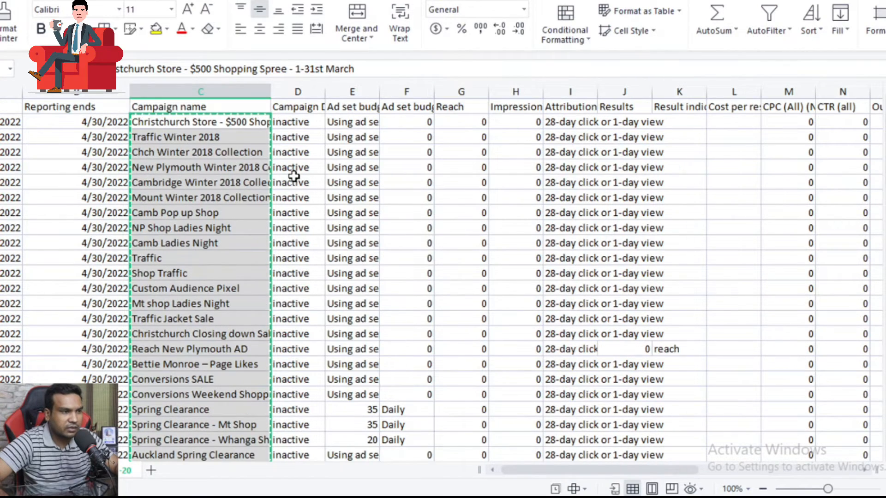
drag(297, 122, 290, 425)
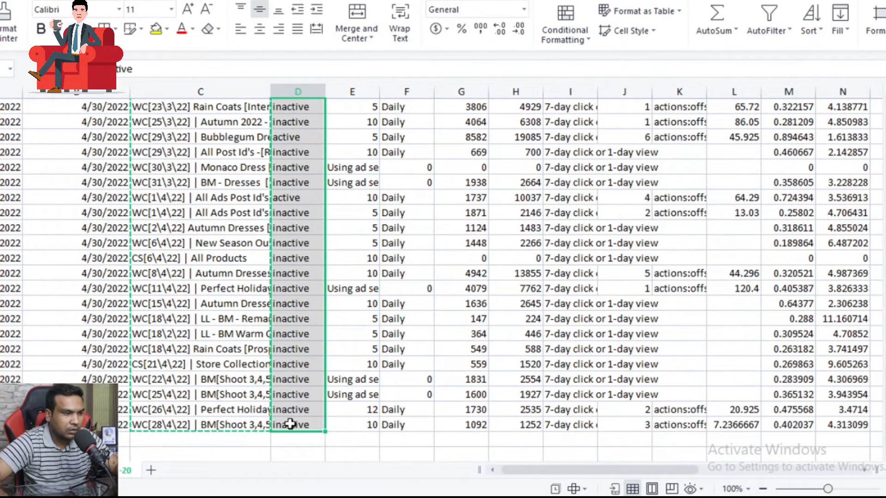
key(ctrl+c)
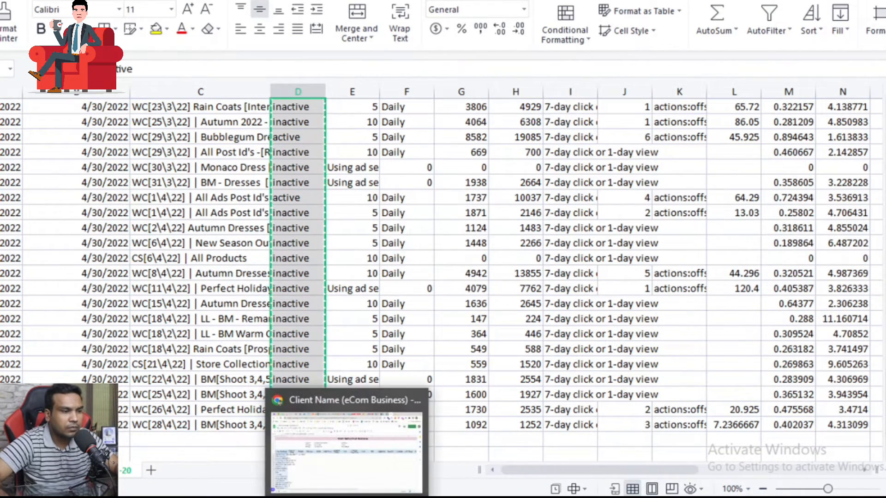
Paste the copied statuses into the report's Delivery Status column directly below the header, and widen the Campaign Name column
click(347, 497)
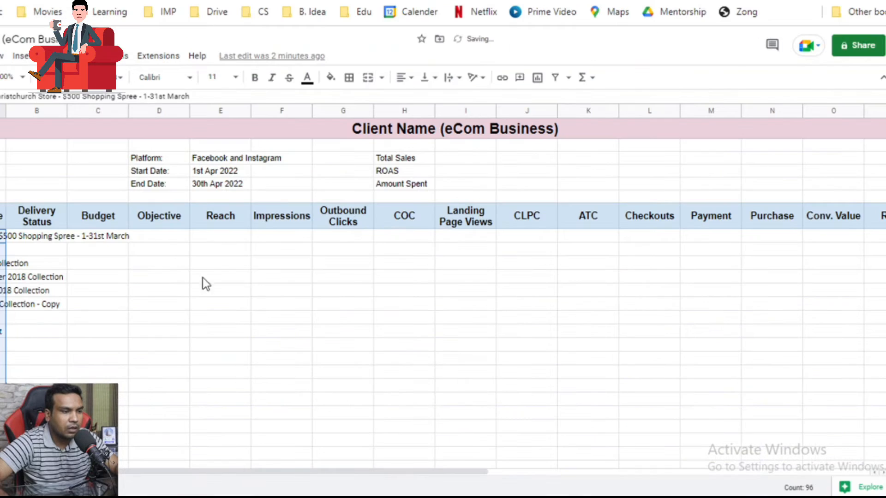
click(51, 236)
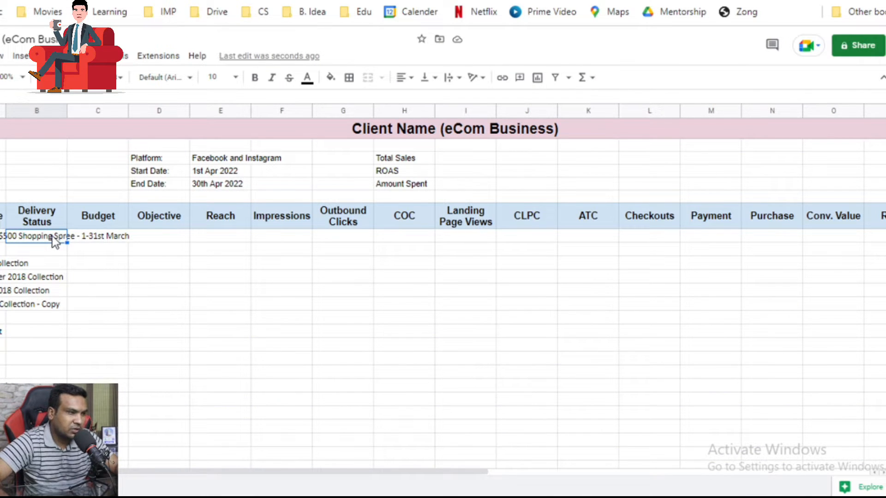
key(ctrl+v)
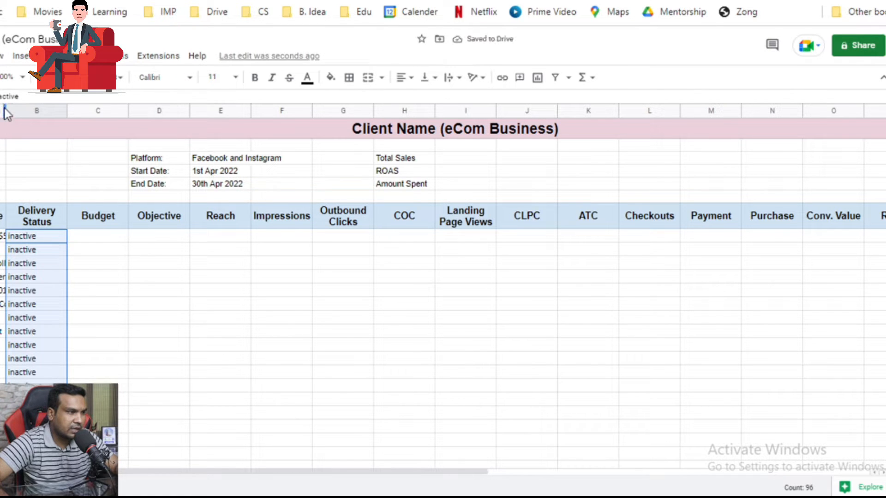
drag(78, 119, 119, 124)
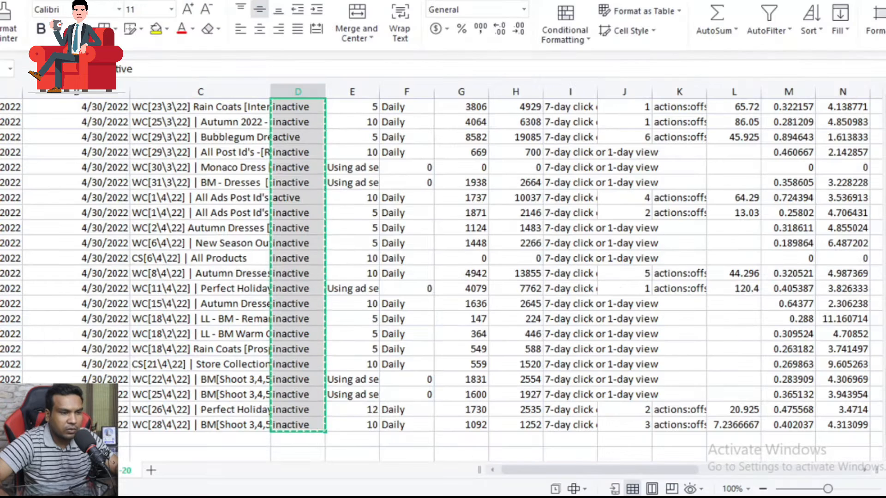
Copy the ad set budget values in the exported file, from the first data row through the last
scroll(305, 176, up, 7)
scroll(420, 135, up, 15)
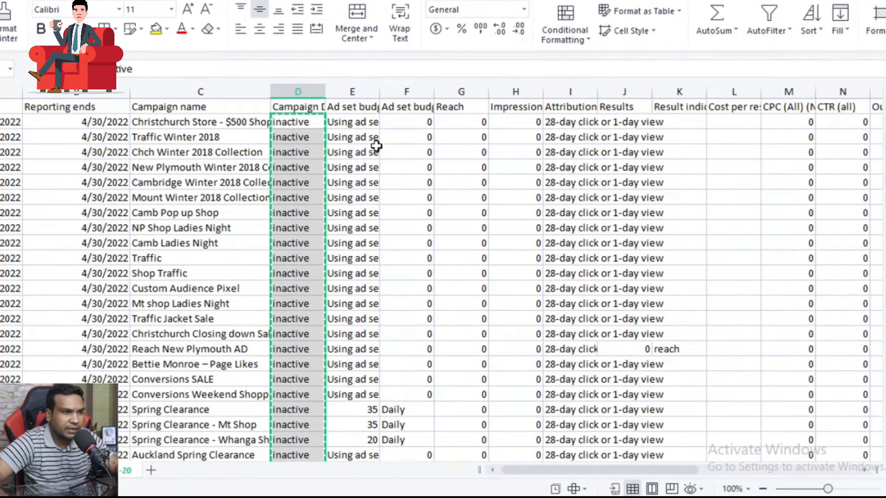
click(346, 124)
drag(348, 131, 357, 425)
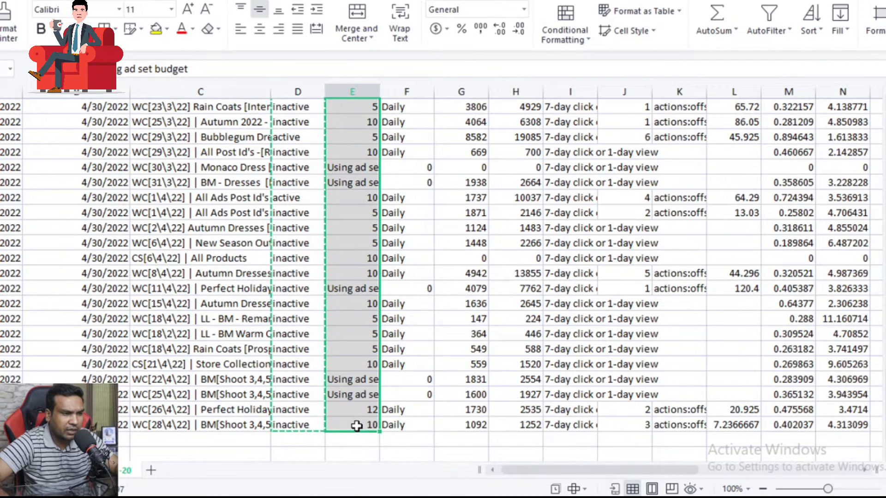
key(ctrl+c)
mouse_move(347, 494)
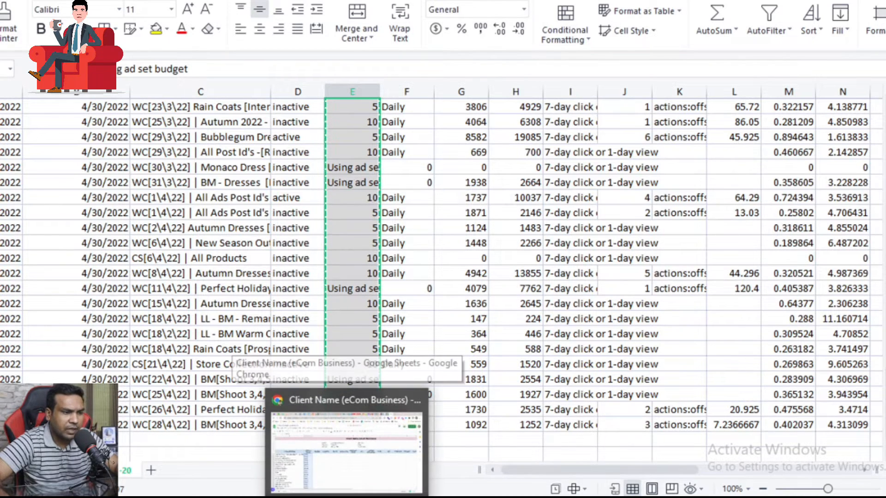
Return to the report in Google Sheets and delete the whole Budget column
click(347, 442)
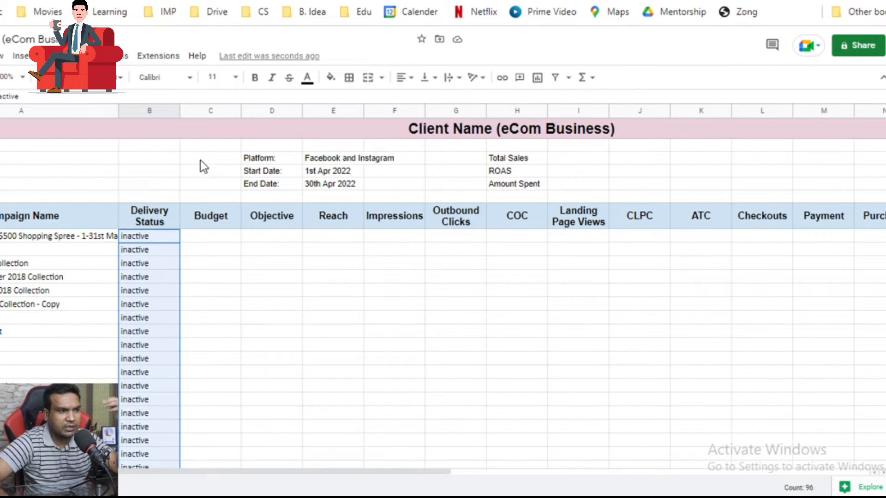
click(210, 110)
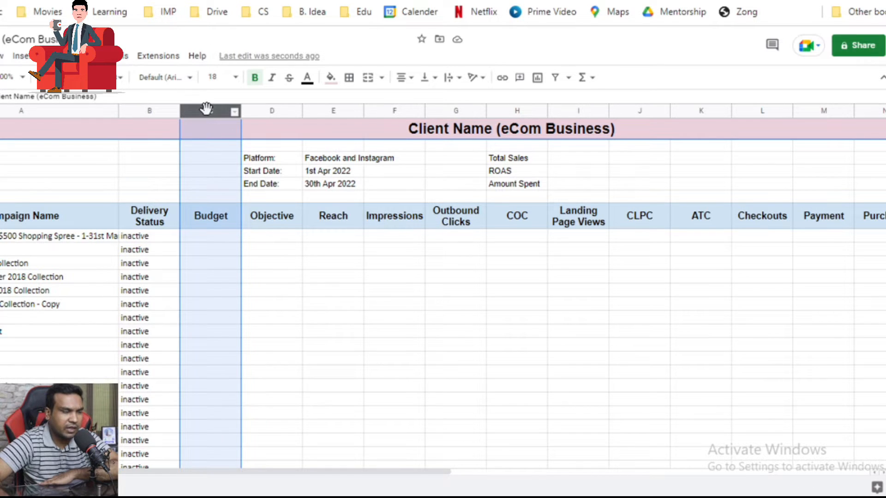
right_click(207, 109)
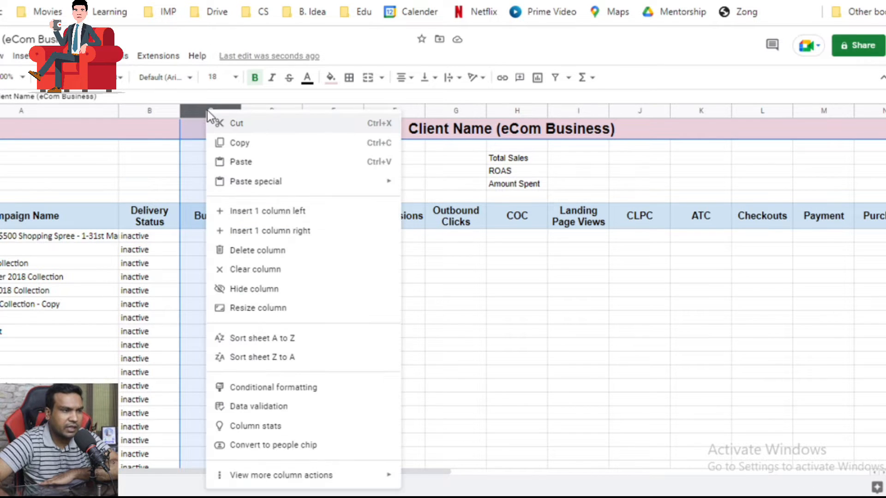
click(279, 252)
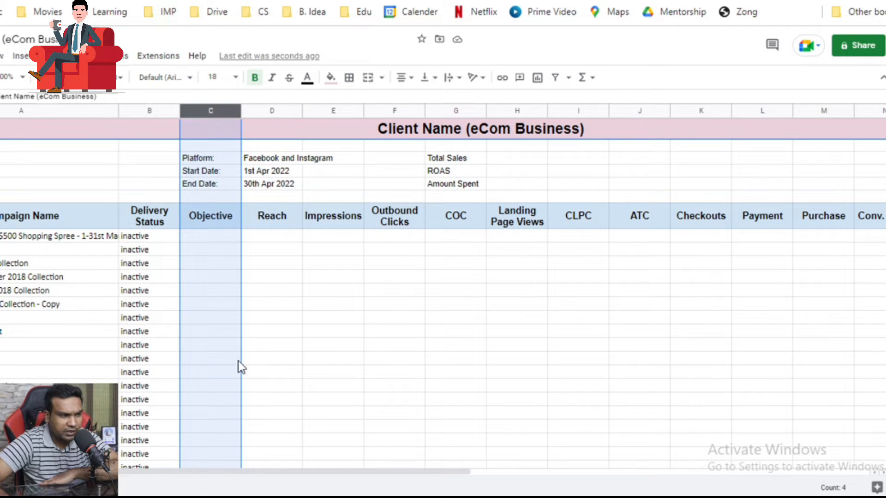
Copy the Platform, Start Date and End Date block with its values and paste it one column over, starting at D
click(199, 238)
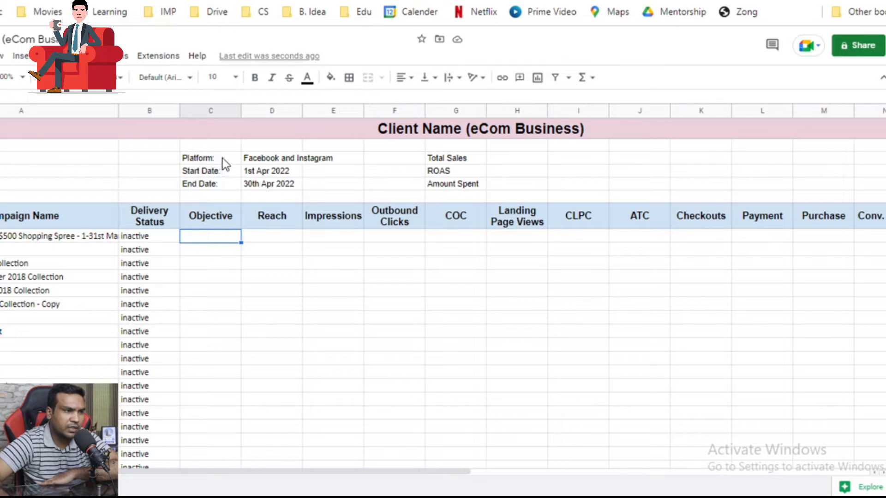
drag(222, 159, 245, 190)
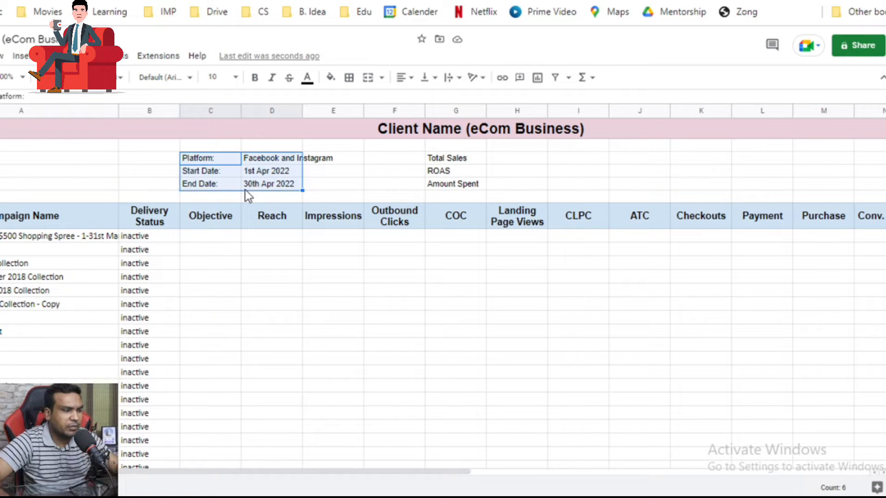
key(ctrl+c)
click(276, 162)
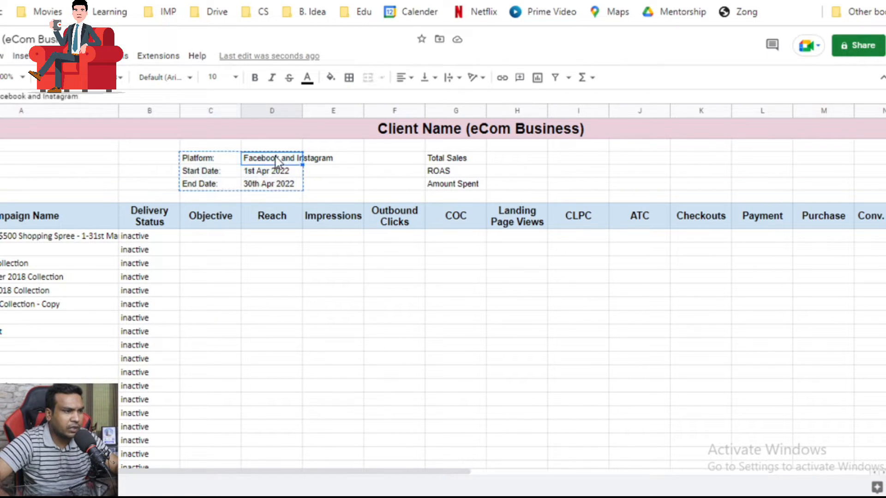
key(ctrl+v)
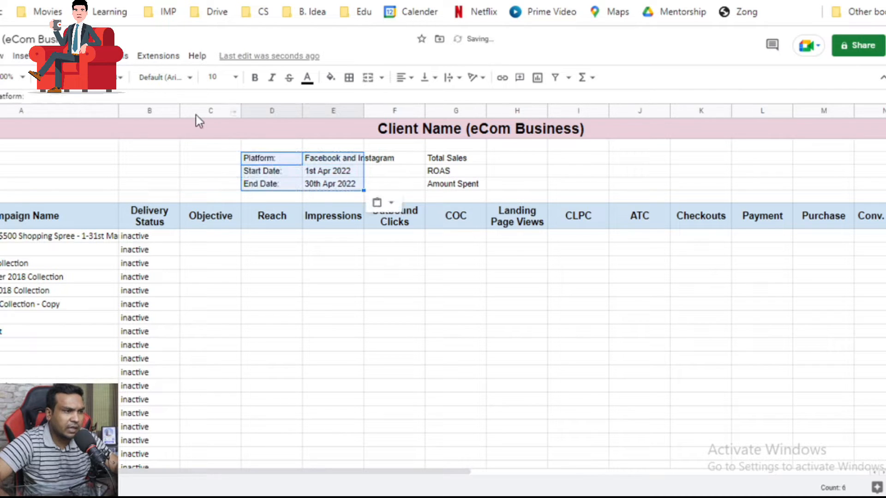
Delete the Objective column from the report and select the first cell below the Reach header
click(207, 112)
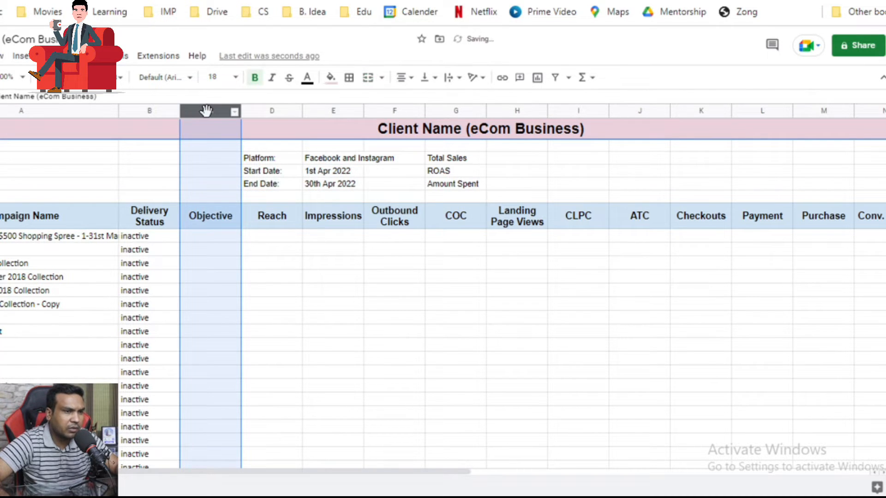
right_click(207, 111)
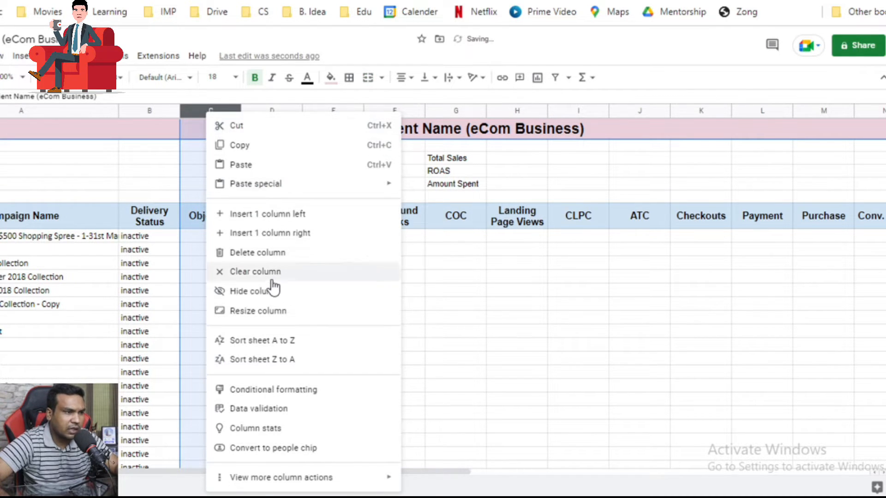
click(261, 253)
click(194, 234)
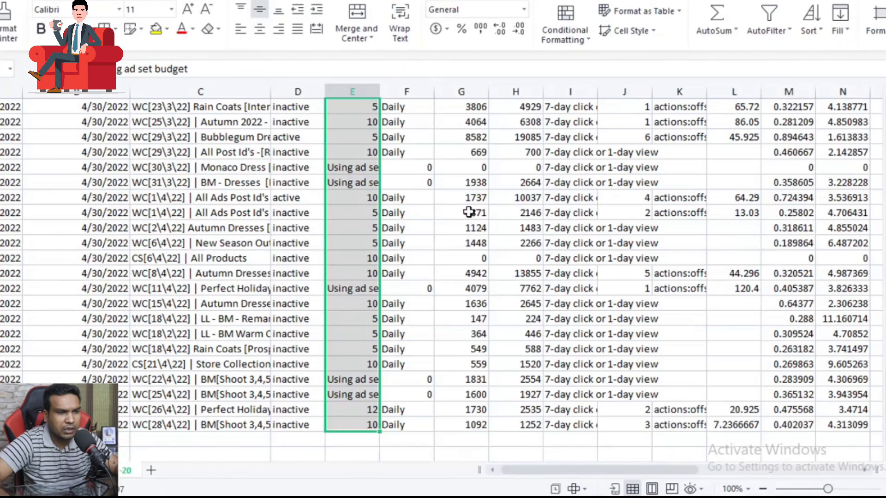
Copy all Reach and Impressions values from the exported file and paste them below the report's matching headers
scroll(508, 289, up, 15)
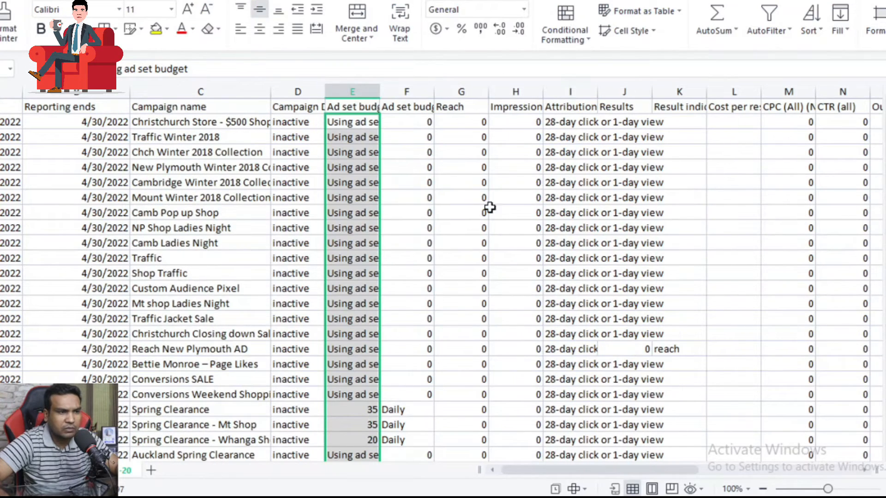
drag(464, 123, 520, 430)
key(ctrl+c)
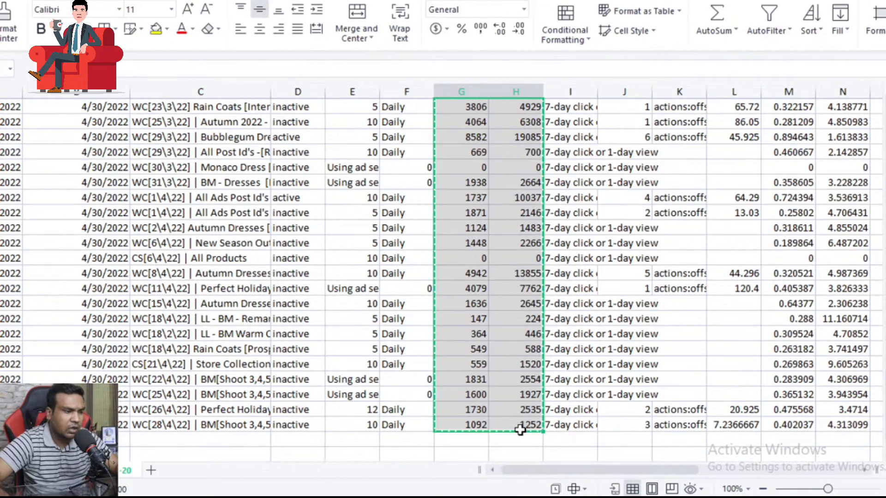
key(alt+Tab)
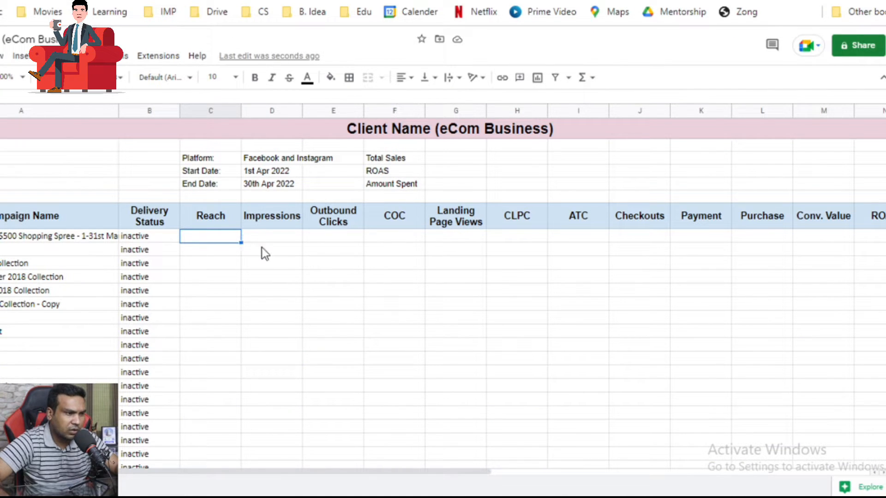
key(ctrl+v)
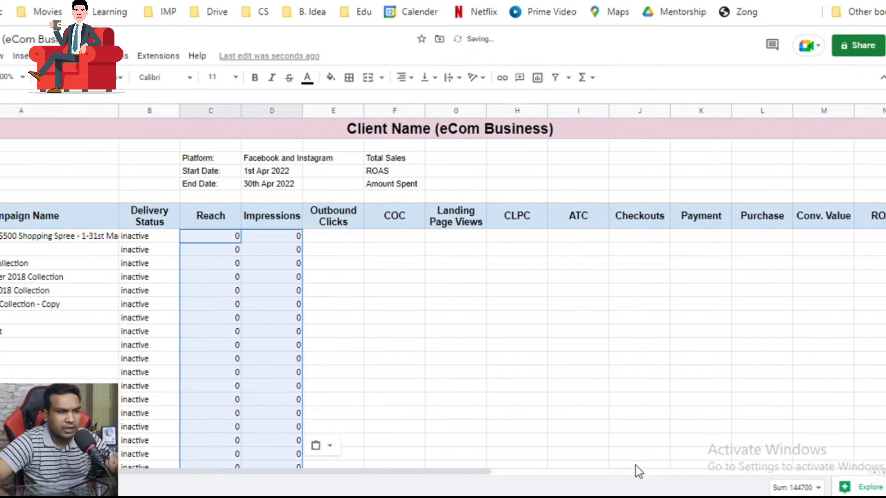
In the exported file, examine the Attribution setting, Results and Result indicator columns and which result type the campaigns report
key(alt+Tab)
scroll(535, 366, up, 6)
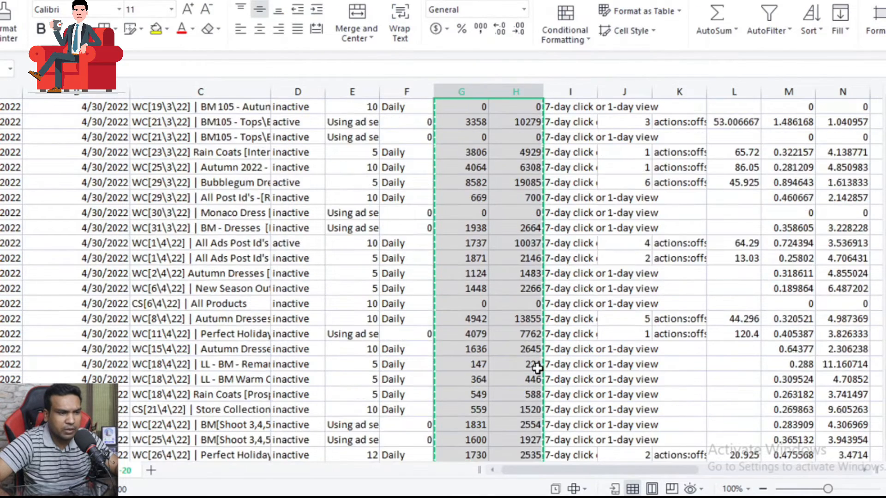
scroll(538, 368, up, 5)
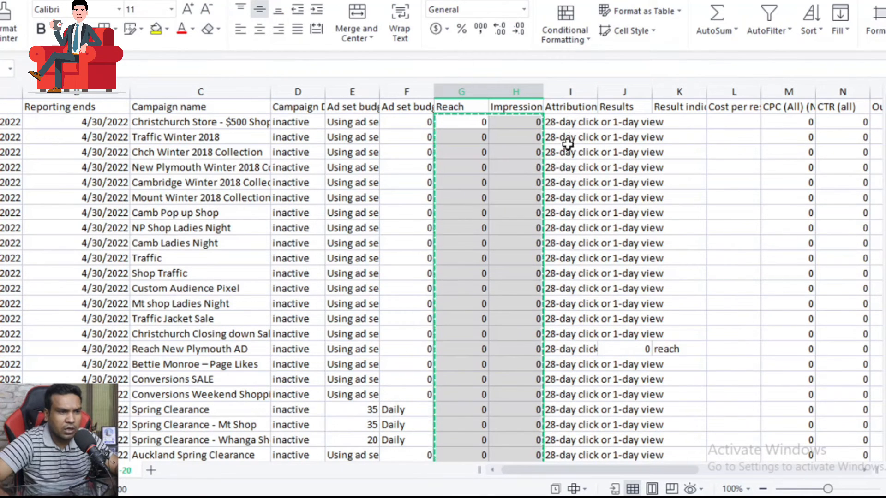
click(572, 110)
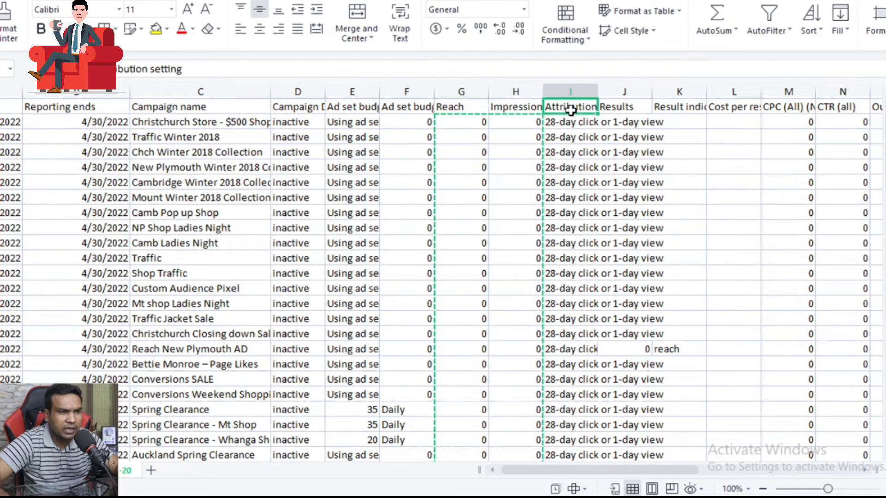
click(615, 106)
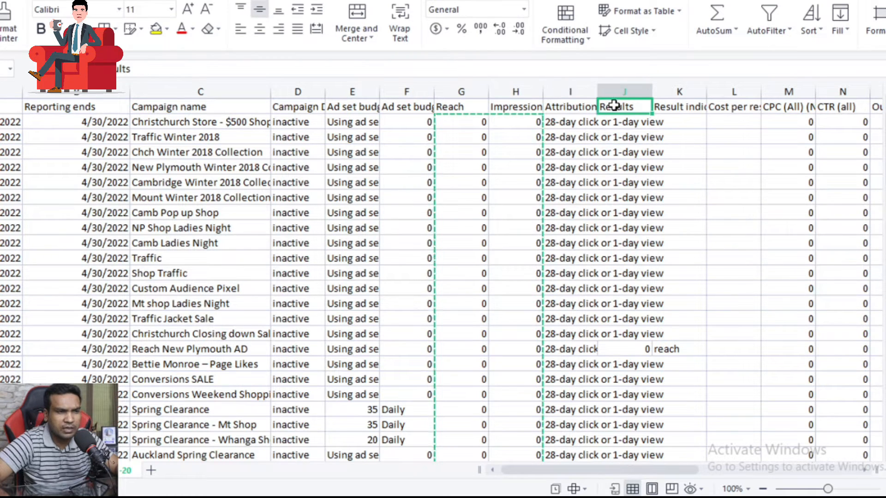
click(673, 109)
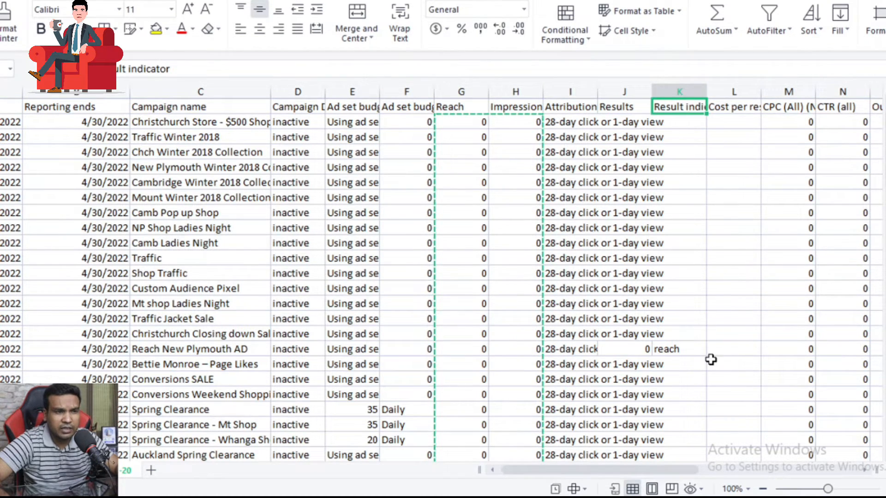
click(684, 351)
scroll(693, 358, down, 6)
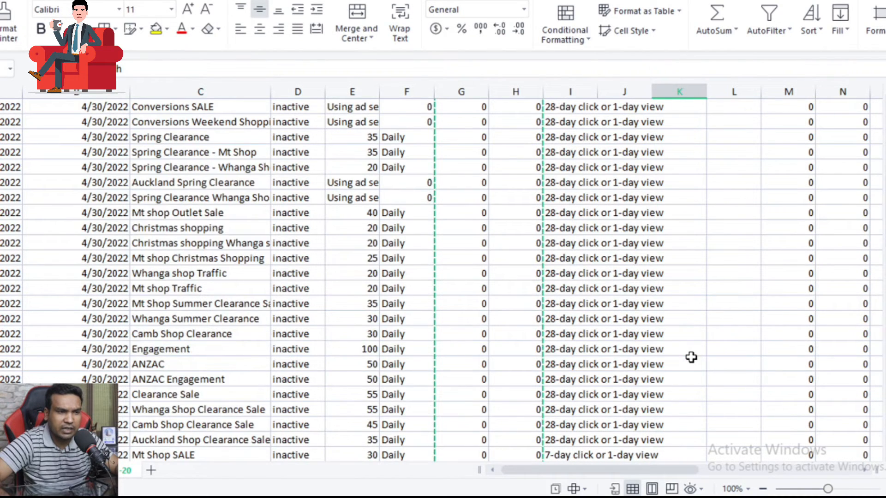
scroll(691, 357, down, 10)
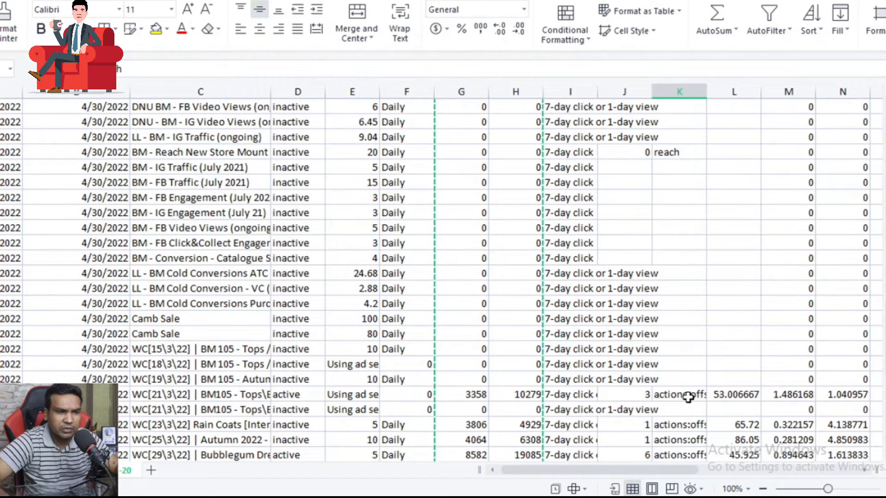
click(688, 395)
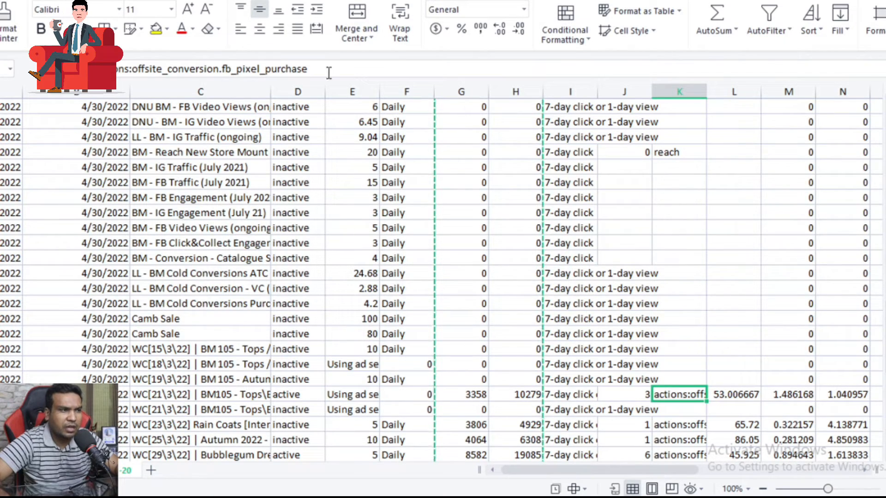
scroll(679, 395, down, 6)
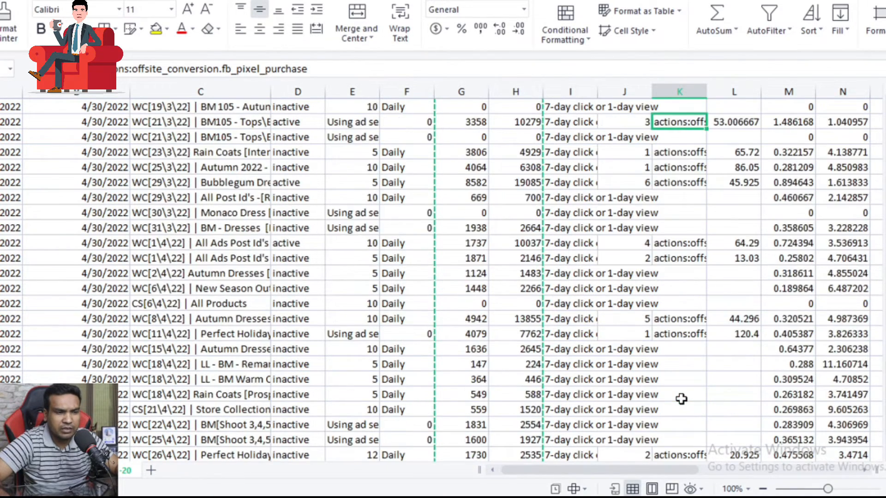
In the exported file, examine the column headers from Result indicator through Cost per add to cart to match them to the report
scroll(681, 398, up, 20)
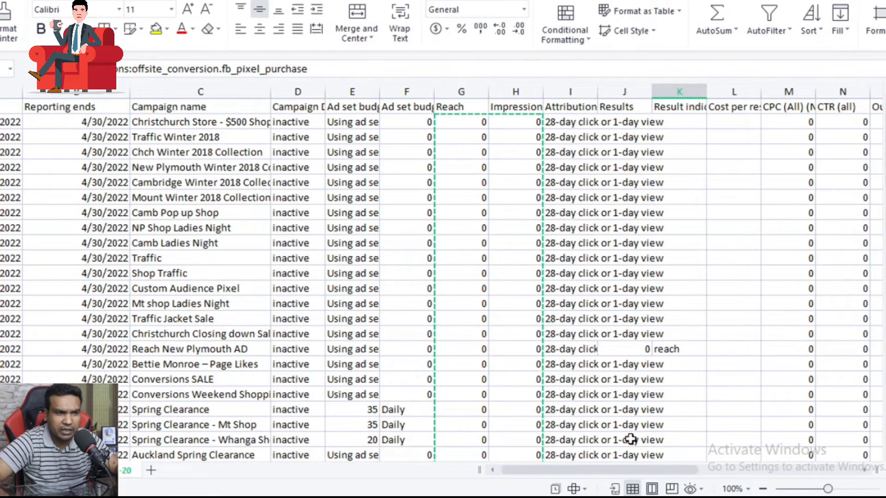
drag(627, 471, 691, 480)
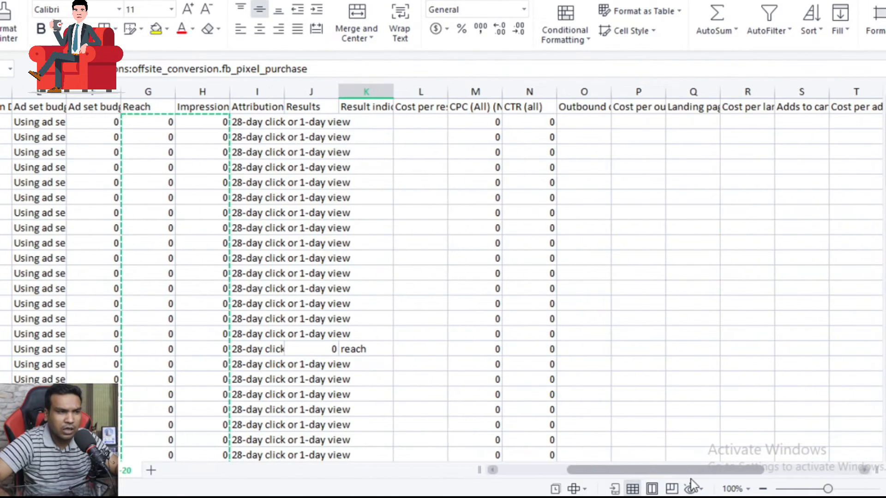
click(373, 110)
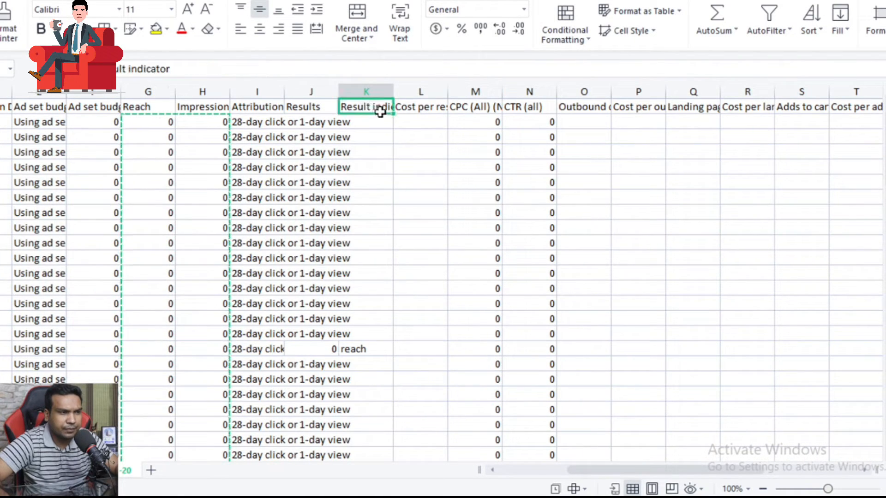
click(420, 110)
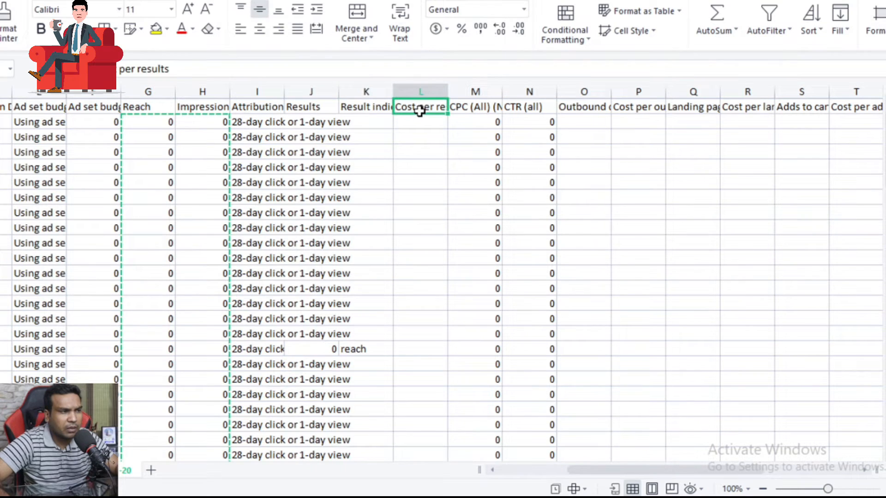
click(466, 110)
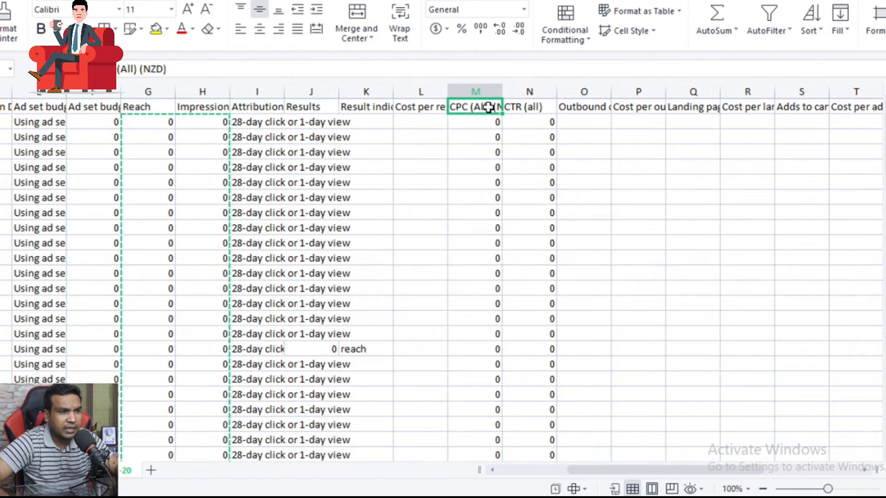
click(531, 110)
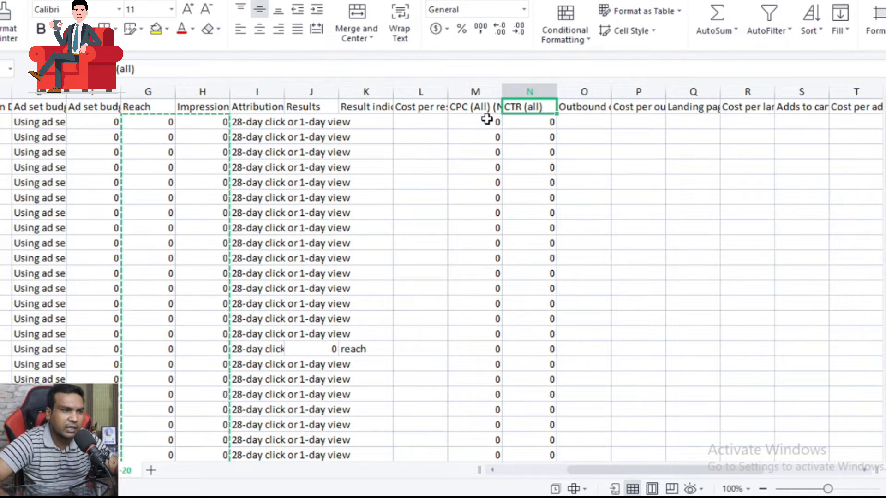
click(585, 109)
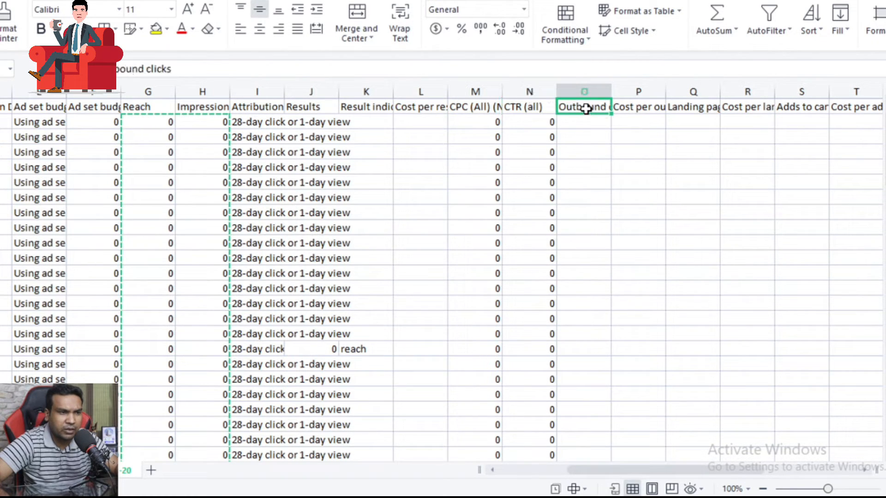
click(645, 111)
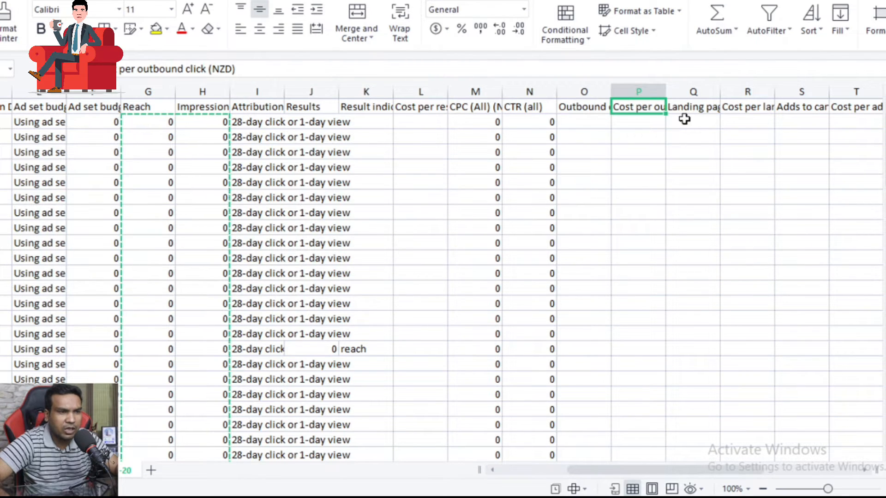
click(695, 110)
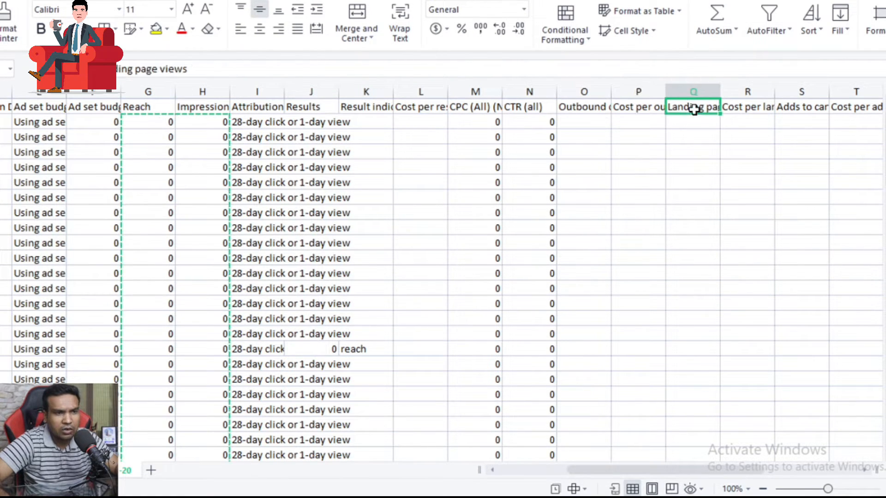
click(733, 108)
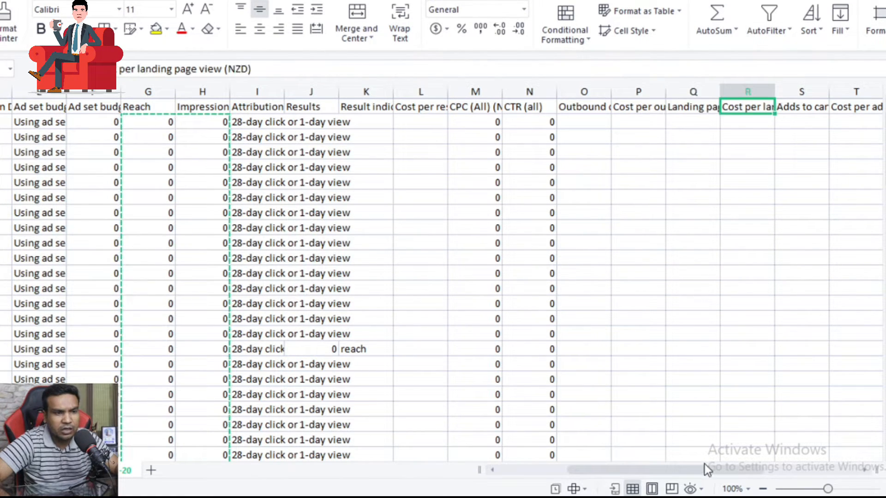
drag(705, 464, 791, 477)
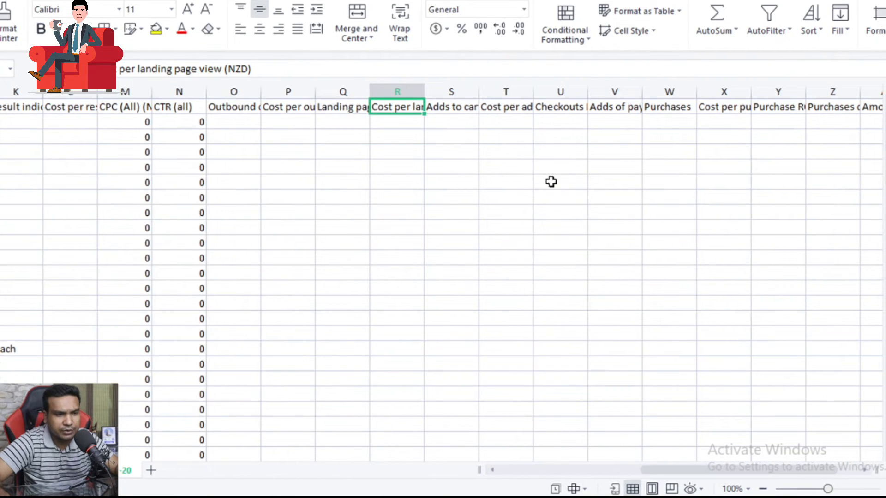
click(455, 105)
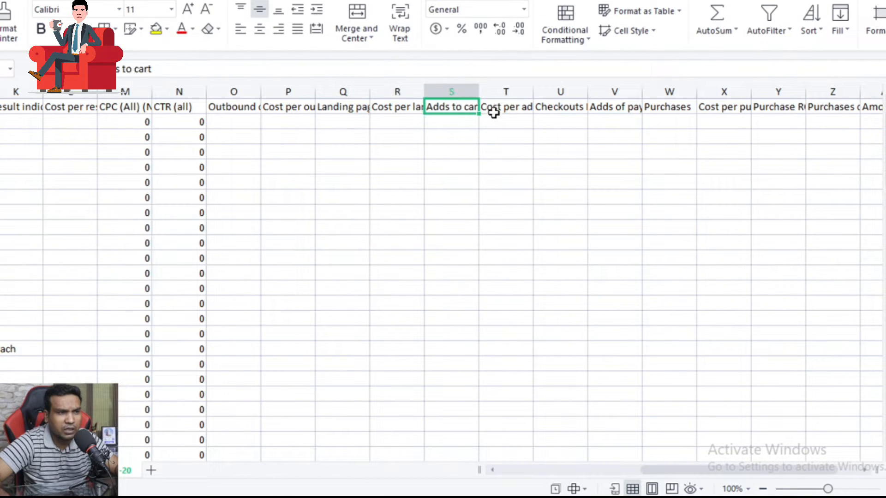
click(497, 110)
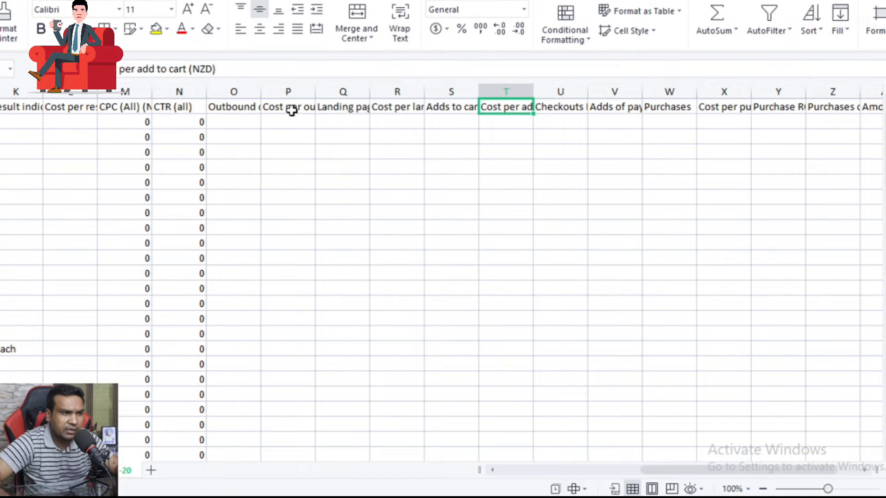
Copy all exported values from Outbound clicks through Adds to cart and paste them into the report, starting below the Outbound Clicks header
click(241, 110)
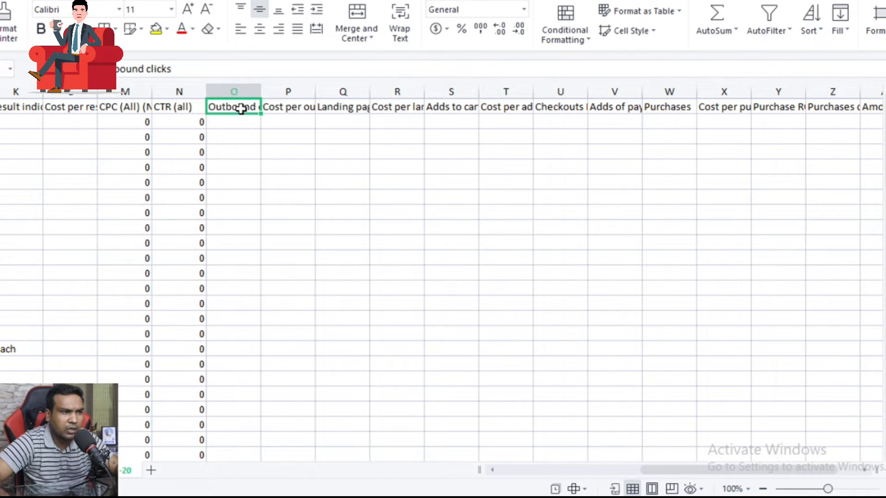
drag(253, 126, 439, 406)
key(ctrl+c)
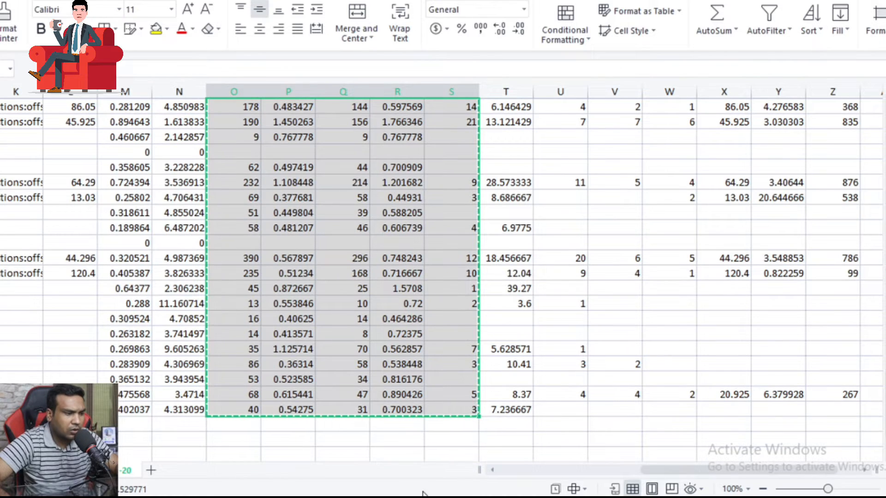
key(alt+Tab)
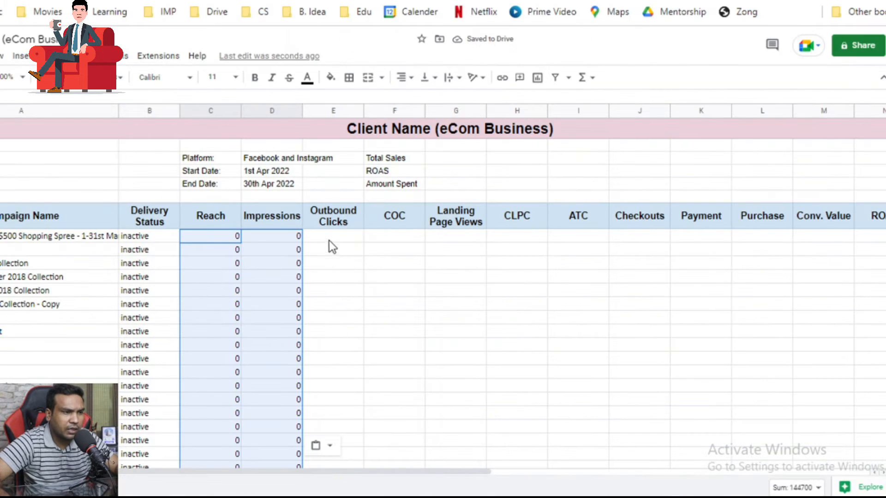
click(349, 238)
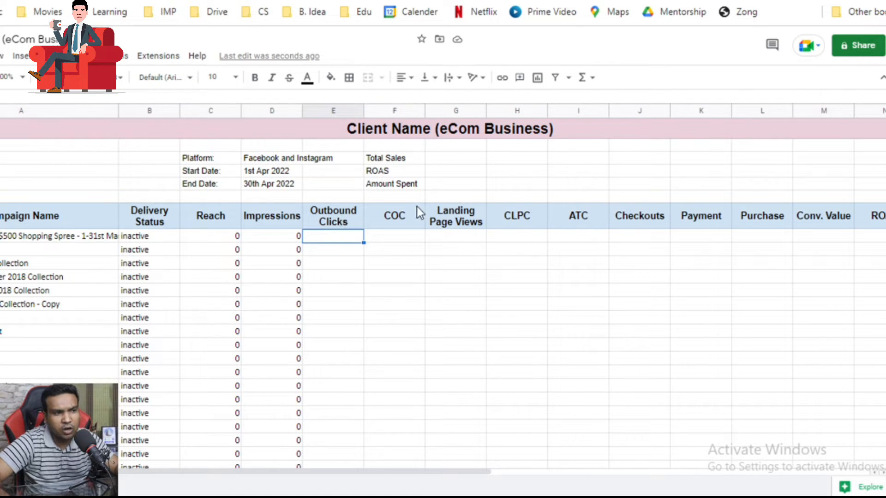
key(ctrl+v)
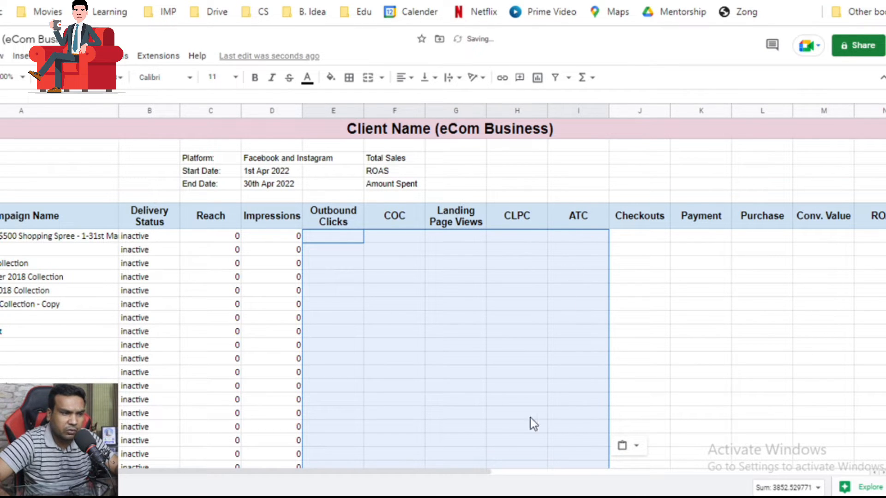
In the exported file, examine the Checkouts Initiated, payment, Purchases and Cost per purchase headers
click(577, 497)
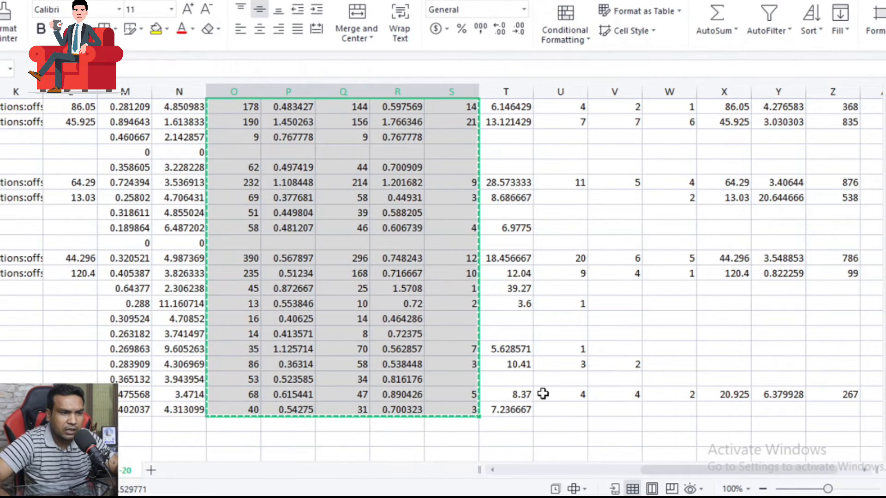
scroll(598, 311, up, 10)
scroll(598, 311, up, 5)
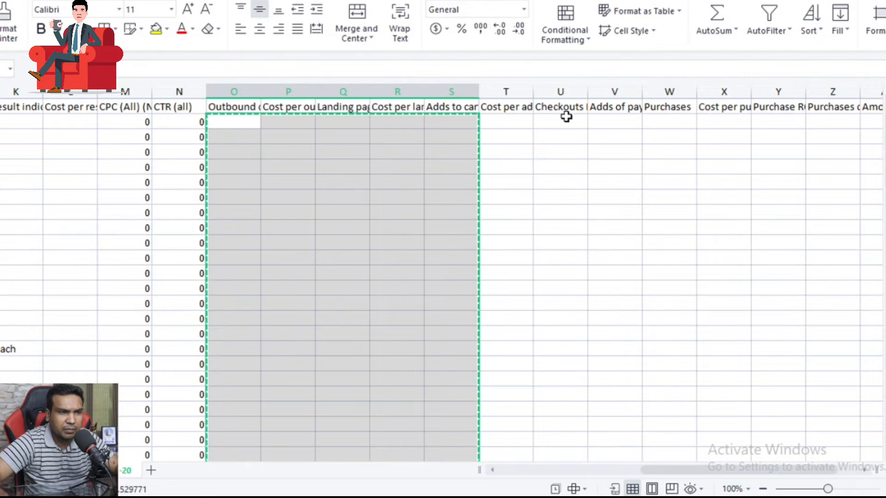
click(556, 109)
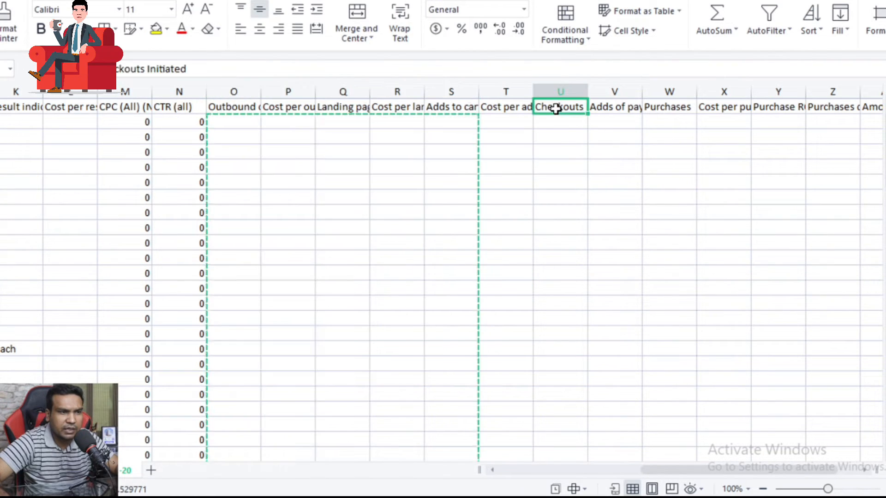
click(615, 110)
click(661, 110)
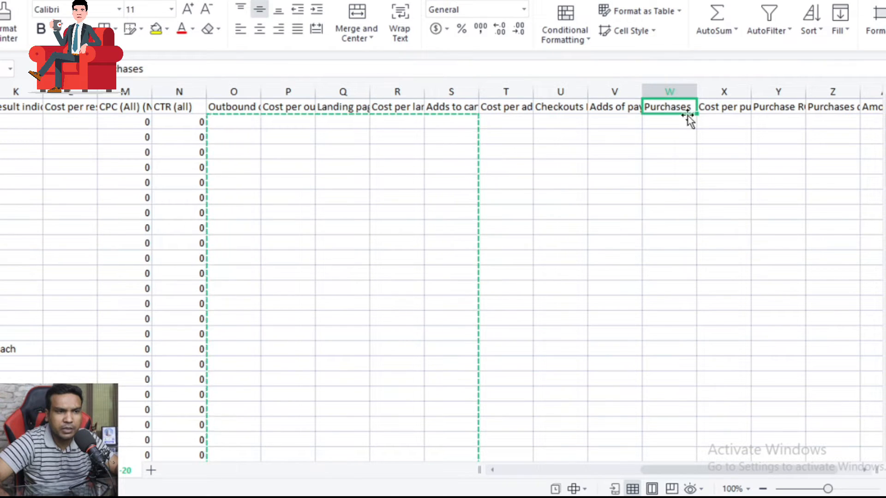
click(726, 110)
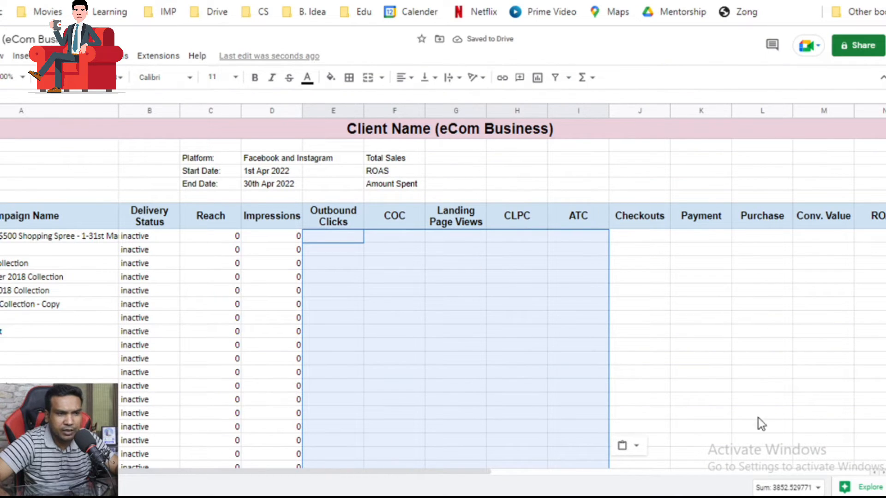
Insert a column between Purchase and Conv. Value in the report and give it the header CPP
drag(483, 471, 619, 472)
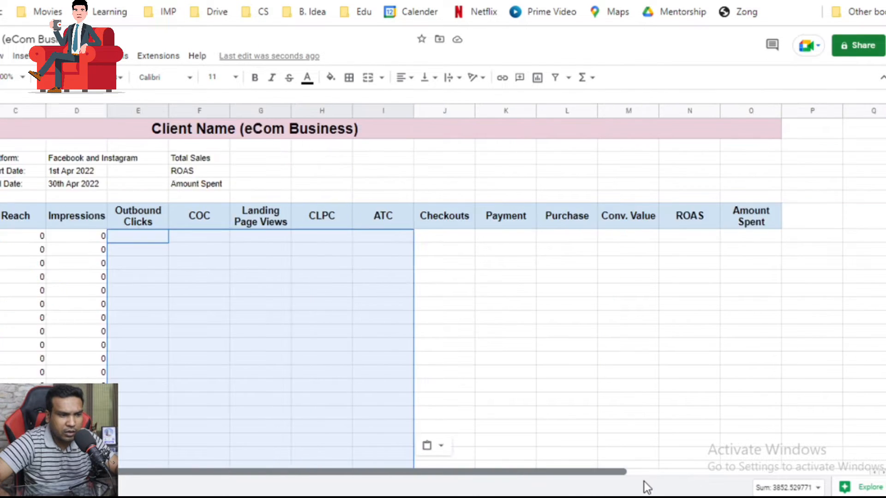
click(487, 215)
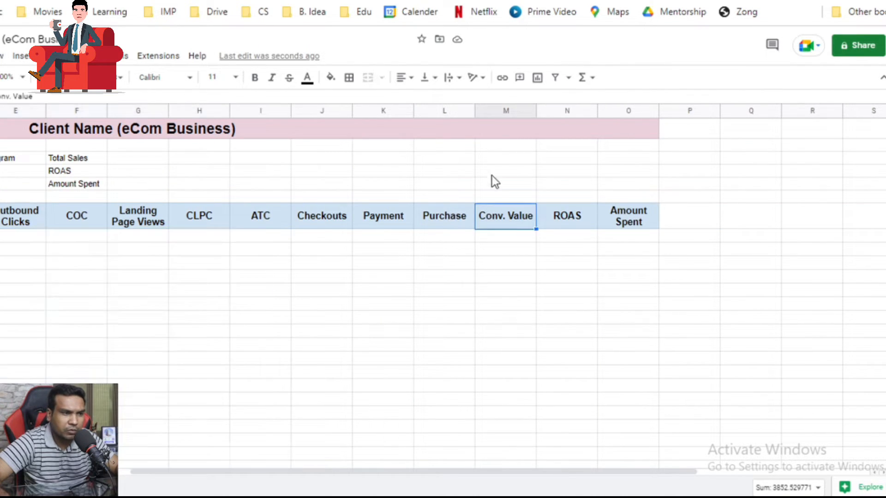
right_click(499, 112)
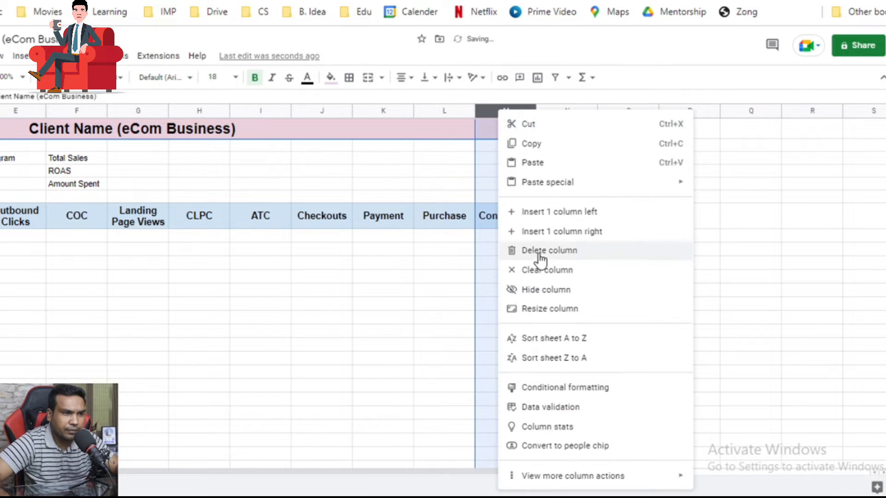
click(533, 220)
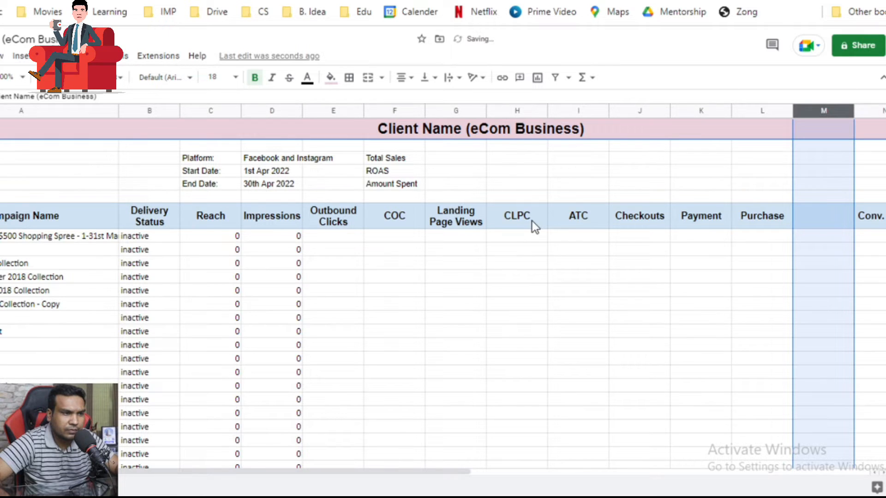
click(821, 220)
text(CPP)
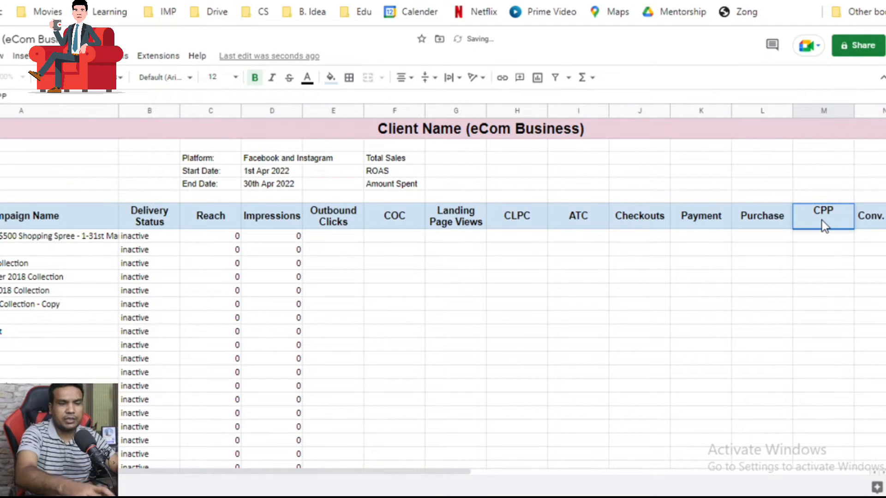
key(Return)
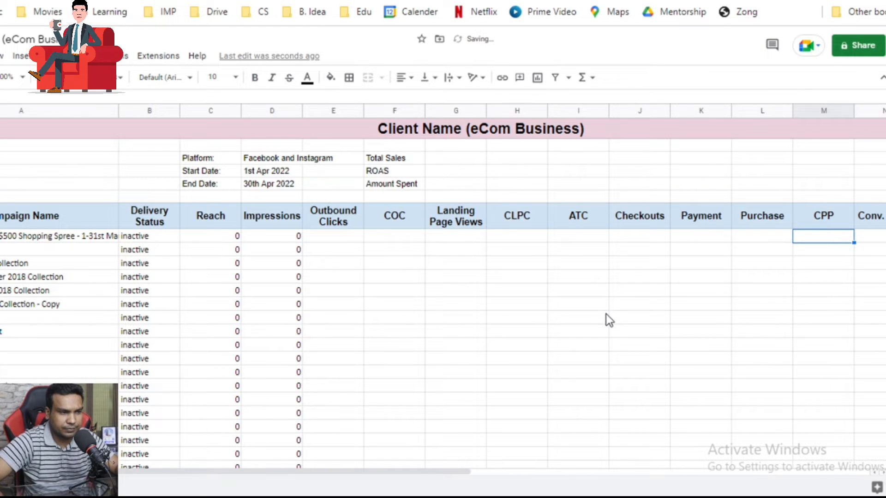
Copy all exported values from Checkouts Initiated through Cost per purchase and paste them into the report, starting below the Checkouts header
key(alt+Tab)
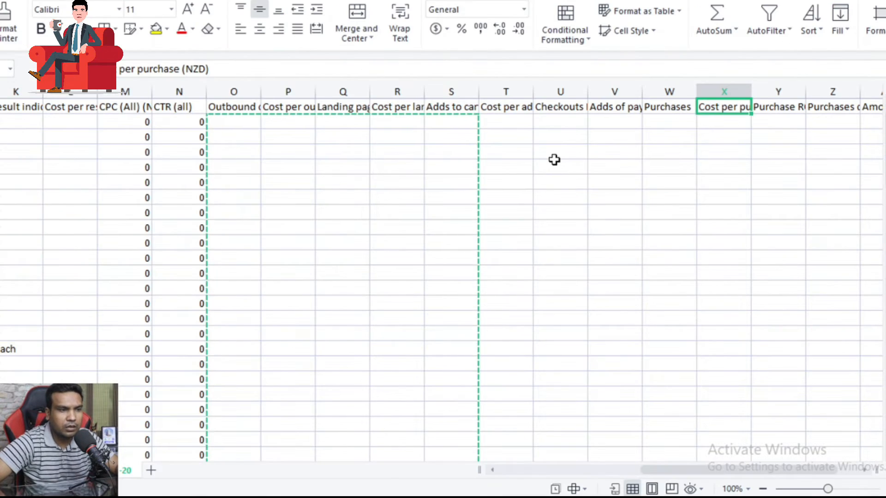
click(557, 108)
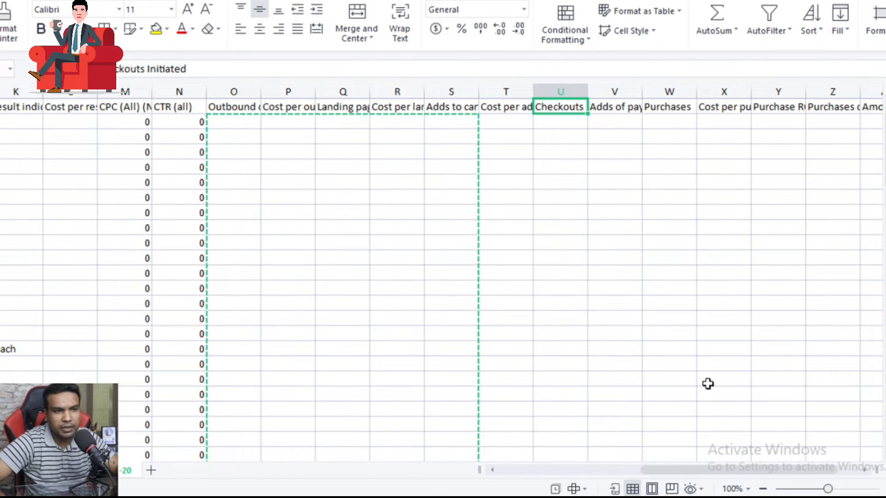
drag(728, 471, 747, 470)
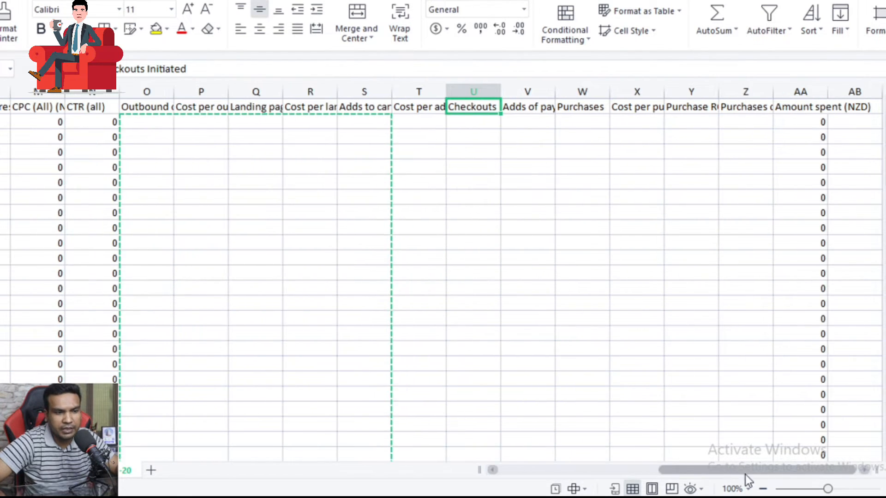
click(695, 110)
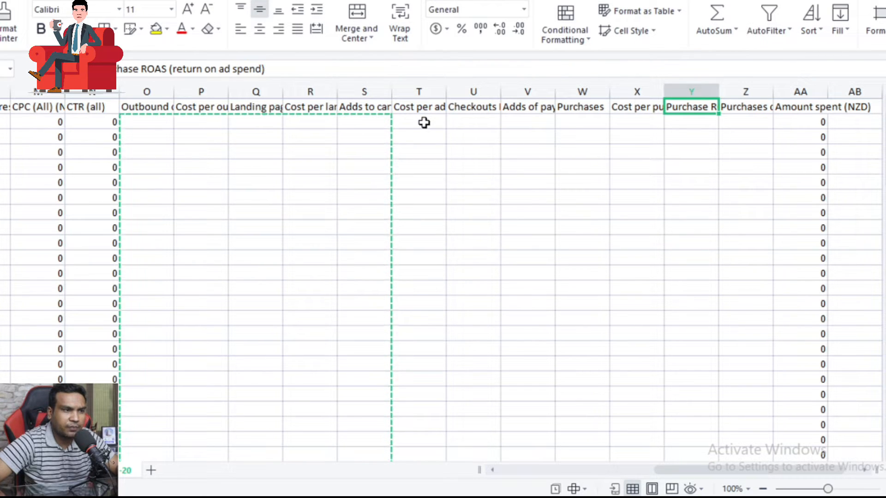
click(474, 124)
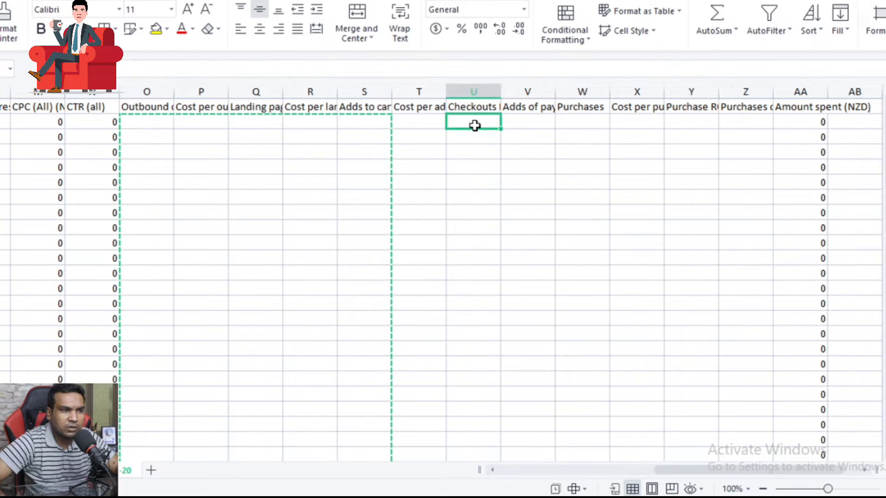
drag(475, 126, 644, 419)
key(ctrl+c)
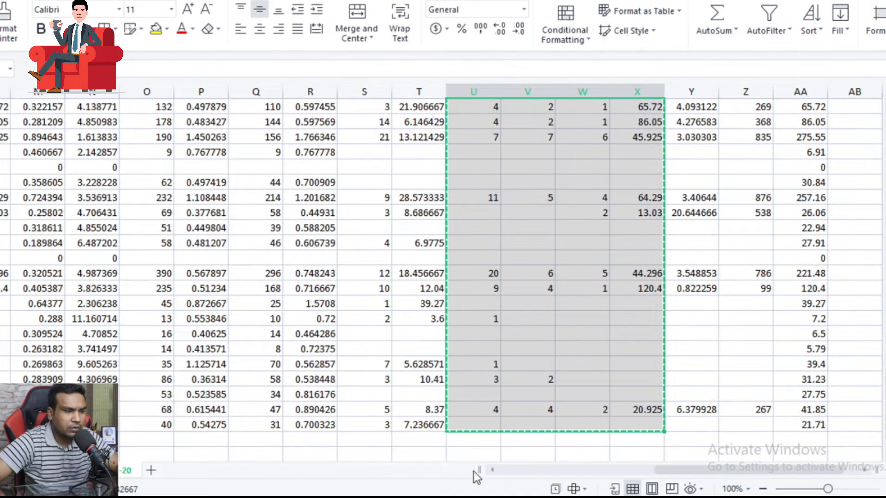
key(alt+Tab)
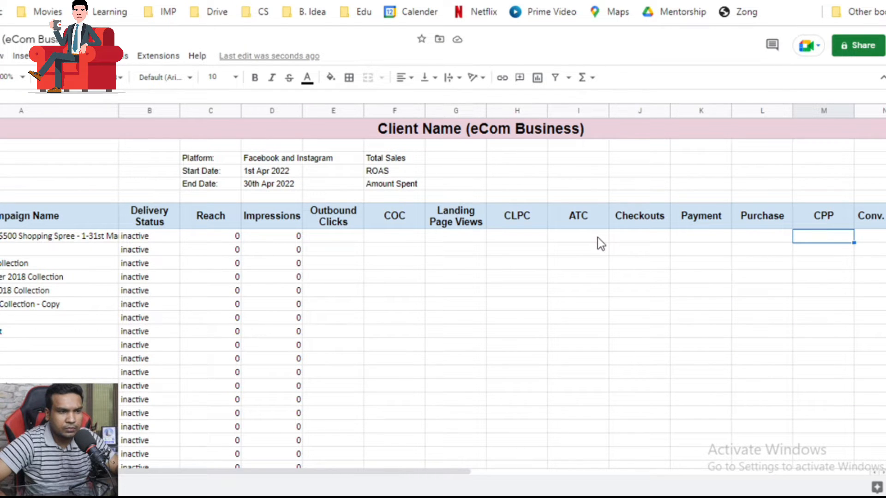
click(640, 239)
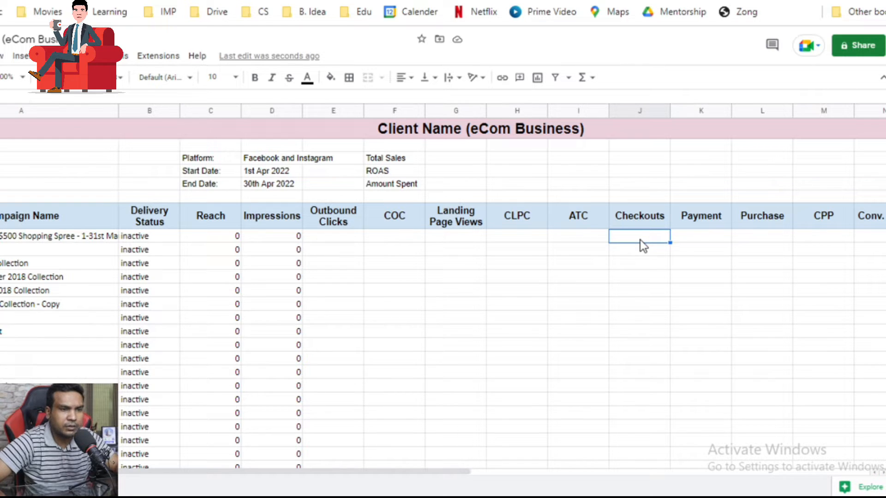
key(ctrl+v)
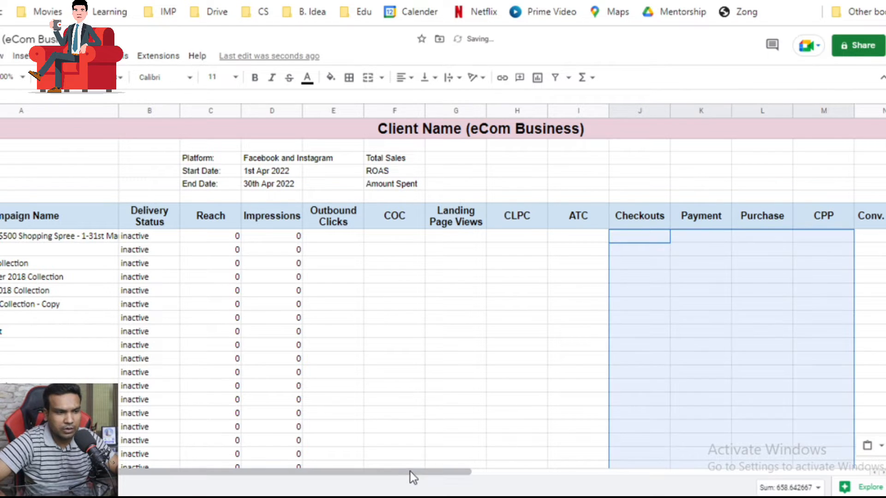
drag(511, 477, 608, 472)
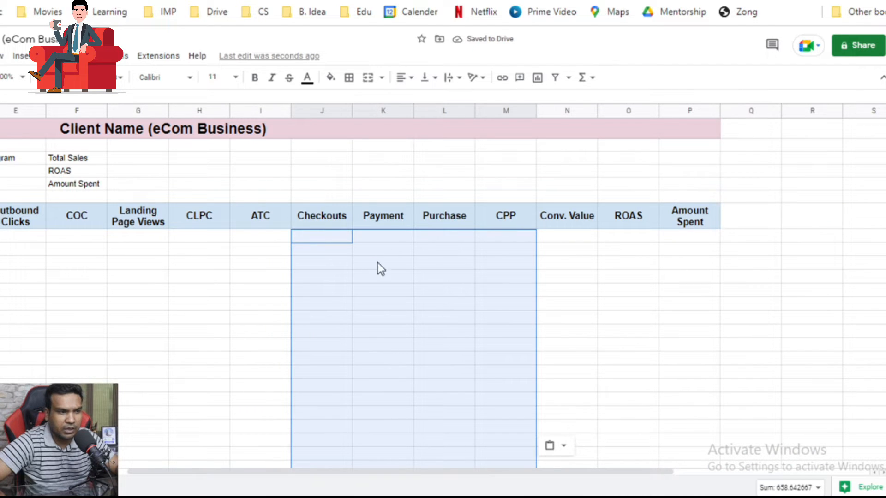
scroll(348, 330, down, 5)
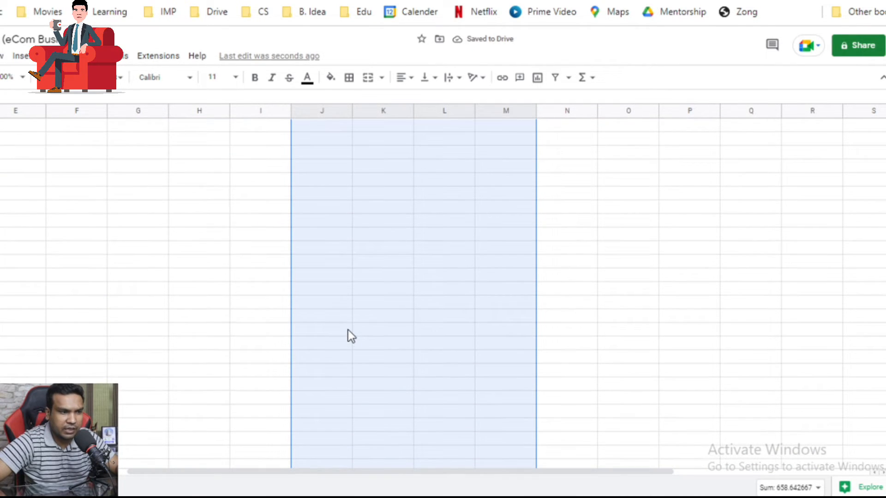
scroll(348, 330, down, 5)
scroll(386, 380, up, 10)
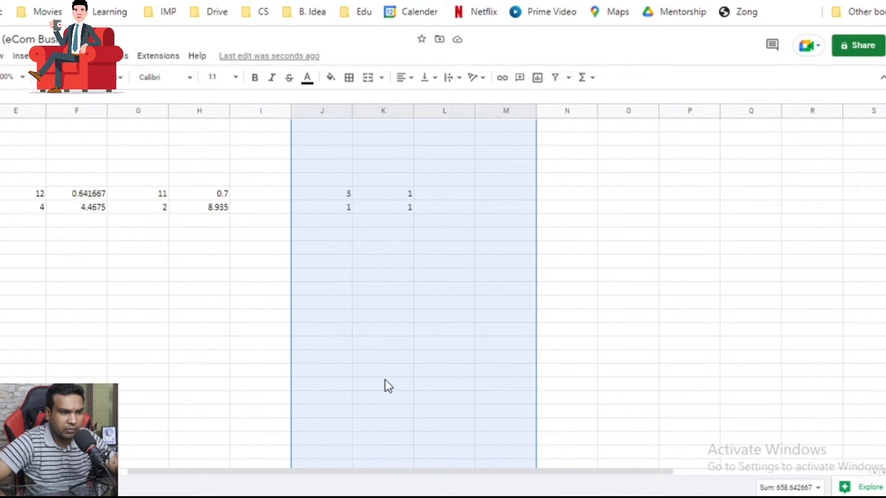
key(ctrl+v)
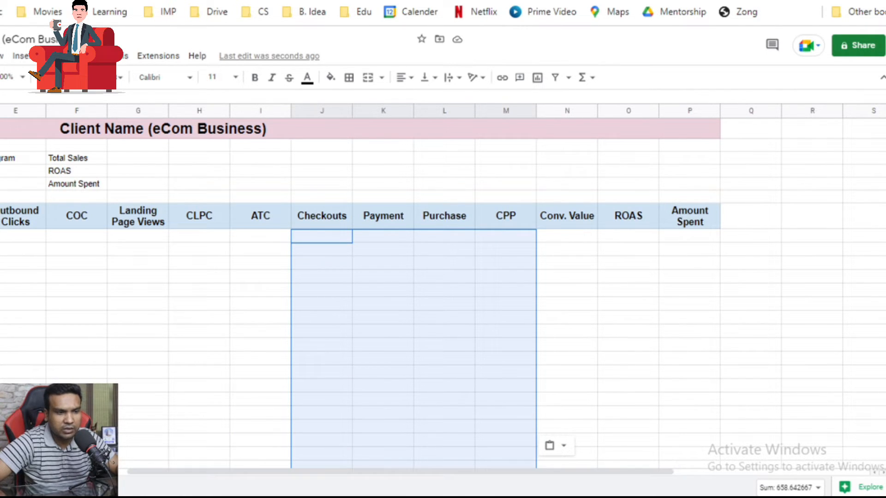
Copy all exported Purchase ROAS values and paste them into the report below the ROAS header
key(alt+Tab)
scroll(698, 350, up, 10)
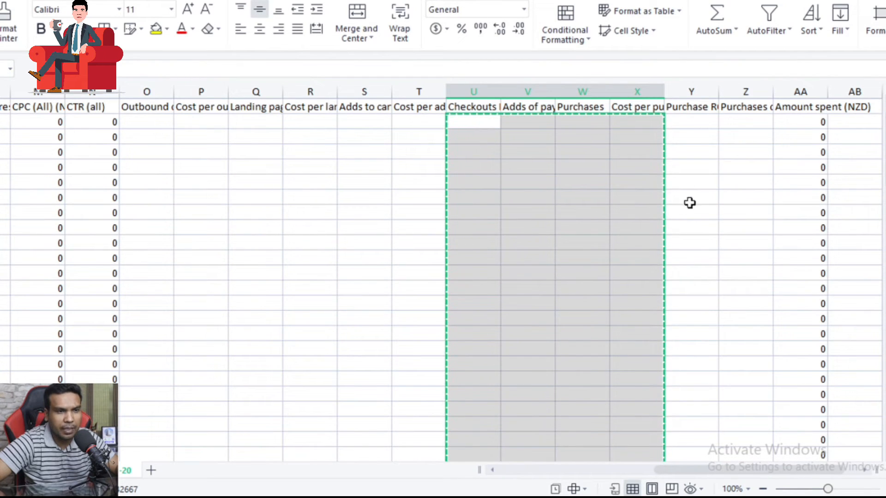
click(698, 107)
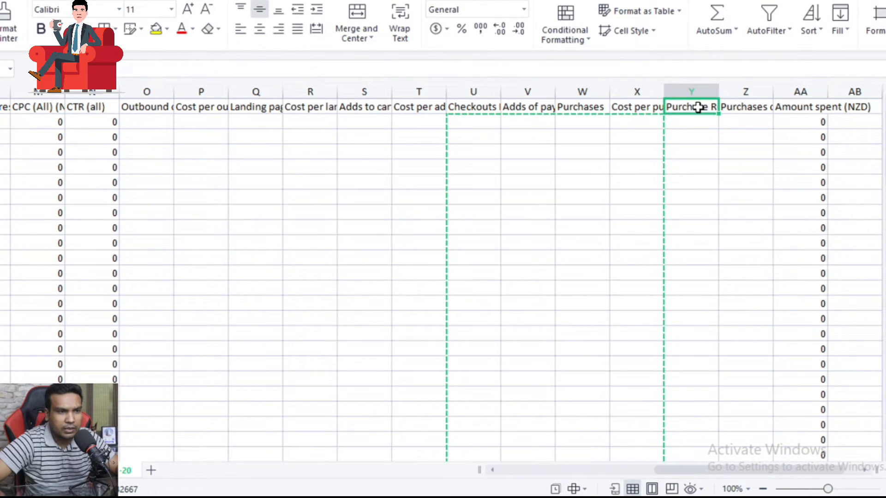
click(745, 107)
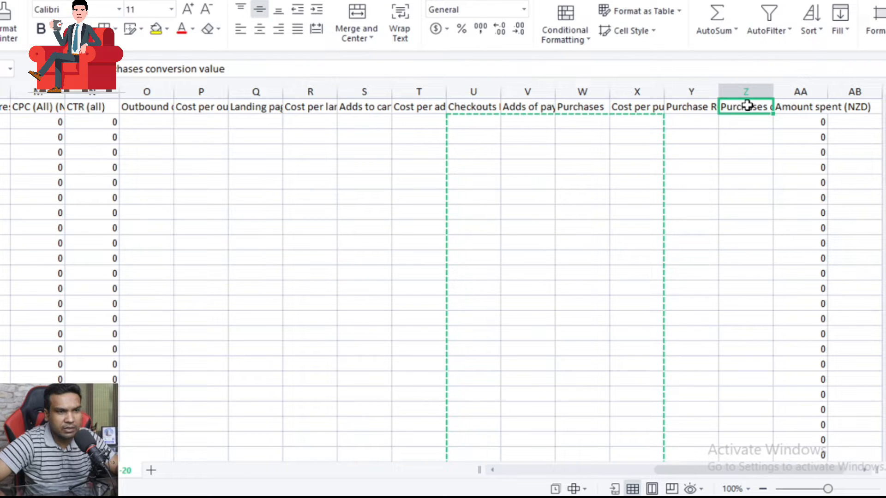
drag(687, 123, 684, 445)
key(ctrl+c)
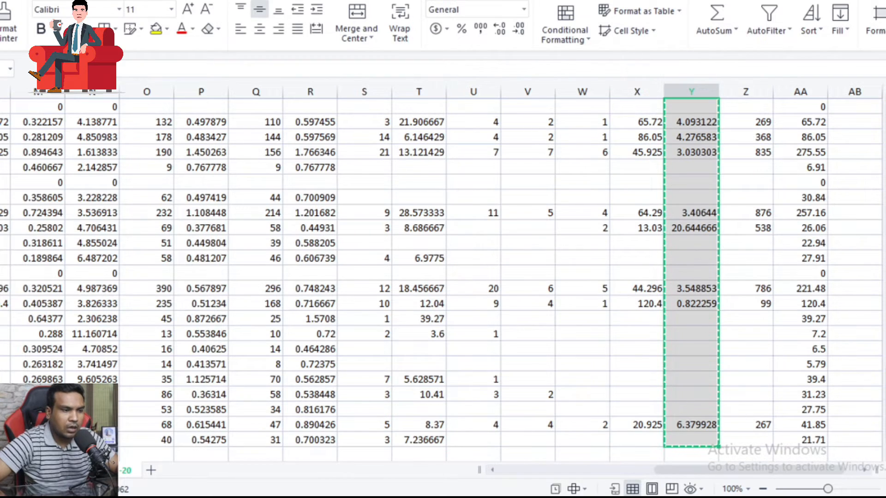
key(alt+Tab)
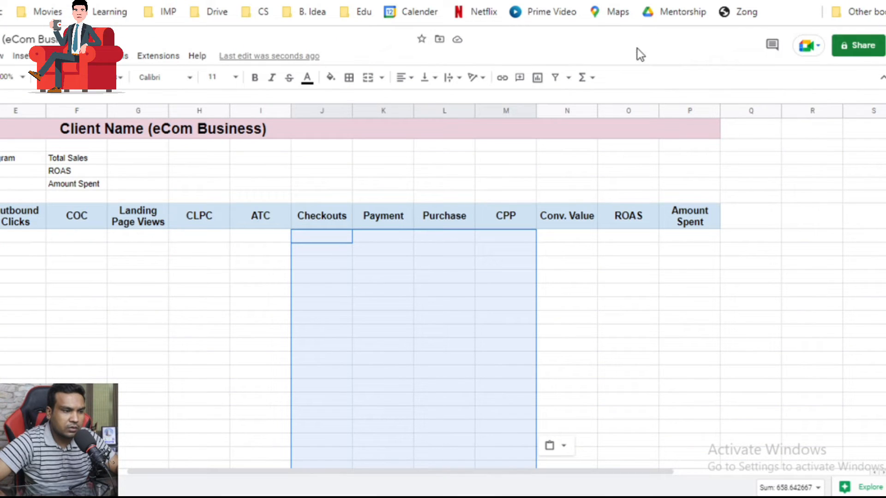
click(621, 236)
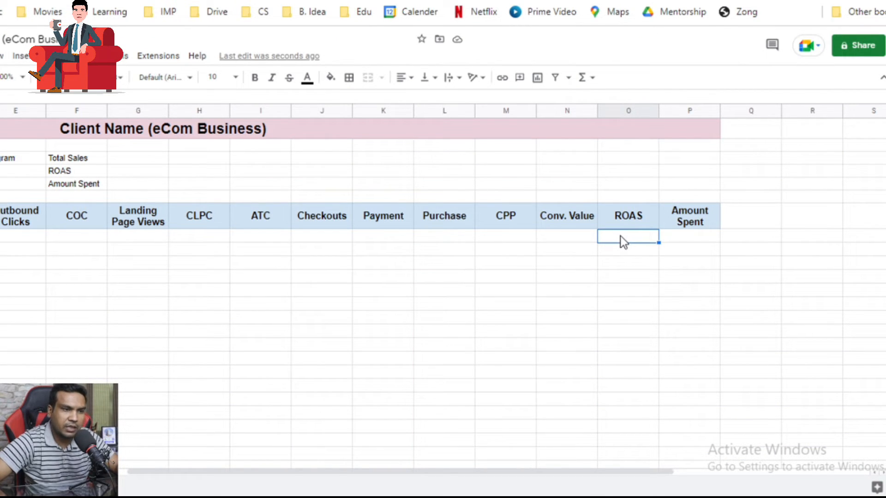
key(ctrl+v)
Copy all exported Purchases conversion value entries and paste them into the report below the Conv. Value header
key(alt+Tab)
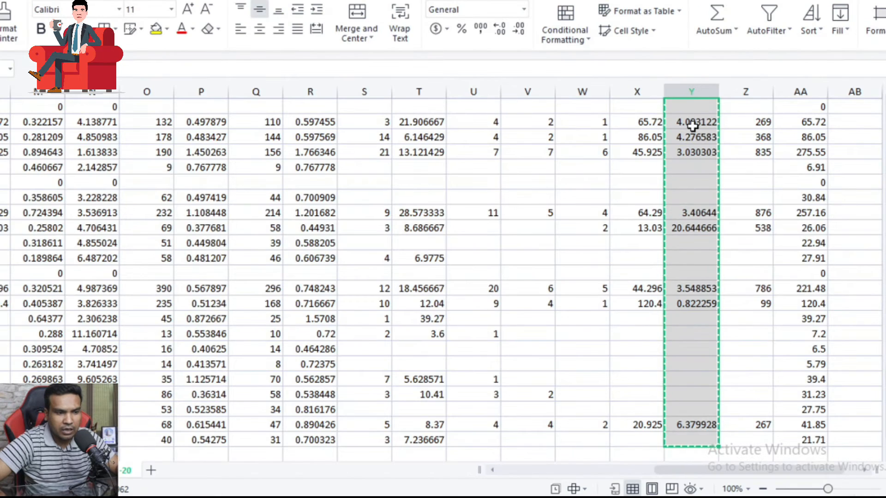
scroll(693, 126, up, 10)
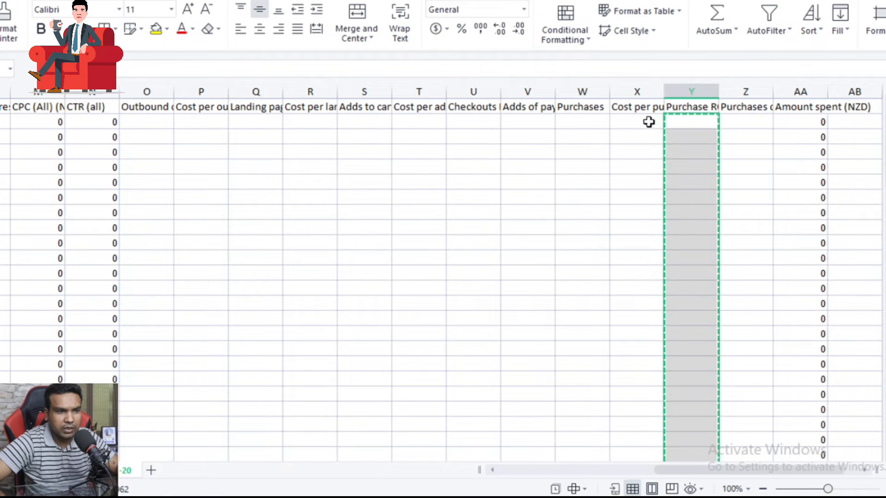
click(757, 107)
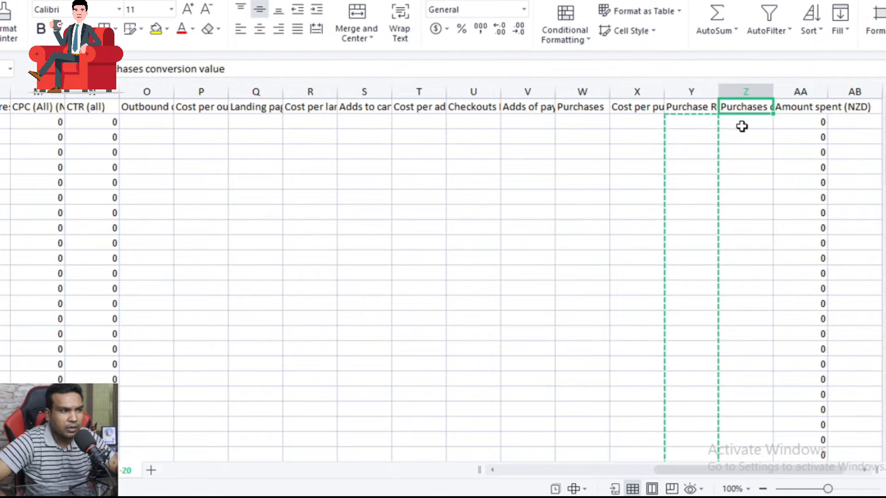
drag(742, 126, 757, 425)
key(ctrl+c)
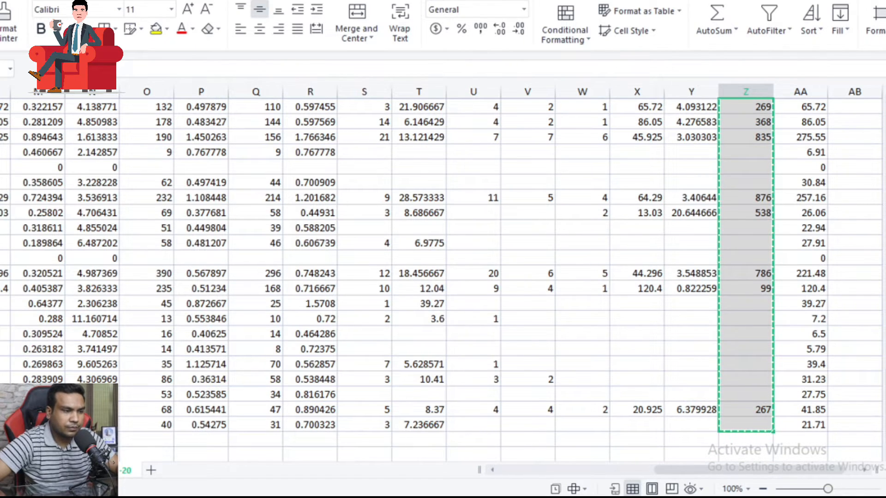
key(alt+Tab)
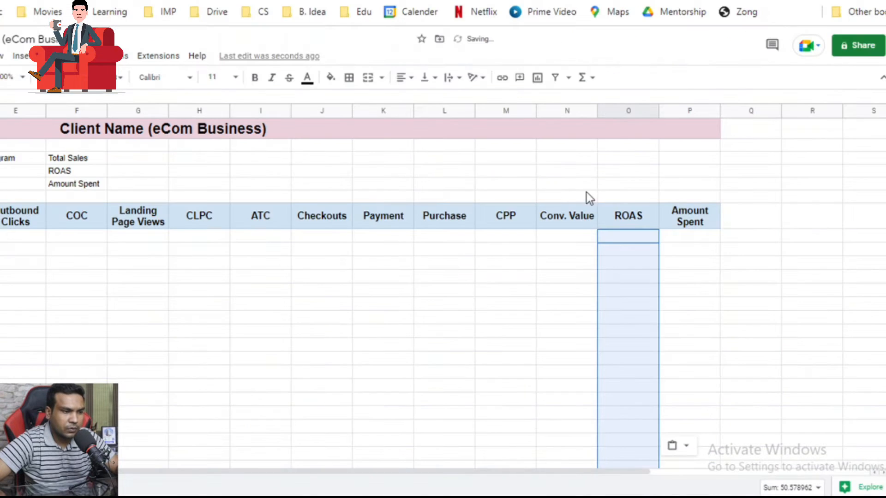
click(561, 234)
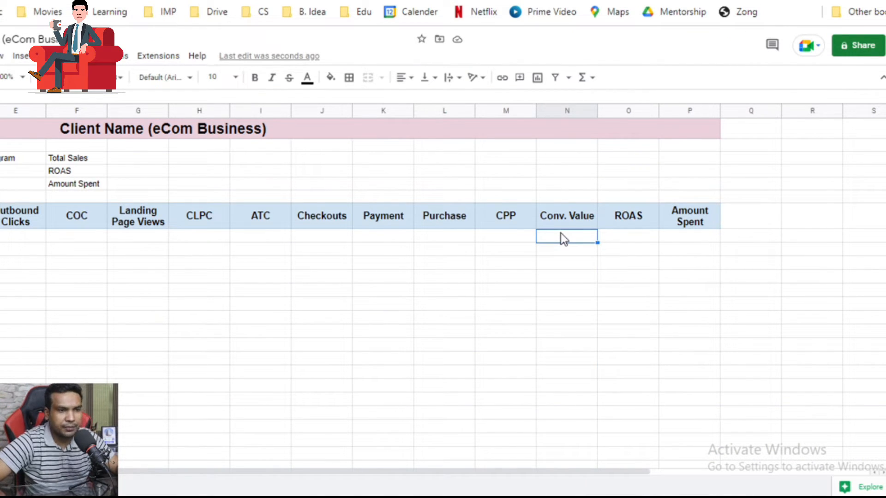
key(ctrl+v)
Copy all exported Amount spent (NZD) values and paste them into the report below the Amount Spent header
click(646, 495)
scroll(787, 283, up, 20)
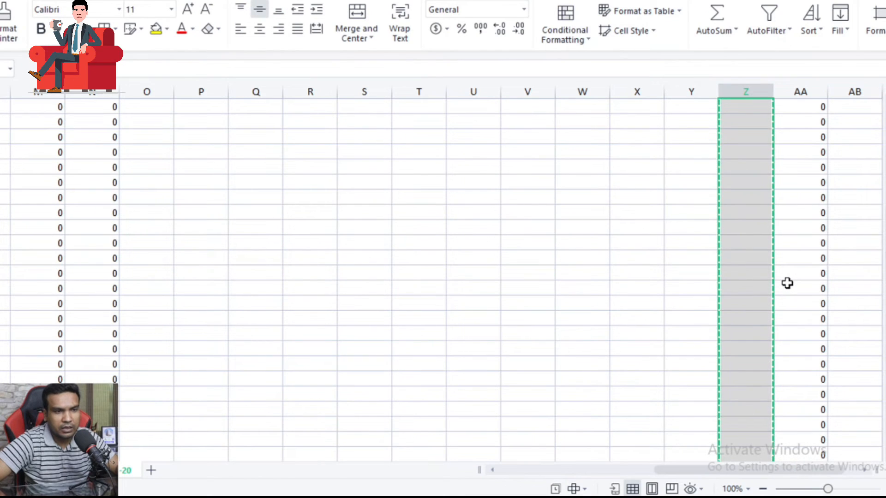
drag(820, 125, 804, 426)
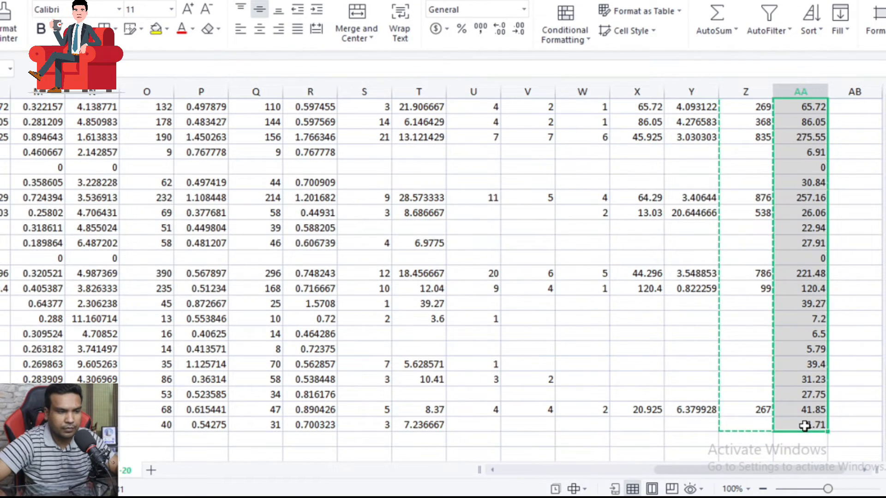
key(ctrl+c)
click(434, 497)
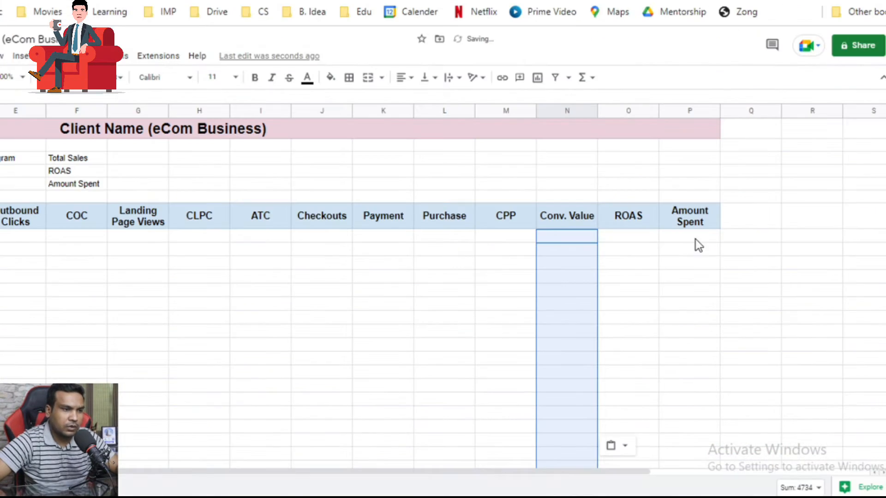
click(683, 239)
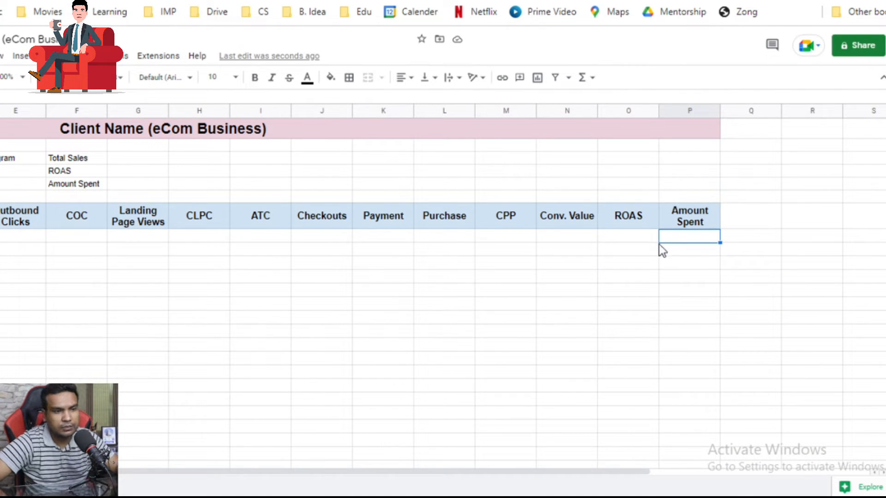
key(ctrl+v)
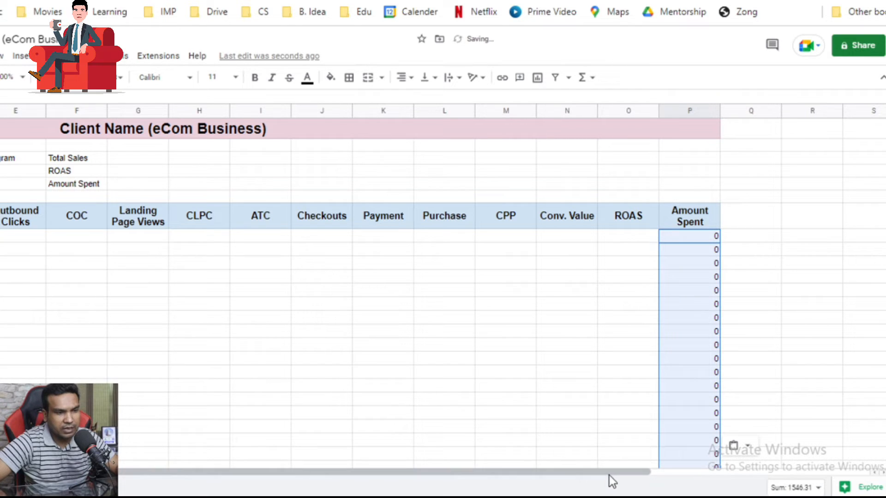
Delete the first 20 inactive campaign rows with zero reach and impressions, directly below the report's header row
scroll(491, 458, left, 5)
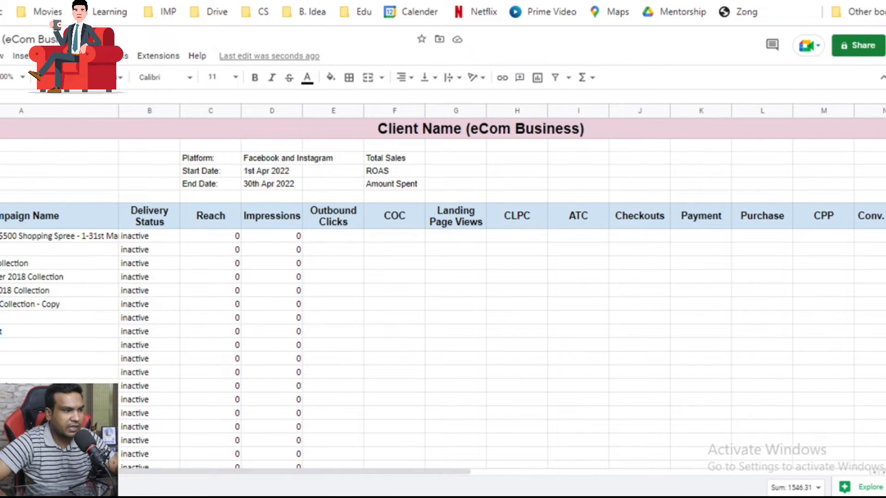
scroll(3, 300, down, 3)
scroll(4, 301, up, 4)
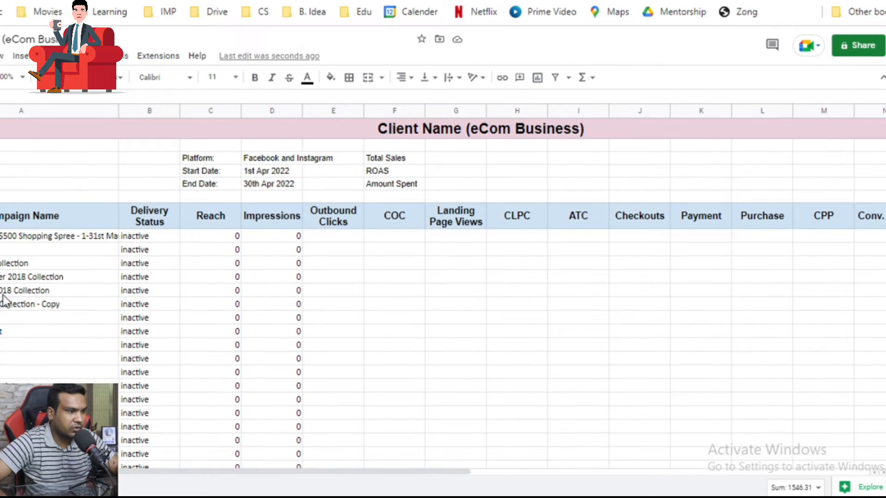
scroll(4, 301, down, 1)
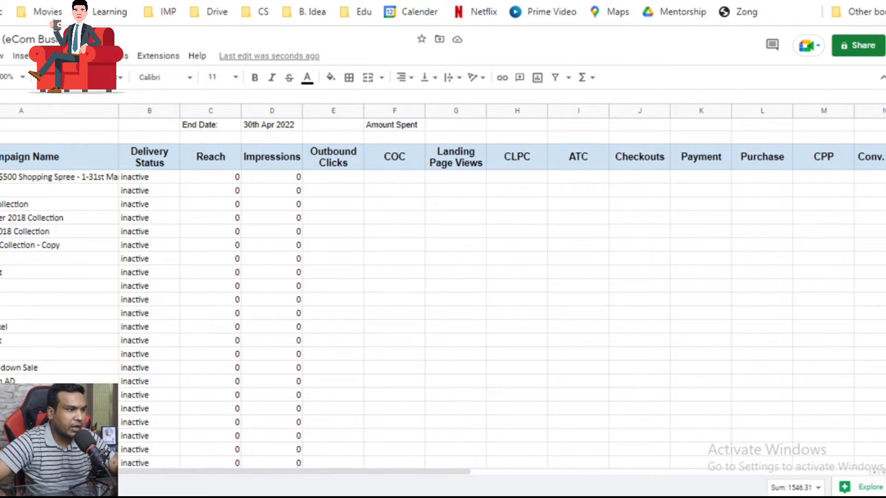
drag(1, 177, 1, 436)
right_click(1, 434)
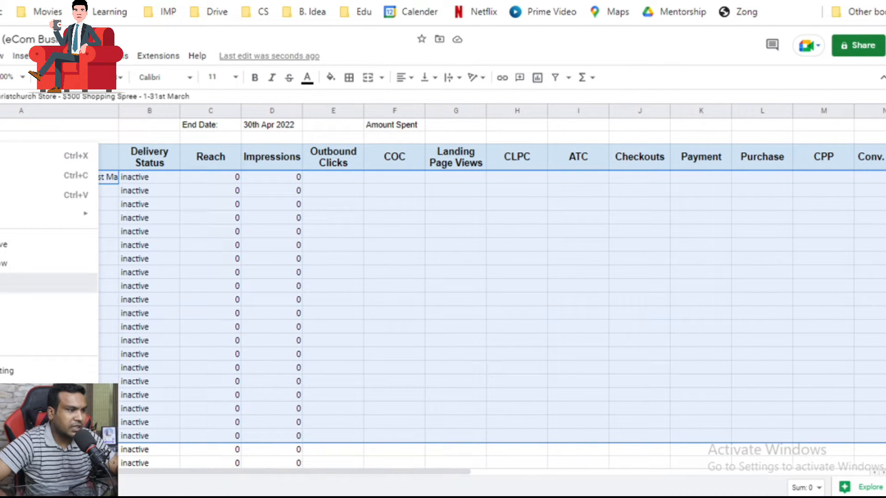
click(3, 283)
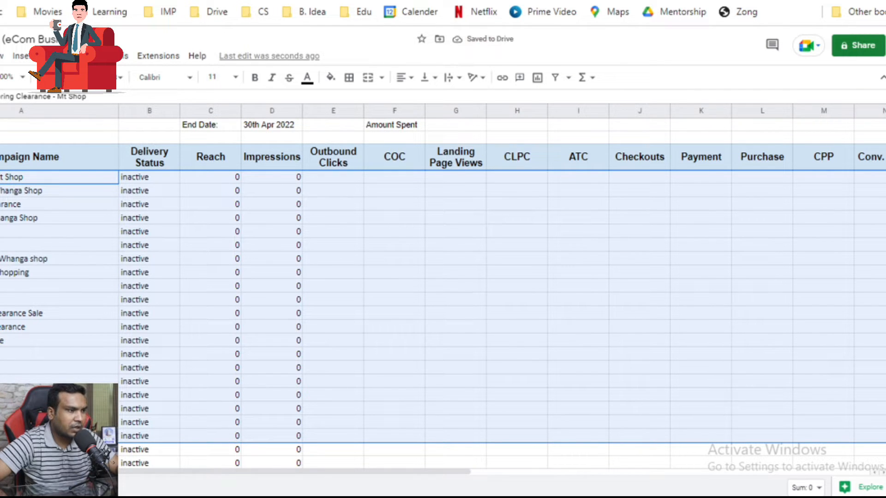
Delete the next 20 inactive zero-reach campaign rows below the header row, starting with the Clearance - Mt Shop campaign
right_click(2, 259)
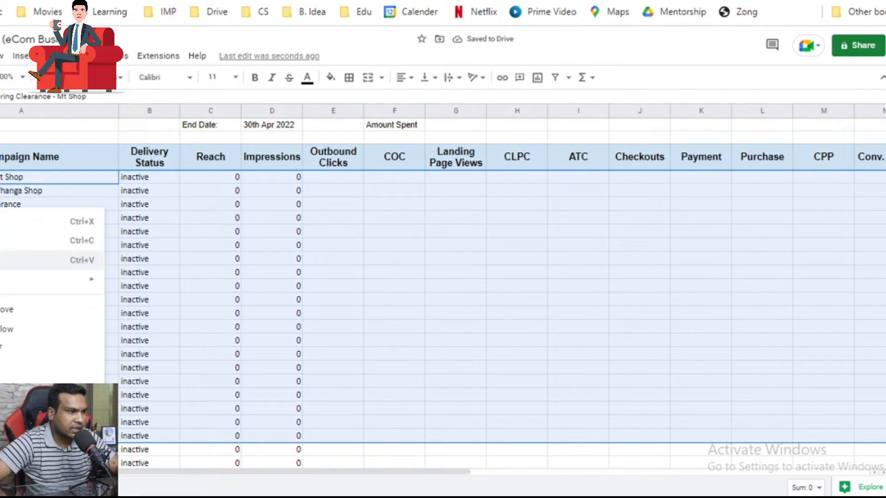
click(5, 348)
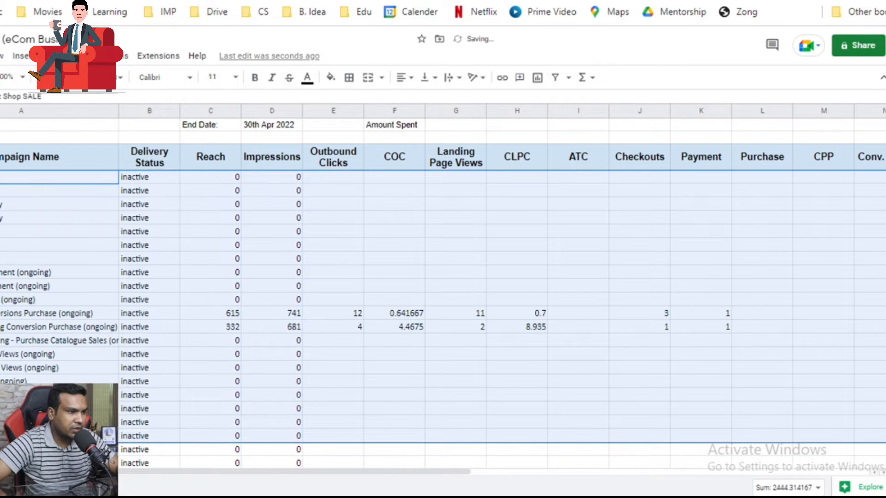
click(10, 286)
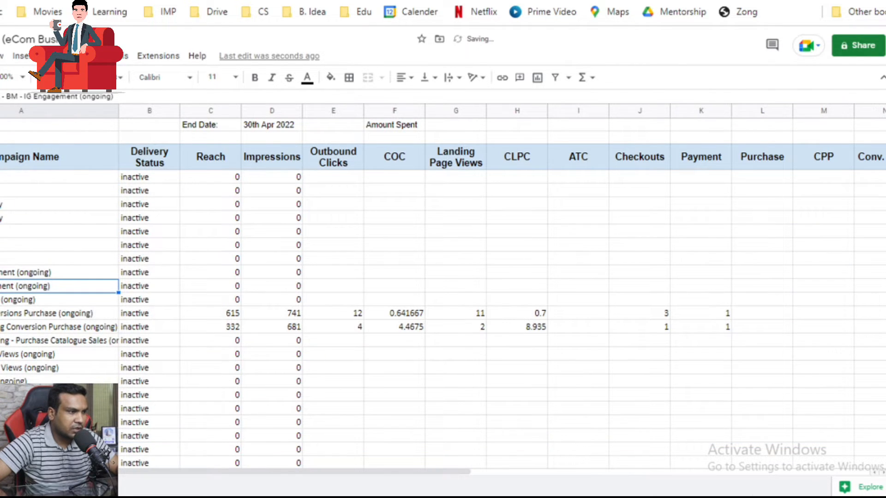
Delete the 10 inactive zero-reach rows between the header row and the BM Warm Conversions Purchase (ongoing) campaign
drag(1, 178, 1, 300)
right_click(1, 299)
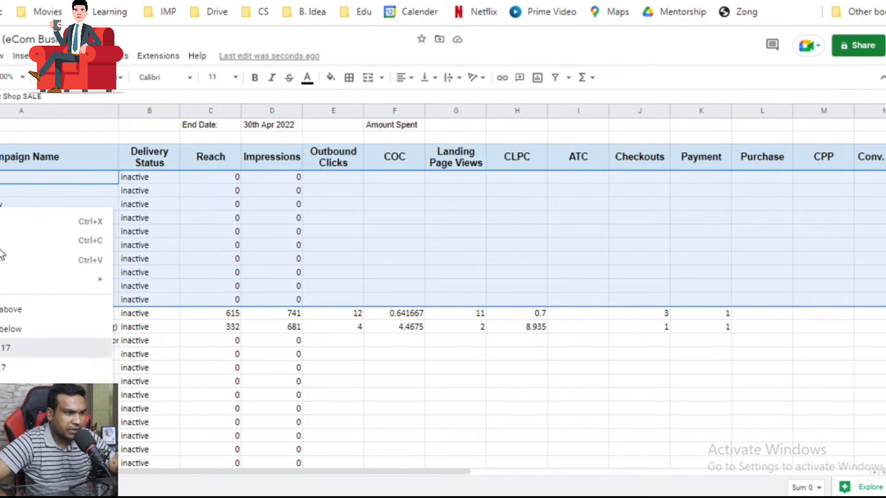
click(4, 348)
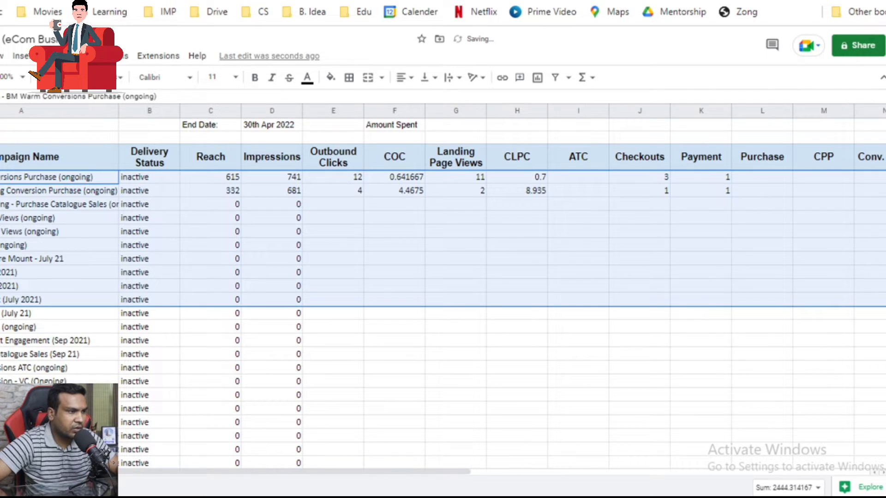
click(332, 247)
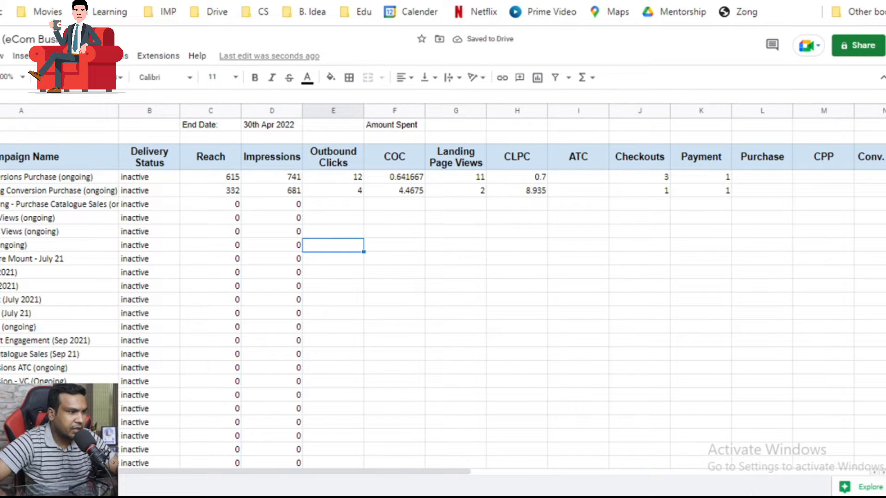
Delete the 17 inactive zero-reach campaign rows starting with BM - Remarketing - Purchase Catalogue Sales (ongoing)
drag(1, 204, 1, 422)
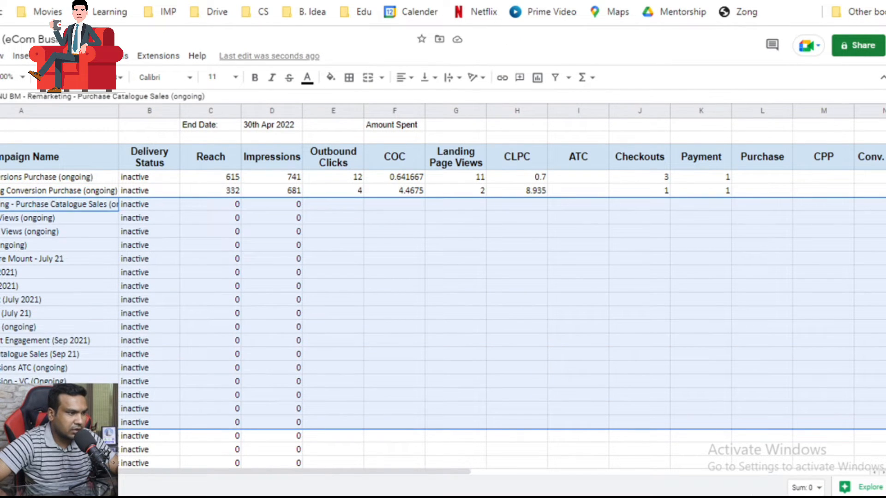
right_click(1, 206)
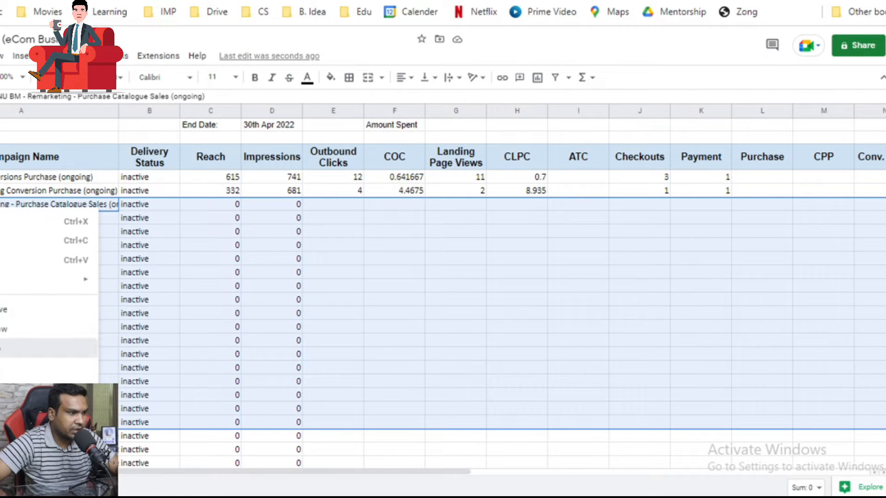
click(2, 348)
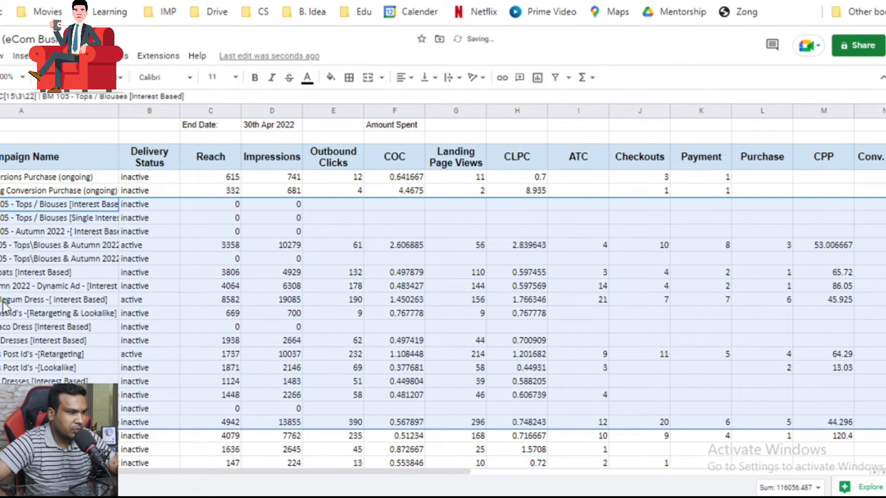
click(4, 251)
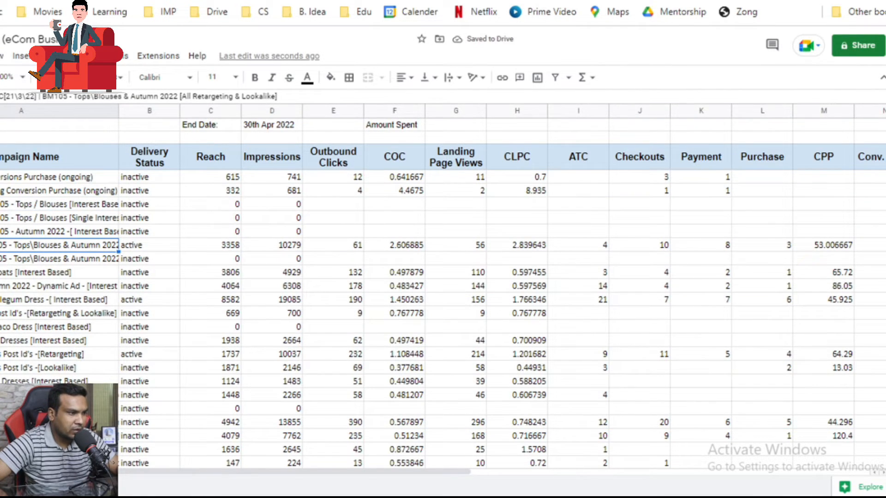
Delete the three inactive zero-reach rows directly above the active Tops\Blouses & Autumn 2022 [All Retargeting & Lookalike] campaign
drag(0, 205, 0, 231)
right_click(1, 208)
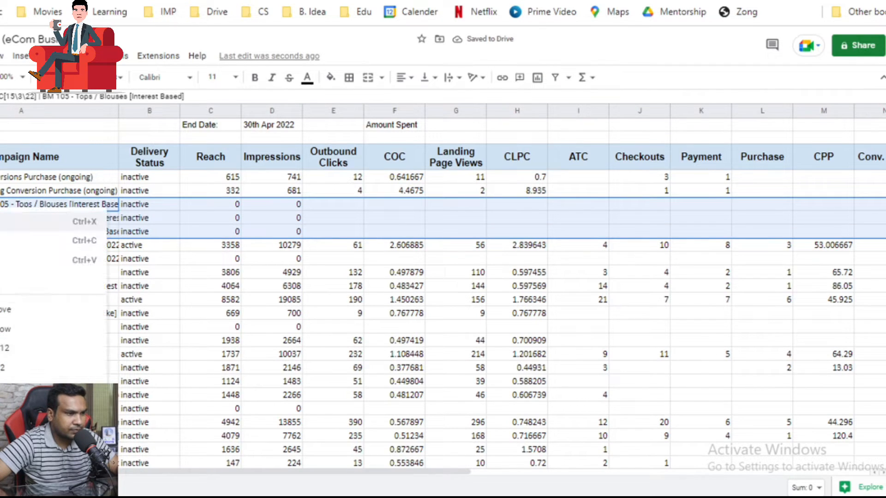
click(5, 350)
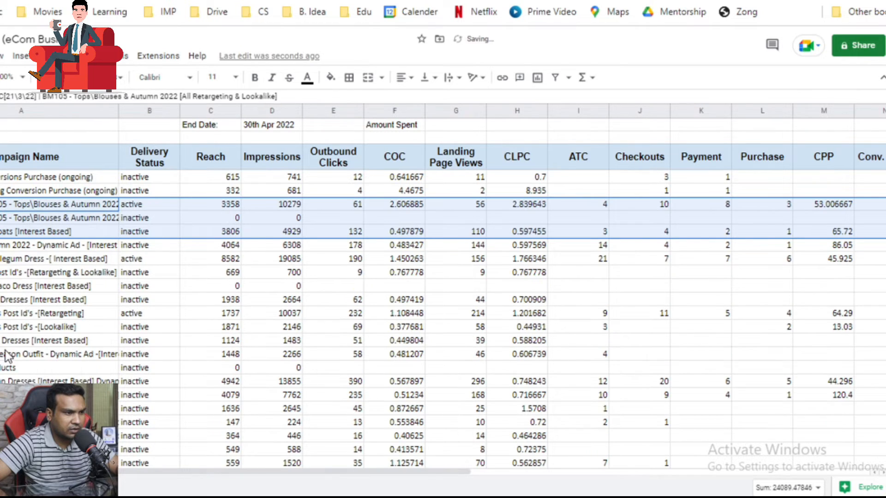
click(28, 259)
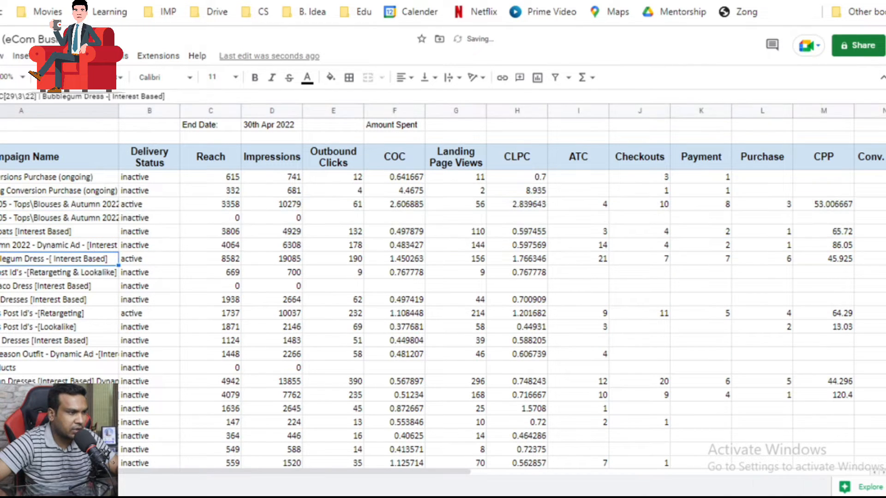
Delete the zero-reach rows of the Tops\Blouses & Autumn 2022 [Interest Based] and Monaco Dress [Interest Based] campaigns
click(0, 218)
right_click(1, 216)
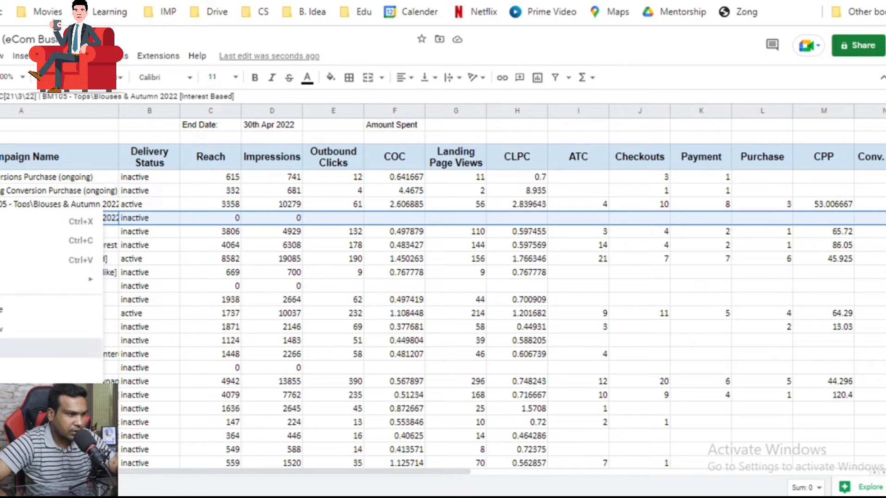
click(46, 348)
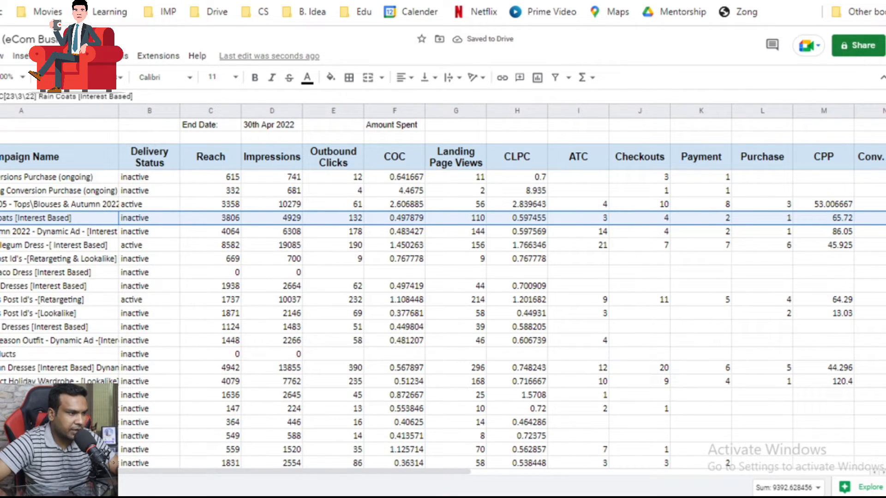
click(1, 273)
right_click(0, 272)
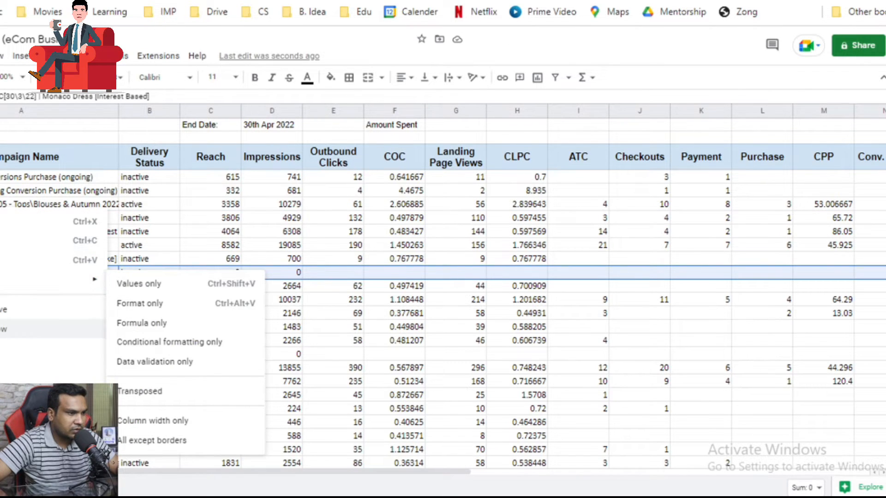
click(46, 349)
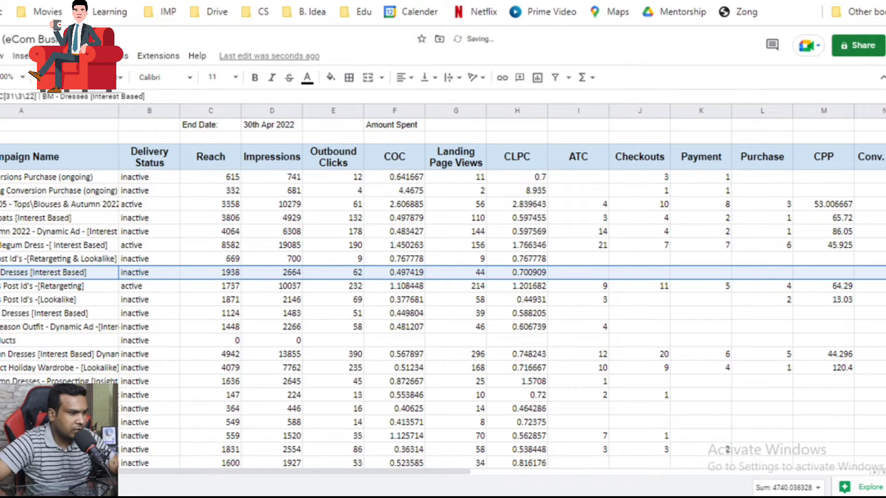
Delete the zero-reach campaign row directly above Autumn Dresses [Interest Based] Dynamic and check the remaining campaigns
click(1, 341)
right_click(1, 340)
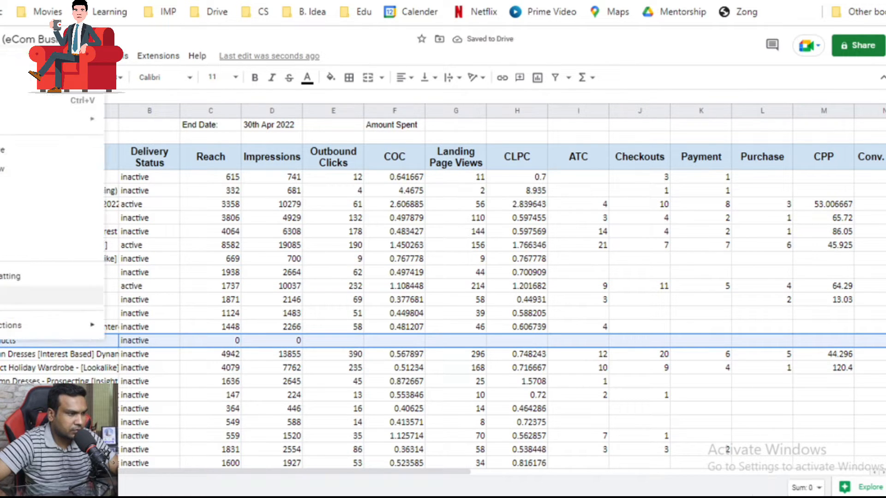
click(46, 188)
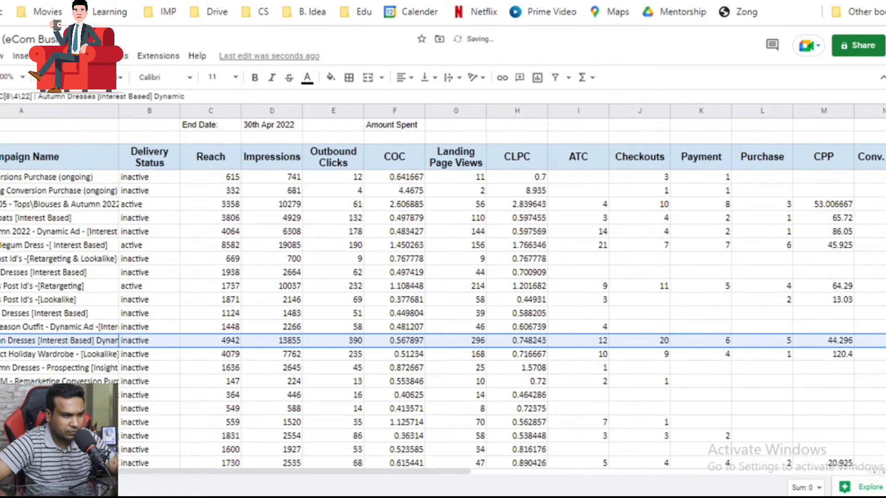
scroll(19, 311, down, 3)
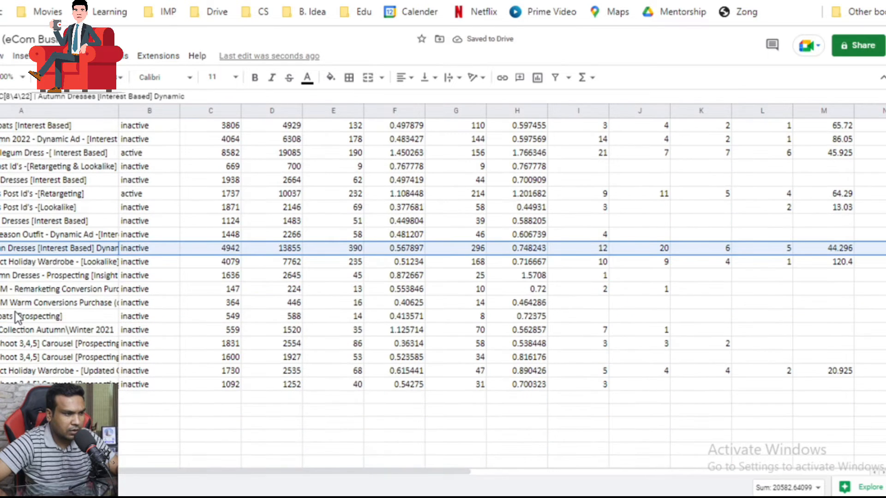
Move the Total Sales, ROAS and Amount Spent labels from column F to column G in the report's summary block
scroll(17, 318, up, 1)
scroll(297, 325, up, 5)
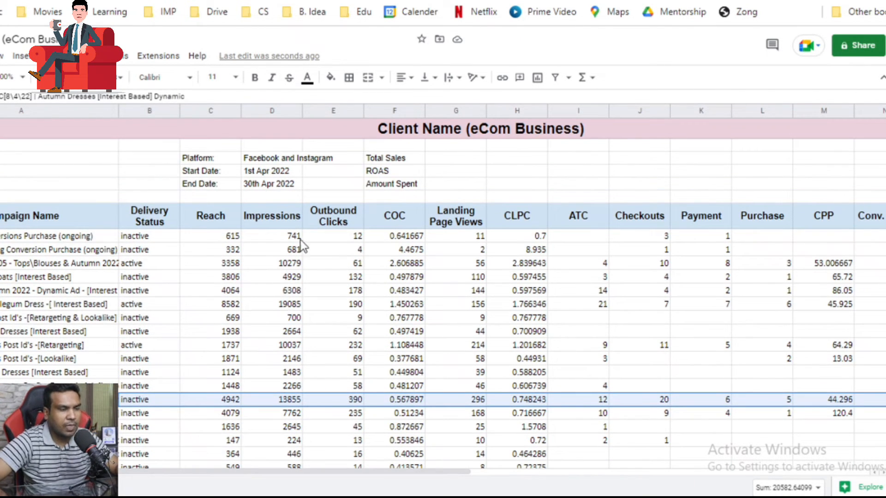
drag(396, 158, 401, 188)
key(ctrl+c)
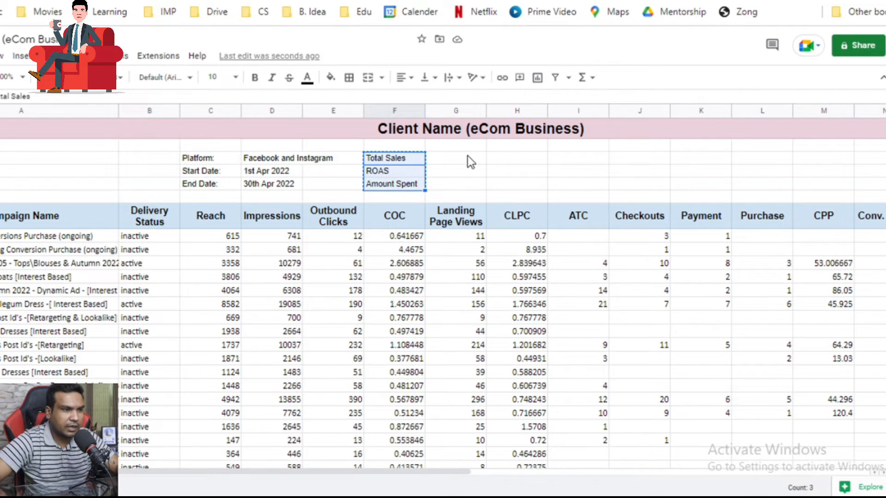
click(468, 157)
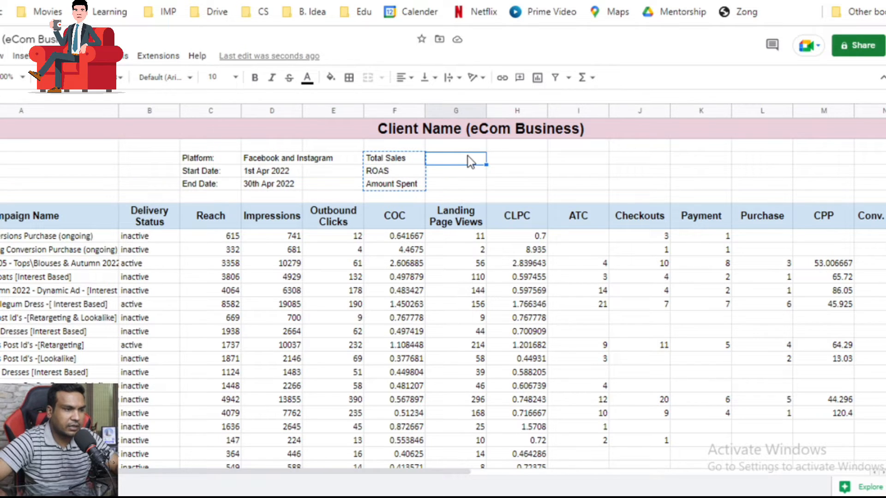
key(ctrl+v)
scroll(369, 287, down, 3)
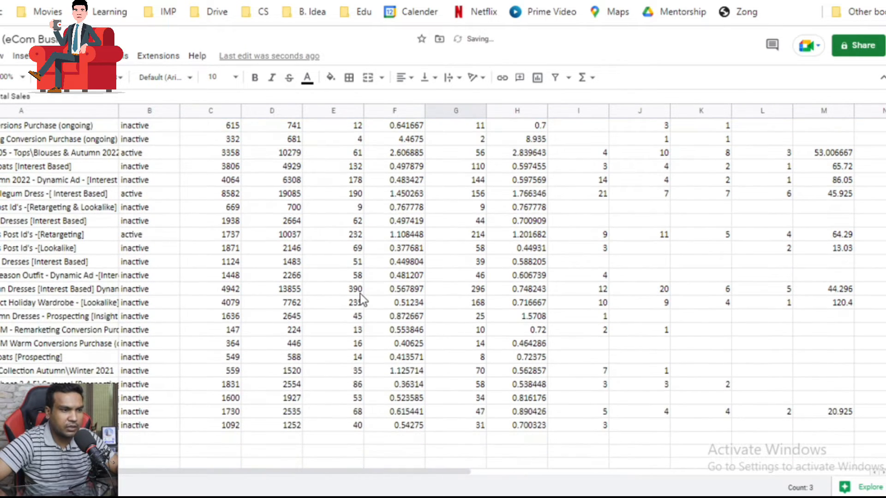
scroll(244, 257, up, 3)
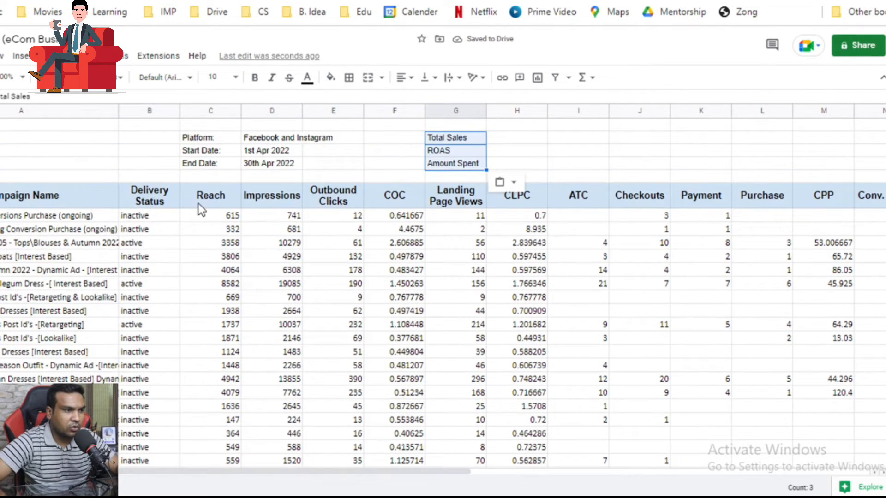
Enter Total in the Campaign Name column below the last campaign and format it centered, bold and size 14
scroll(213, 258, down, 3)
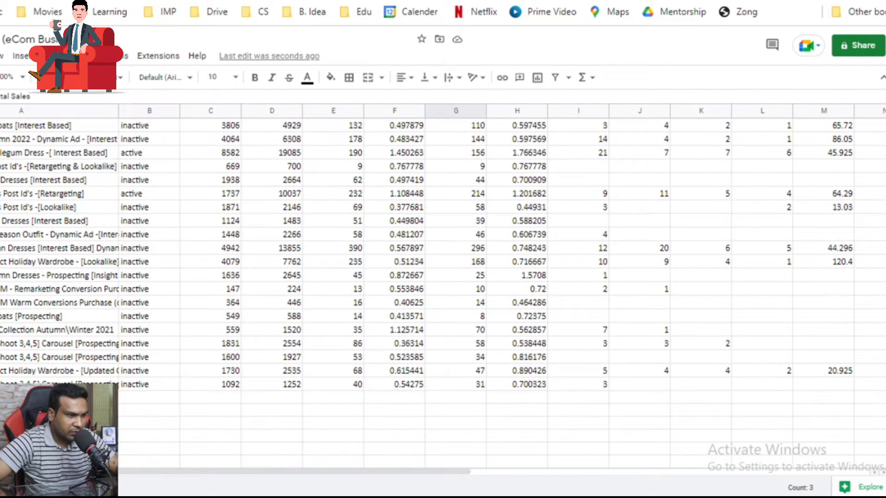
click(73, 423)
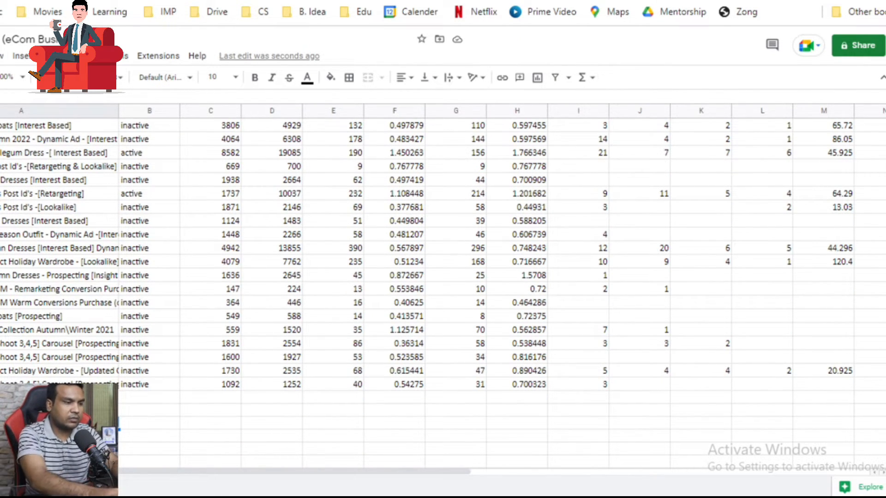
text(Total)
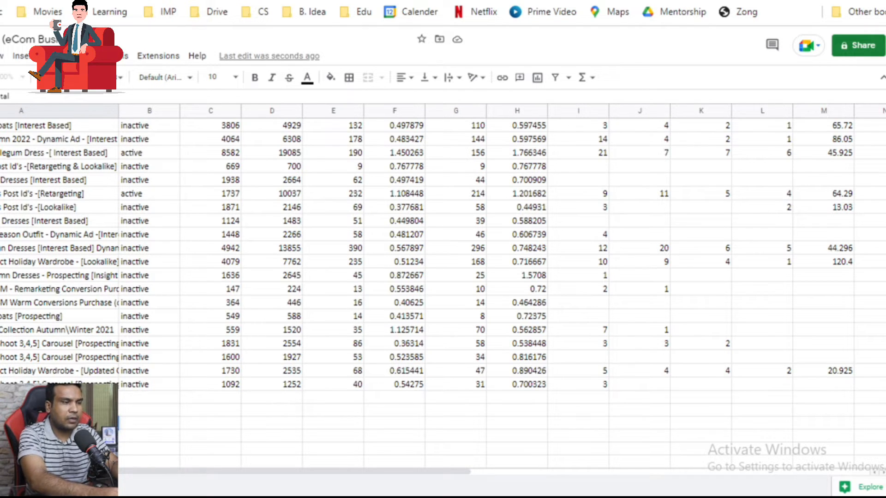
click(235, 77)
click(219, 236)
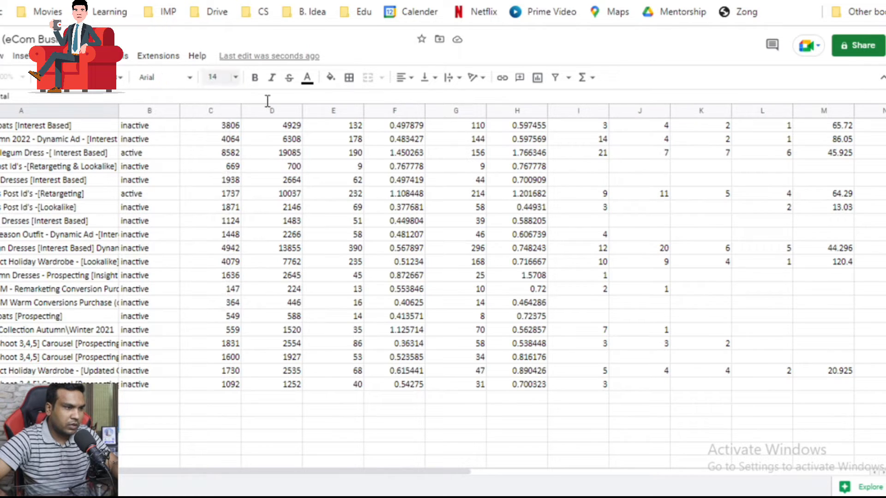
click(255, 78)
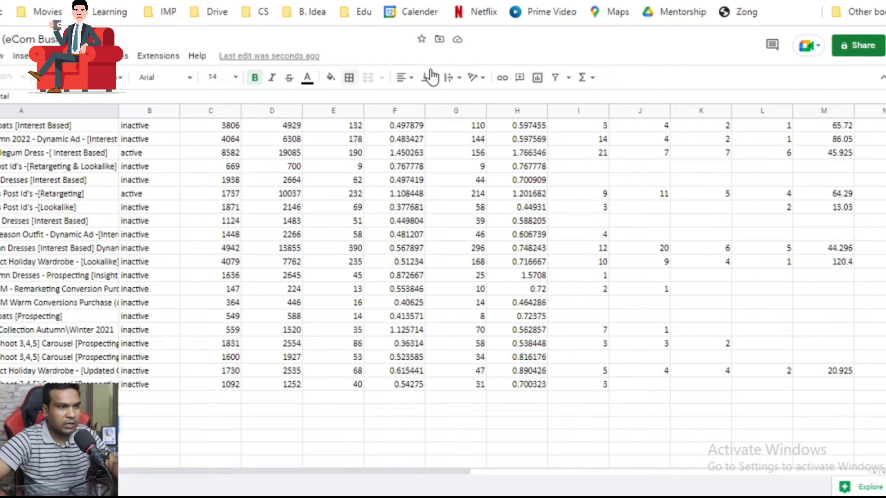
click(403, 77)
click(418, 99)
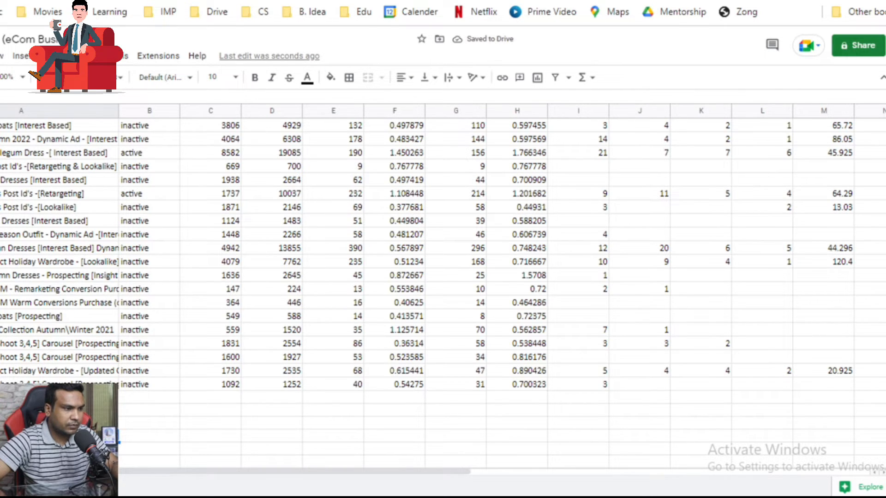
click(235, 77)
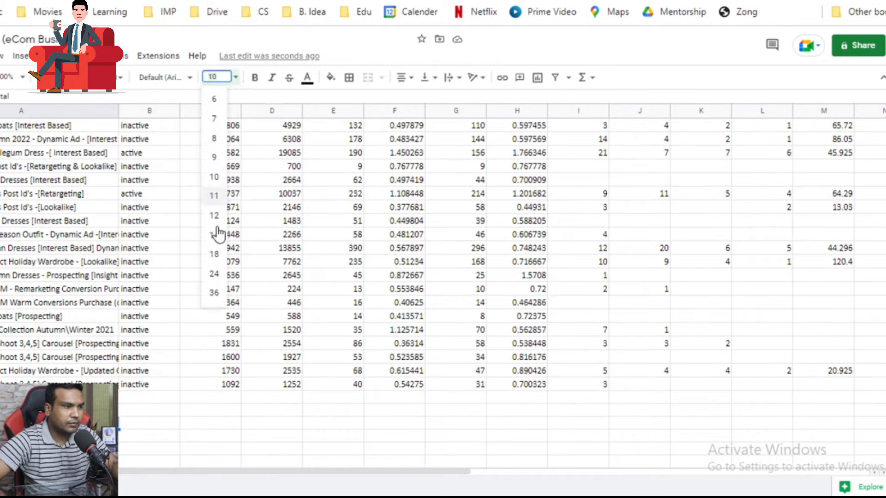
key(Return)
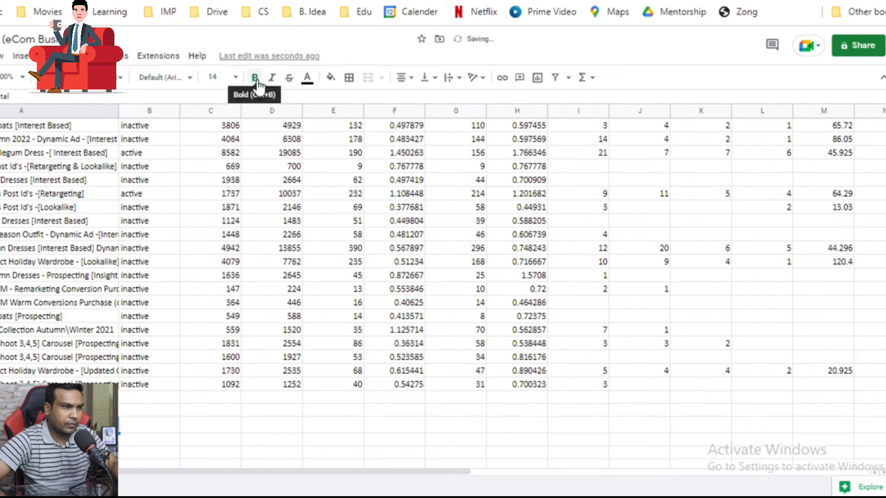
click(256, 81)
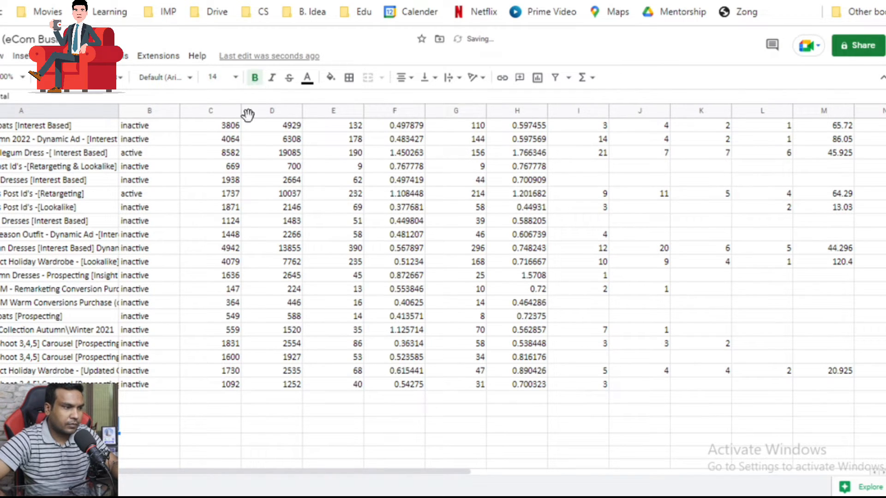
Enter =sum(C8:C30) for Reach in cell C33 of the Total row and check the first and last values in its range
click(212, 427)
text(=)
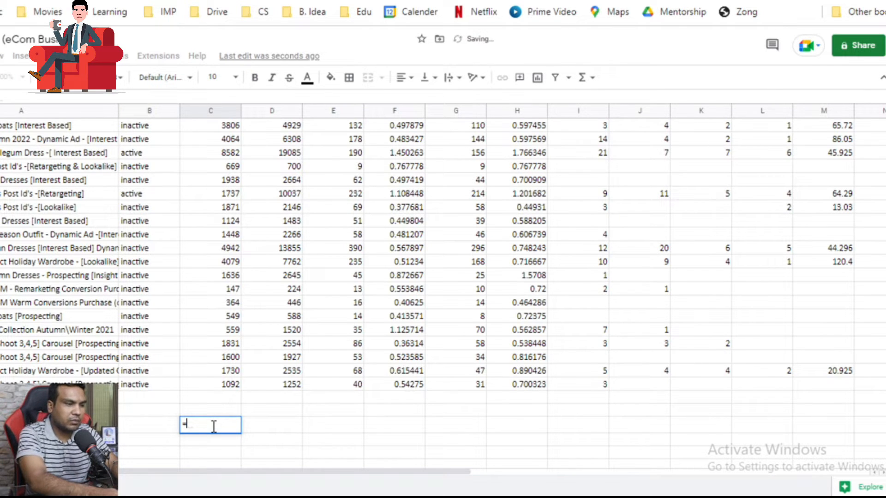
text(sum()
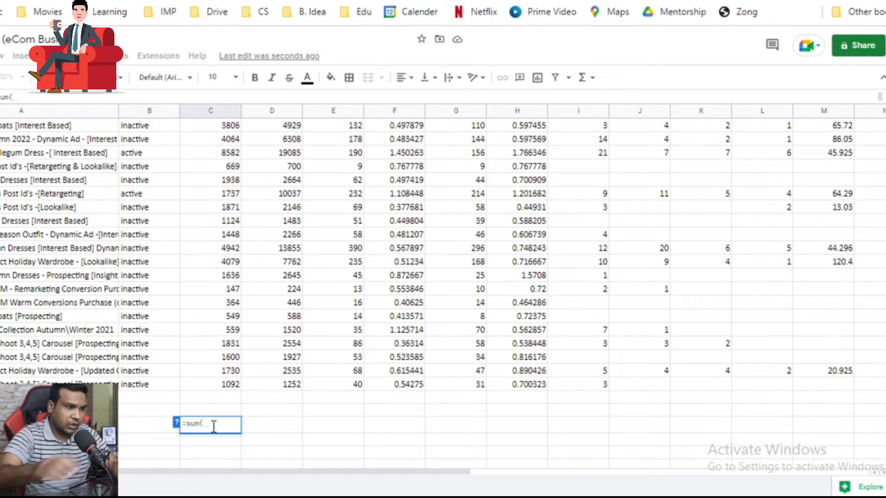
scroll(214, 187, up, 3)
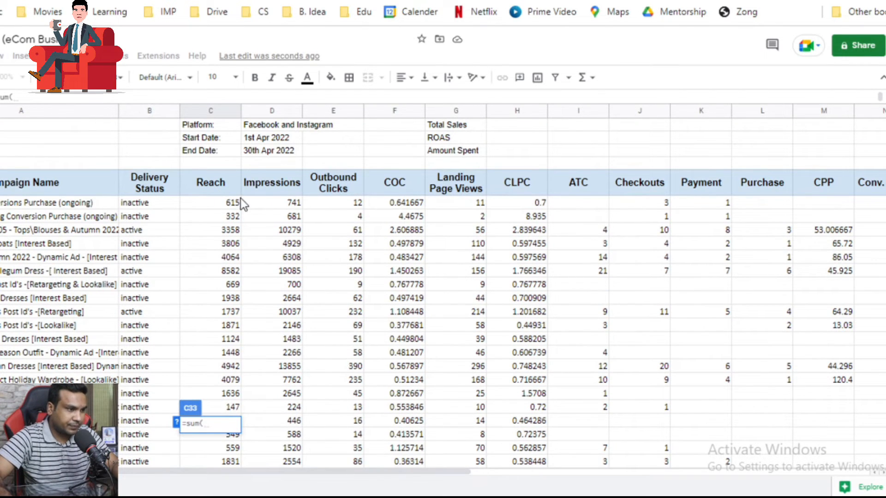
click(209, 205)
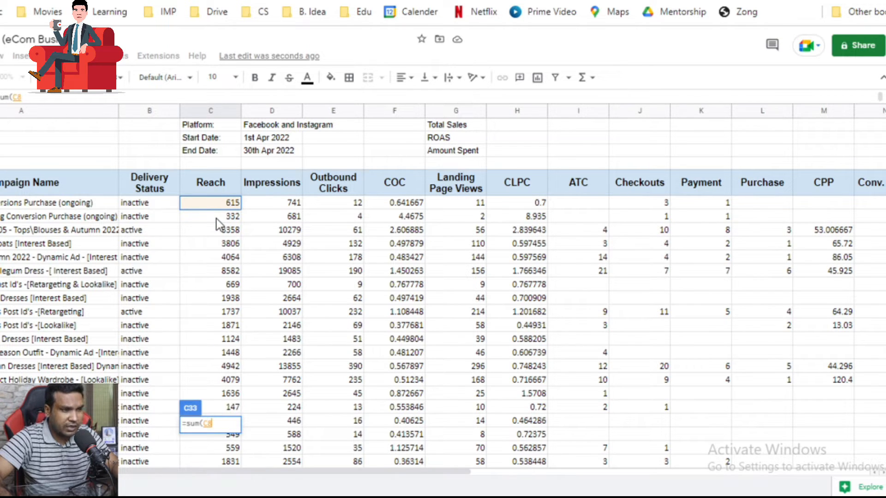
scroll(217, 219, down, 3)
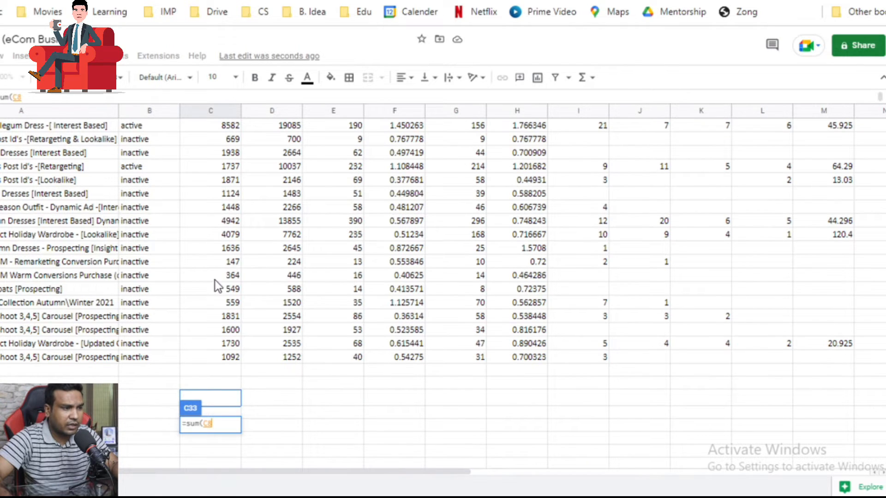
scroll(215, 280, up, 3)
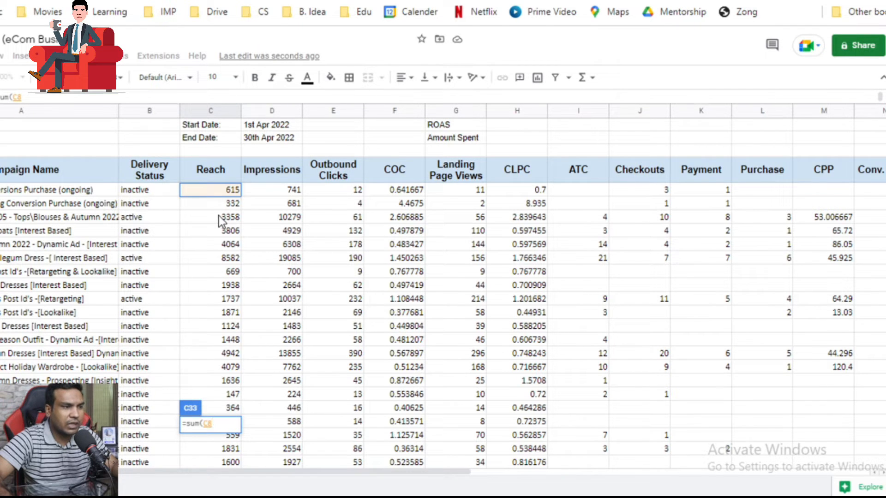
scroll(219, 259, down, 4)
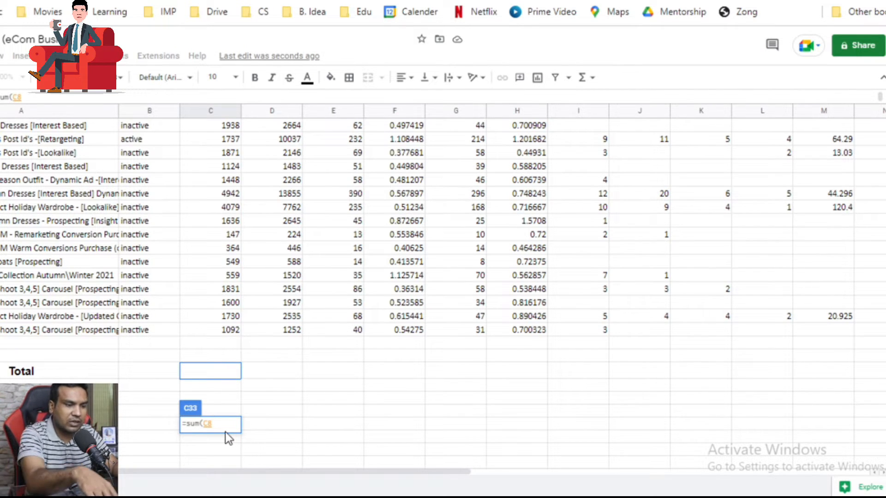
text(:C30))
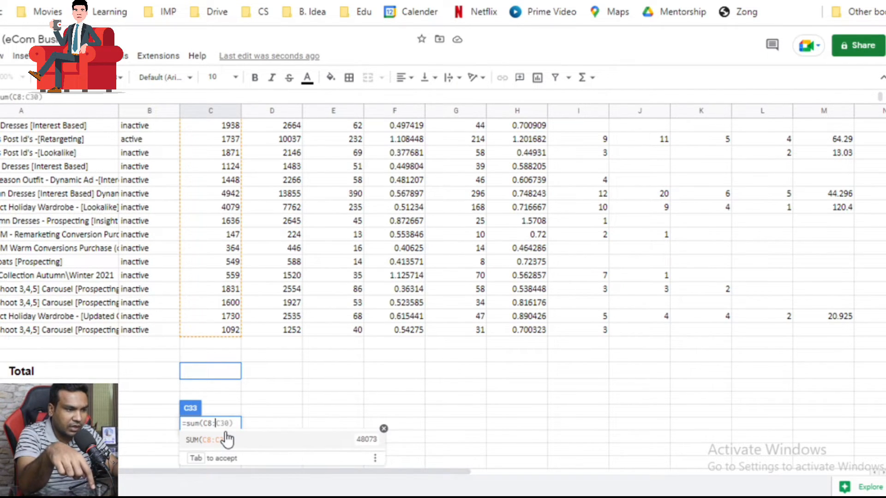
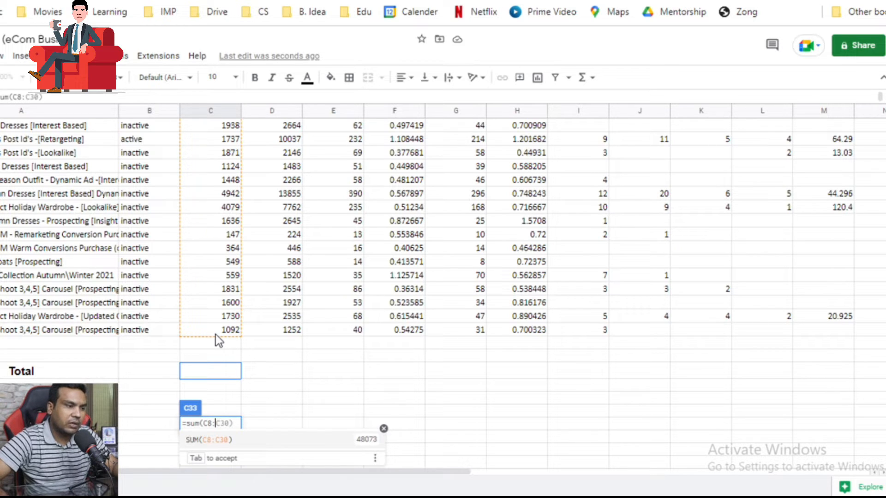
key(Return)
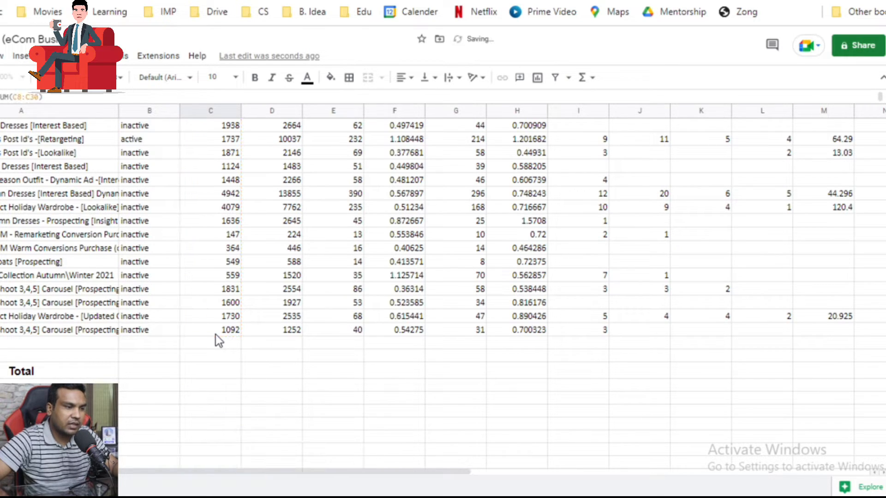
click(208, 378)
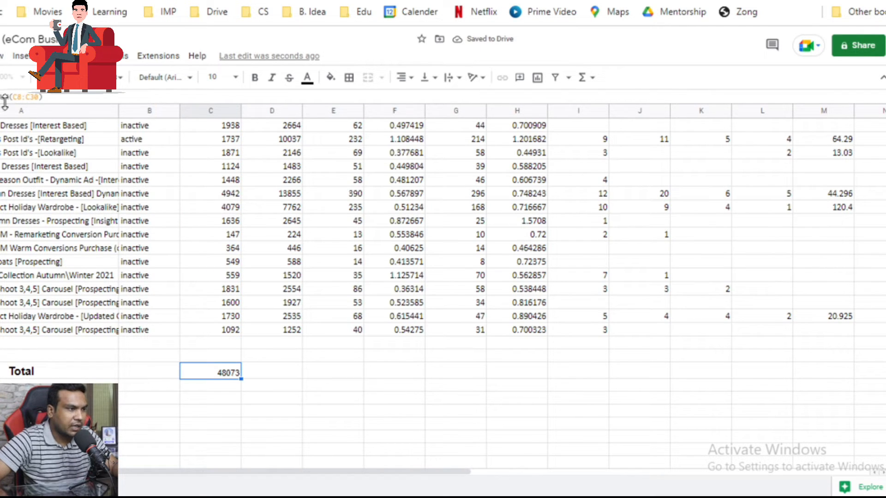
scroll(239, 177, up, 4)
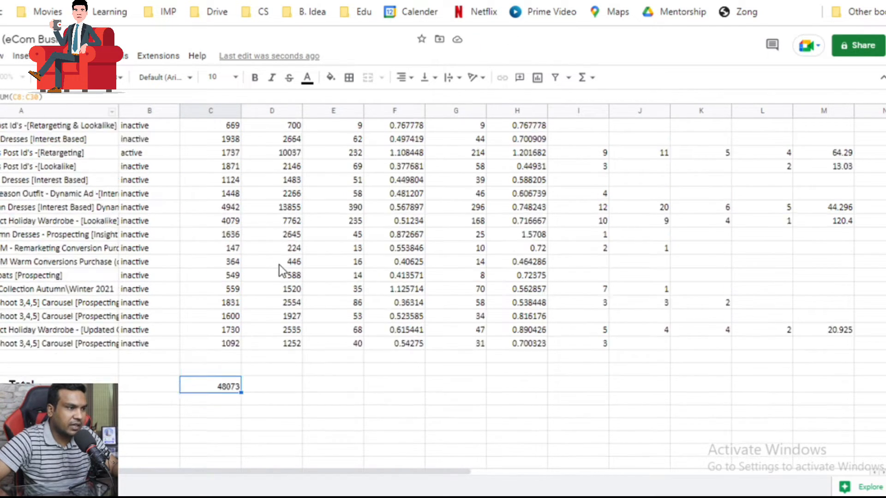
click(209, 176)
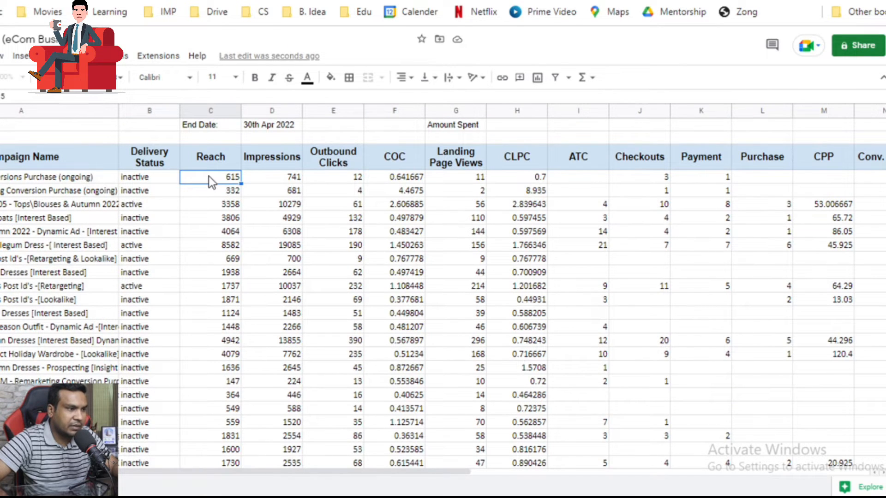
scroll(237, 273, down, 3)
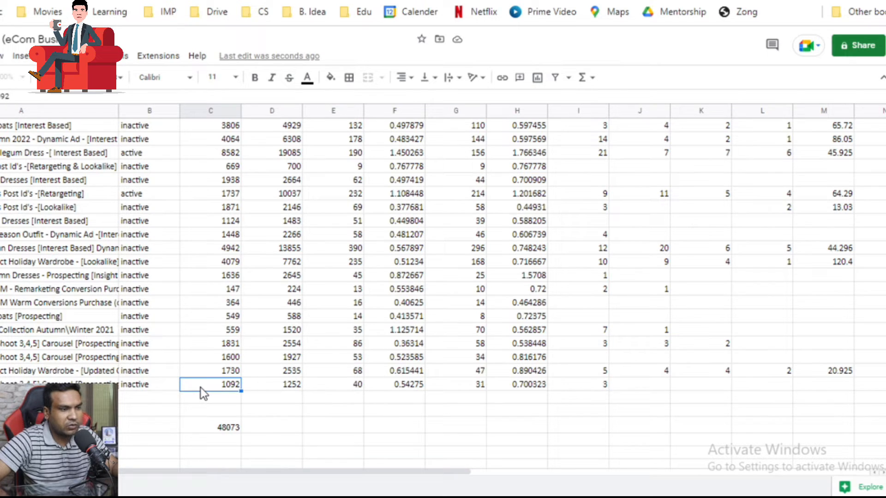
Fill the Reach sum formula across the Total row from column C through column P and check the copied formulas for Impressions and Outbound Clicks
click(218, 428)
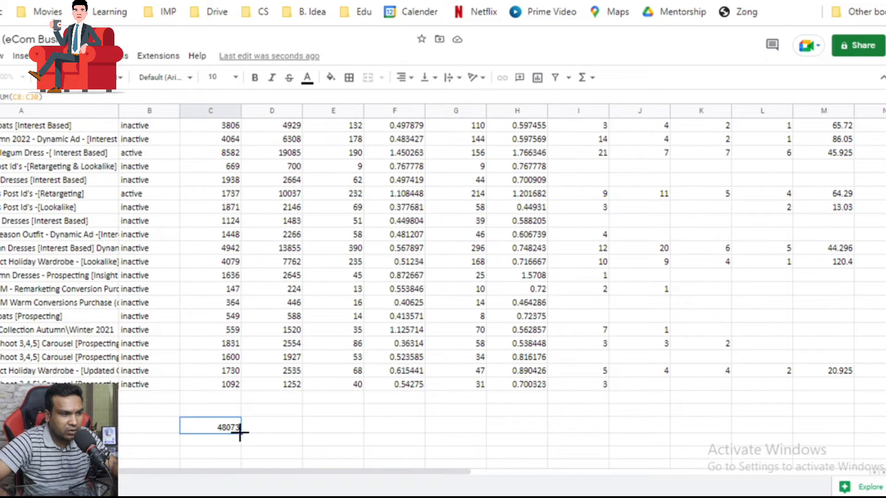
drag(240, 433, 650, 429)
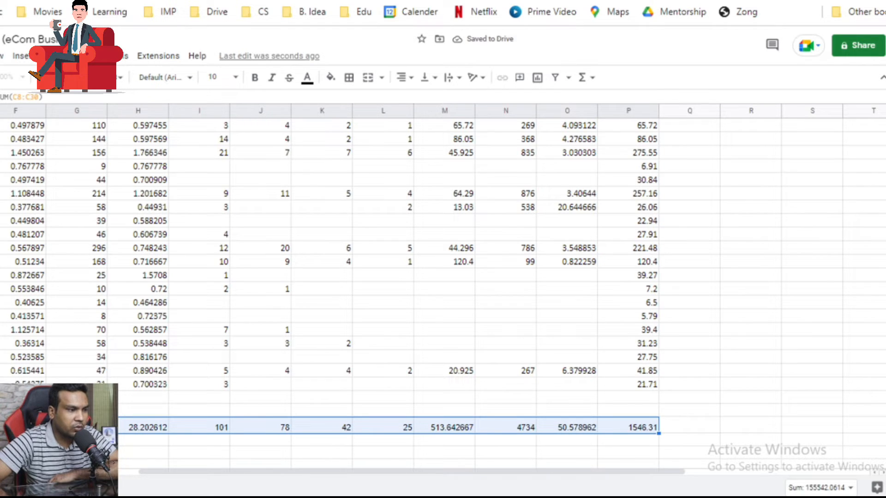
drag(187, 473, 102, 473)
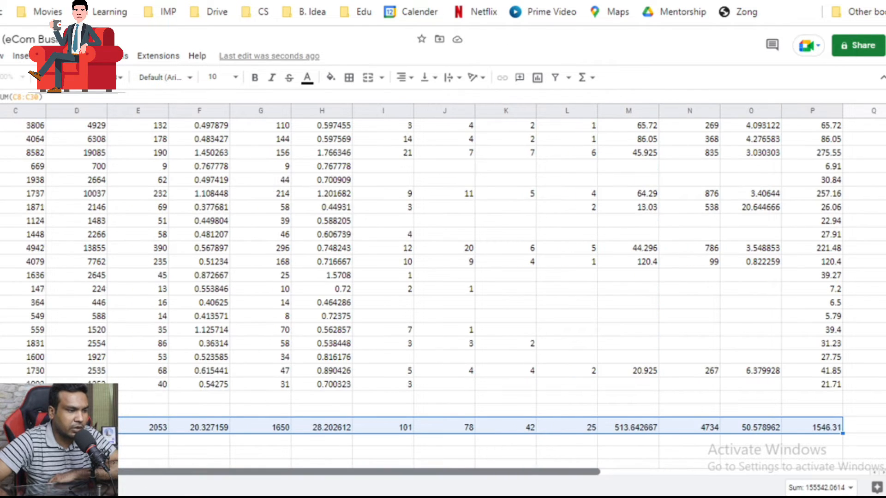
click(83, 427)
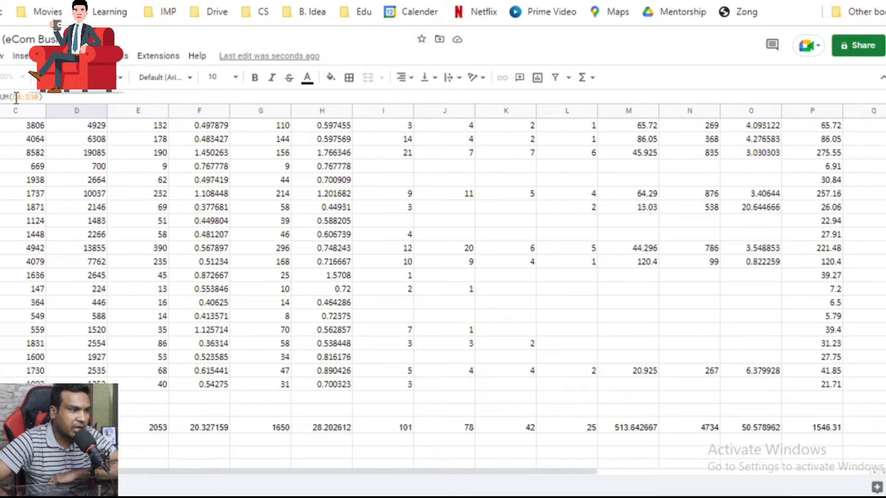
click(142, 430)
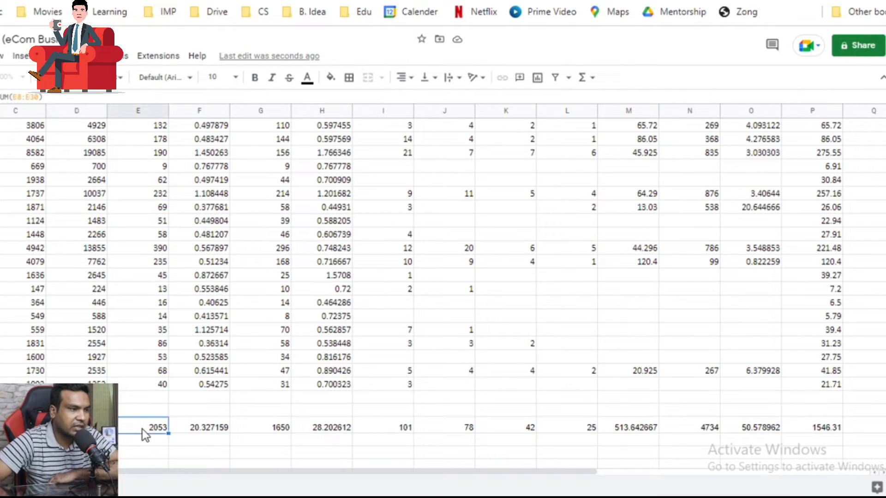
Review the COC total and the CLPC, CPP and ROAS headers to identify which metrics need averages instead of sums
click(200, 434)
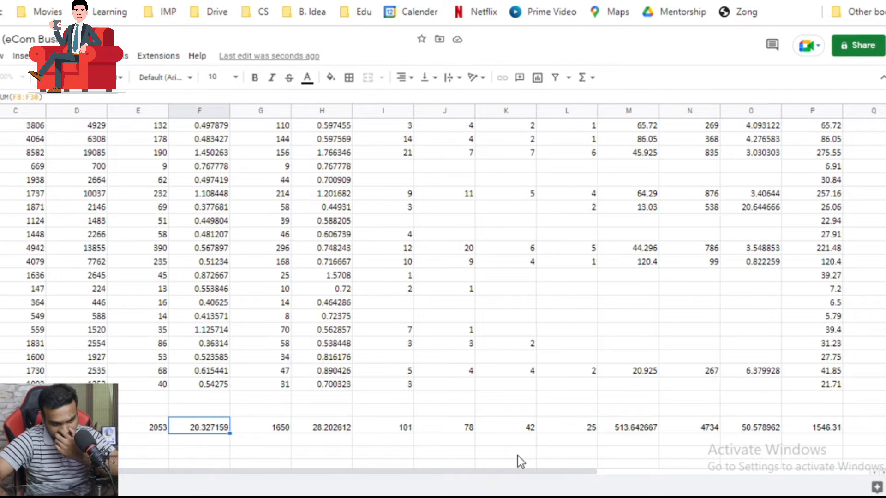
scroll(517, 456, up, 3)
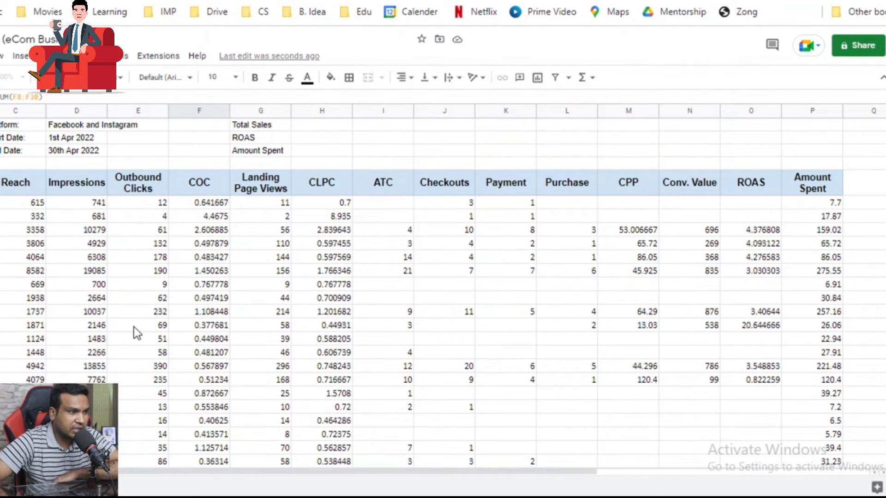
scroll(134, 328, down, 1)
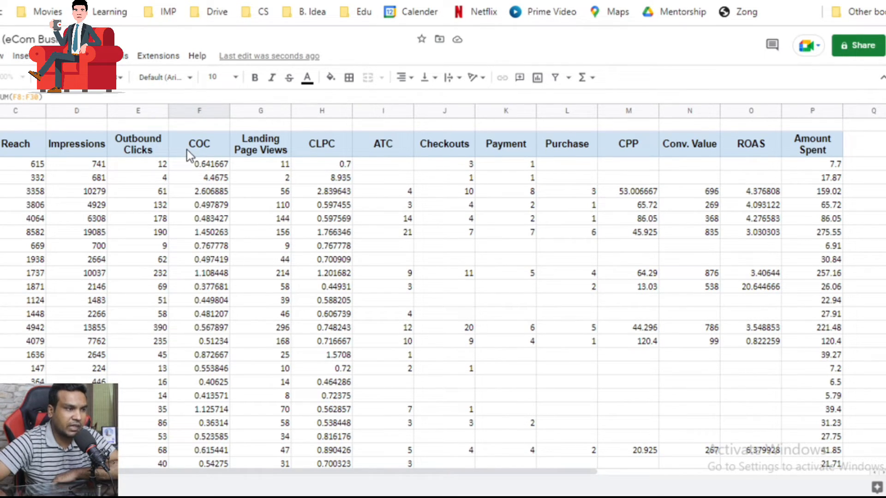
click(322, 148)
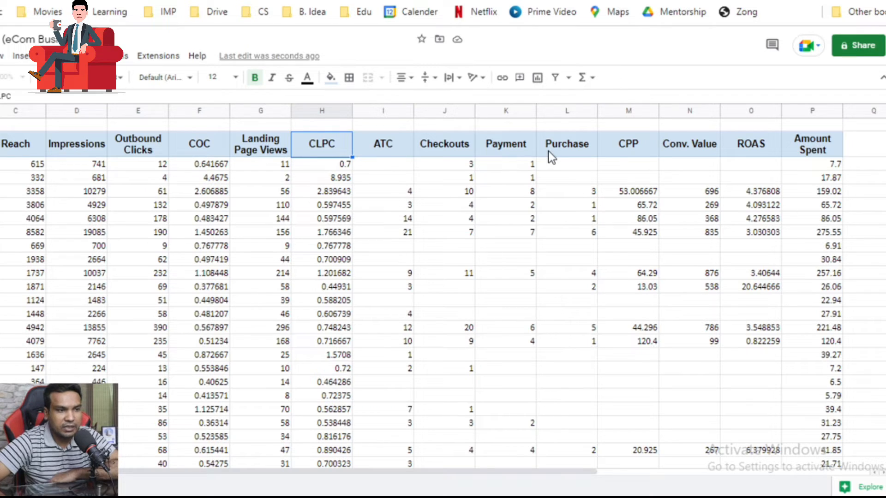
click(619, 142)
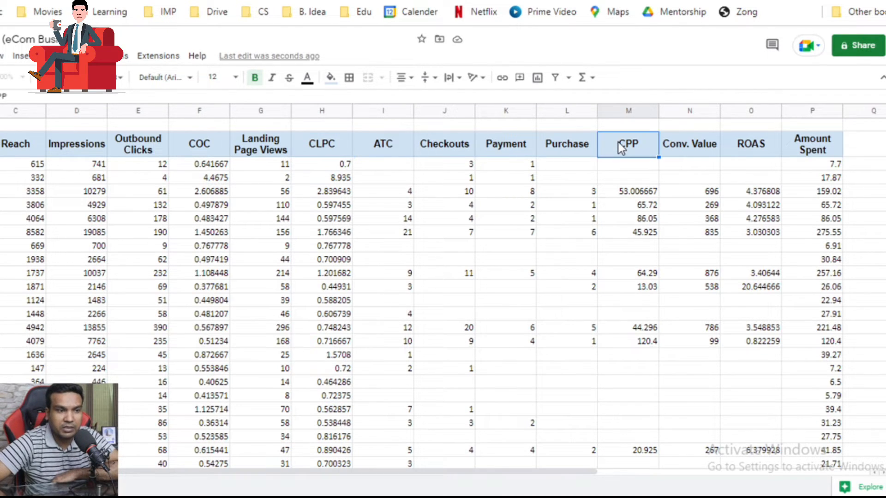
click(749, 145)
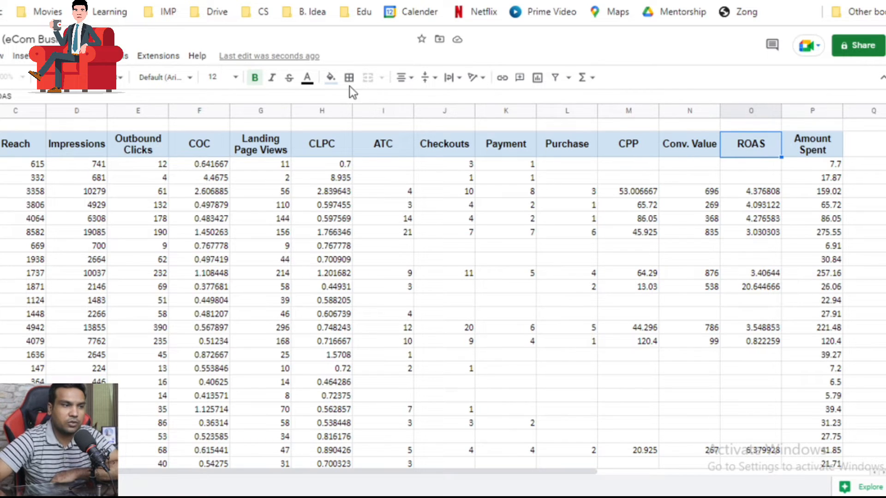
Replace the sum in the COC column's totals row with the formula AVERAGE(F8:F30)
click(193, 152)
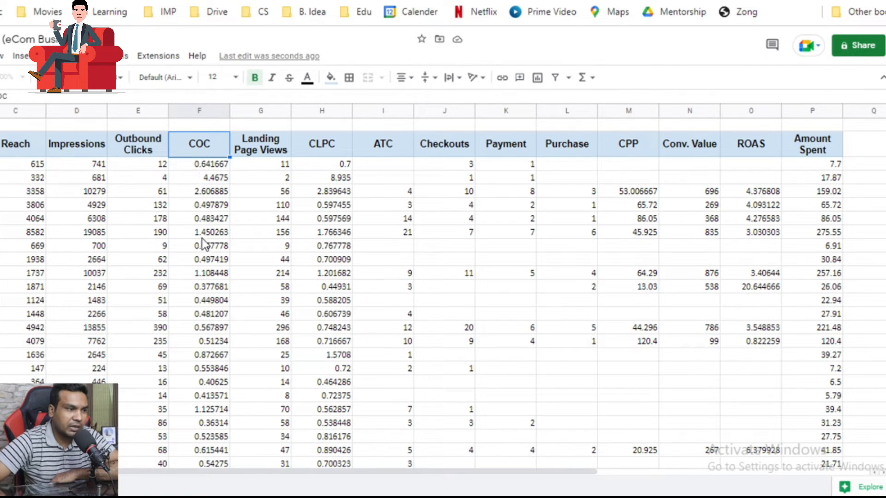
scroll(217, 286, down, 4)
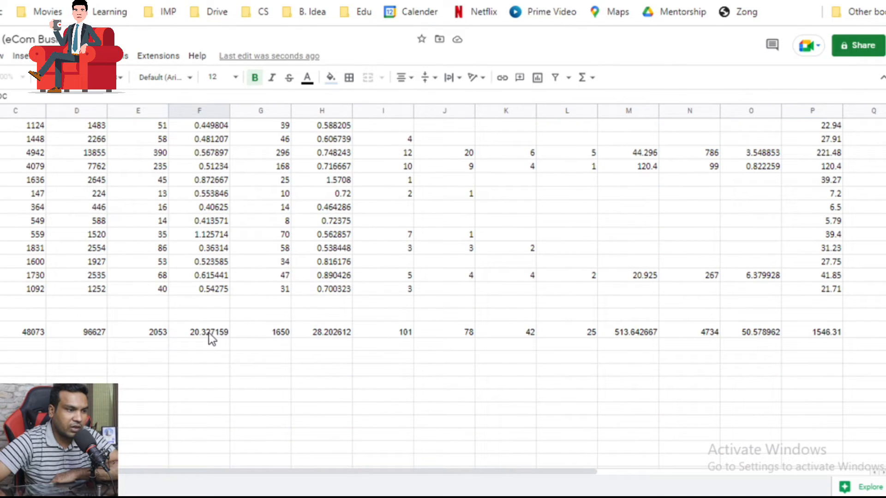
click(208, 333)
text(=)
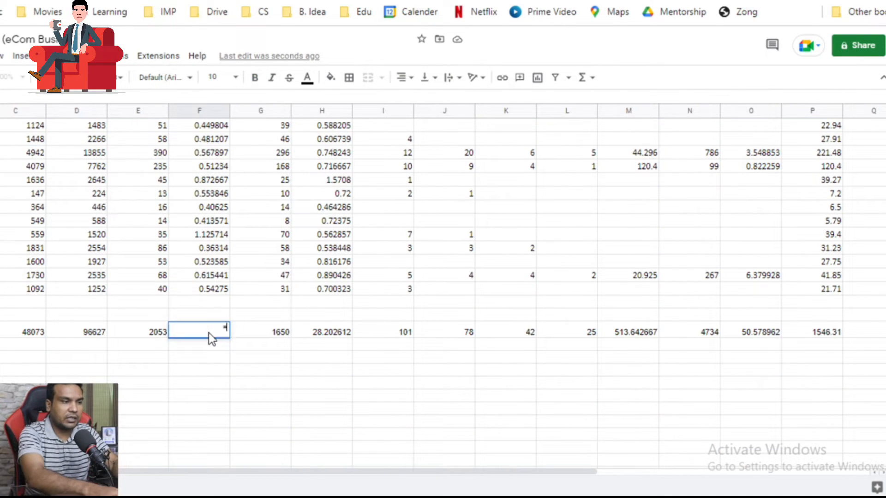
text(average()
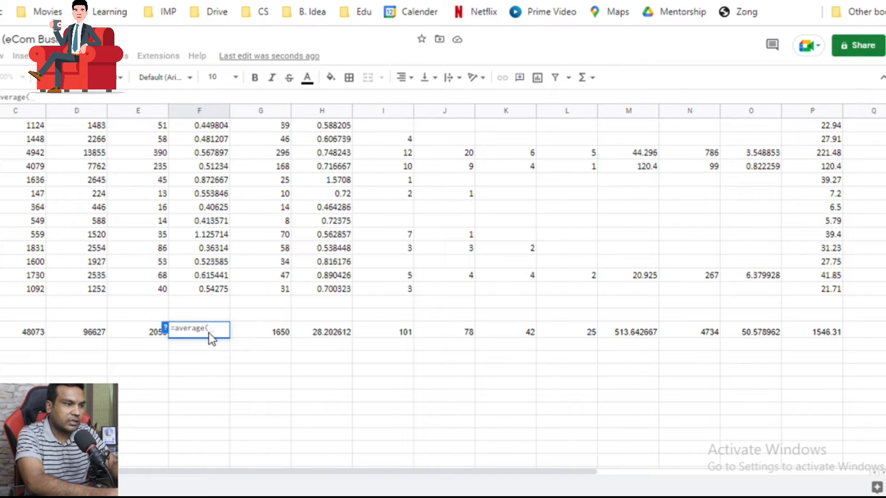
text(f)
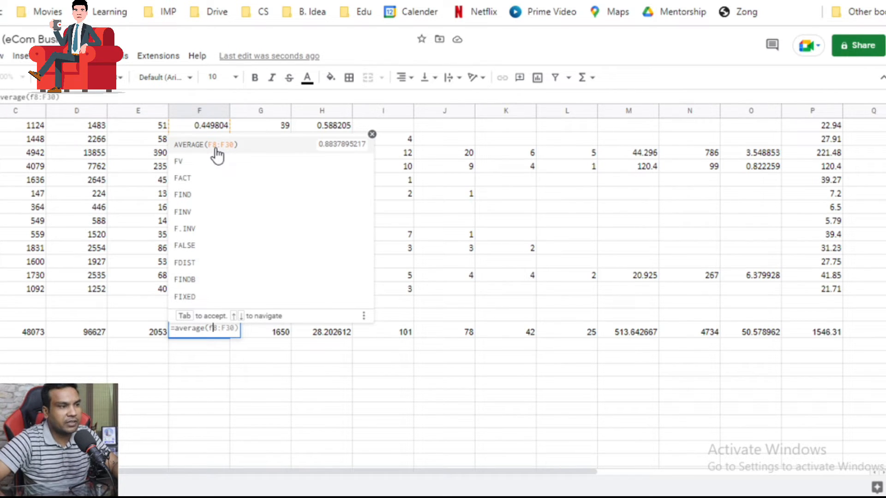
key(Tab)
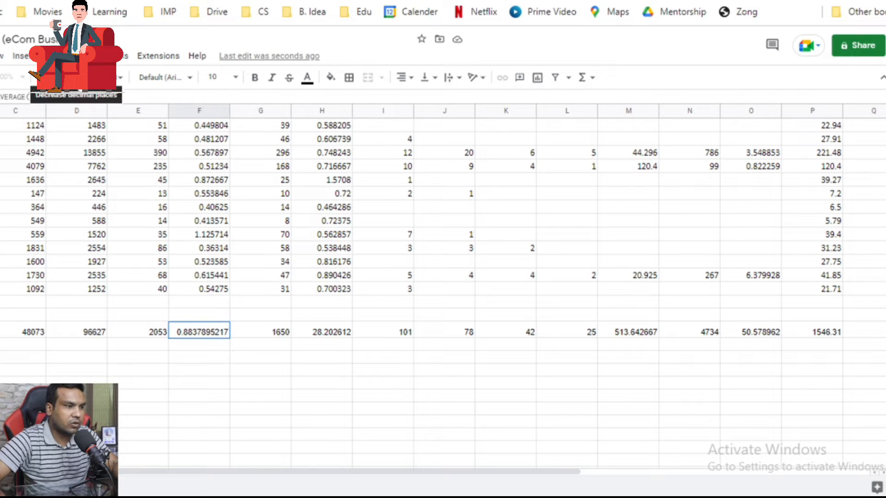
Reduce the COC average in the totals row to two decimal places
click(74, 77)
click(74, 77)
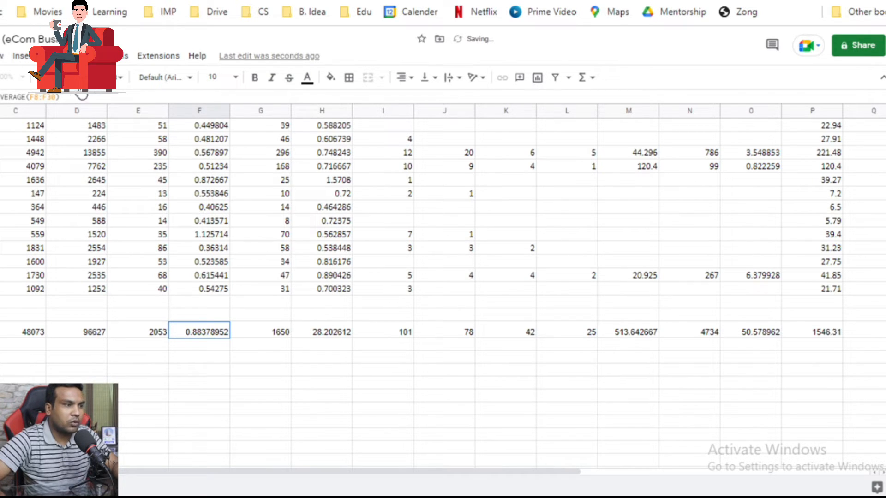
click(73, 77)
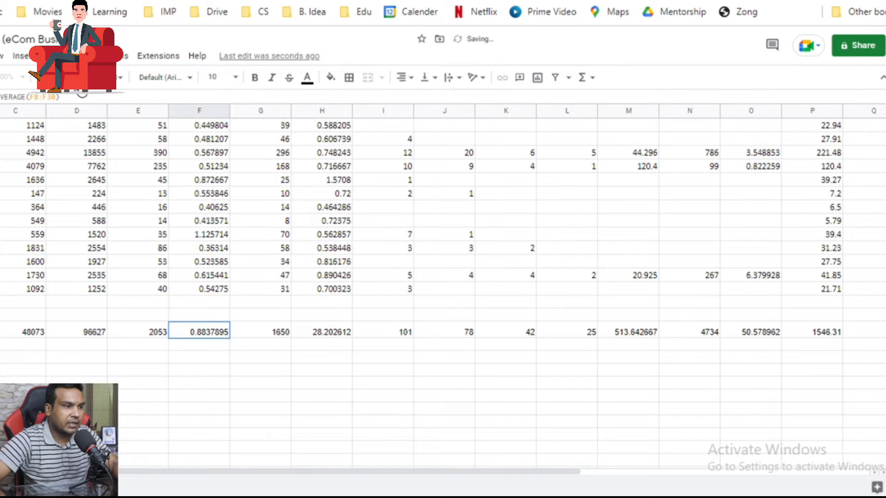
click(74, 77)
click(73, 78)
click(74, 77)
click(74, 77)
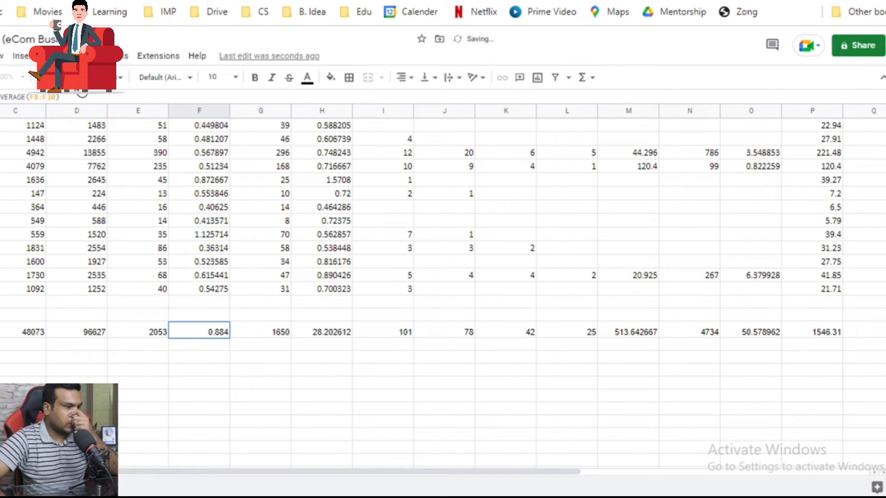
click(74, 77)
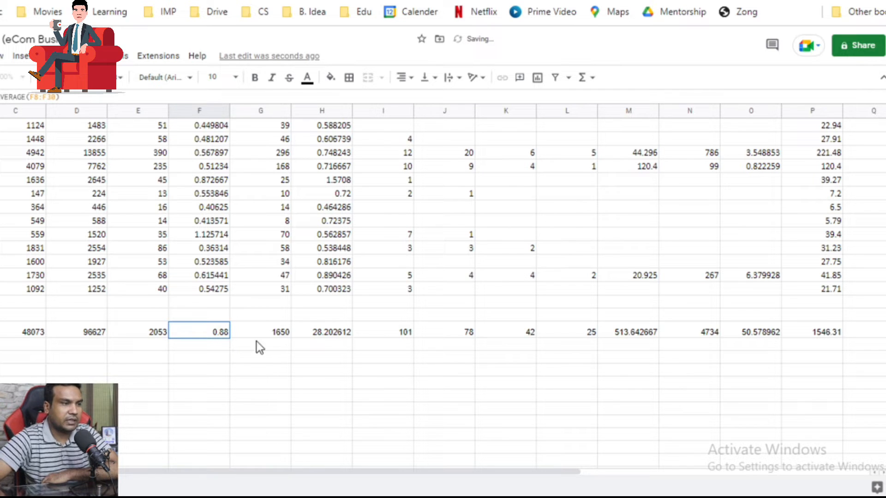
Replace the sum in the CLPC column's totals row with the formula AVERAGE(H8:H30)
click(267, 332)
scroll(267, 331, up, 5)
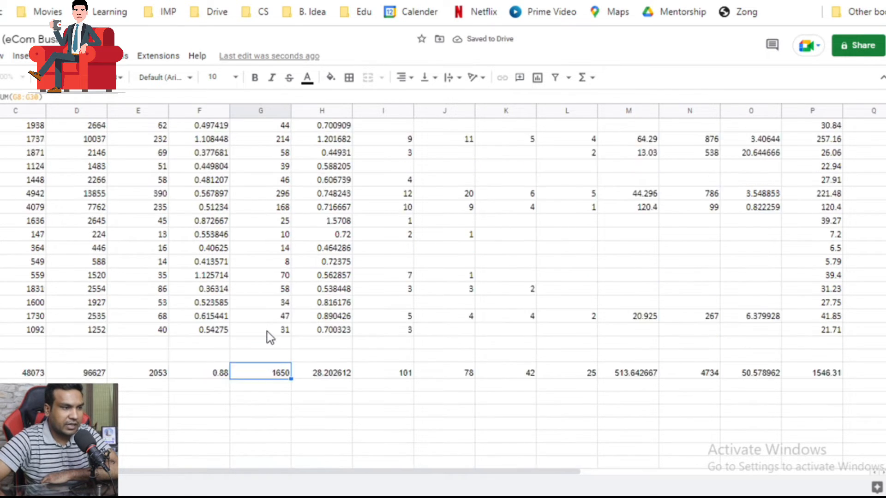
scroll(277, 363, down, 3)
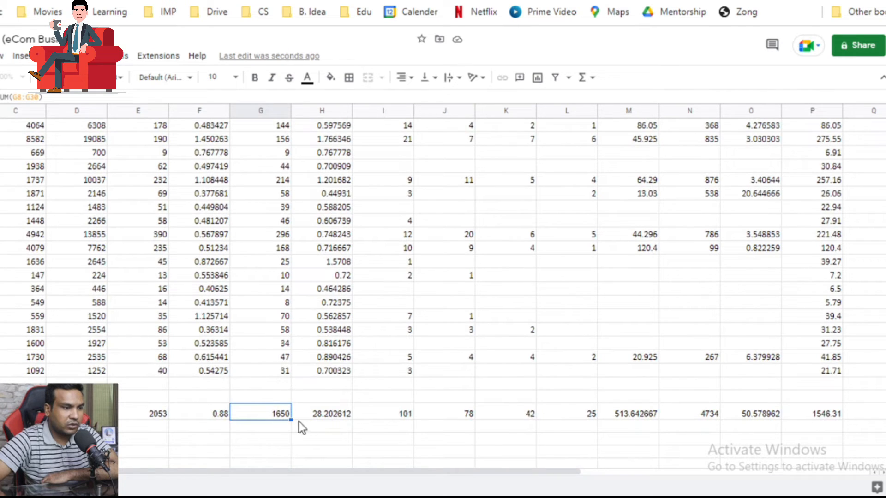
click(324, 417)
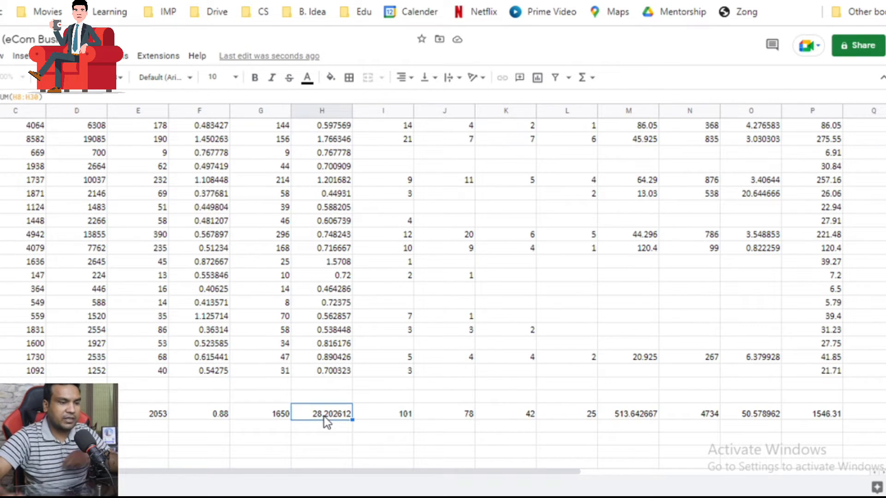
text(=average)
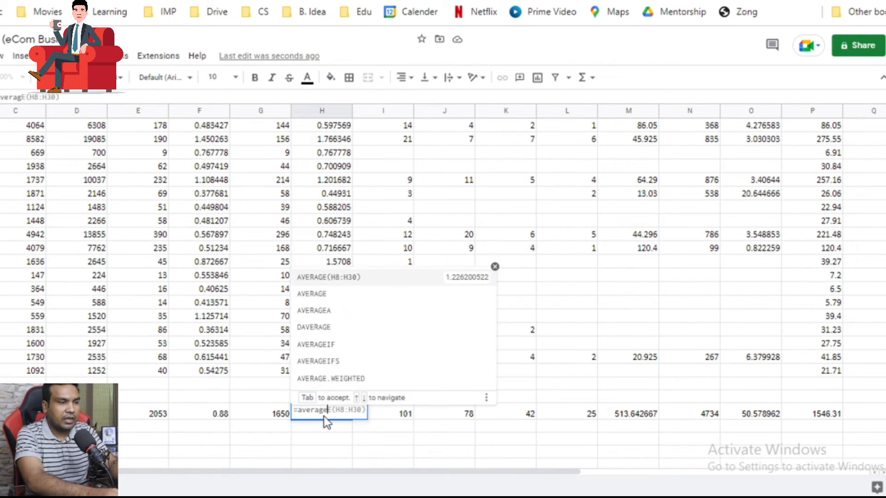
click(303, 279)
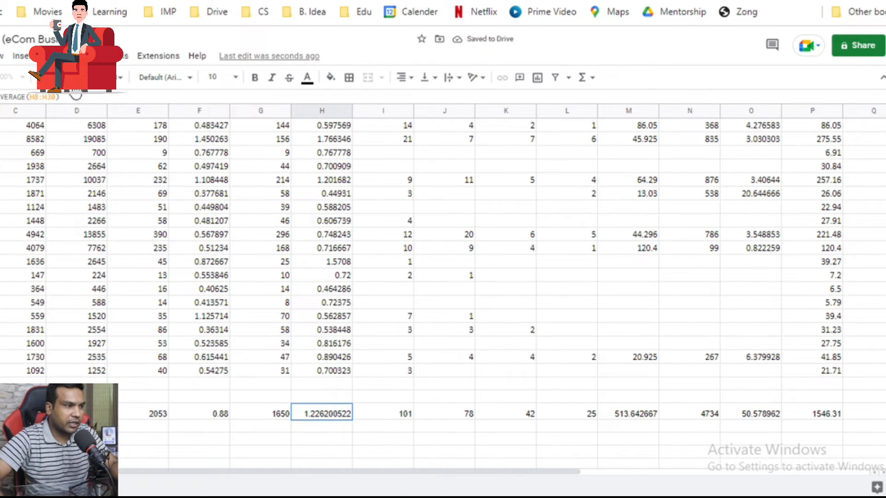
Reduce the CLPC average in the totals row to two decimal places
click(74, 82)
click(75, 82)
click(74, 82)
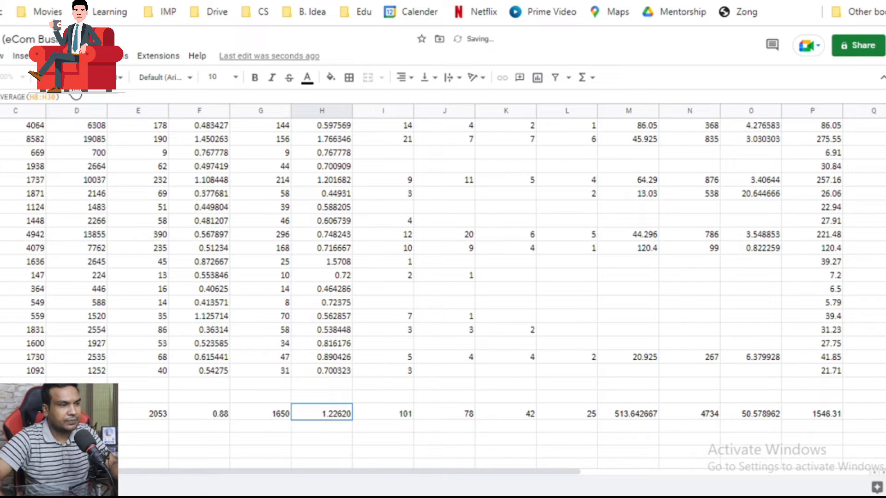
click(74, 82)
click(75, 82)
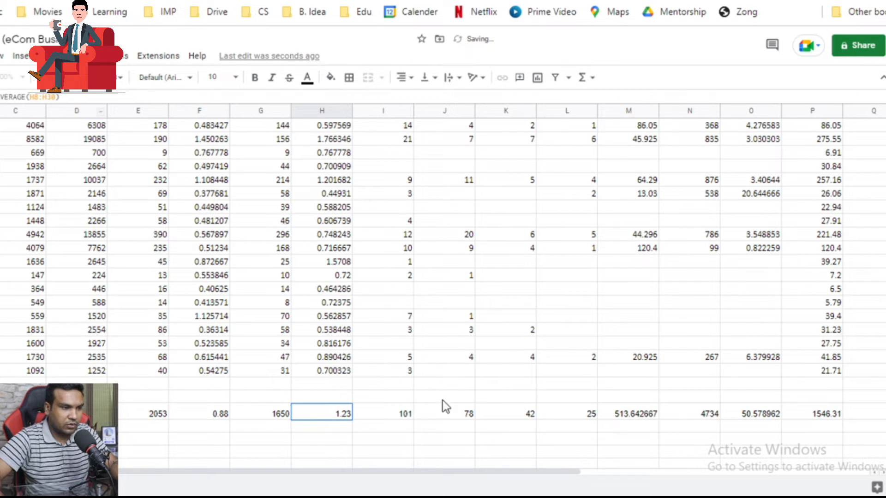
Replace the sum in the CPP column's totals row with the formula AVERAGE(M8:M30)
scroll(448, 418, up, 5)
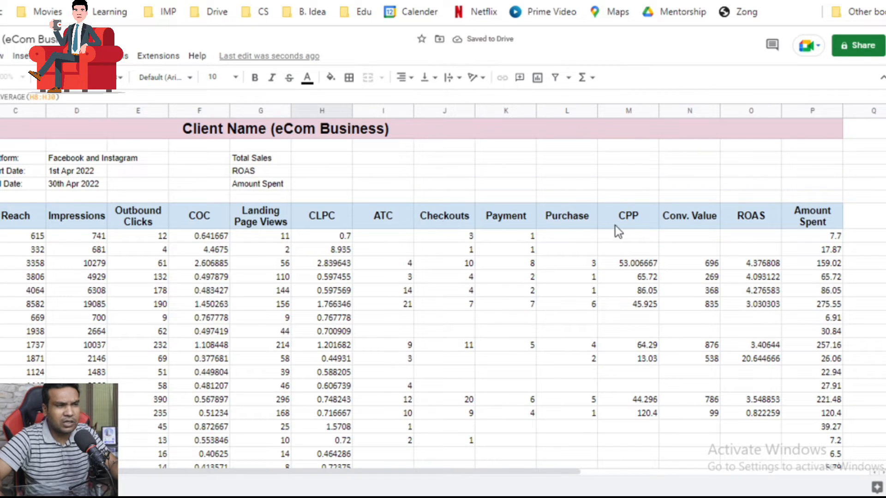
click(633, 214)
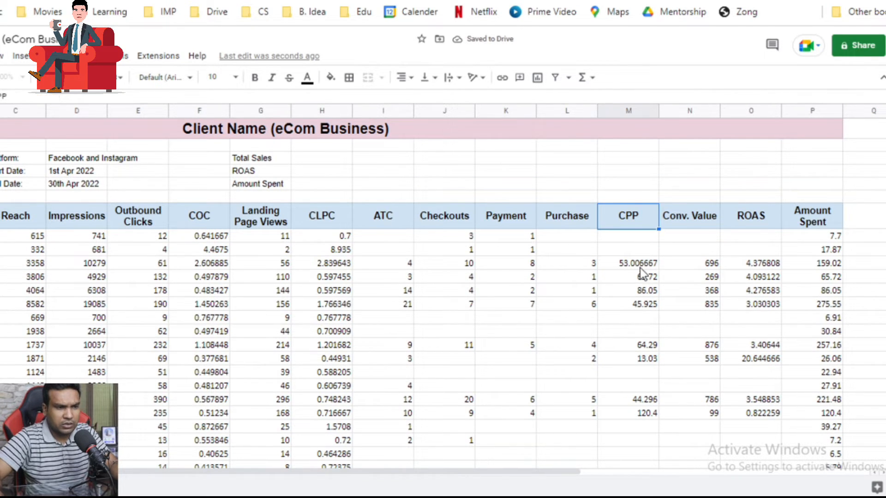
scroll(643, 281, down, 5)
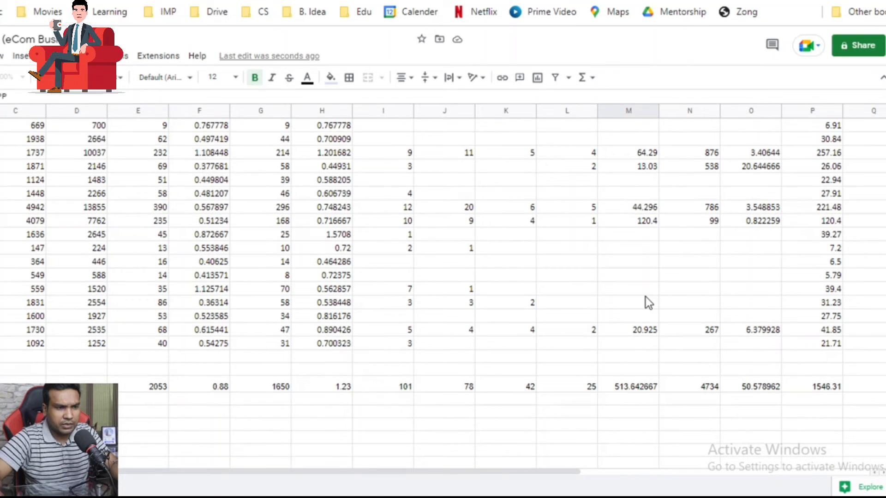
click(636, 389)
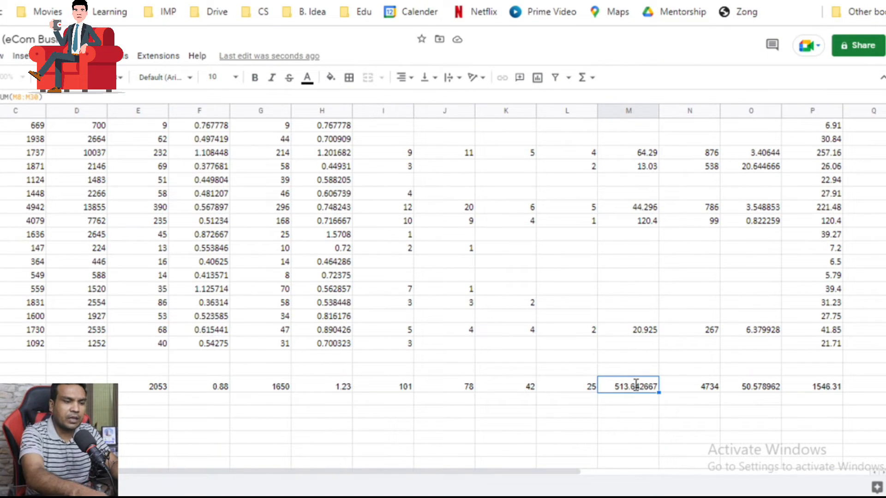
text(=average)
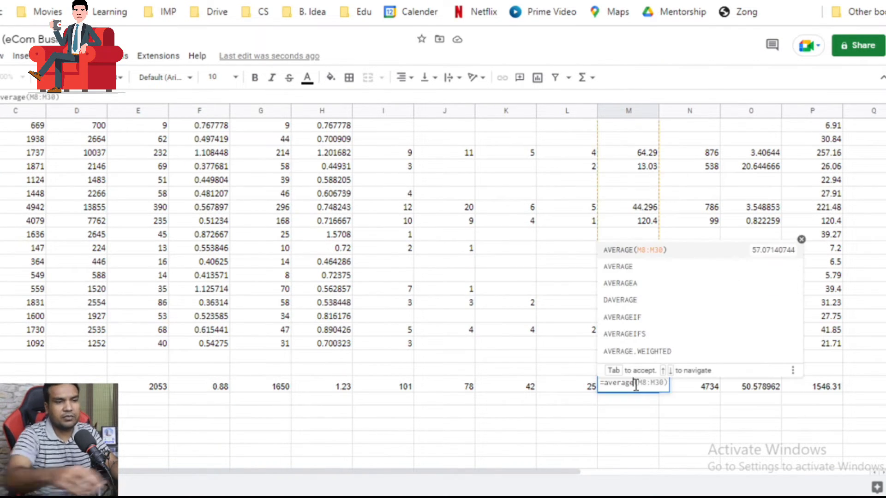
click(636, 256)
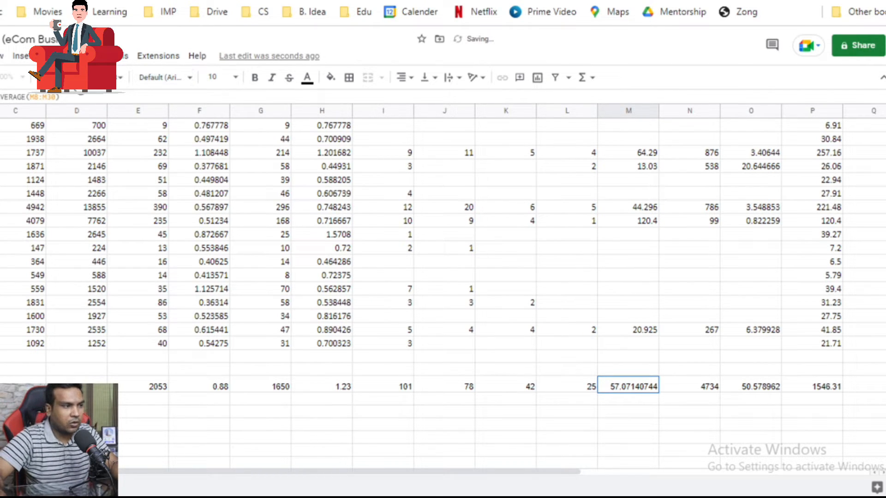
Reduce the CPP average in the totals row to two decimal places
click(80, 81)
click(79, 81)
click(79, 81)
click(79, 81)
click(79, 81)
click(80, 81)
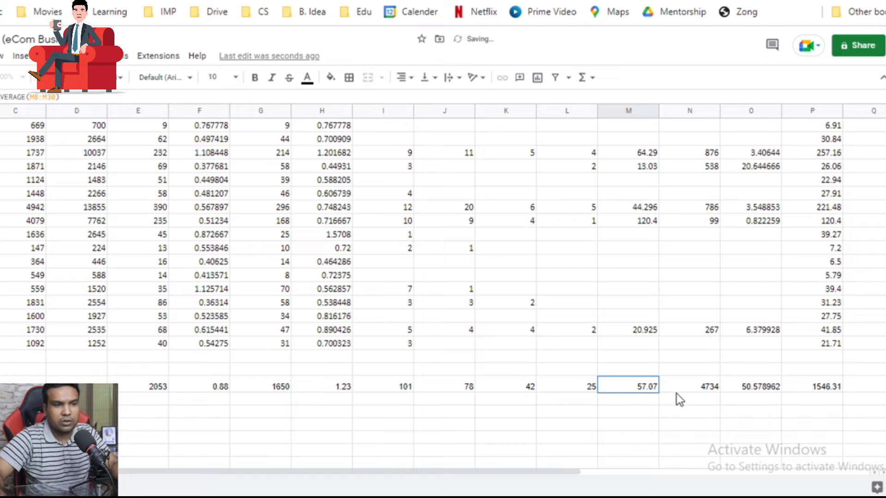
Check the Conv. Value column's entries and its sum formula in the totals row
scroll(677, 394, up, 5)
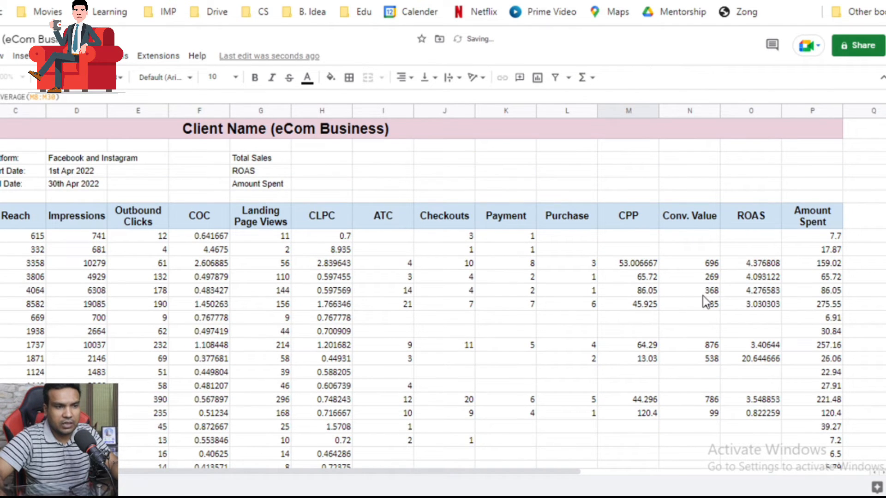
scroll(702, 267, down, 5)
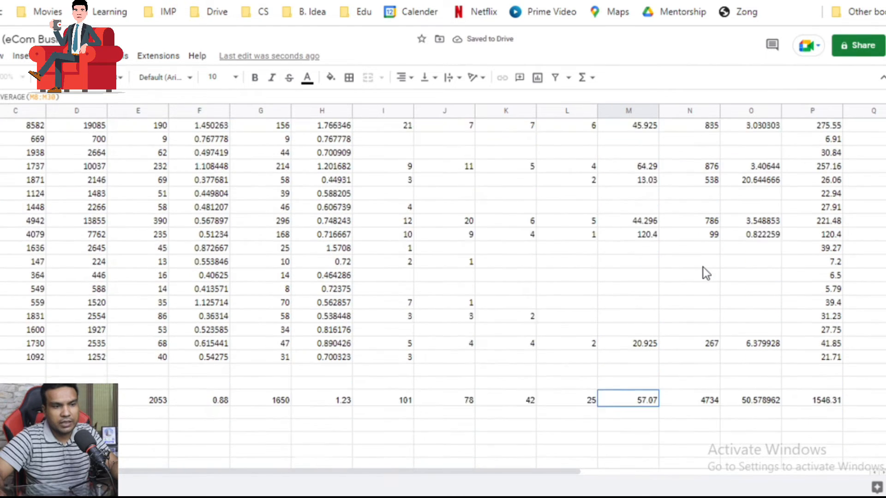
click(704, 387)
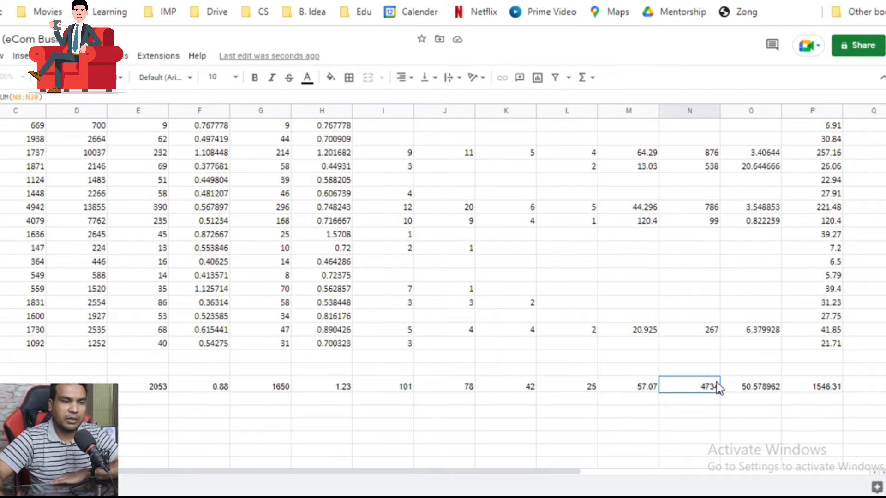
scroll(721, 386, up, 4)
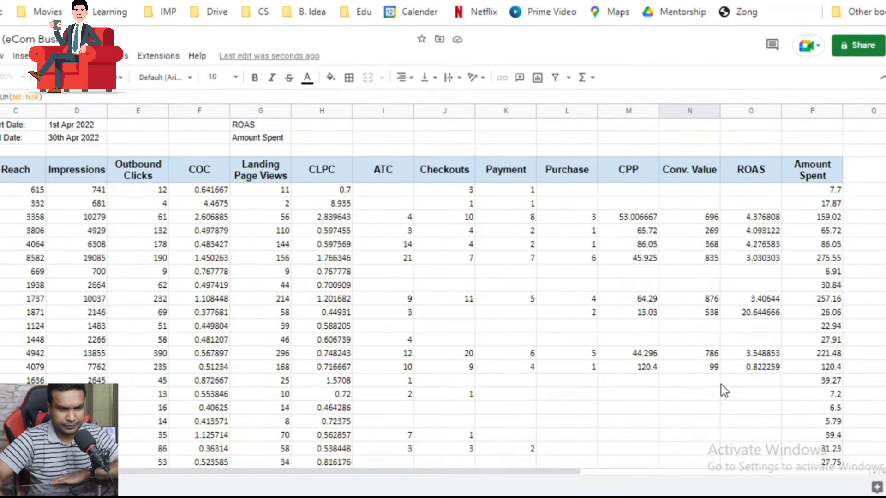
scroll(722, 389, down, 3)
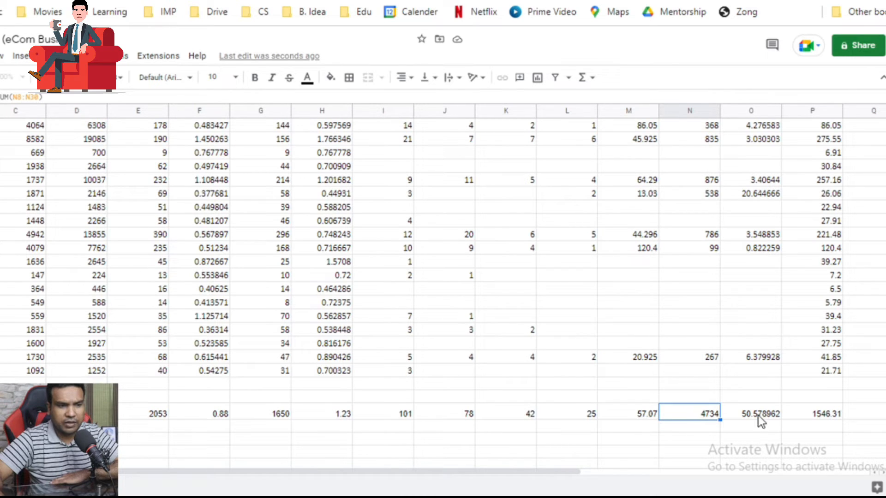
Replace the sum in the ROAS column's totals row with the formula AVERAGE(O8:O30)
click(757, 414)
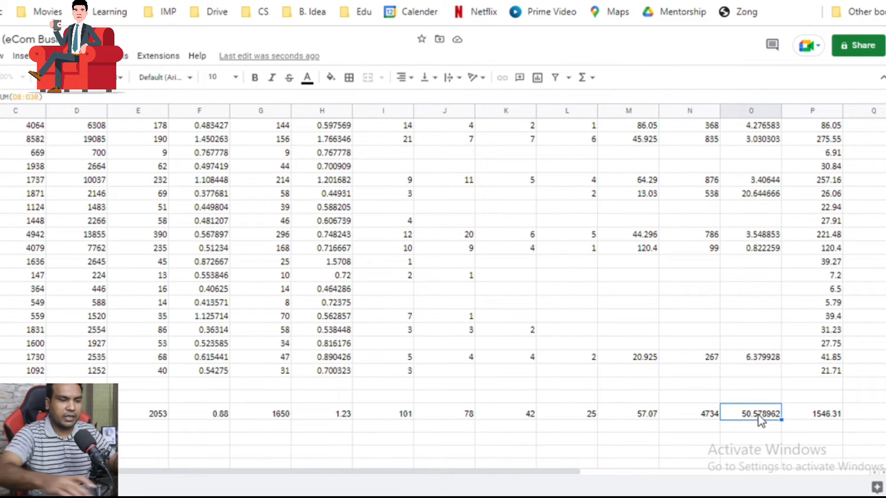
text(=averr)
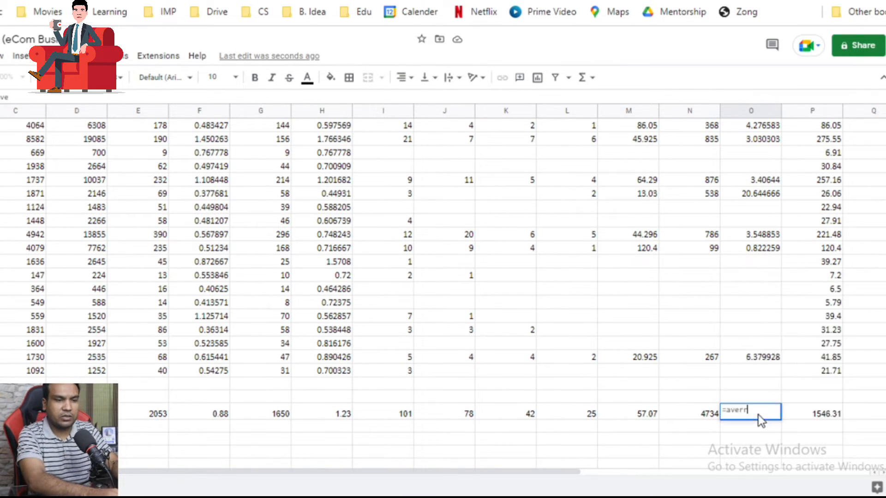
key(BackSpace)
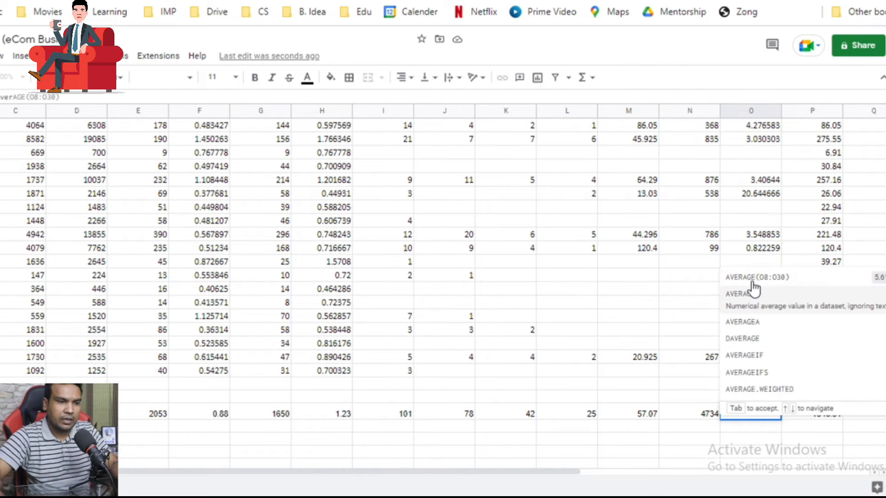
click(752, 279)
key(Return)
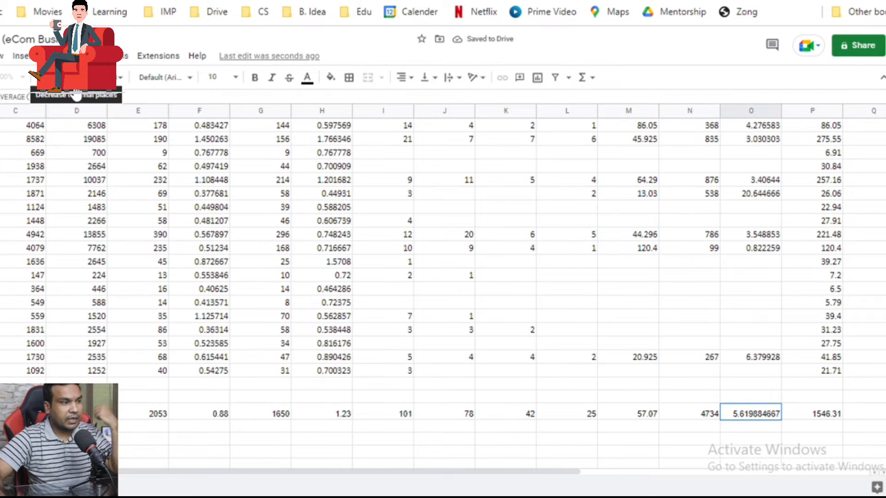
Reduce the ROAS average in the totals row to two decimal places
click(74, 85)
click(74, 85)
click(74, 84)
click(74, 85)
click(74, 85)
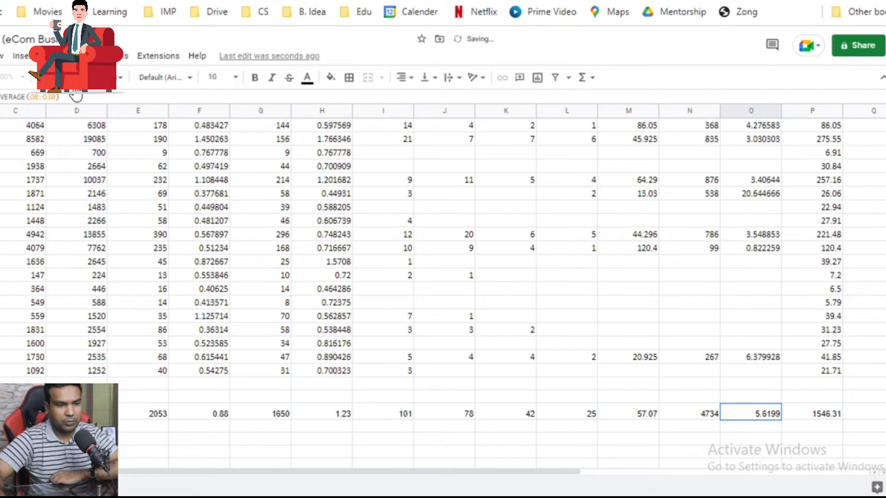
click(74, 85)
click(74, 85)
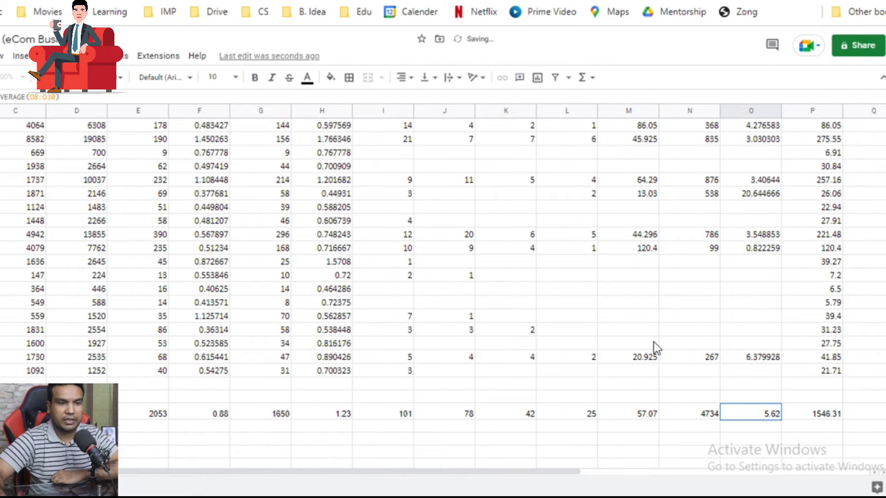
Add a dollar sign in front of the first Amount Spent entry, 7.7, and check the column's total
scroll(655, 344, up, 3)
scroll(654, 342, down, 2)
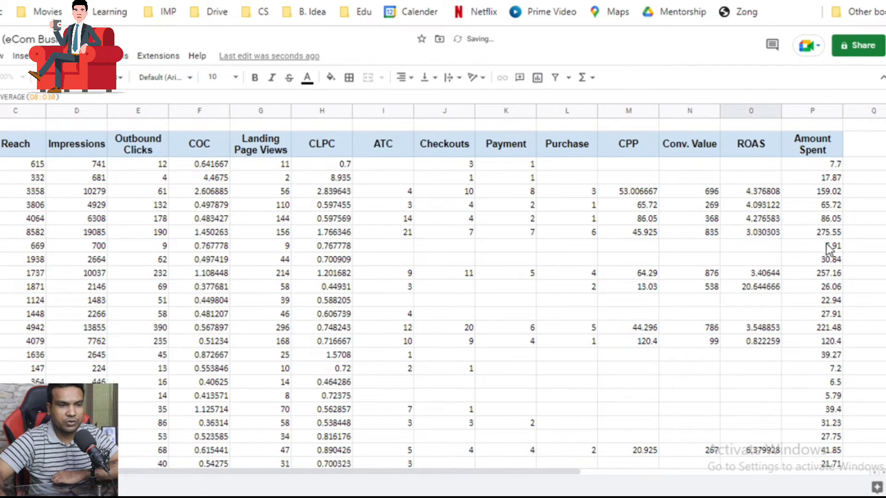
scroll(826, 244, down, 3)
scroll(826, 244, up, 3)
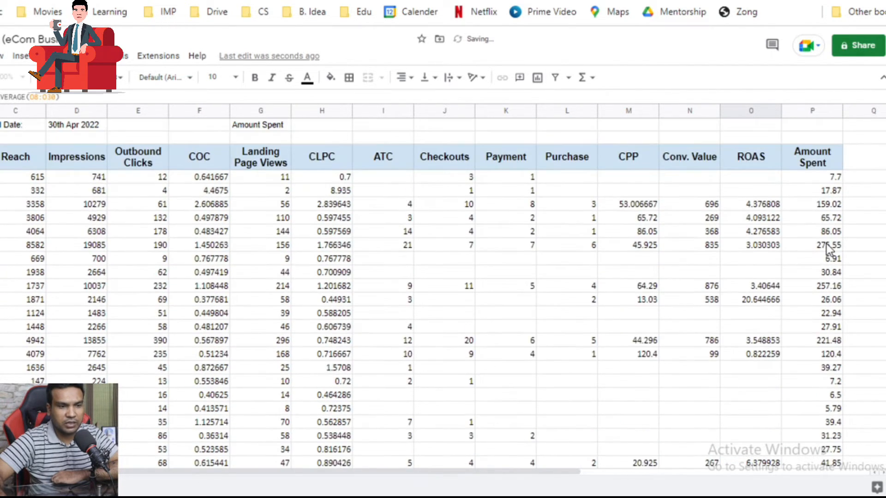
click(819, 176)
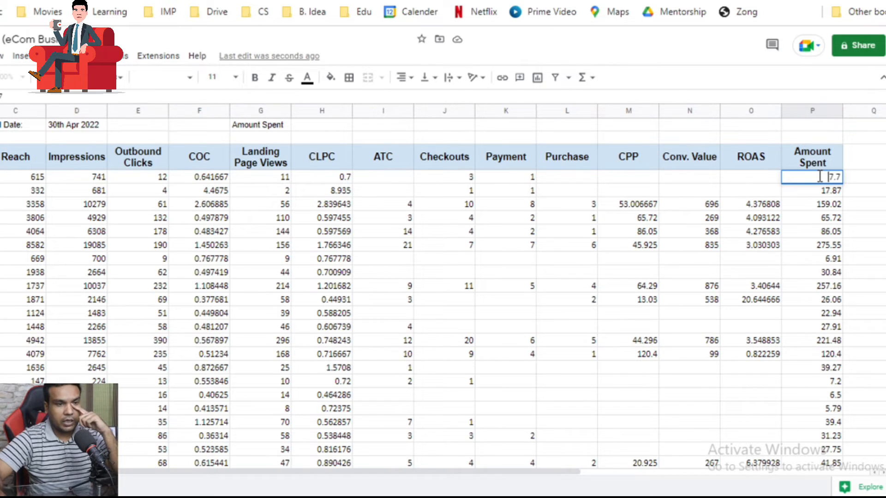
scroll(847, 339, down, 3)
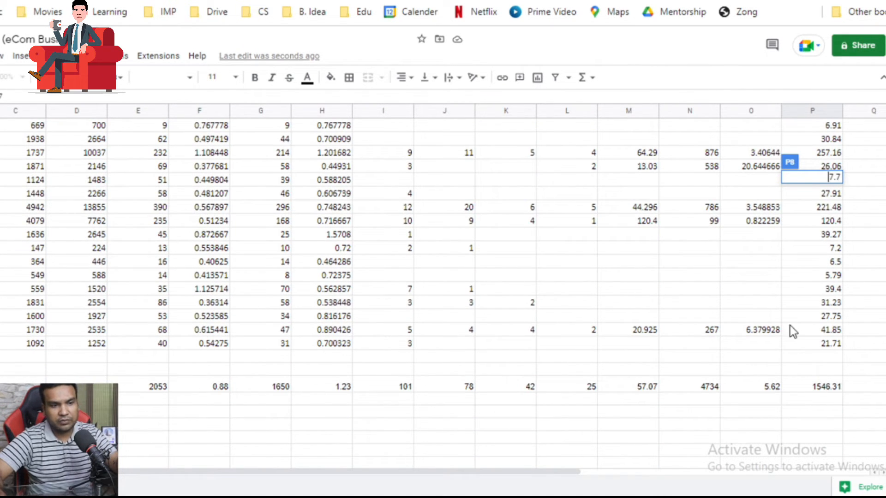
scroll(776, 300, up, 4)
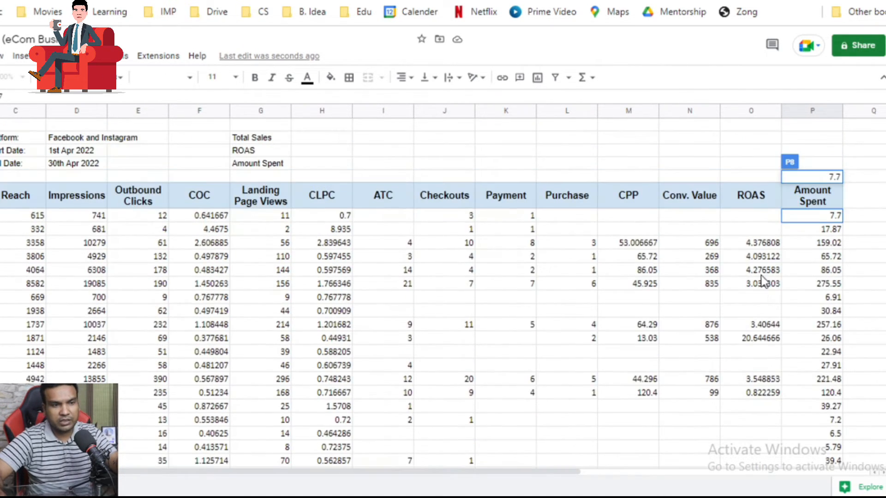
click(809, 217)
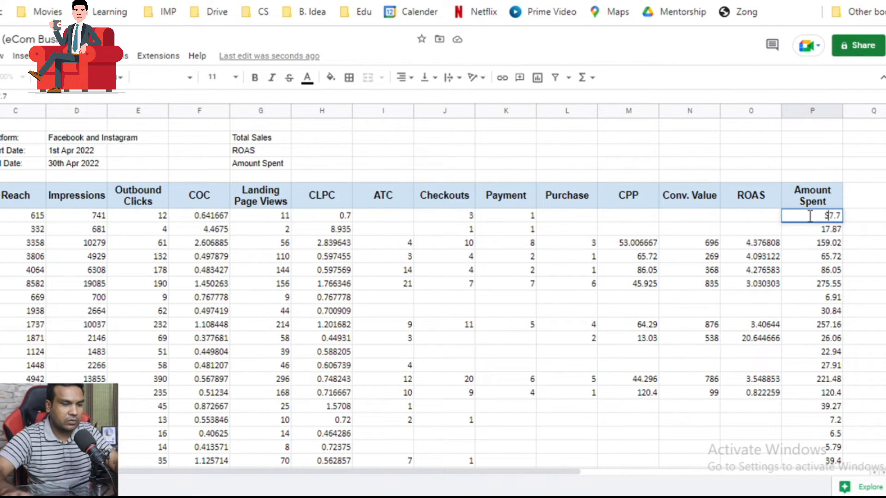
key(Return)
scroll(826, 301, down, 3)
scroll(826, 301, down, 2)
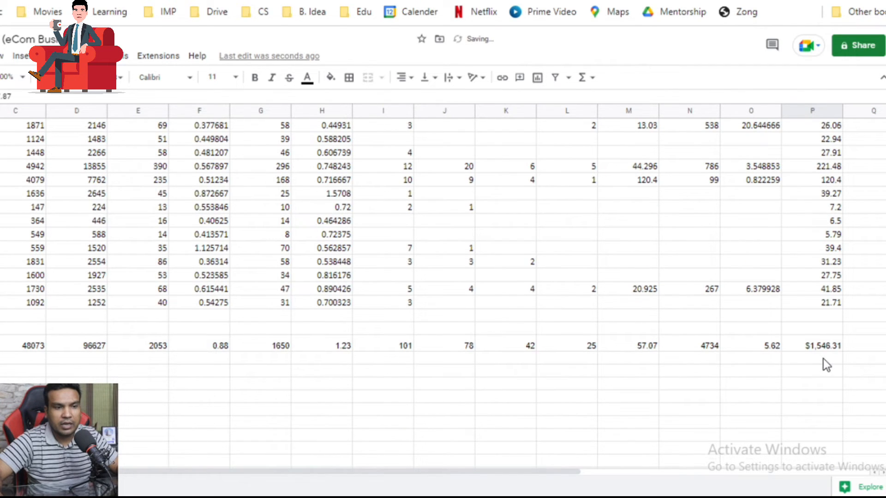
Format all the daily Amount Spent entries as dollar currency
scroll(823, 365, up, 5)
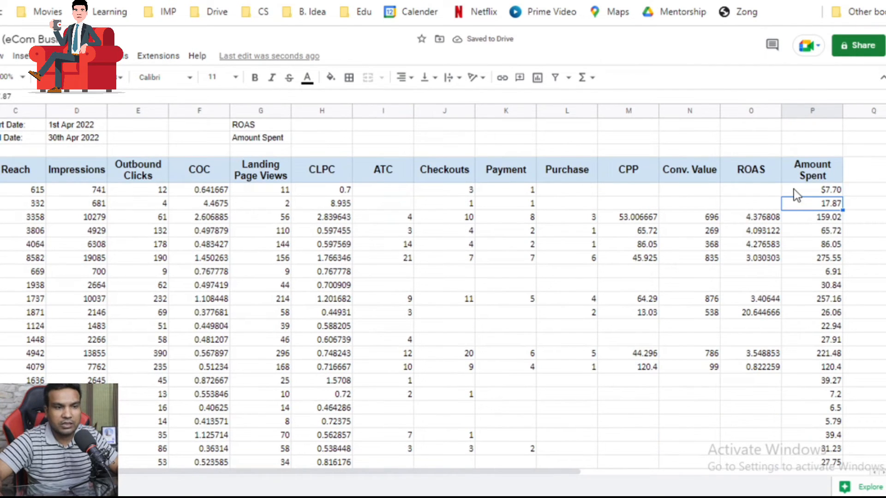
click(793, 189)
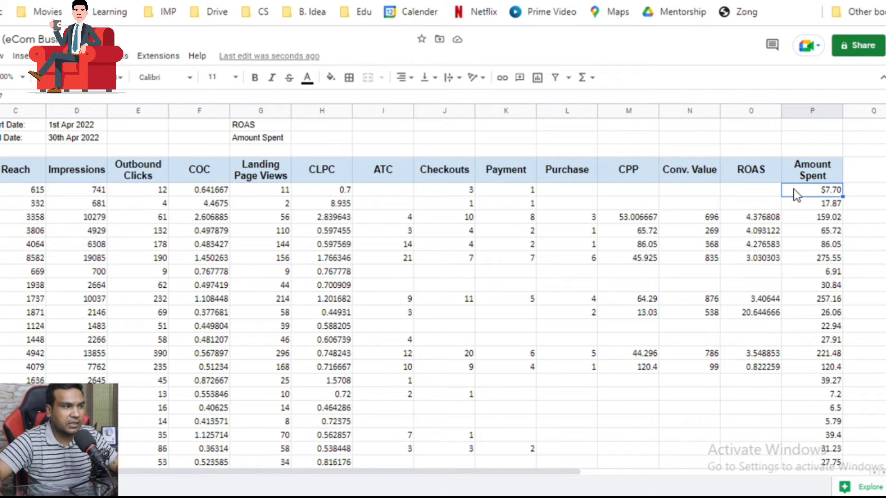
drag(801, 193, 802, 320)
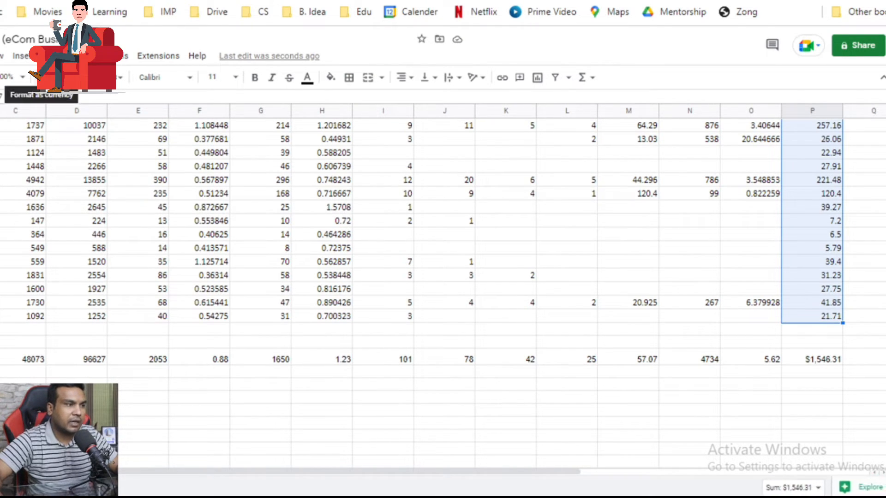
click(41, 77)
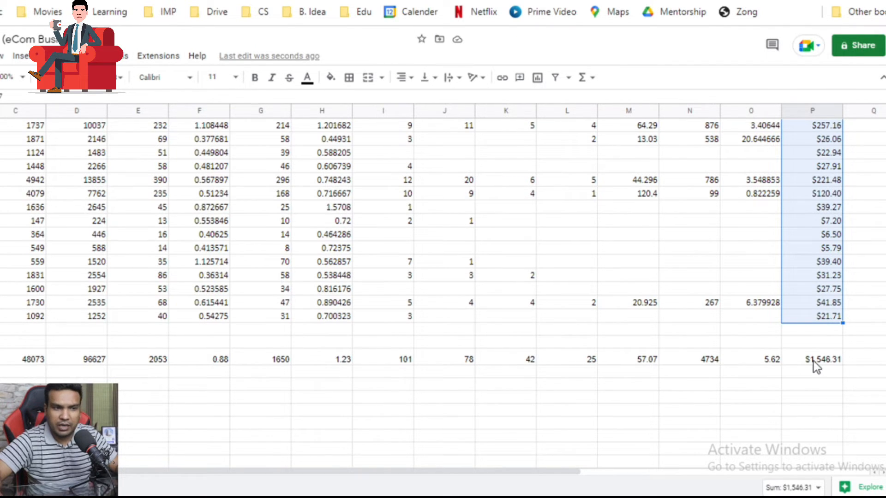
Format the CPP and Conv. Value columns as dollar currency, from their first entries through the totals row
scroll(714, 329, up, 3)
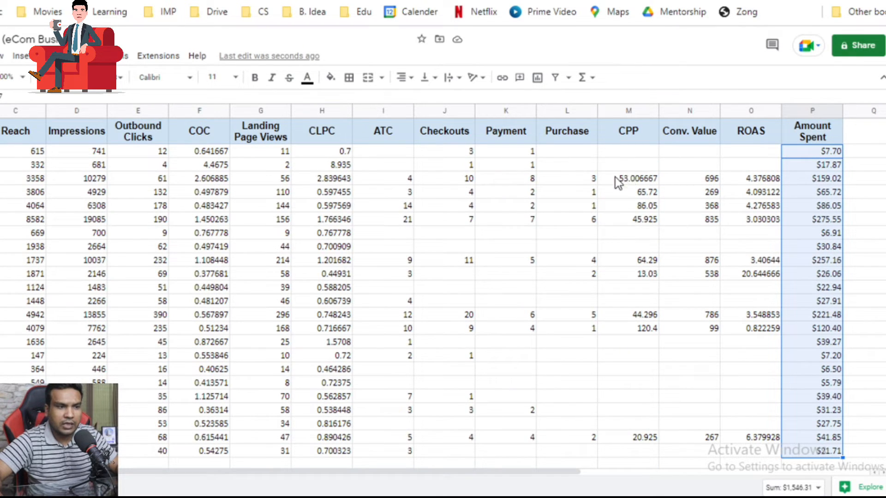
drag(629, 178, 686, 382)
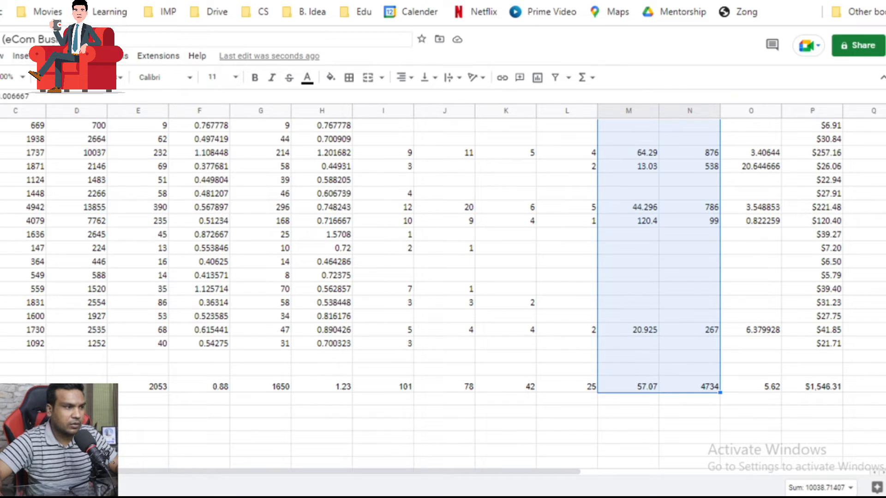
key(ctrl+shift+4)
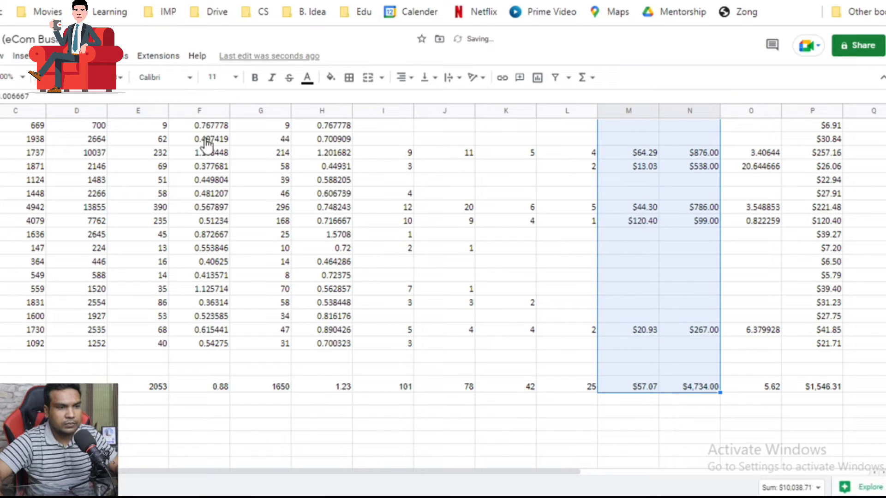
Format the COC column as dollar currency, from its first entry through the totals row
scroll(523, 298, up, 5)
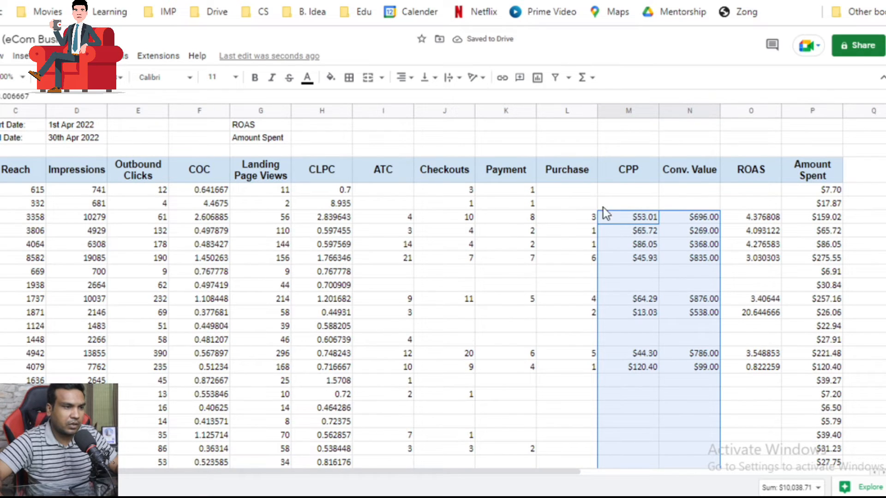
scroll(347, 236, down, 1)
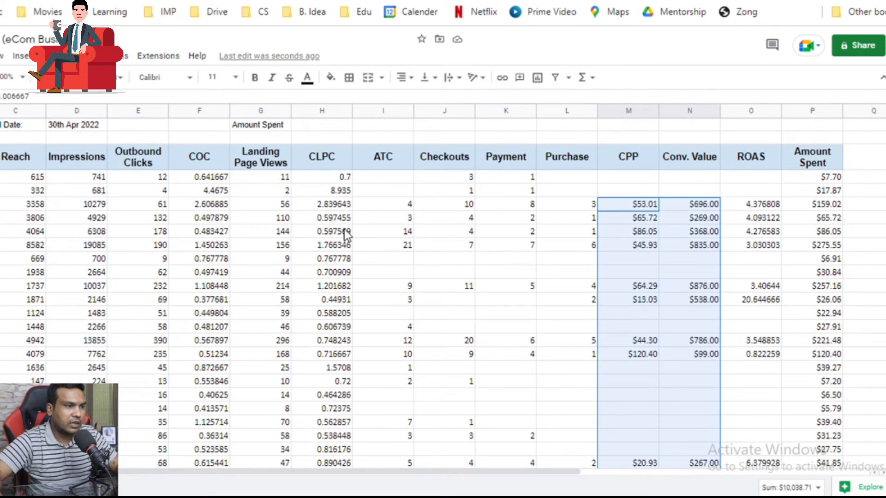
scroll(313, 244, down, 4)
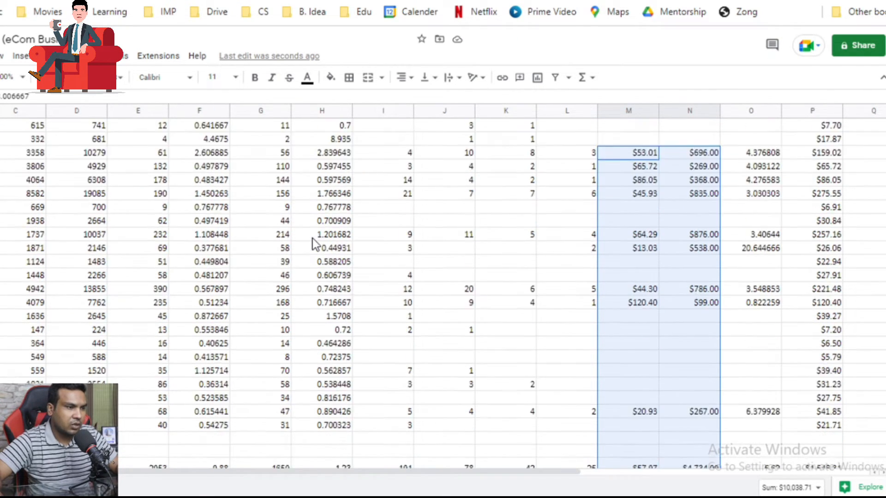
scroll(314, 243, up, 3)
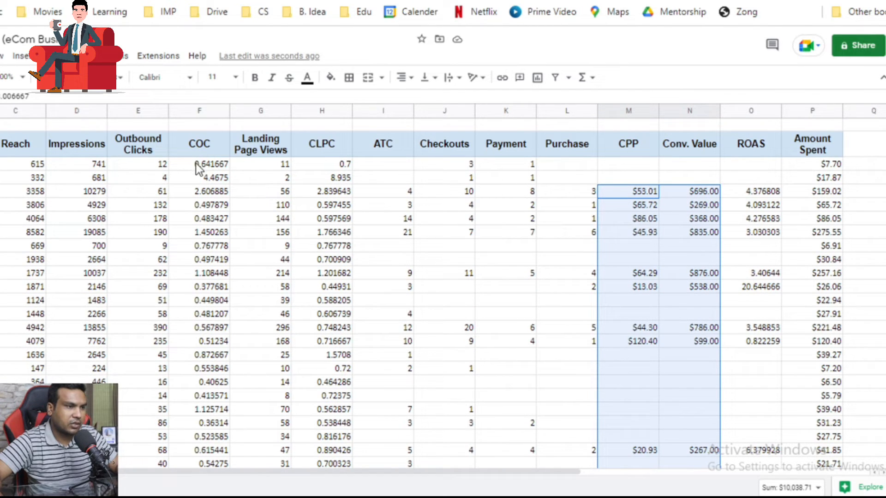
drag(198, 164, 194, 409)
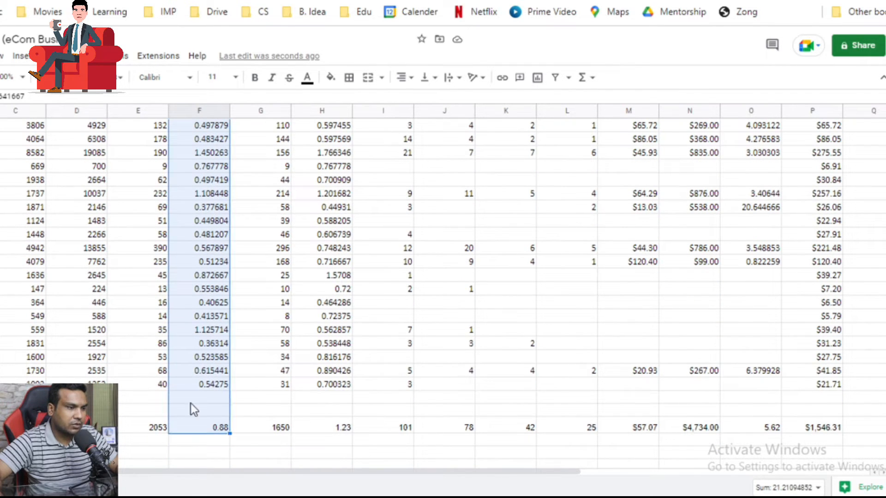
click(39, 83)
Format the CLPC column as dollar currency, from its first entry through the totals row
scroll(293, 220, up, 3)
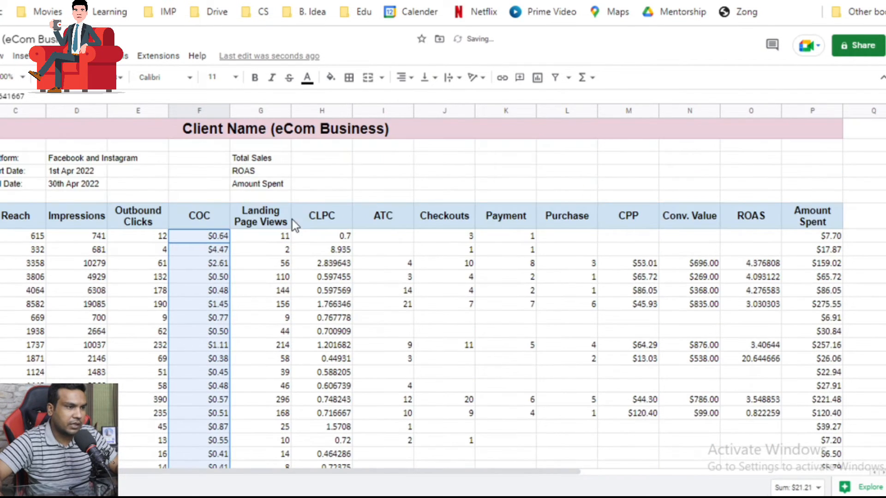
drag(323, 236, 328, 428)
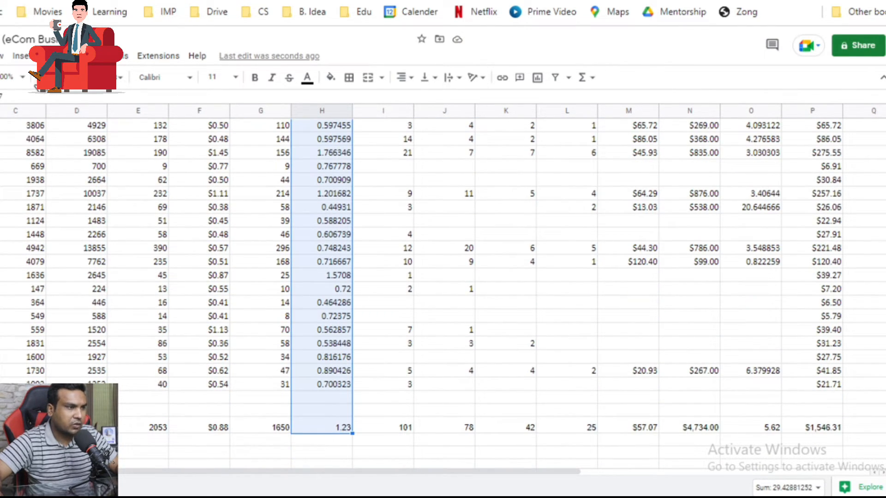
click(40, 80)
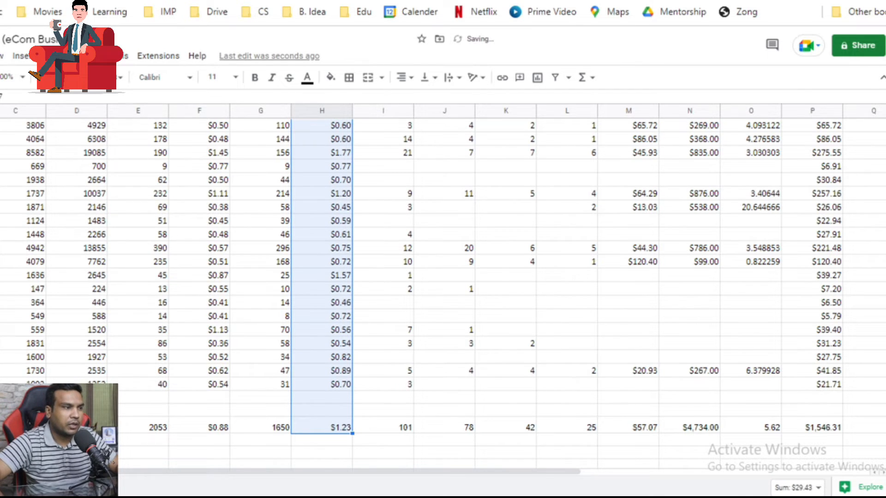
Browse the available custom currencies for the CLPC column and close the list without applying one
click(55, 56)
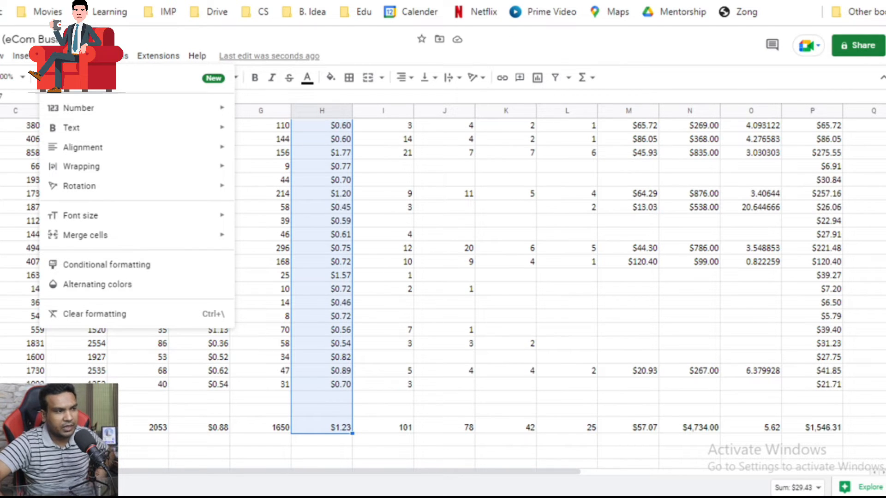
click(158, 56)
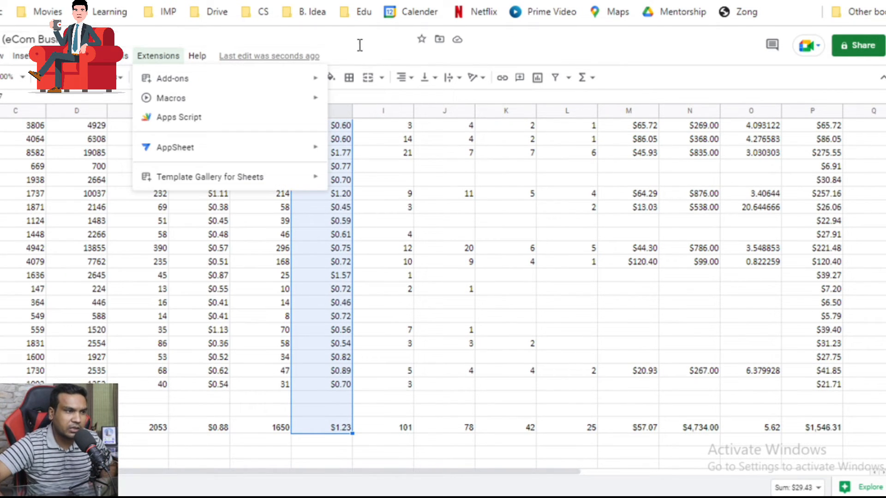
click(364, 42)
click(120, 79)
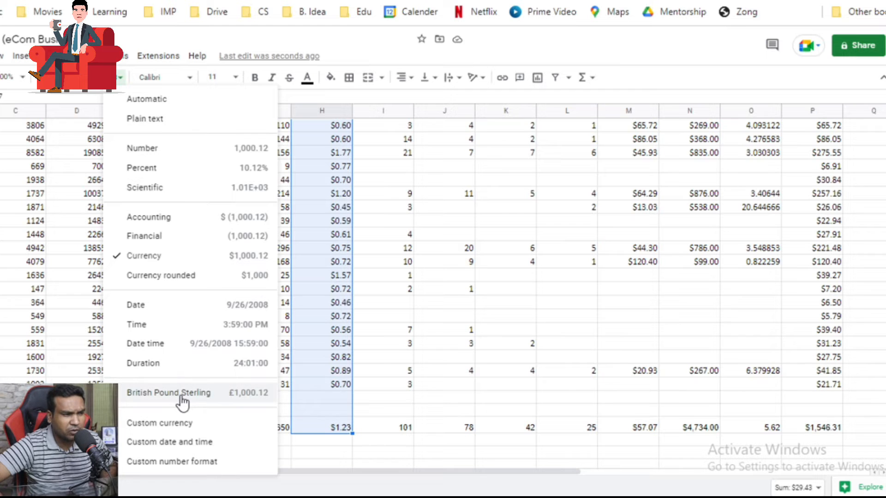
click(170, 425)
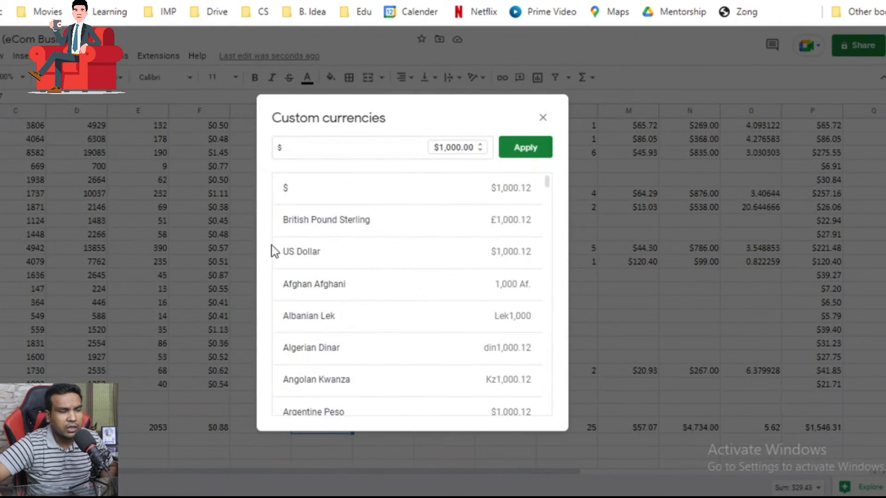
scroll(478, 290, down, 15)
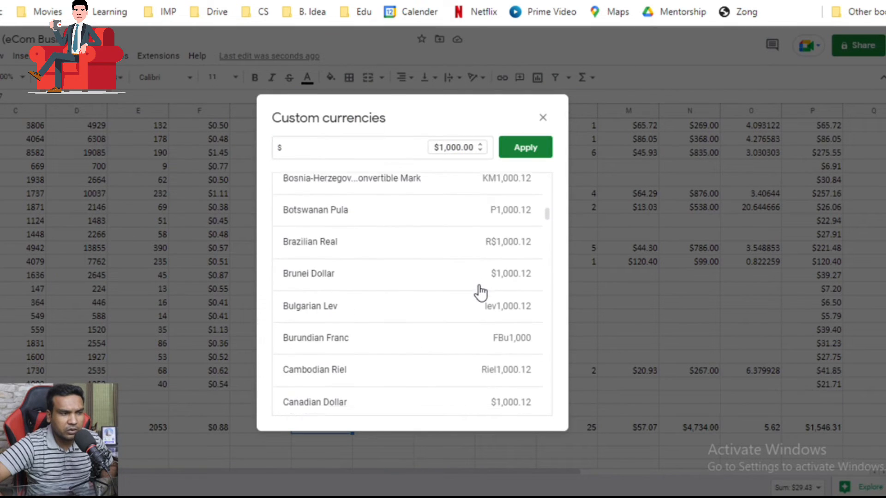
scroll(480, 292, down, 15)
scroll(480, 291, up, 20)
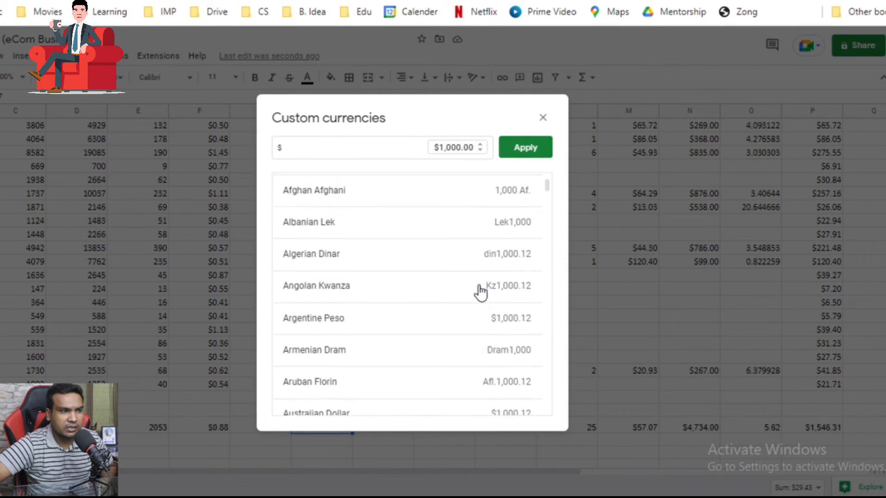
scroll(480, 292, up, 2)
click(541, 121)
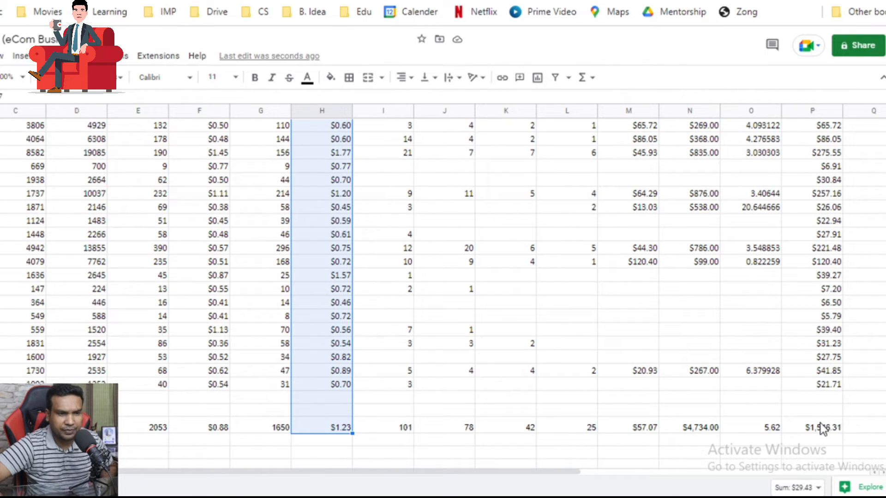
Fill the whole totals row with a light red background colour, from the Amount Spent total back to the first column
click(682, 432)
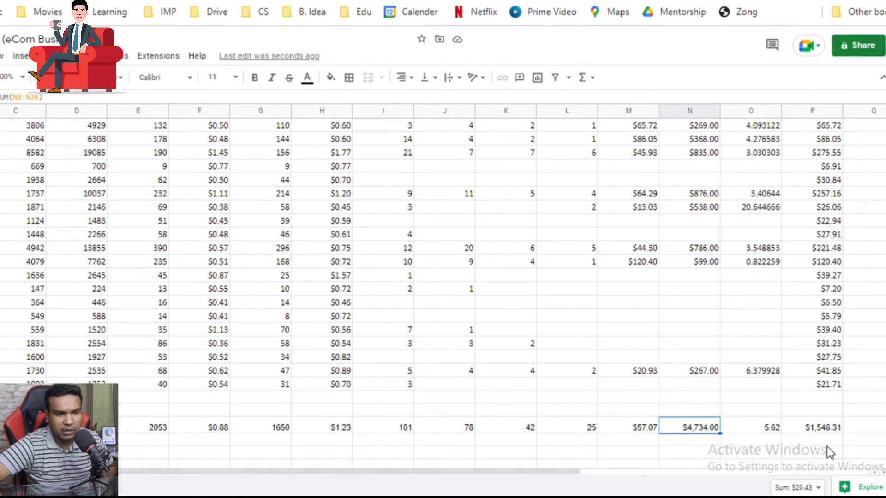
drag(809, 432, 20, 427)
click(331, 78)
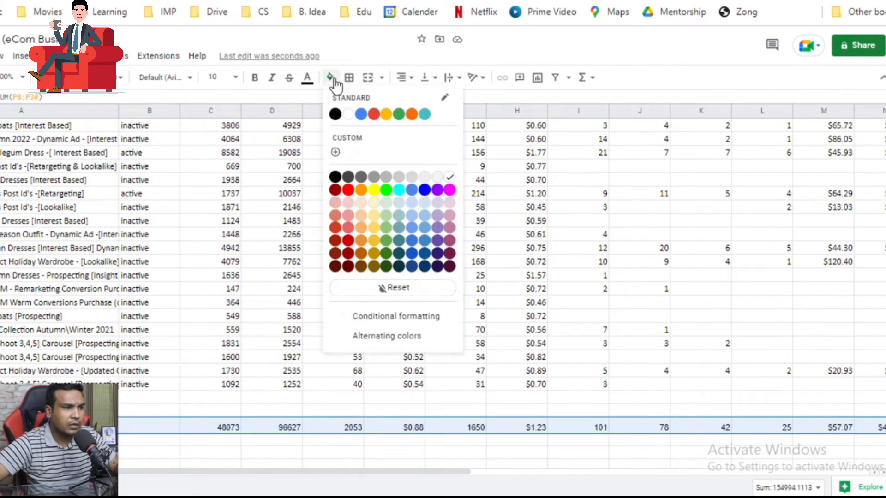
click(361, 203)
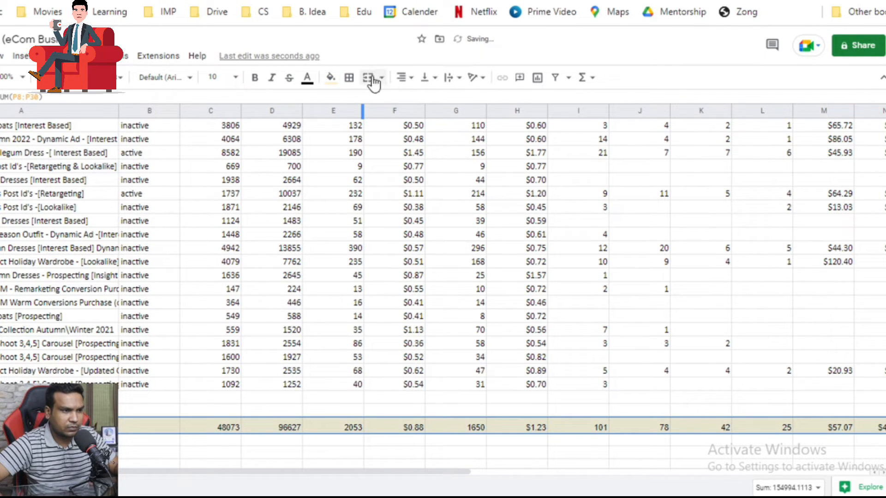
click(334, 84)
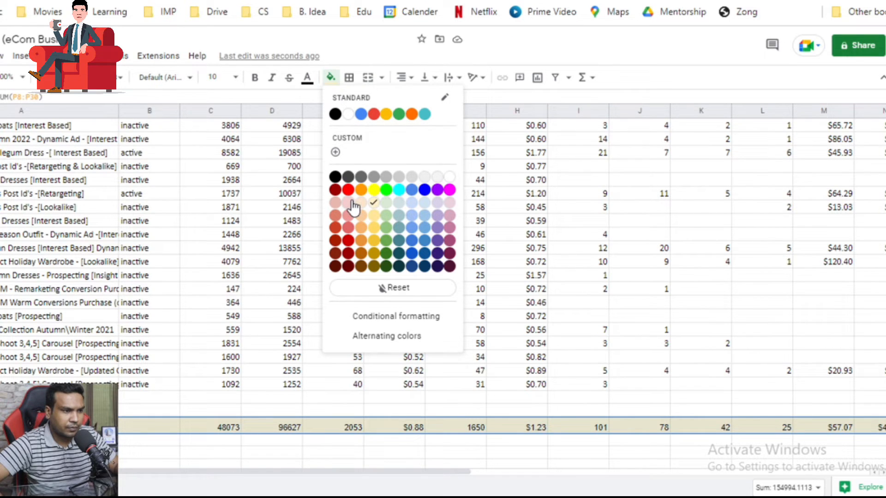
click(352, 203)
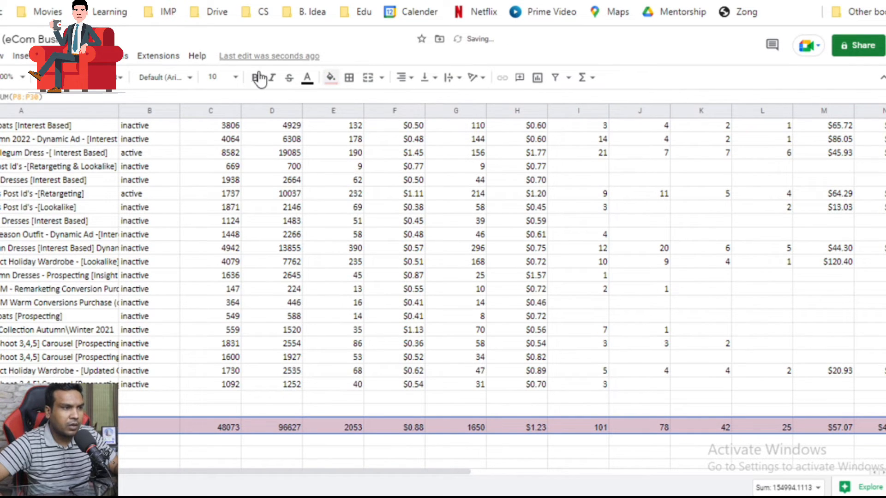
Format the totals row in bold at font size 14 with its values centred horizontally
click(217, 77)
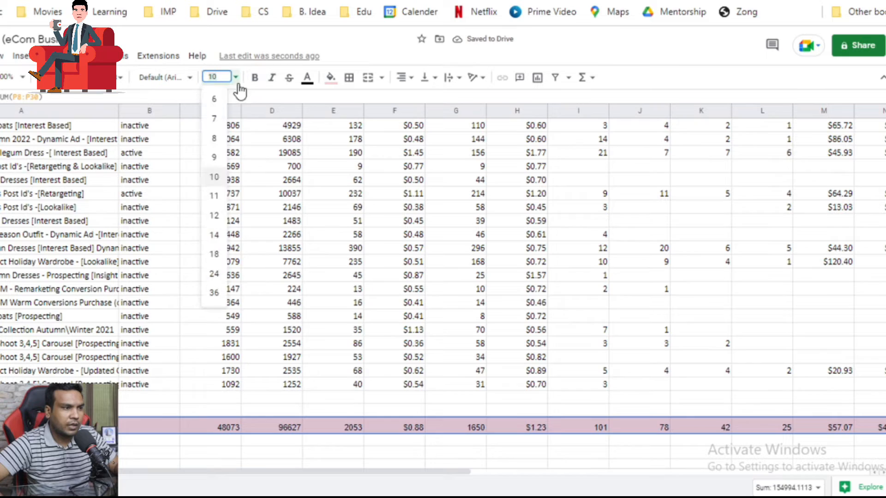
click(215, 236)
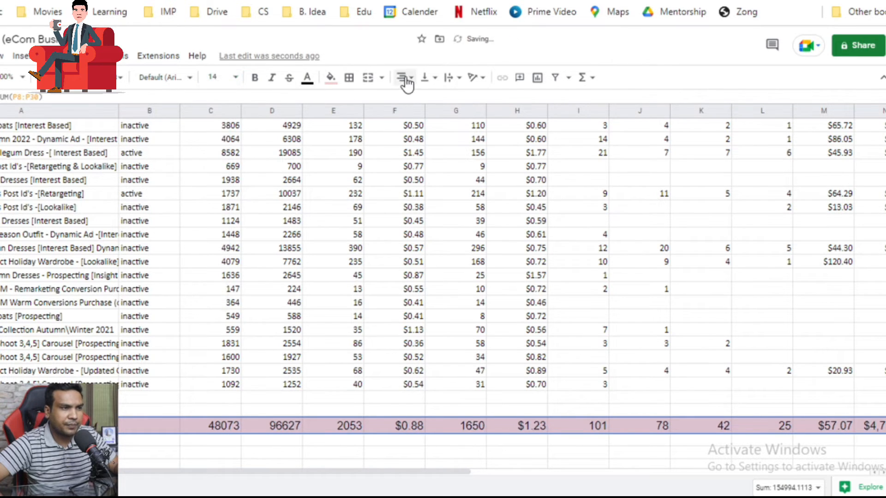
click(406, 83)
click(418, 100)
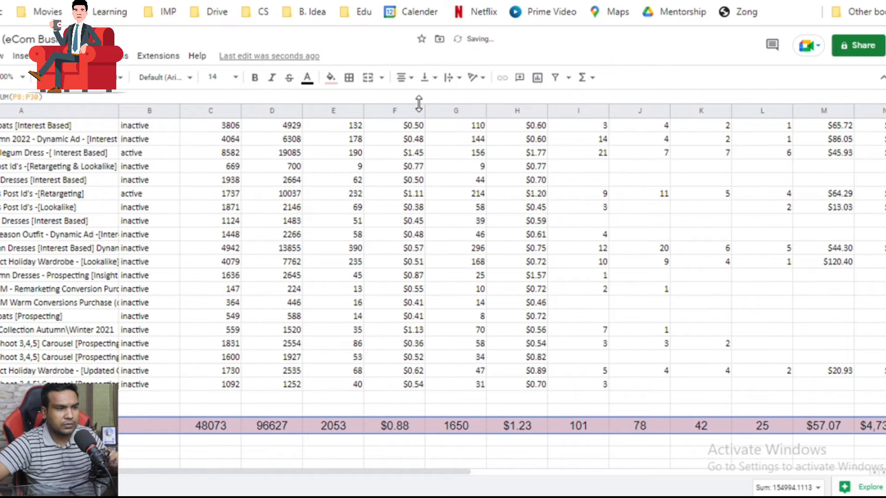
click(255, 78)
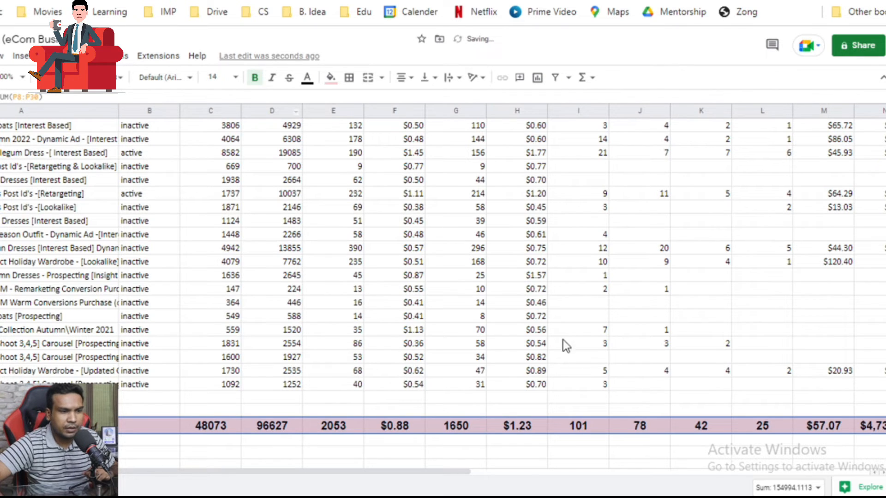
click(419, 466)
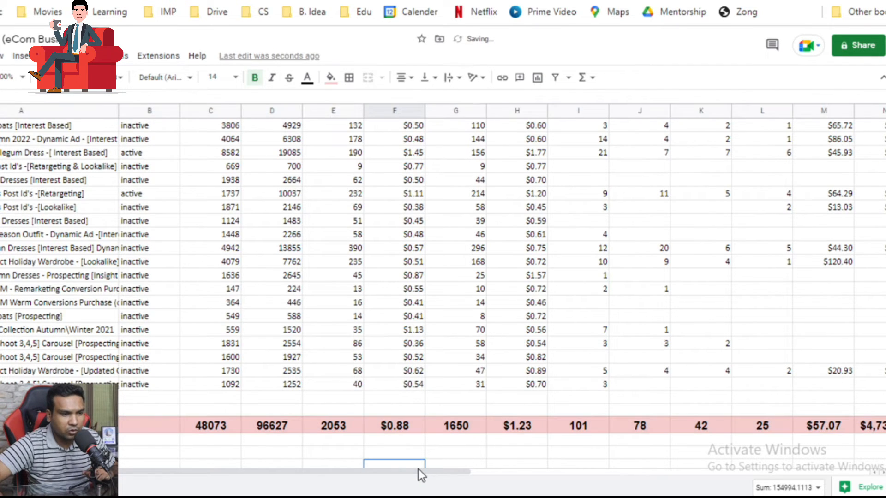
Review the formatted totals row against the column headers, checking the Amount Spent, ROAS and Conv. Value totals
drag(458, 483, 643, 478)
scroll(605, 439, up, 3)
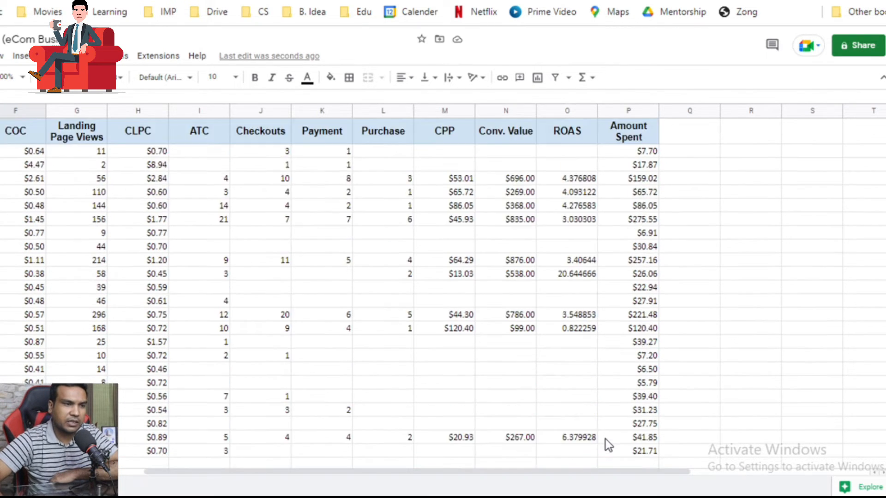
scroll(605, 439, down, 3)
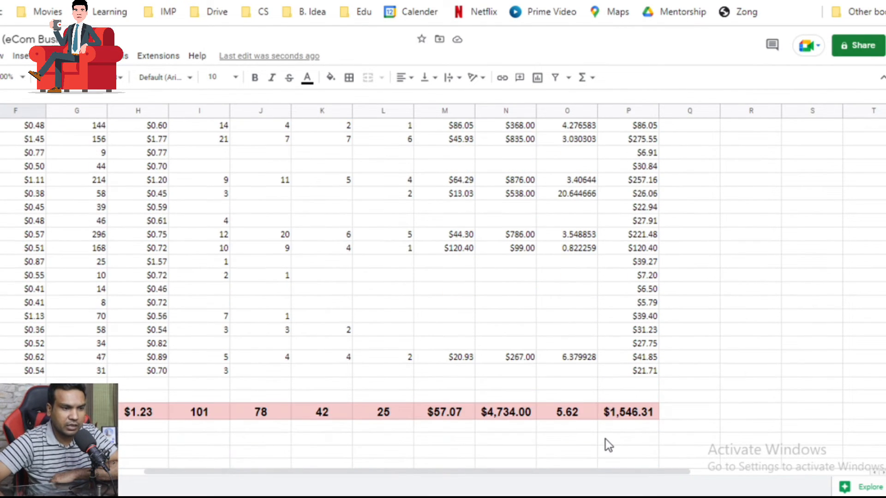
scroll(605, 445, up, 1)
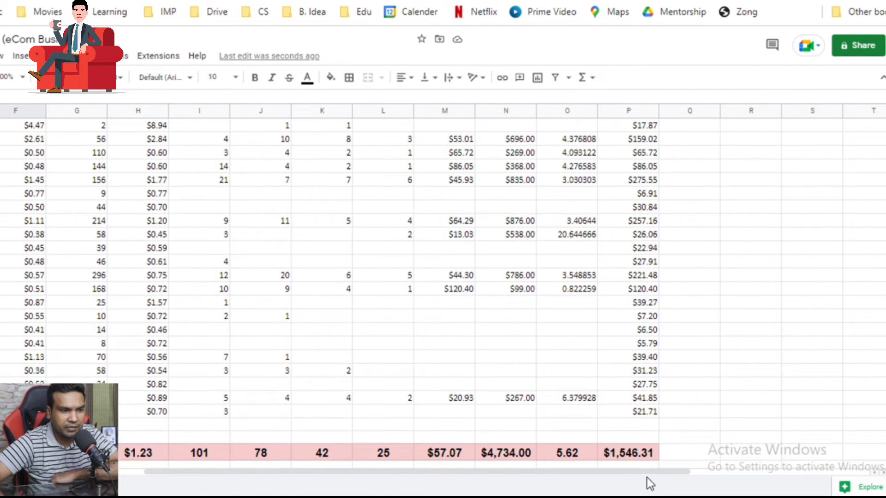
click(621, 457)
click(573, 456)
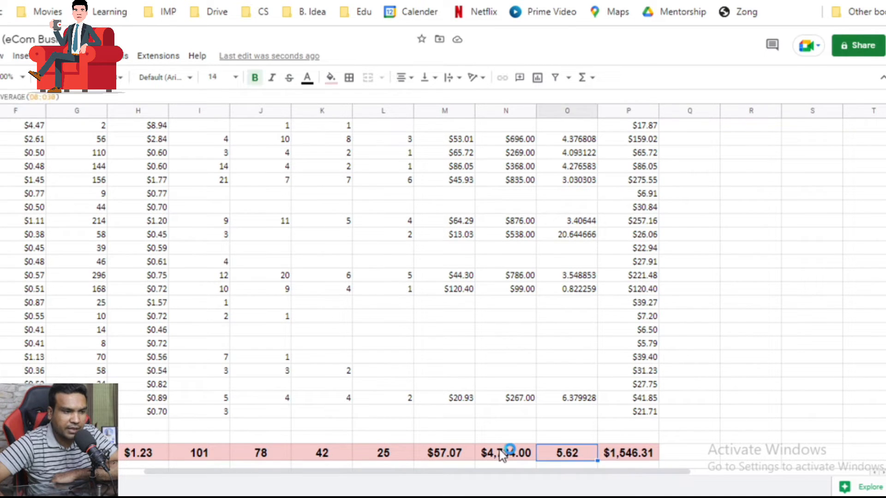
click(502, 455)
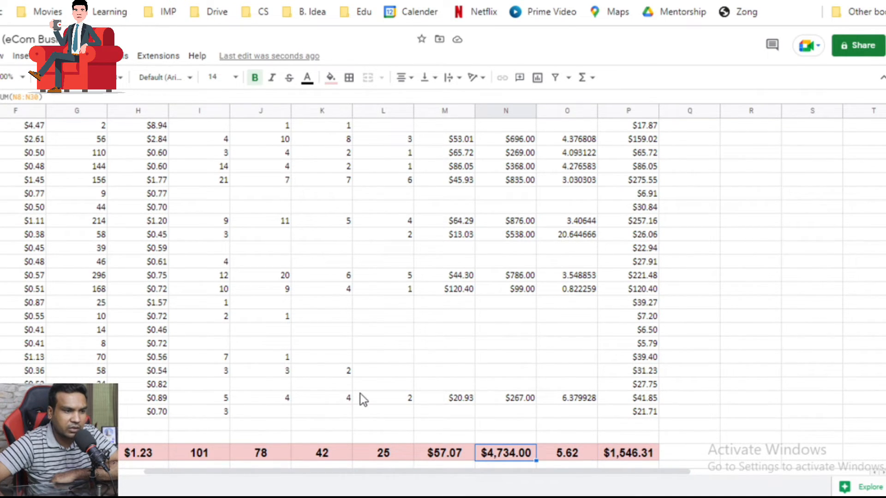
Link the Total Sales value in the report header to the Purchase total with the formula =L33
scroll(360, 394, up, 5)
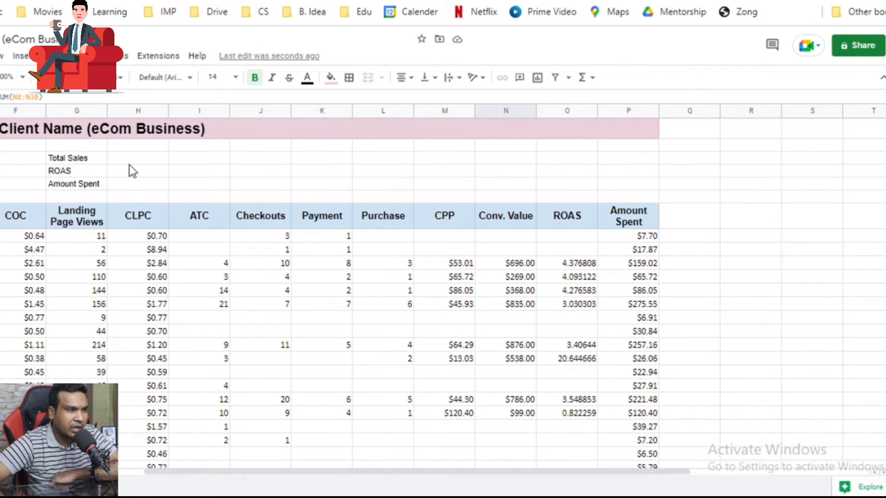
click(132, 159)
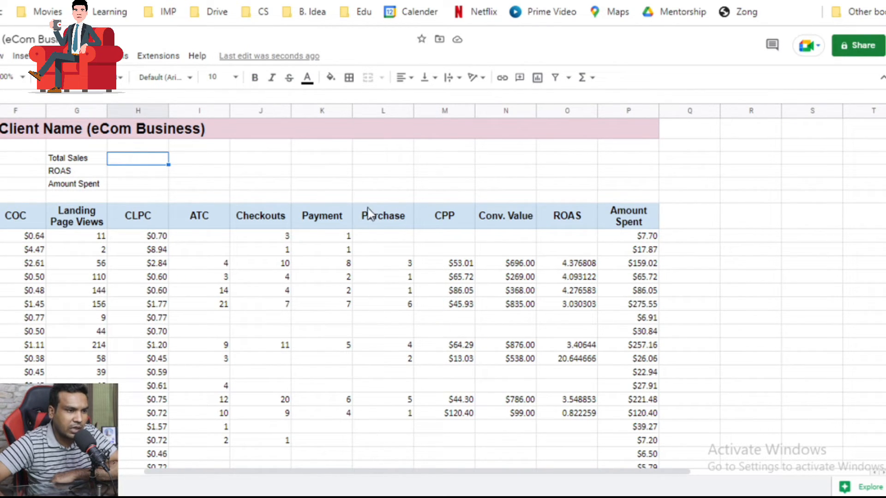
scroll(377, 267, down, 5)
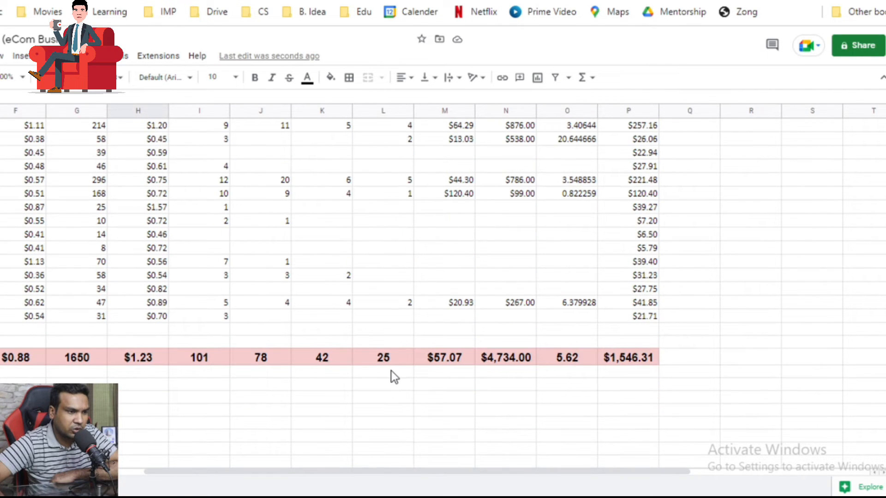
click(394, 362)
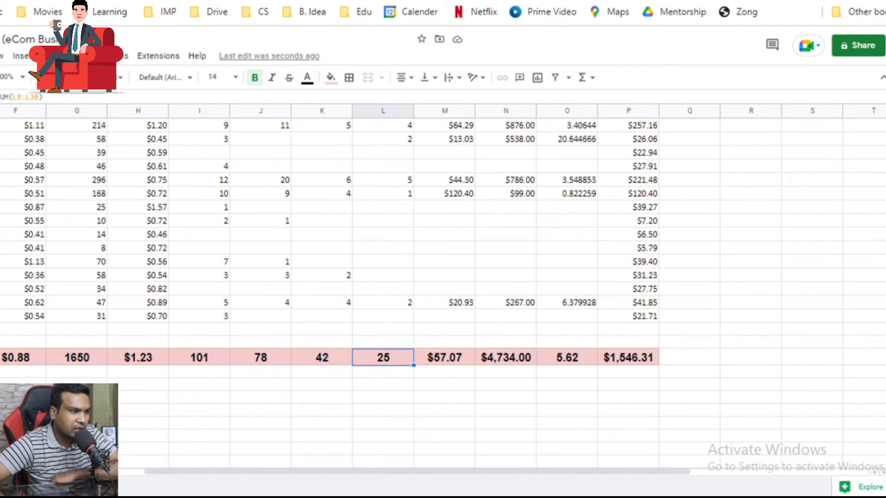
scroll(107, 208, up, 5)
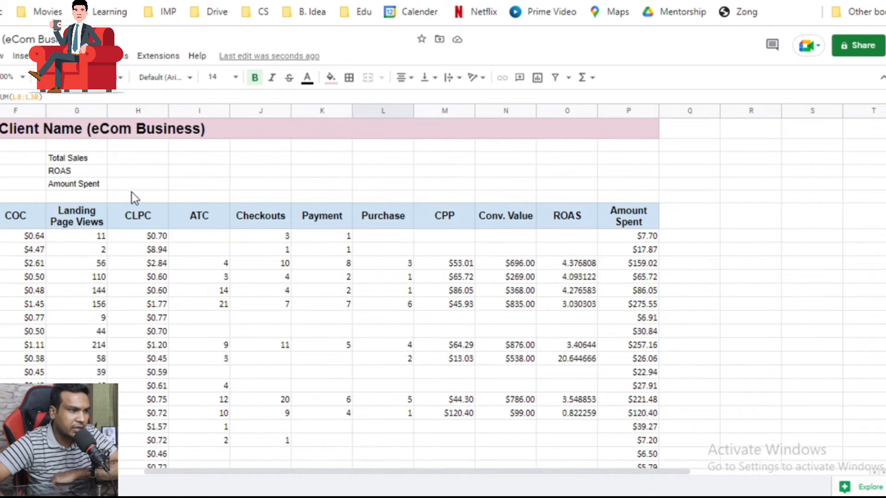
click(124, 159)
text(=)
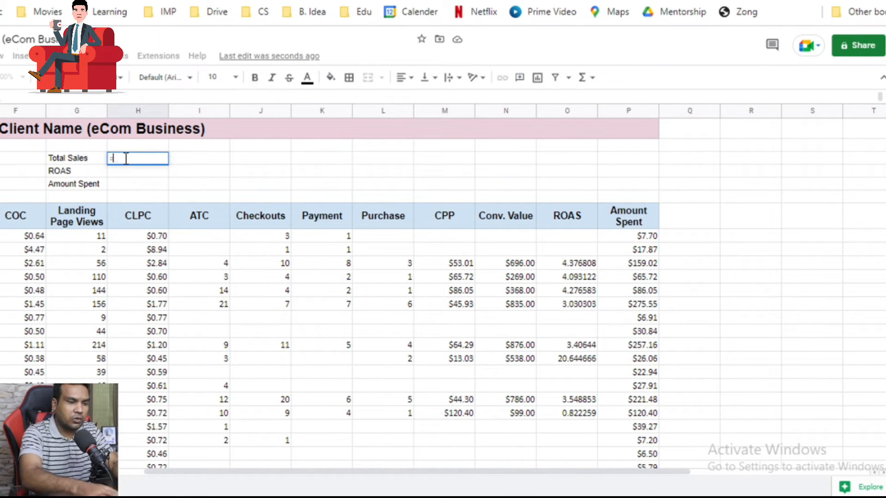
text(I33)
key(Return)
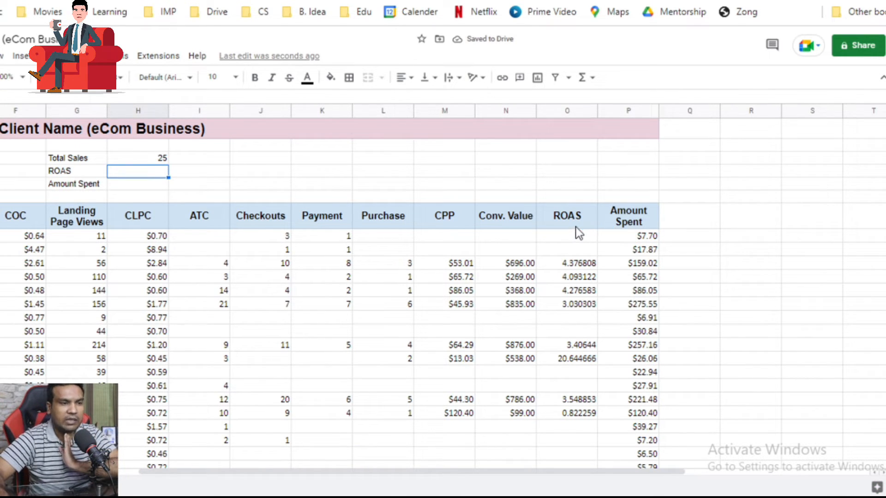
Link the ROAS value in the report header to the ROAS average in the totals row with =O33
scroll(575, 233, down, 5)
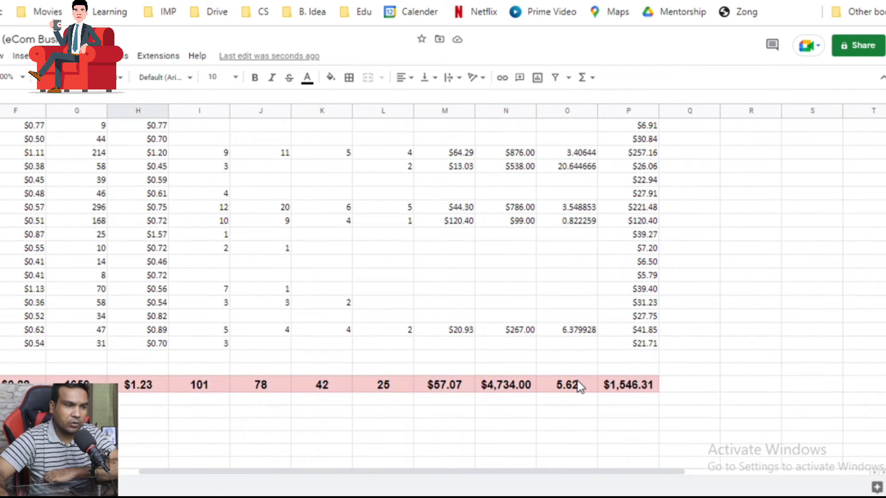
click(567, 385)
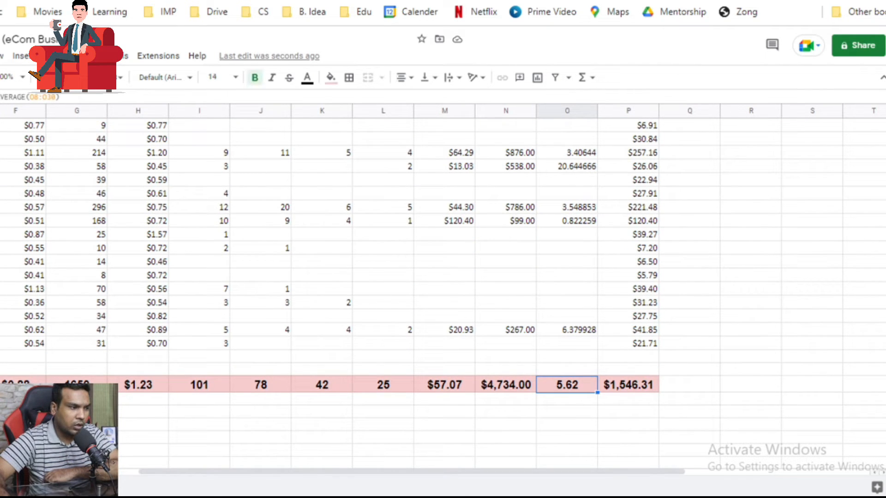
scroll(52, 250, up, 5)
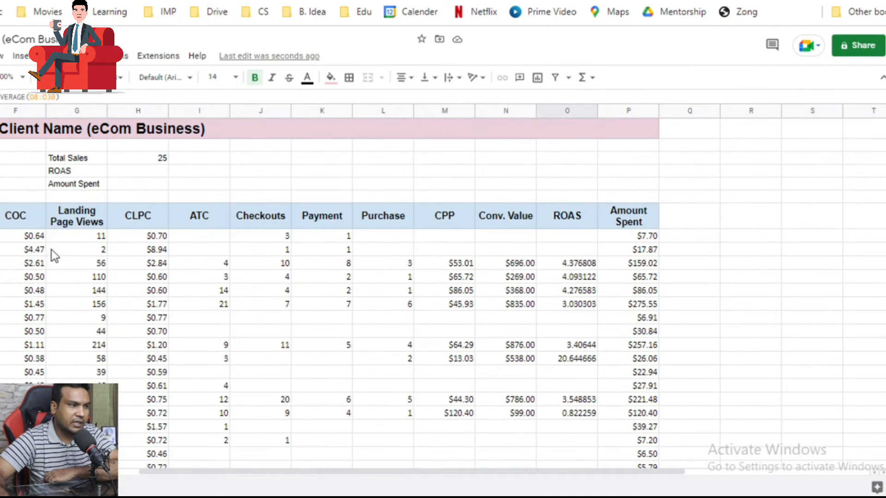
click(126, 171)
text(=)
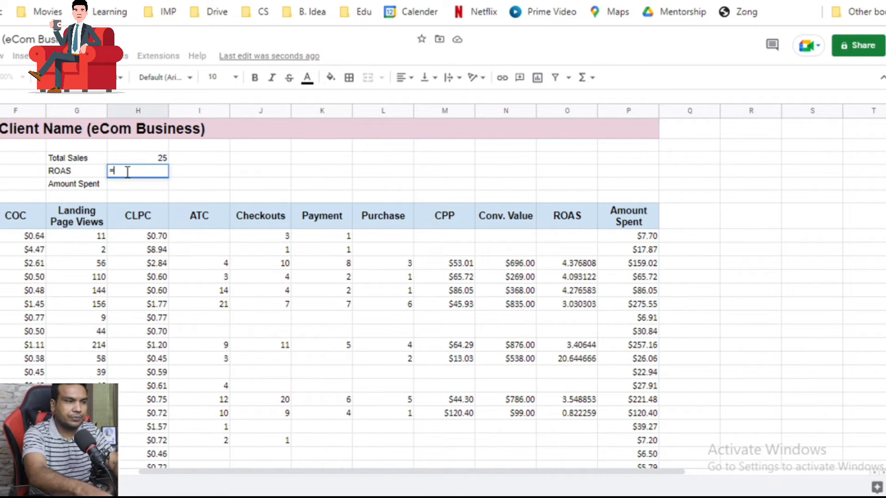
text(o33)
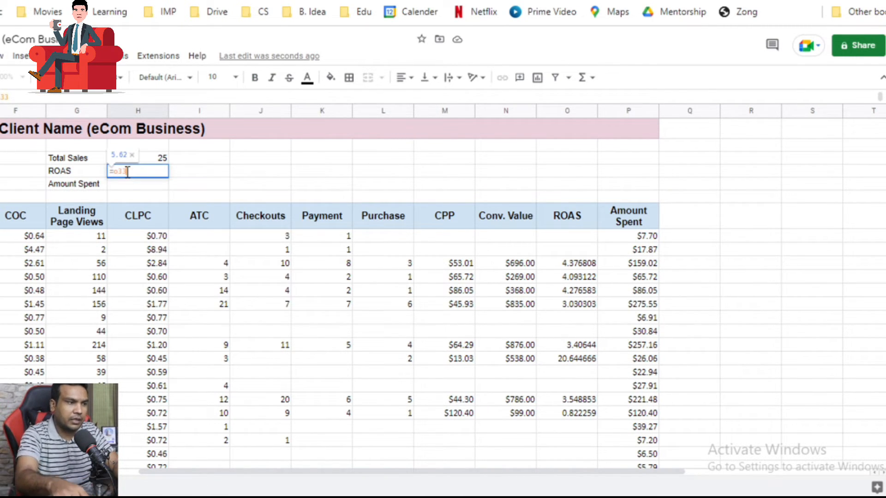
key(Return)
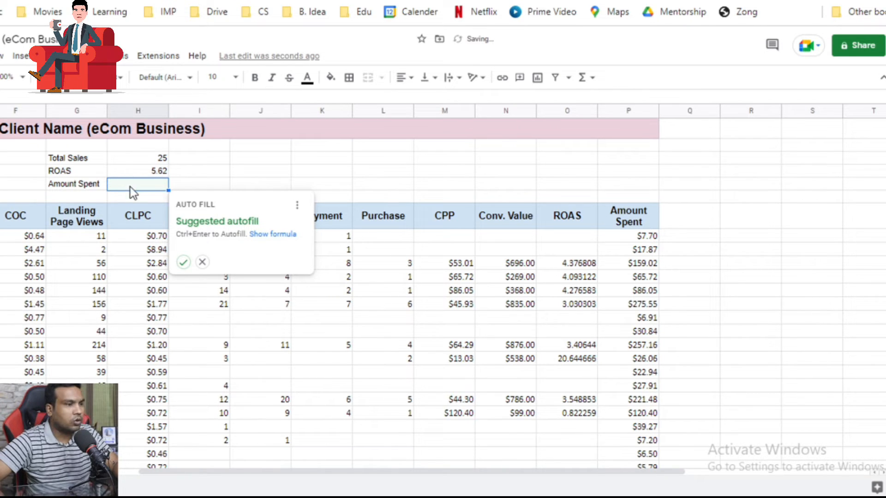
Link the Amount Spent value in the report header to the Amount Spent total with =P33
scroll(588, 409, down, 7)
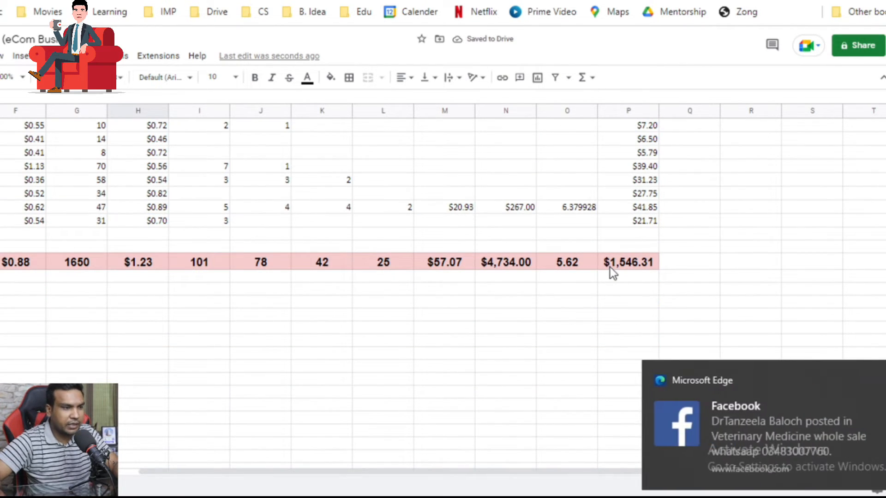
click(610, 267)
scroll(261, 235, up, 1)
scroll(260, 236, up, 8)
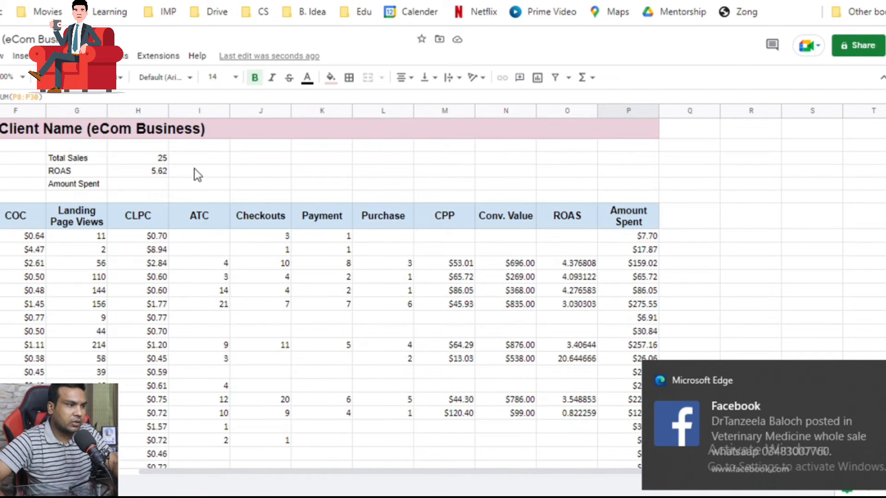
click(137, 186)
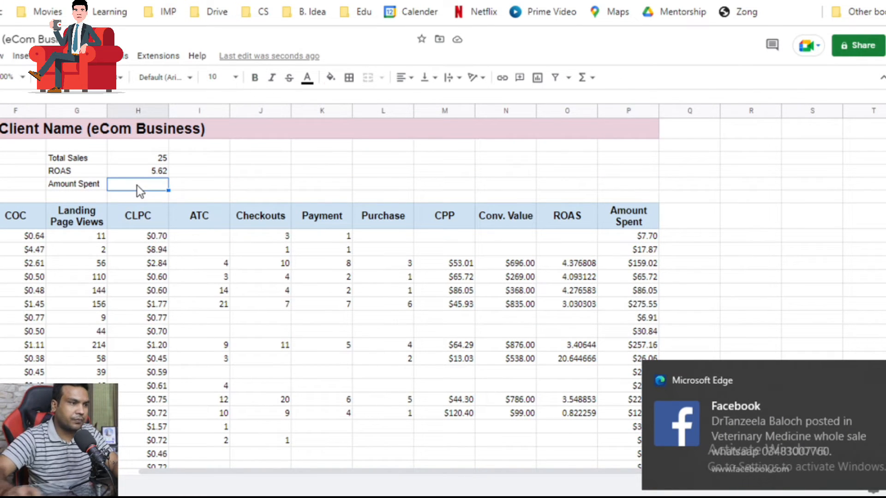
text(=p33)
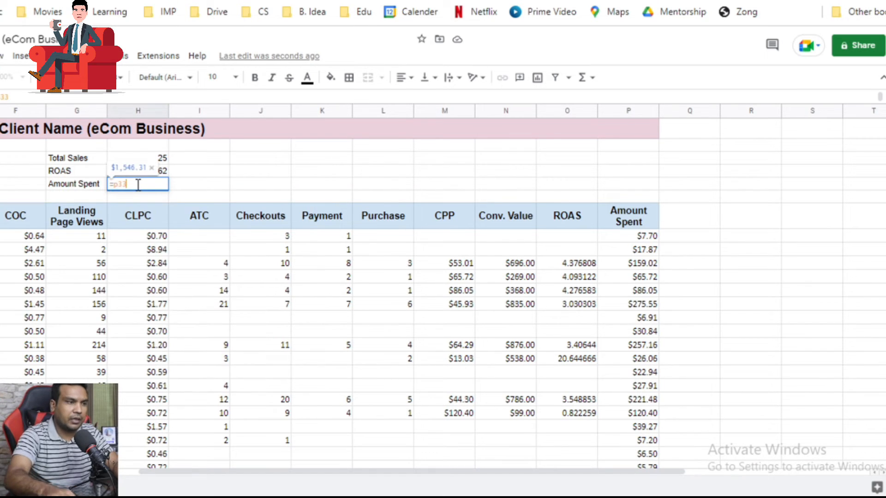
key(Return)
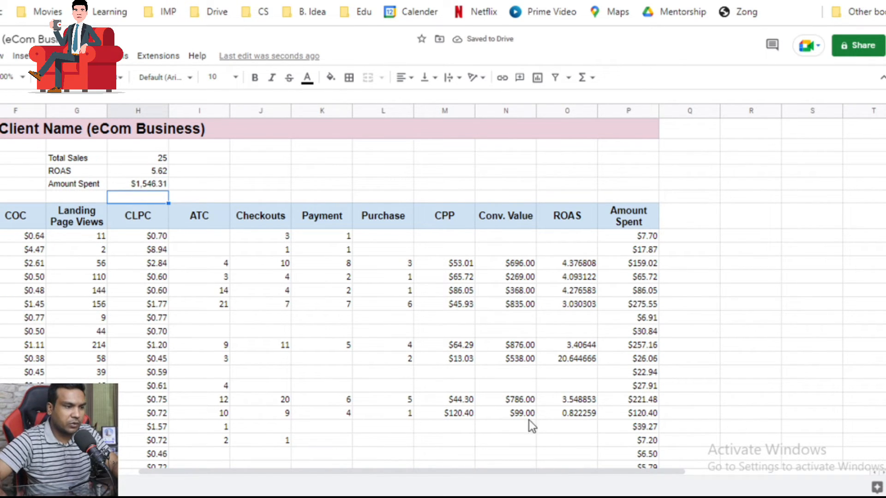
Bold the header labels Platform, Start Date and End Date, as well as Total Sales, ROAS and Amount Spent
drag(436, 471, 203, 451)
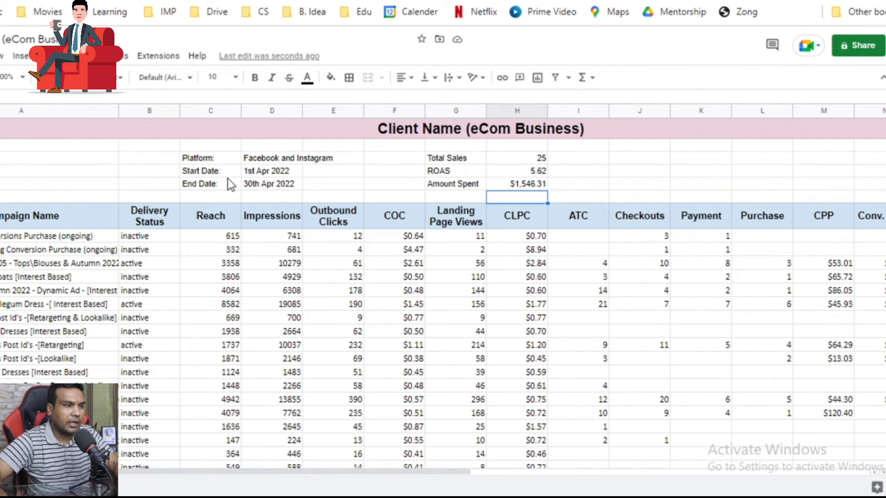
drag(210, 158, 222, 184)
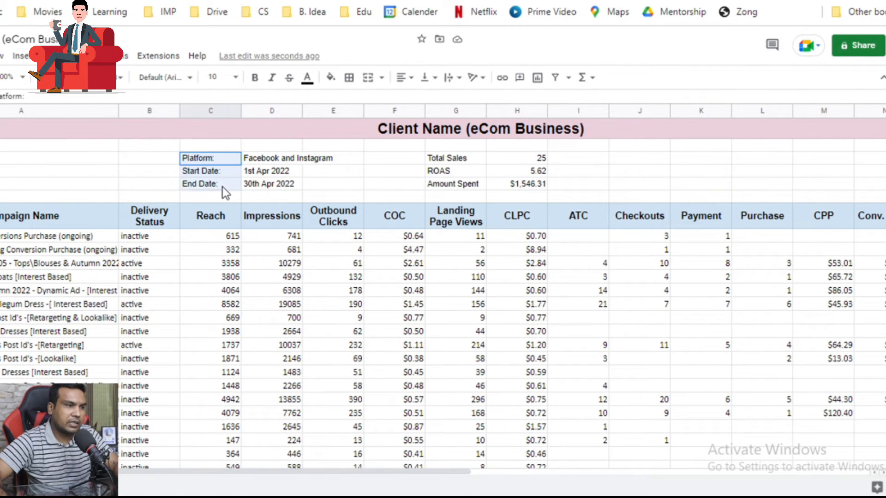
click(255, 77)
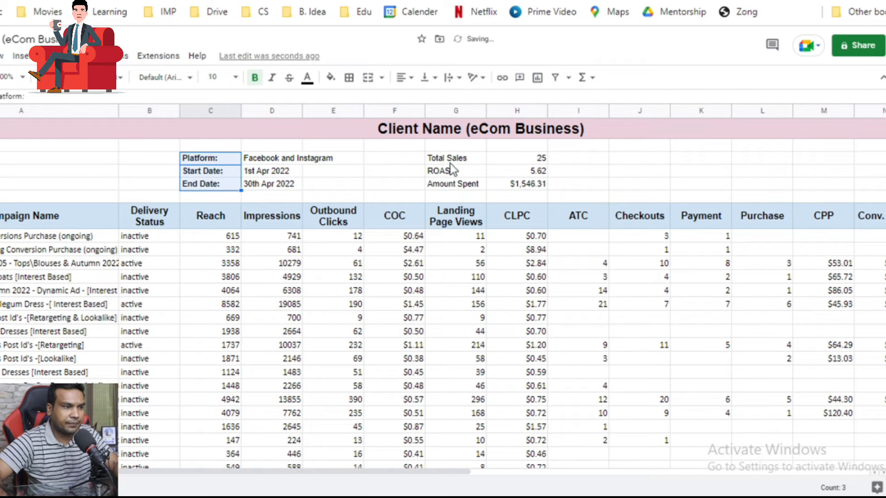
drag(450, 164, 450, 184)
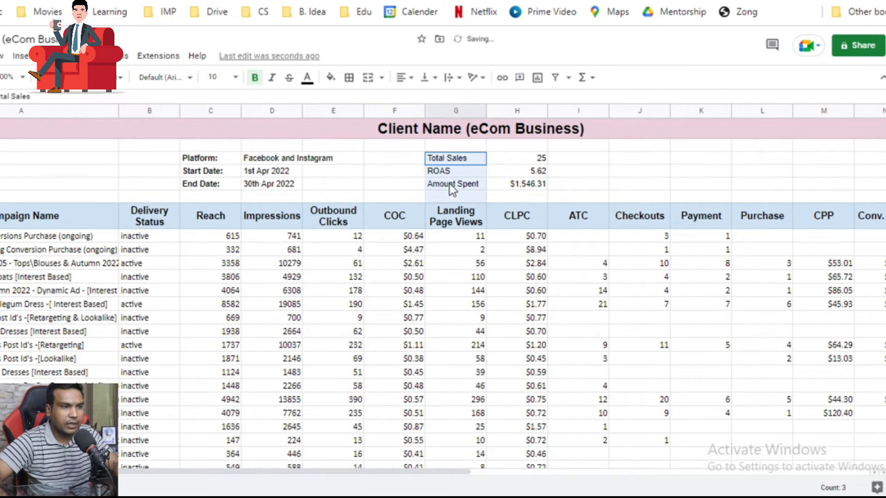
click(257, 77)
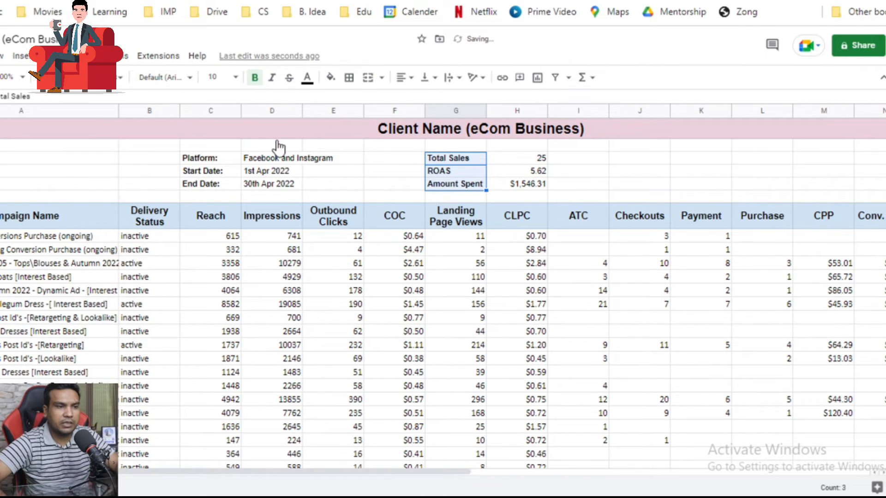
scroll(359, 275, down, 4)
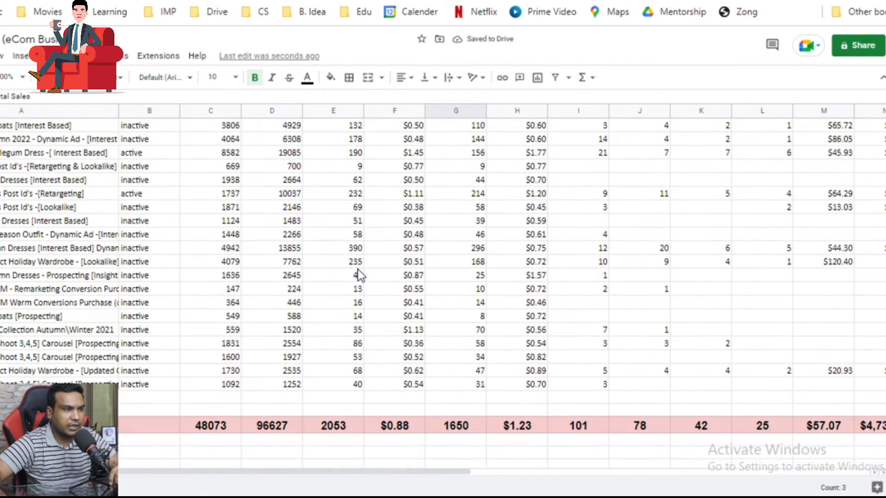
scroll(360, 275, up, 4)
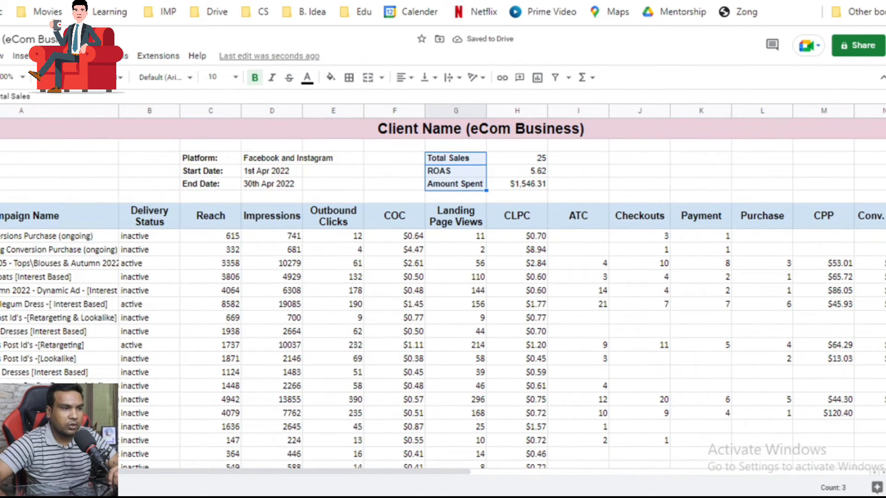
Rename the sheet that holds the finished eCom report
right_click(4, 487)
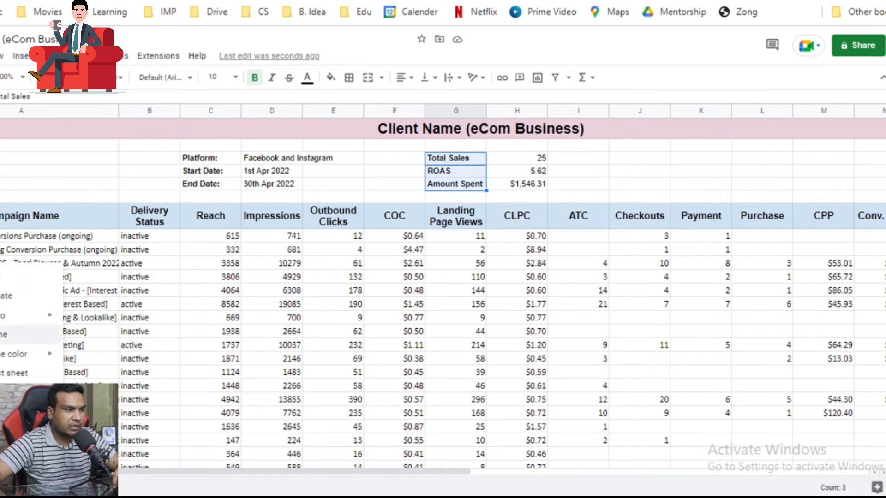
click(4, 334)
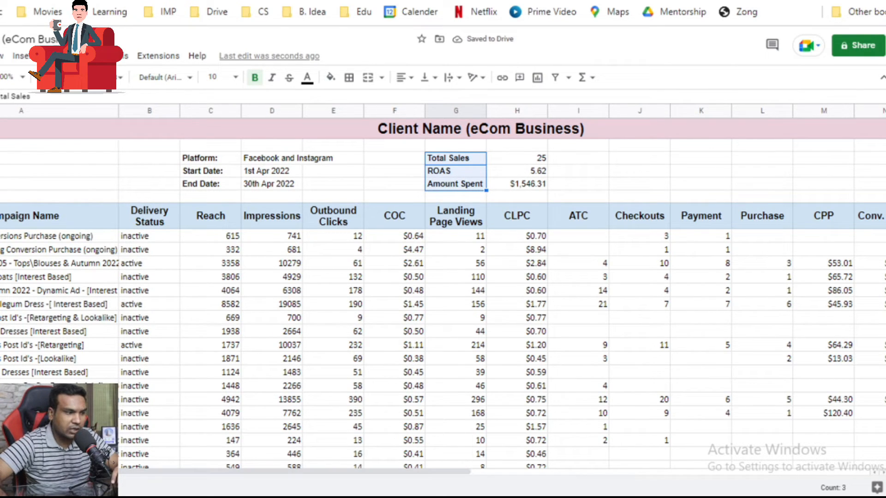
Duplicate the eCom report sheet and rename the copy
right_click(6, 487)
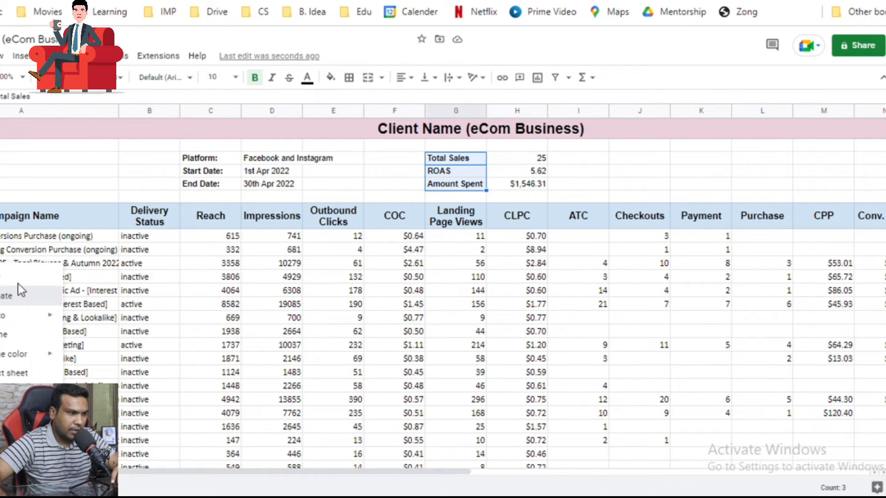
click(37, 302)
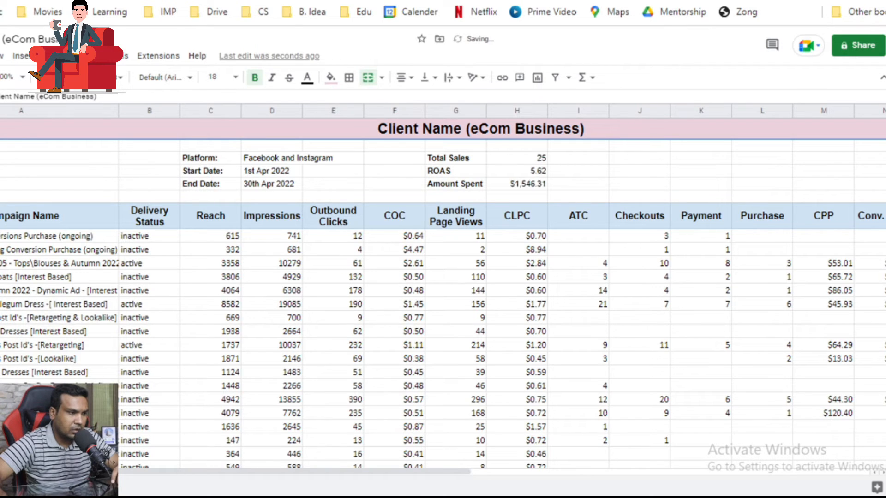
right_click(33, 486)
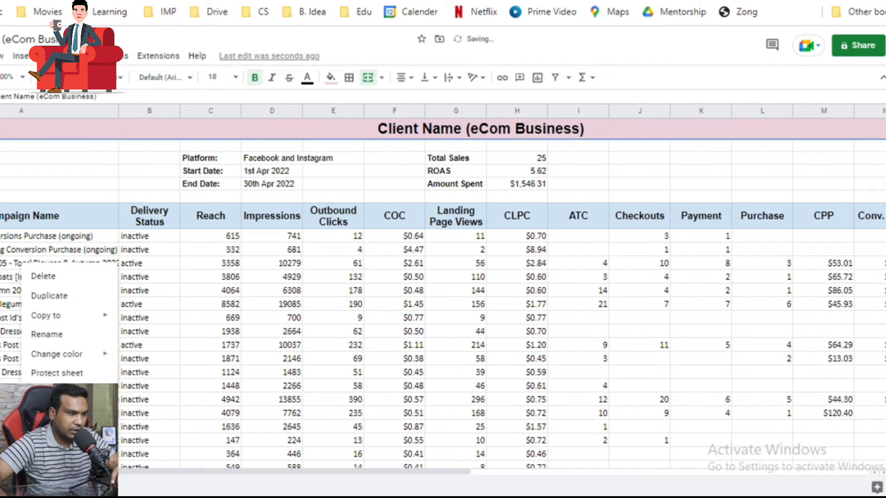
click(31, 336)
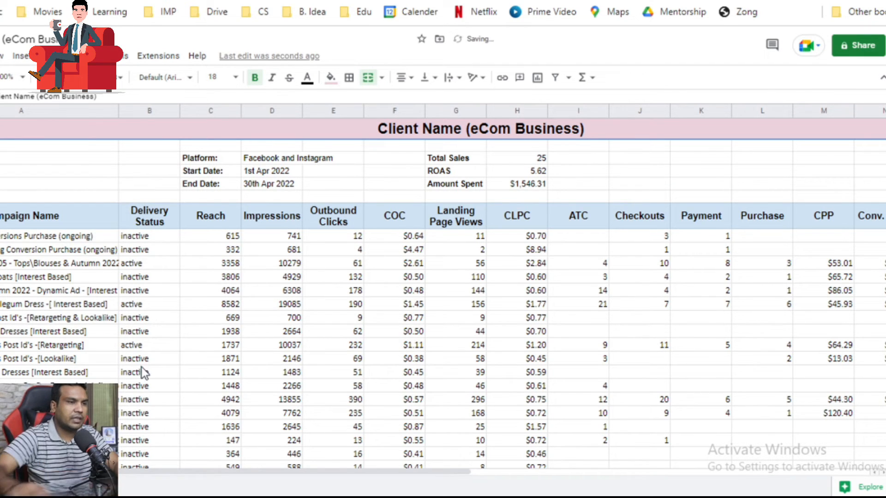
Change the report title on the duplicated sheet to "Client Name (Lead Gen)"
double_click(565, 132)
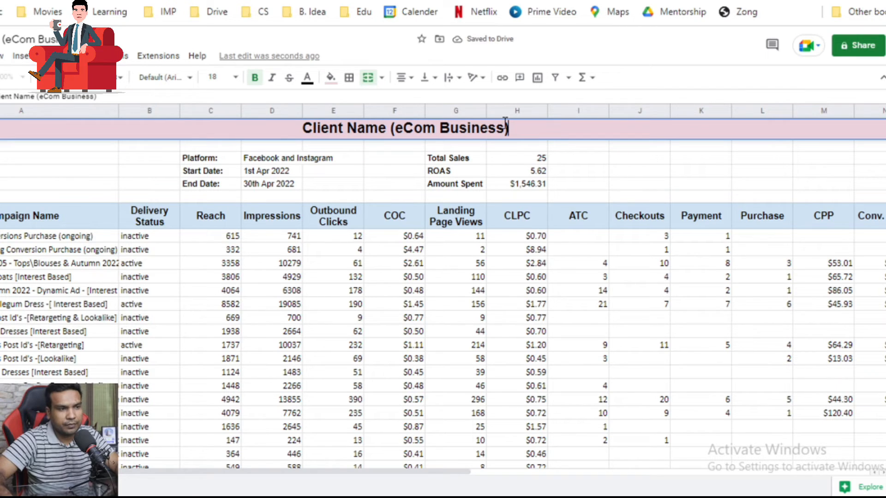
drag(503, 122, 398, 122)
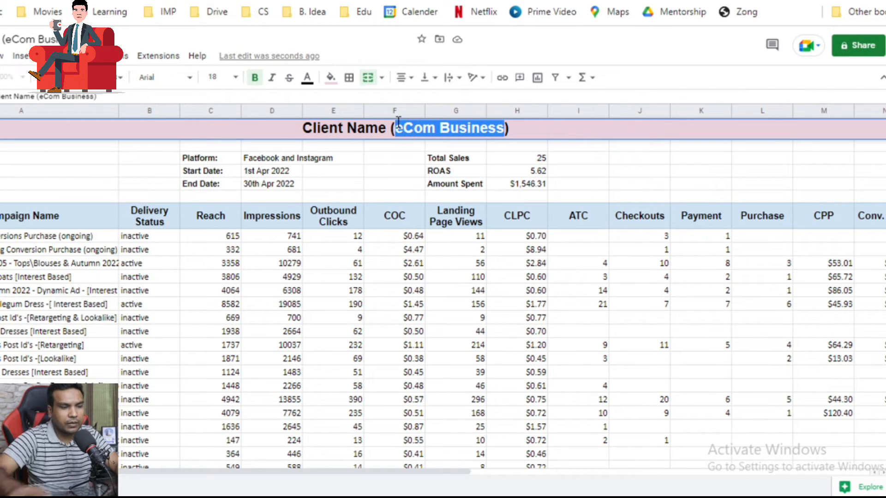
text(Lead Gen)
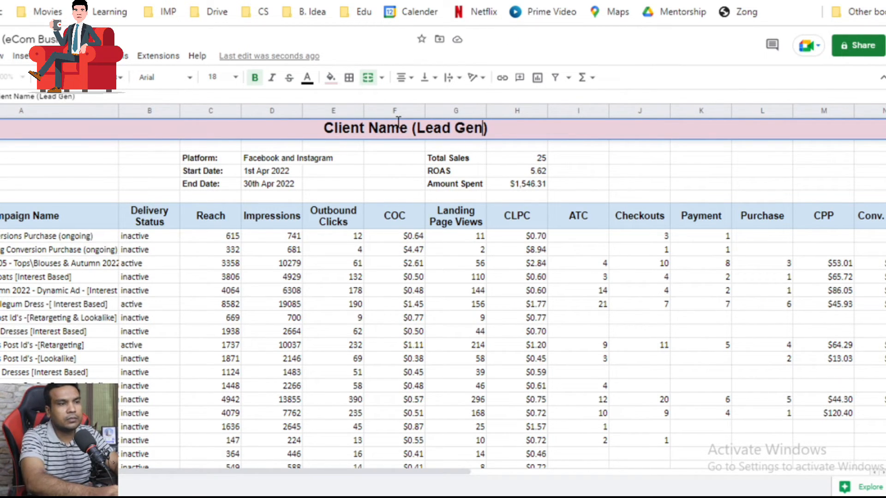
key(Return)
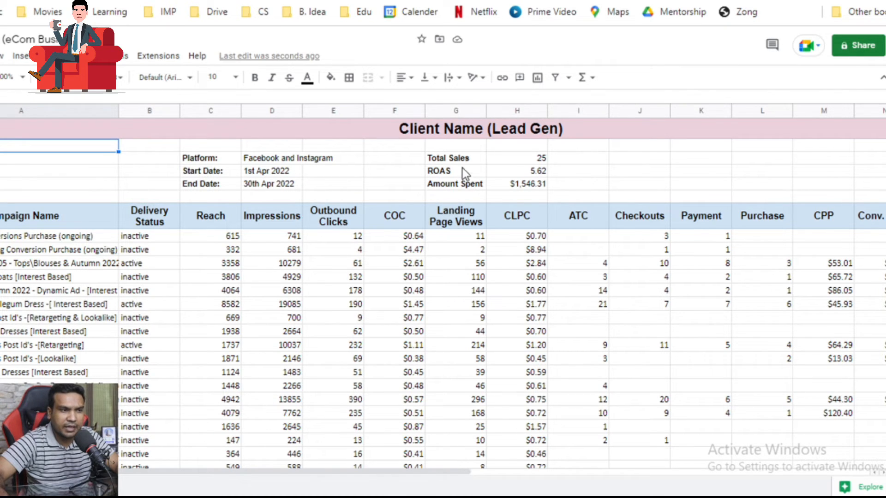
Relabel Total Sales as "Total Leads" and ROAS as "Cost Per Lead" in the report header summary
double_click(468, 157)
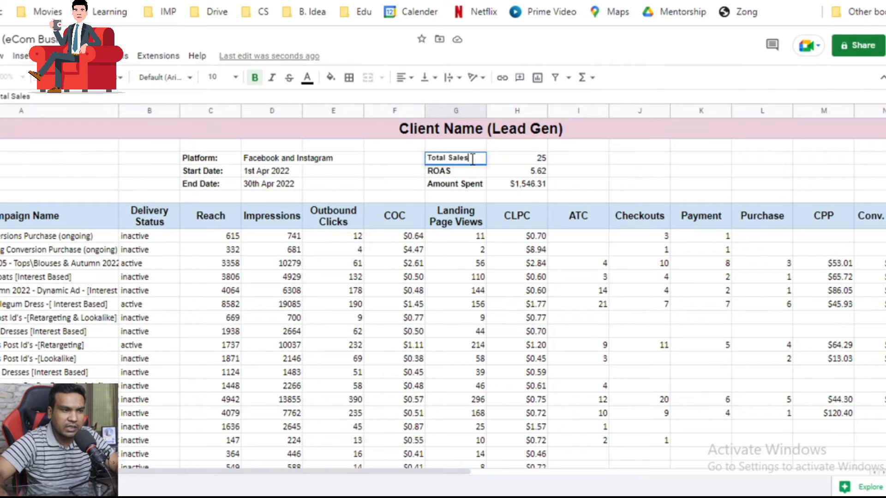
key(BackSpace)
key(BackSpace)
key(BackSpace)
key(BackSpace)
key(BackSpace)
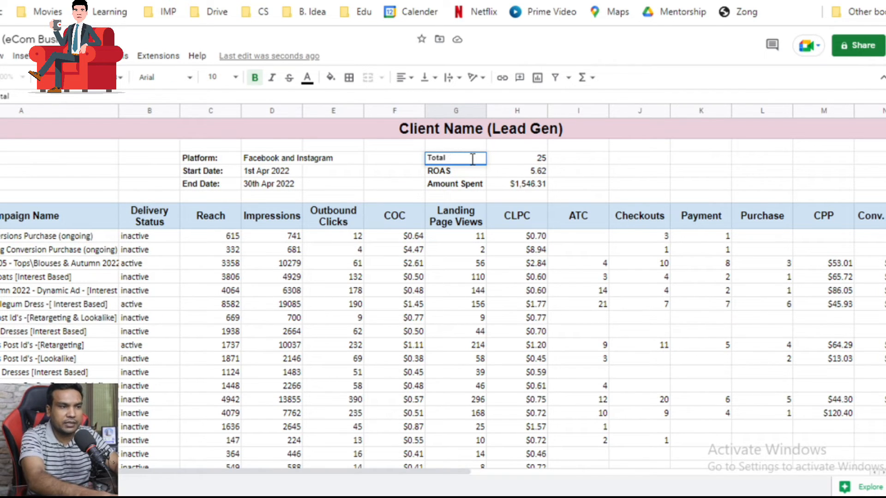
text(Leads)
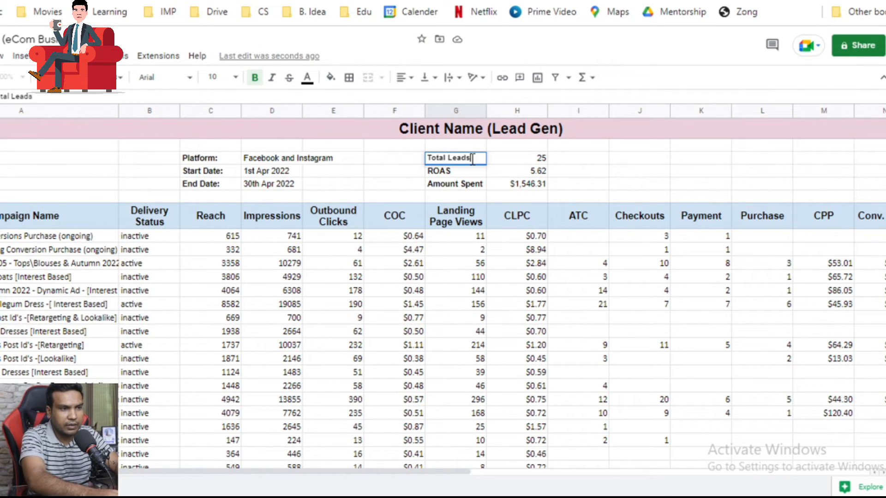
key(Return)
text(Cost)
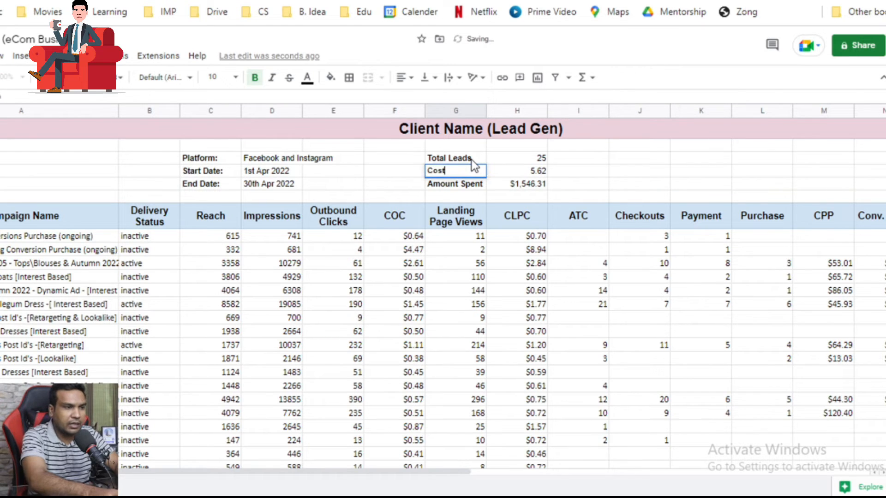
text( Per Lead)
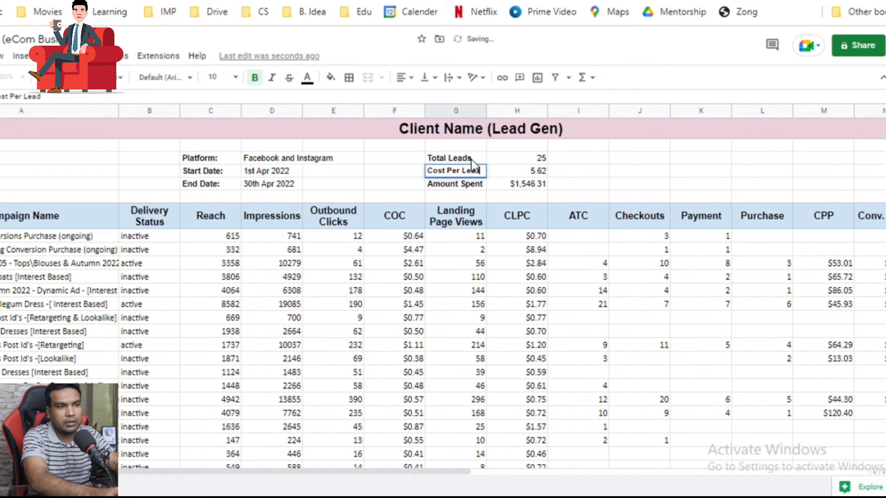
key(Return)
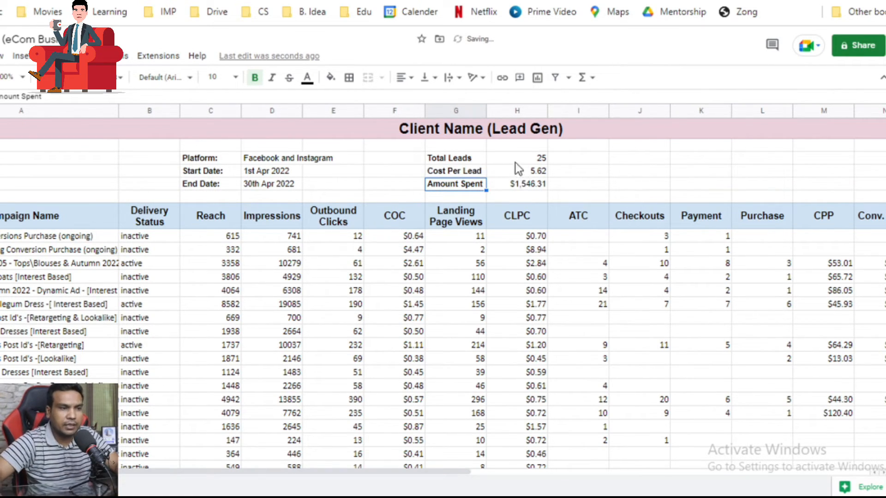
Clear the three summary values in the report header and all campaign data below the column headers, including the totals row
drag(510, 156, 519, 184)
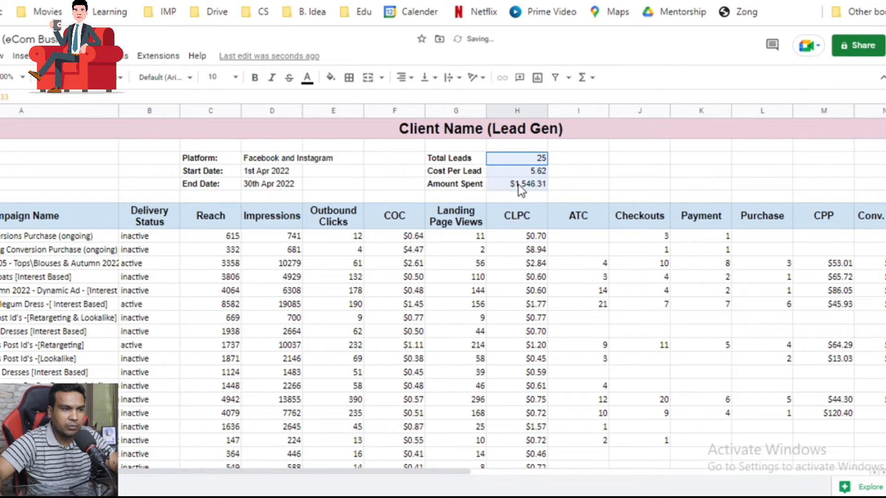
key(Delete)
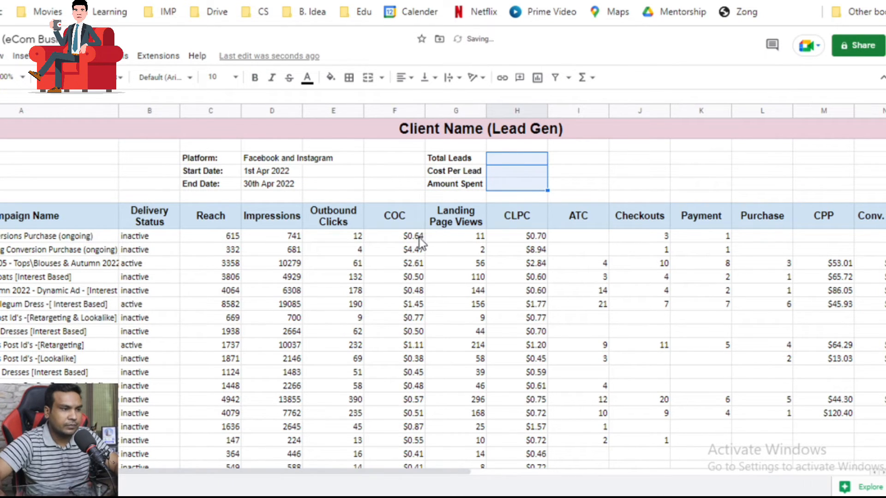
scroll(115, 222, down, 2)
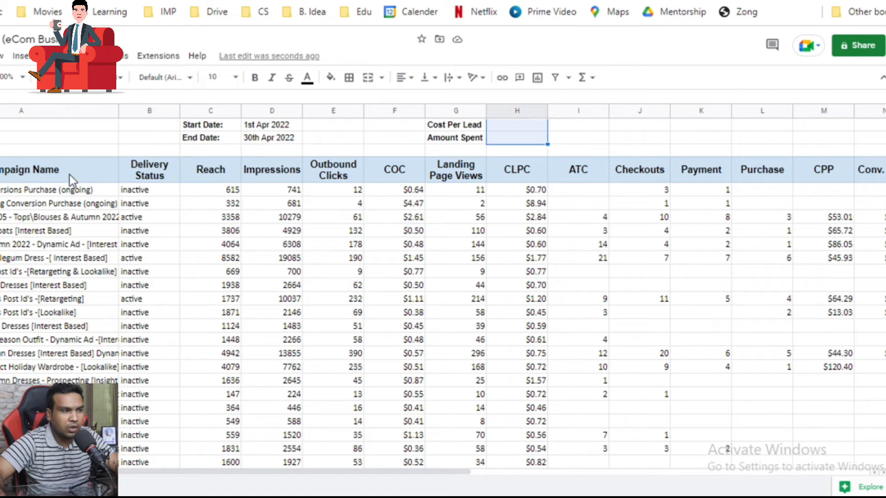
drag(50, 194, 702, 439)
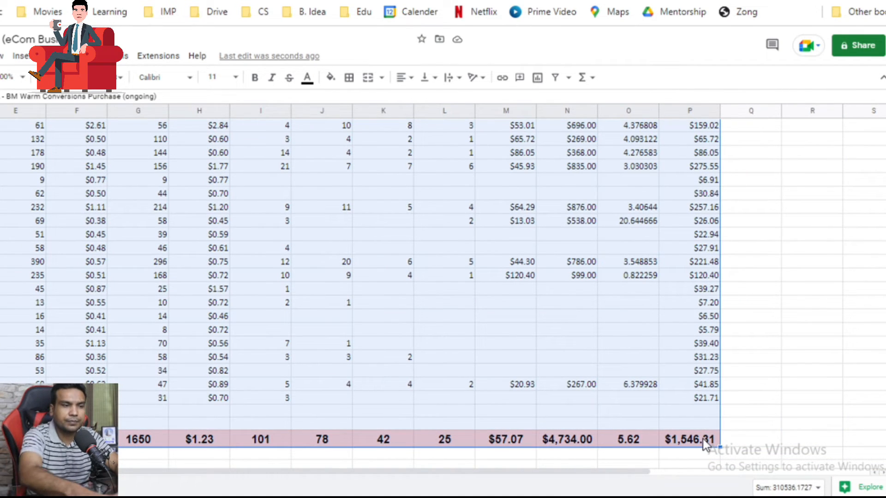
key(Delete)
scroll(340, 220, up, 5)
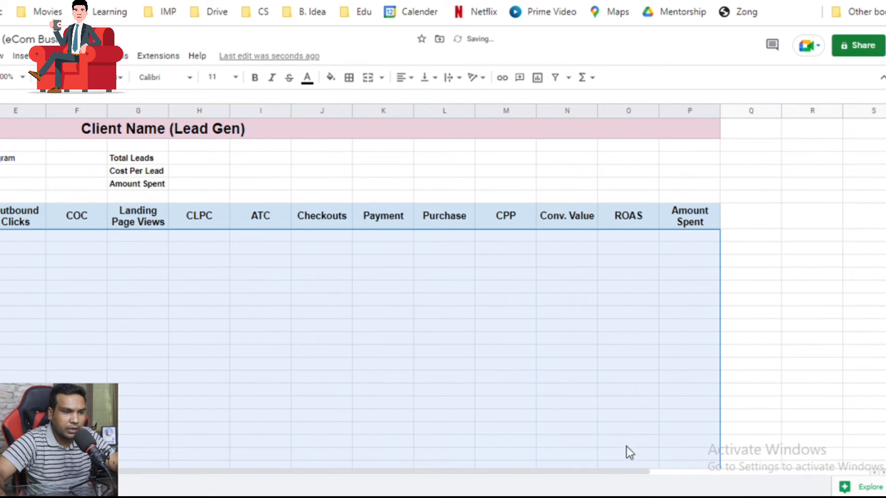
Rename the Outbound Clicks column header to "Link Clicks"
drag(591, 470, 410, 468)
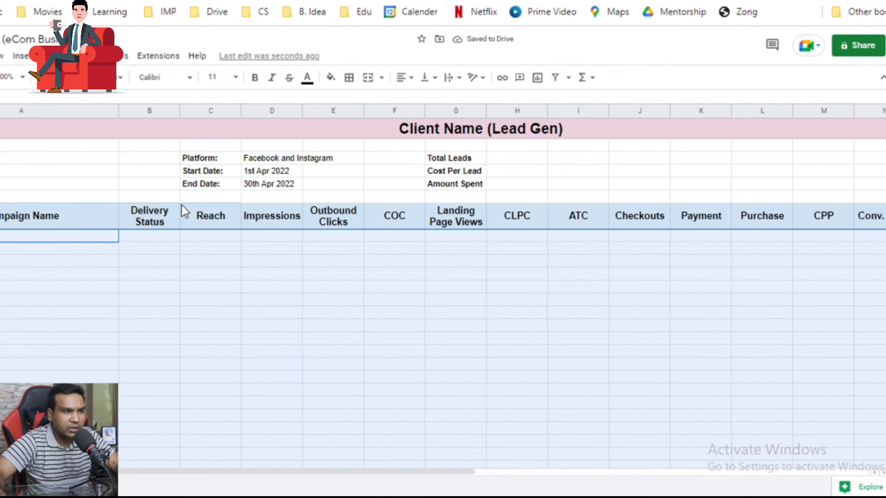
click(214, 217)
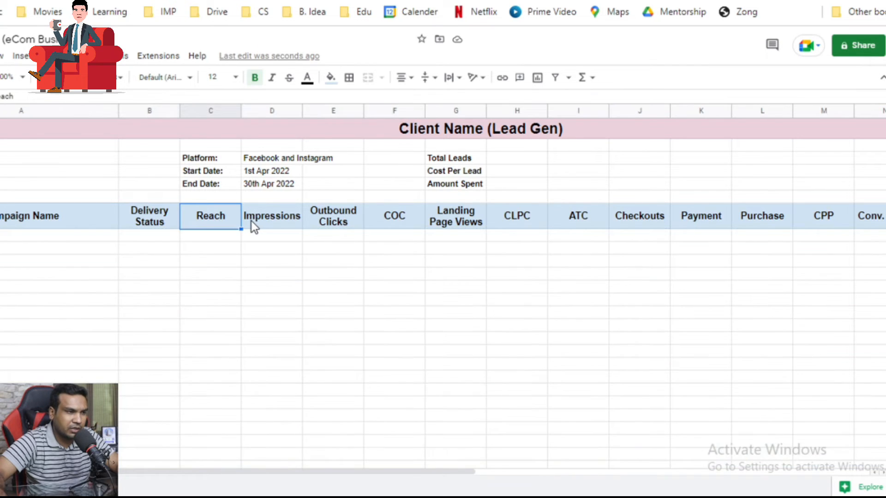
click(251, 221)
click(330, 227)
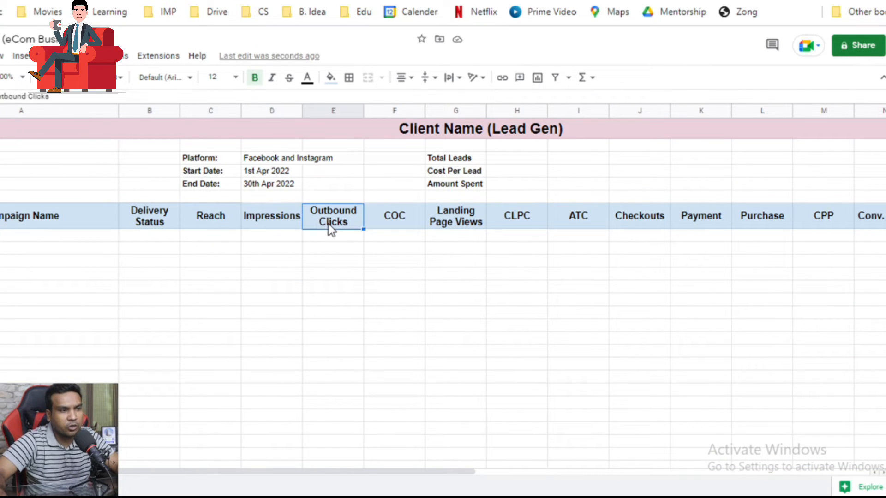
text(Lin)
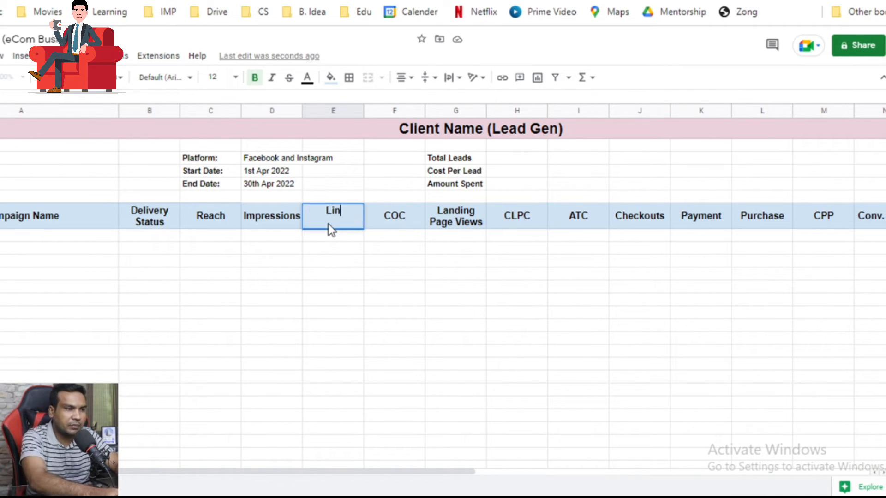
text(k Cliks)
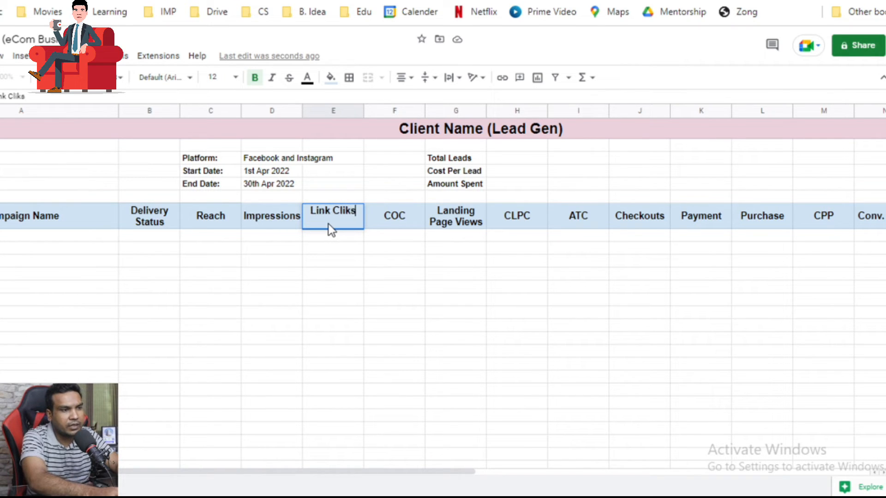
key(BackSpace)
key(BackSpace)
text(cks)
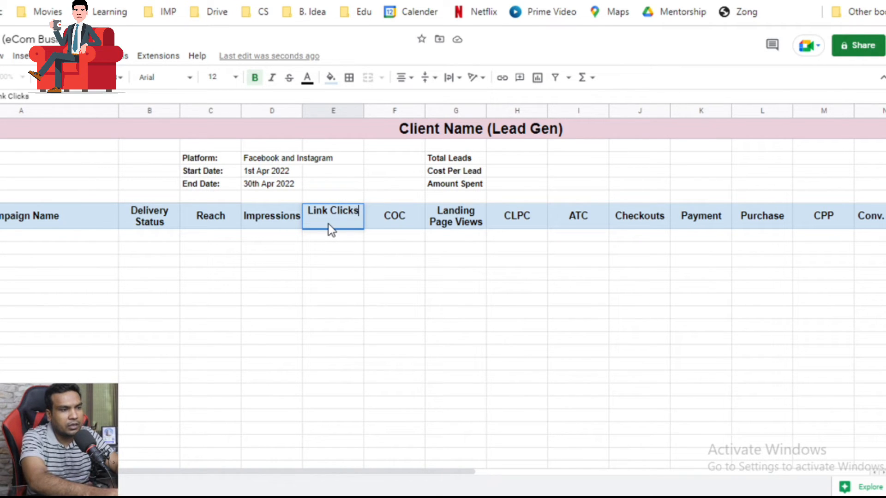
key(Tab)
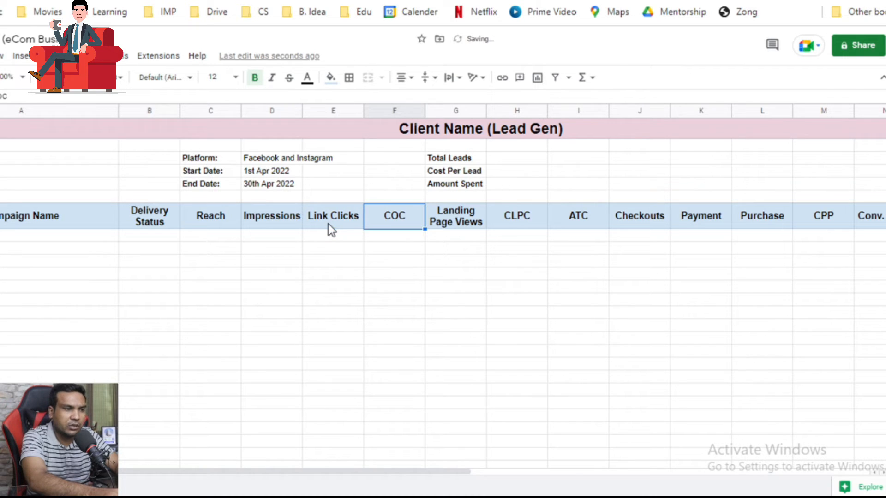
Rename the COC column header to "CPC"
double_click(407, 215)
key(BackSpace)
key(BackSpace)
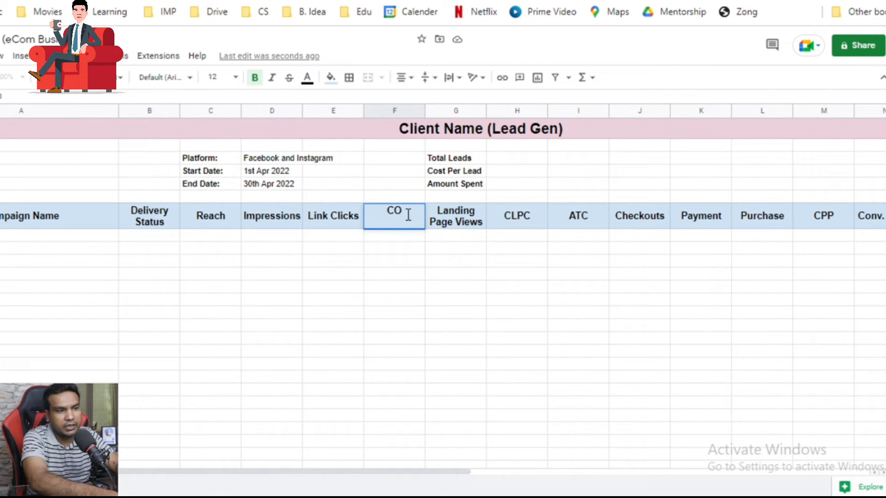
text(PC)
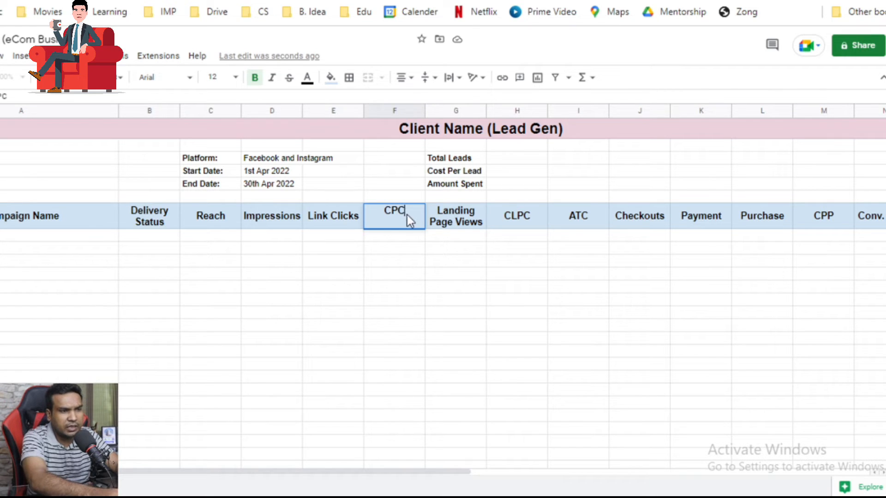
key(Tab)
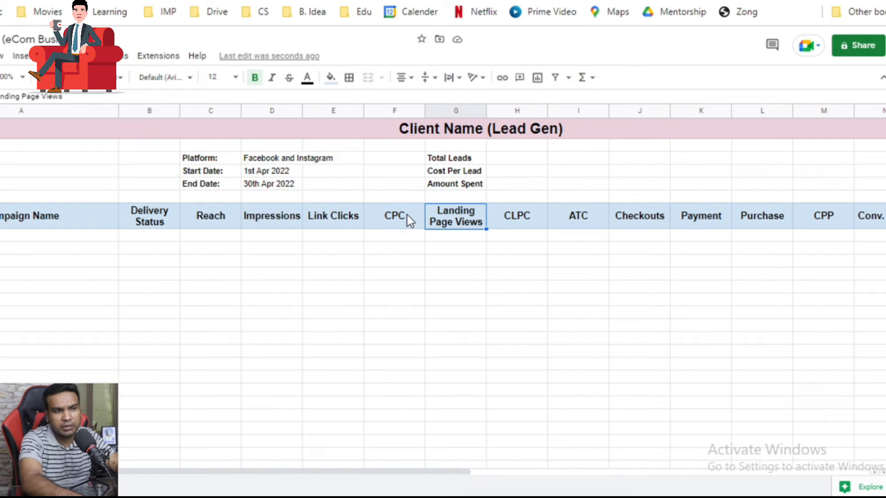
Clear all column headers after CPC, from Landing Page Views in column G through Amount Spent in column P
key(Delete)
key(Right)
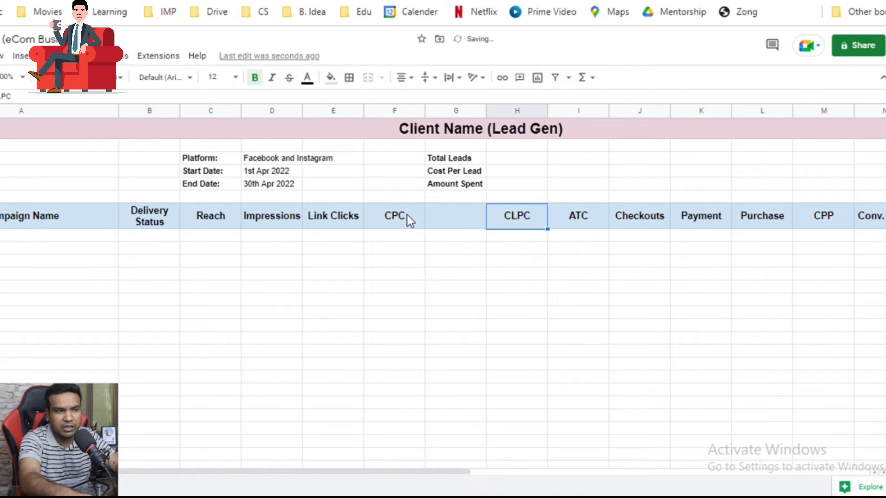
key(Delete)
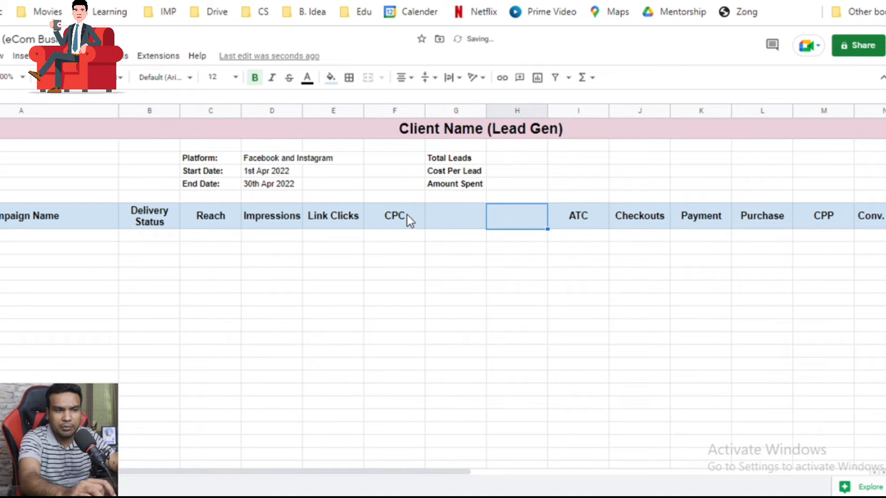
key(Right)
key(Delete)
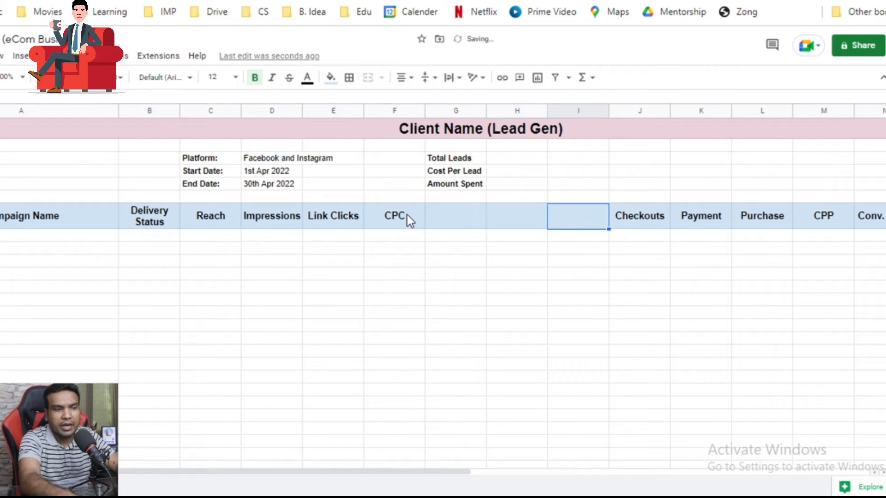
key(Right)
key(Delete)
key(Right)
key(Delete)
key(Right)
key(Delete)
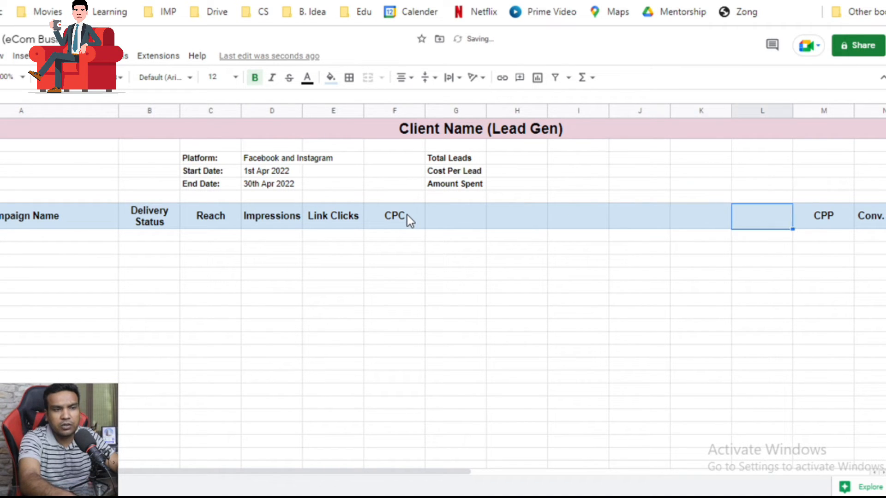
key(Right)
key(Delete)
key(Right)
key(Delete)
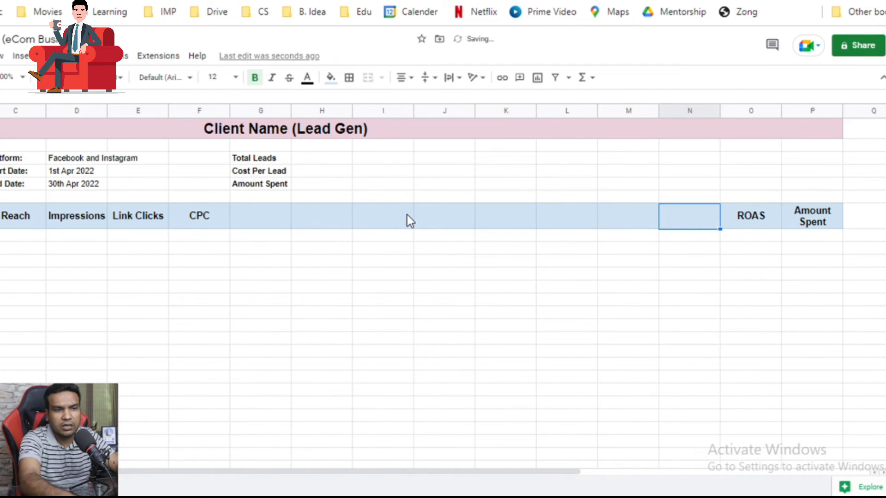
key(Right)
key(Delete)
key(Right)
key(Delete)
Enter "Landing Page Views" as the header of column G, directly after CPC
key(Left)
key(Left)
key(Left)
key(Left)
key(Left)
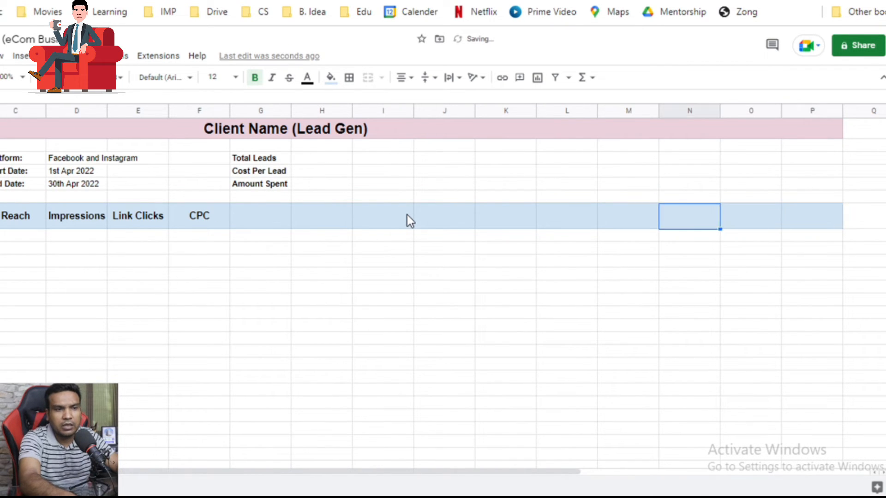
key(Left)
key(Left)
key(Left)
key(Left)
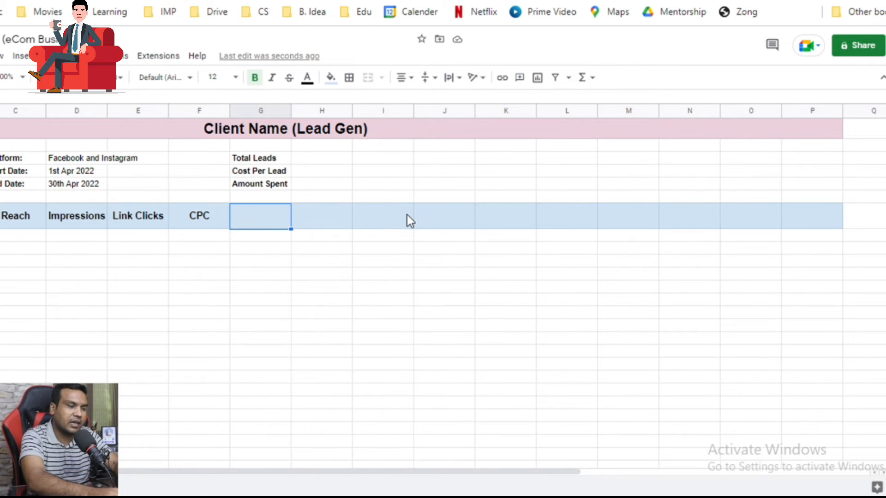
text(Landi)
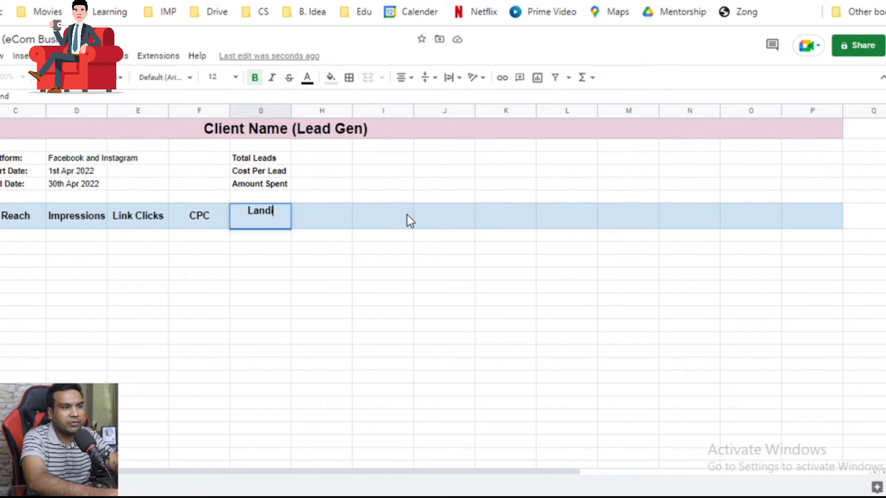
text(ng Page Views)
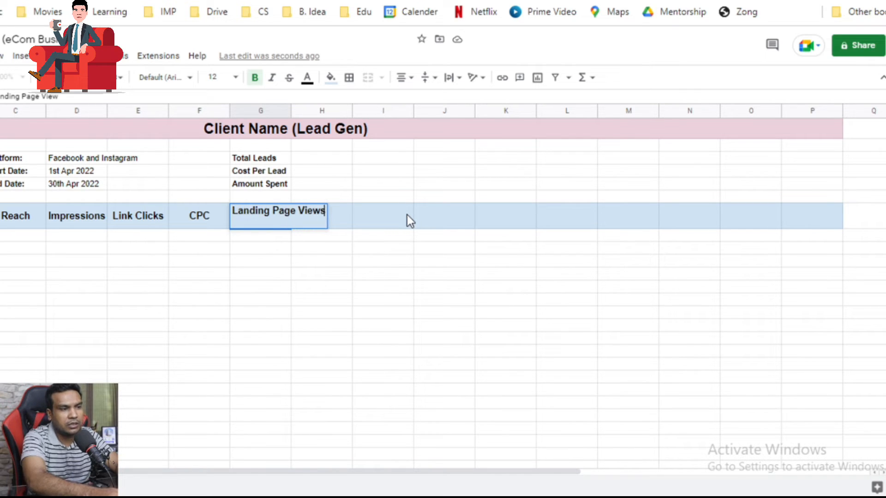
key(Return)
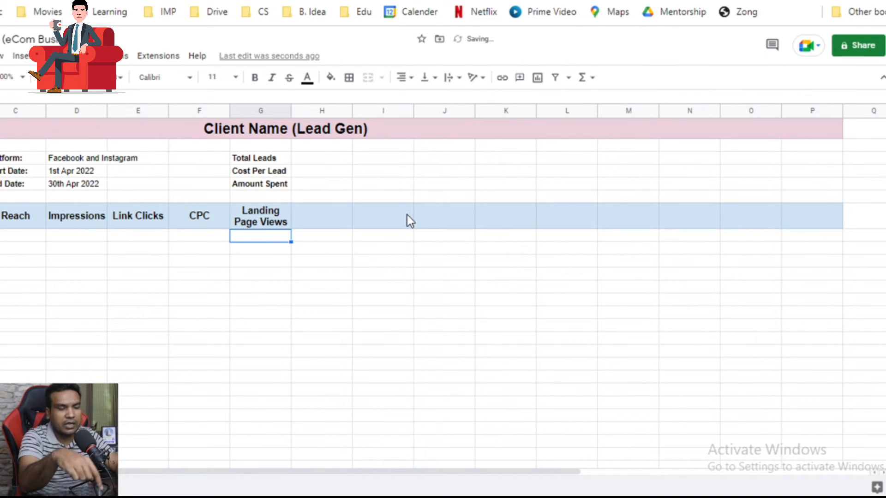
Enter "CPLPV" as the header of column H, after Landing Page Views
key(Up)
key(Right)
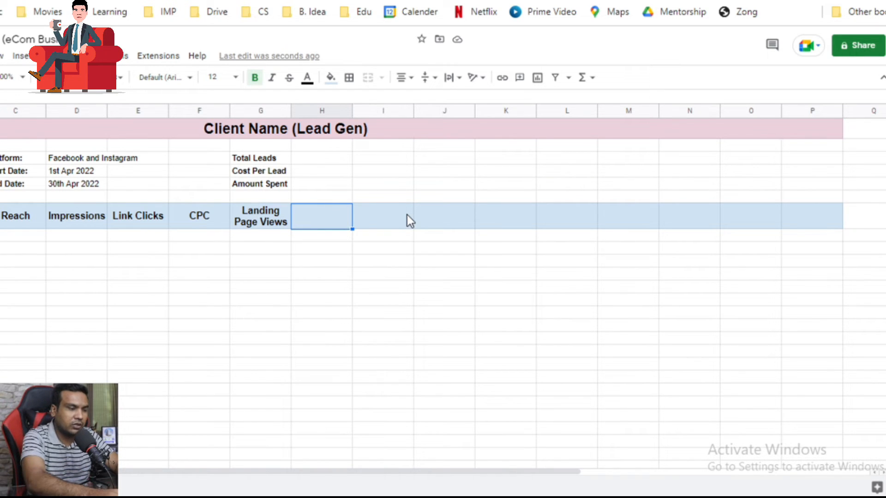
text(CP)
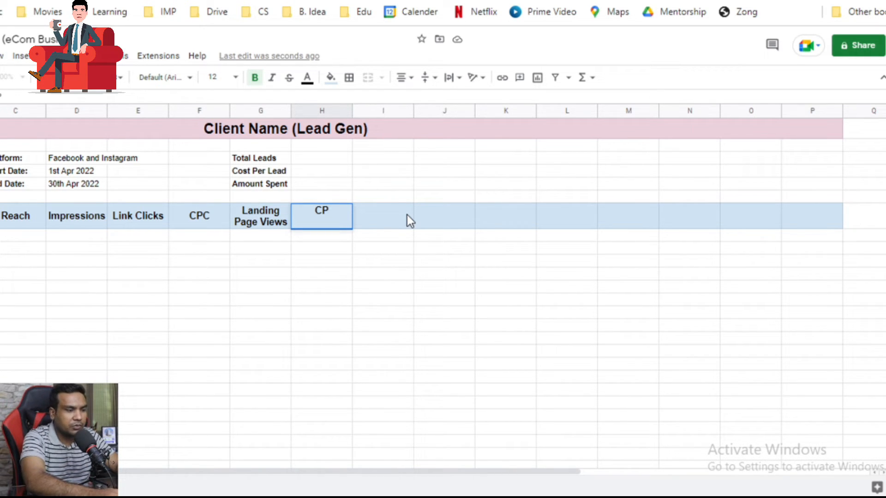
text(LC)
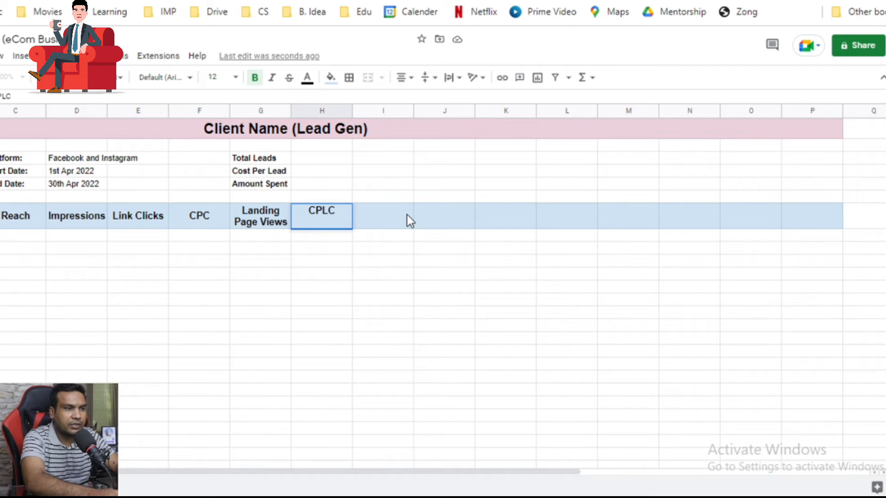
key(BackSpace)
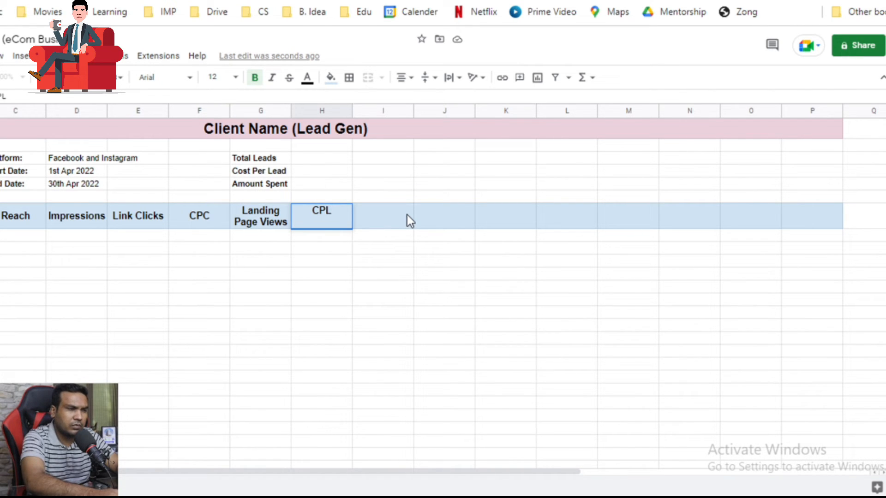
text(P)
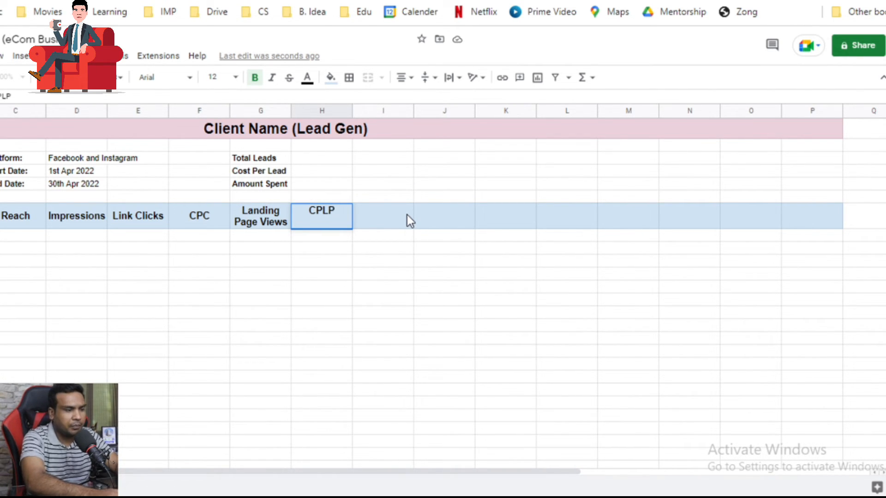
text(V)
key(Return)
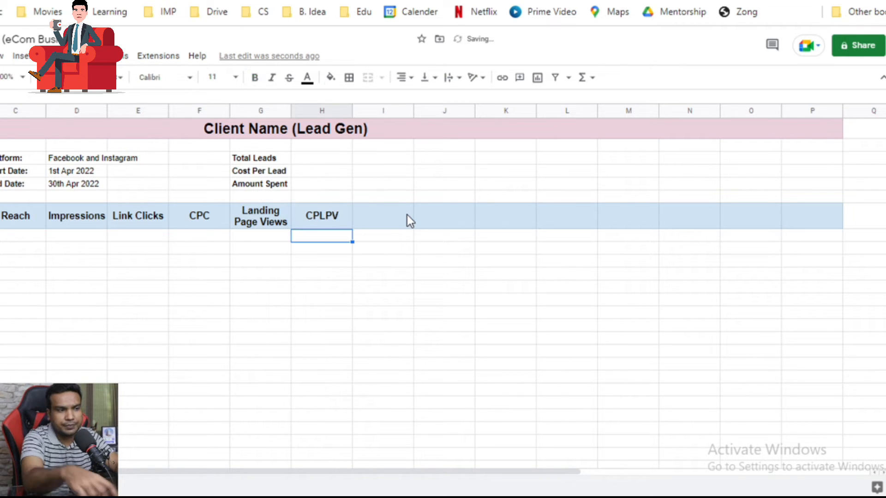
Add the headers "Facebook Leads" in column I and "Cost Per FB Lead" in column J
key(Up)
key(Right)
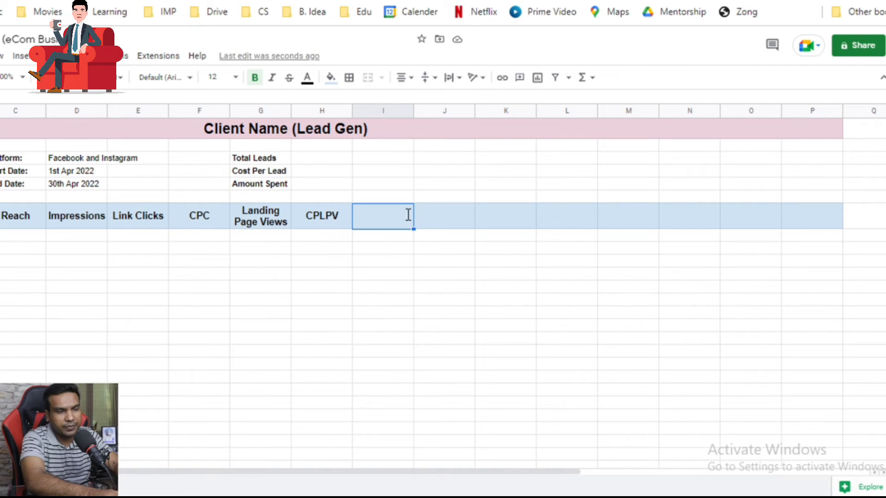
text(Facebook Leads)
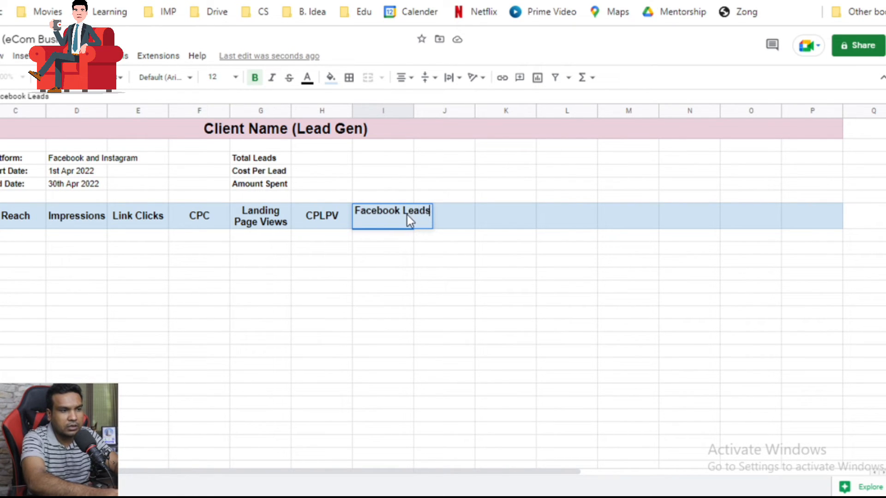
key(Tab)
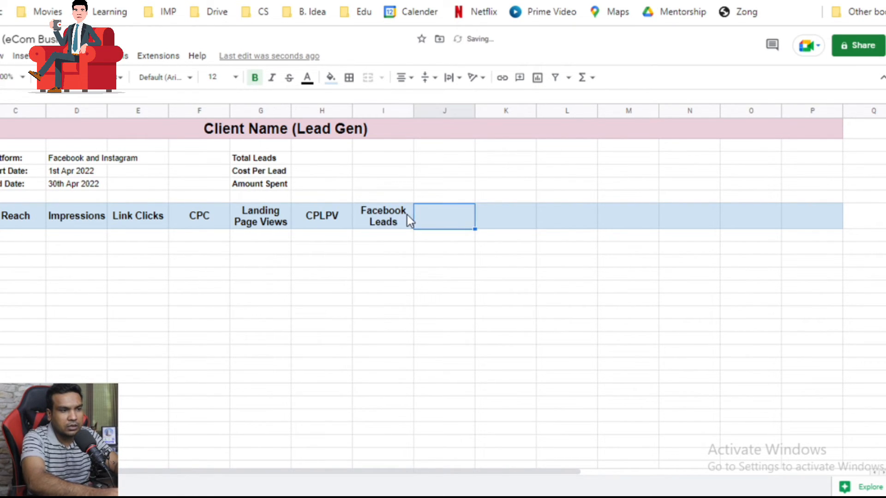
text(Cost Per F)
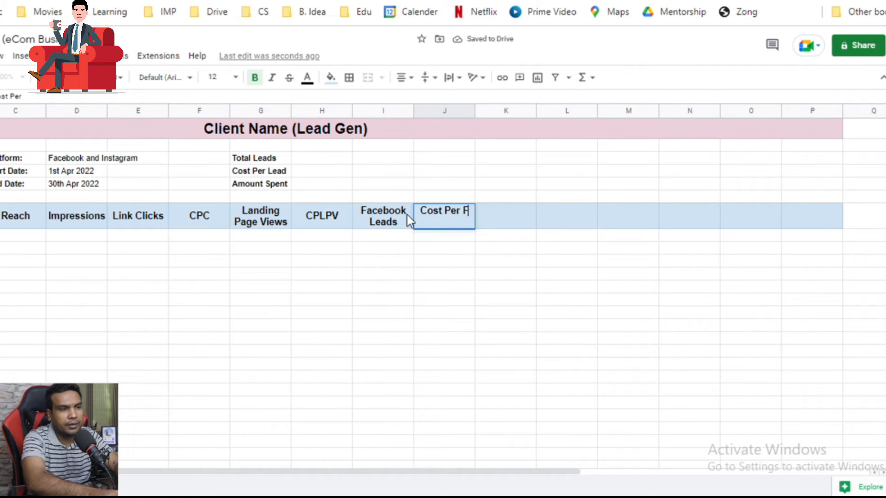
text(B Lead)
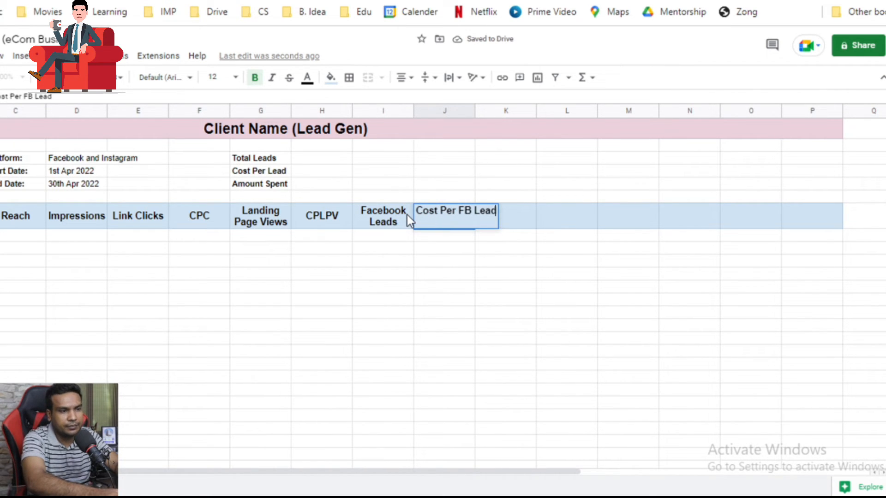
key(Tab)
Add the headers "Website Lead" in column K and "Cost per Website Lead" in column L
text(Weeks)
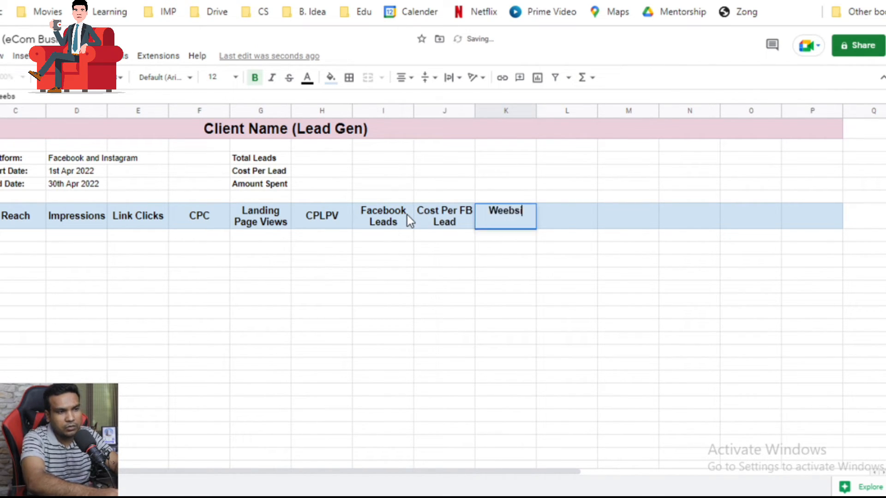
key(BackSpace)
key(BackSpace)
key(BackSpace)
text(bsite Lea)
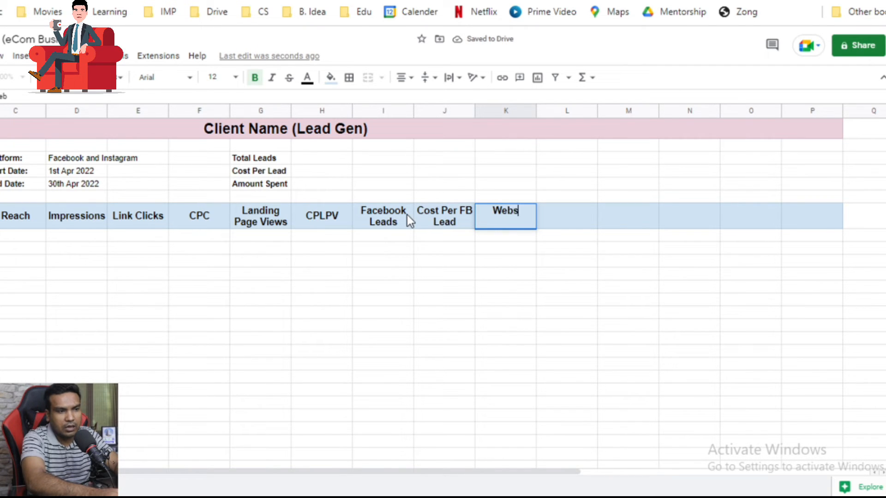
text(d)
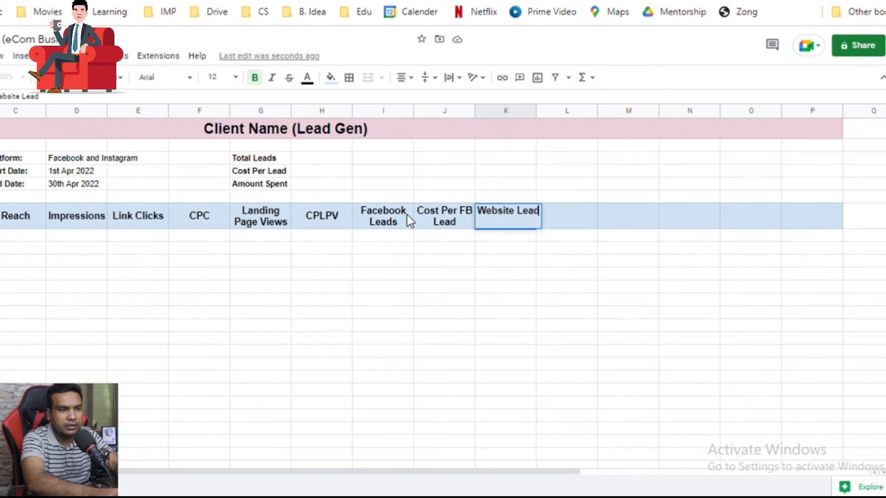
key(Tab)
text(Co)
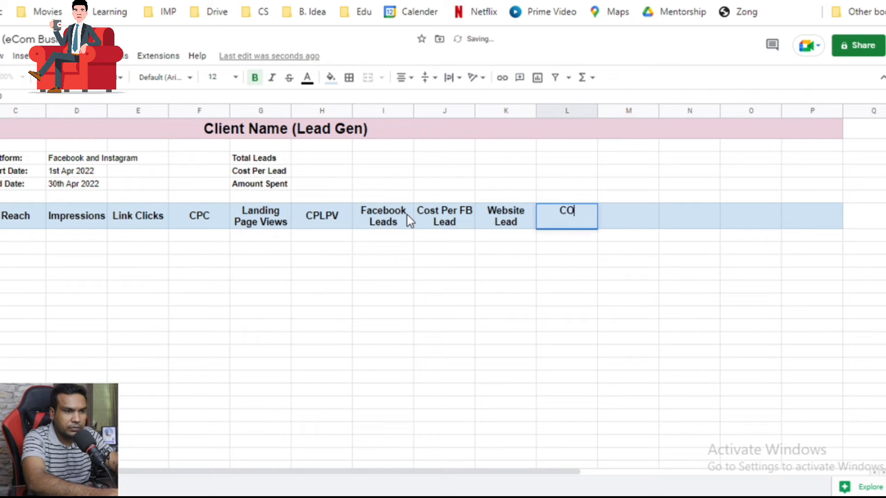
text(st pe)
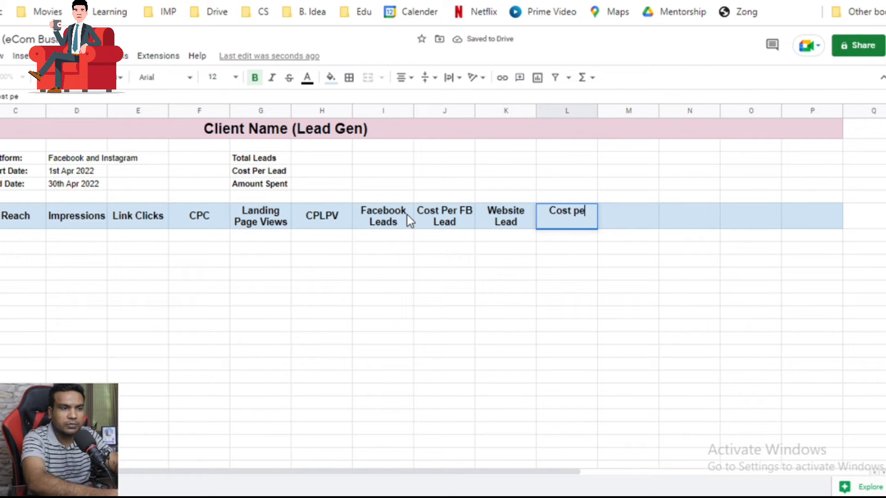
text(r Websit)
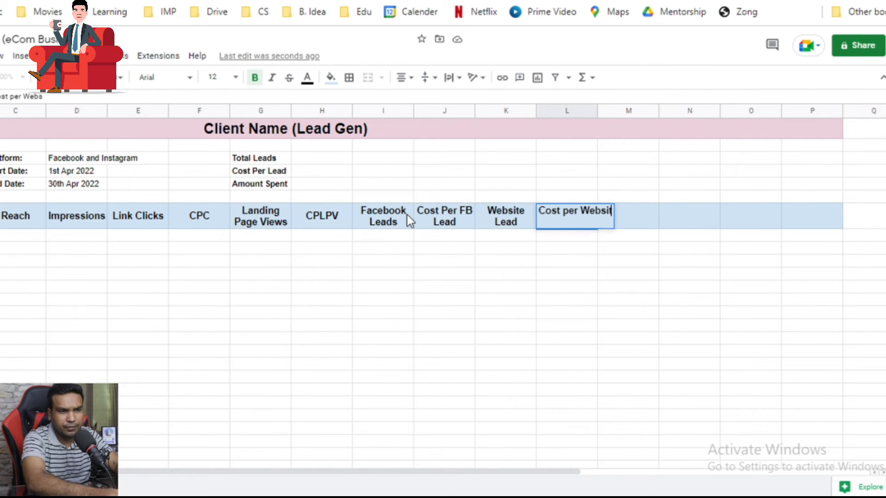
text(e Lead)
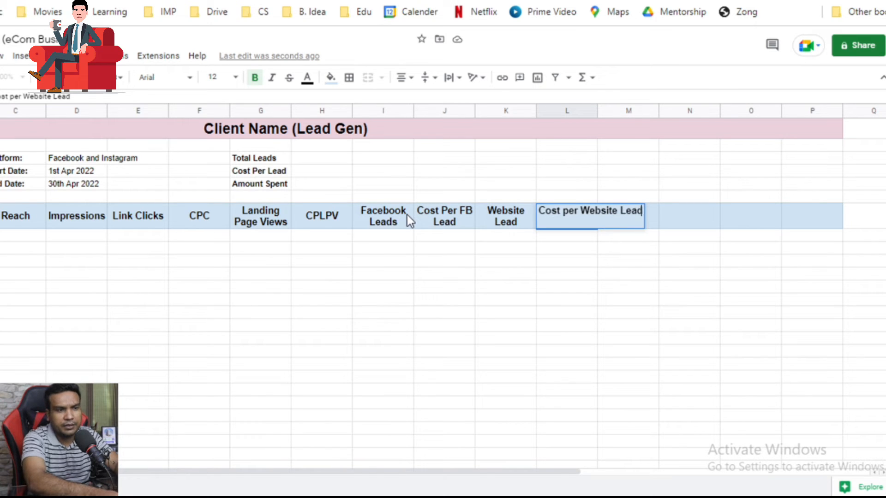
key(Tab)
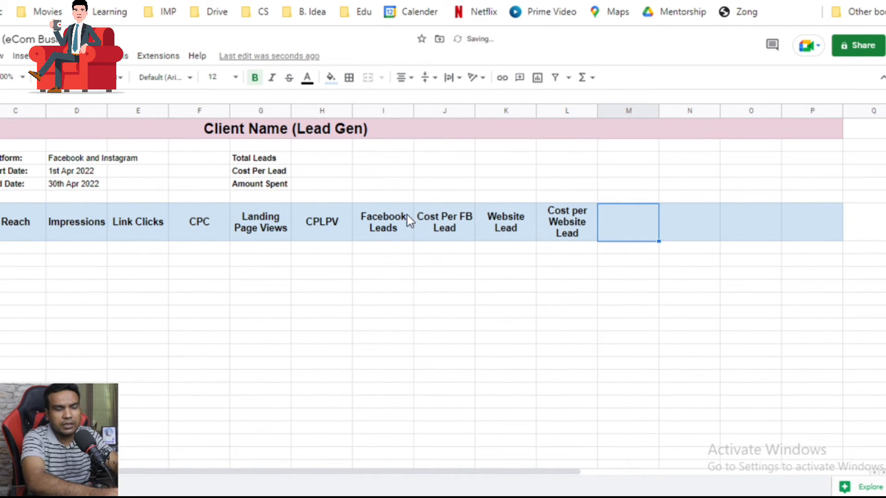
Enter "Total Leads" as the header of column M, after Cost per Website Lead
text(Lead)
key(BackSpace)
key(BackSpace)
key(BackSpace)
key(BackSpace)
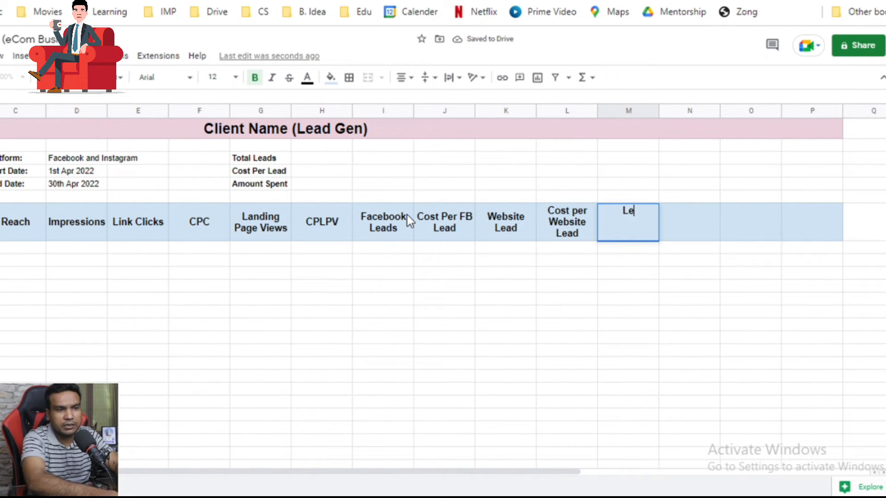
text(Total Leads)
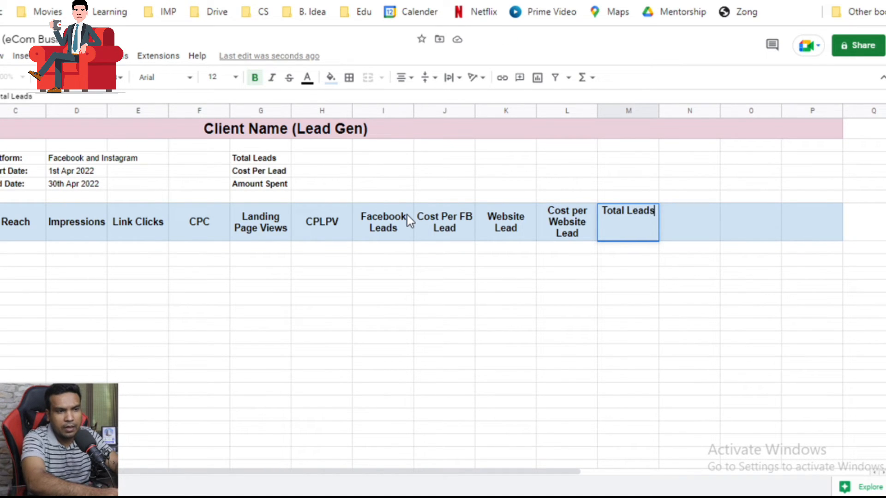
key(Tab)
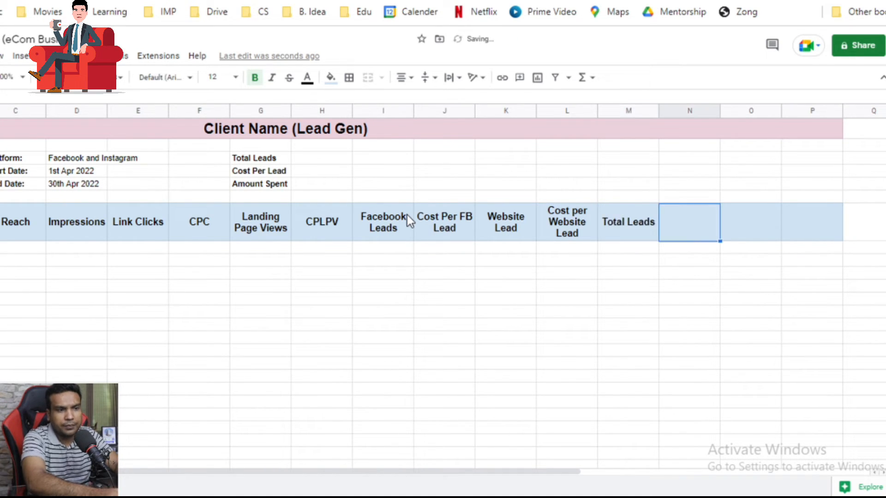
Enter "Cost Per Total Lead" as the header of column N, after Total Leads
text(Cost)
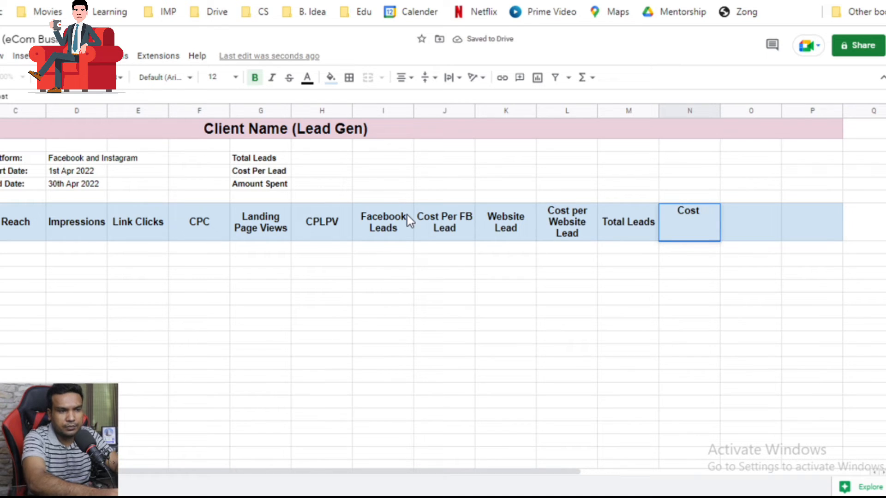
text( Per Total Lead)
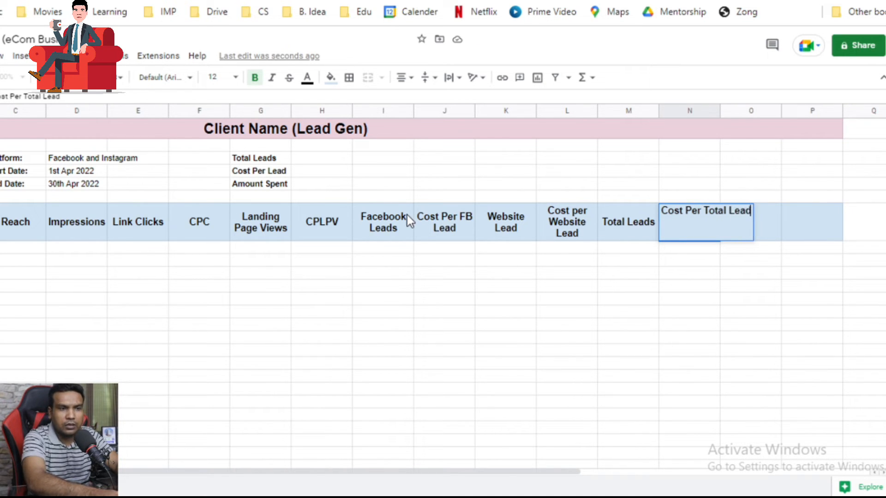
key(Return)
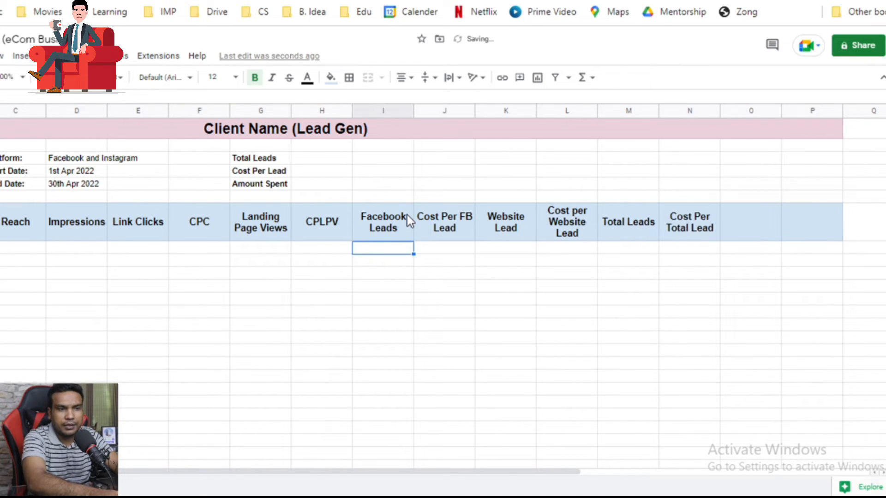
Delete the two surplus shaded columns without headers after Cost Per Total Lead
click(746, 111)
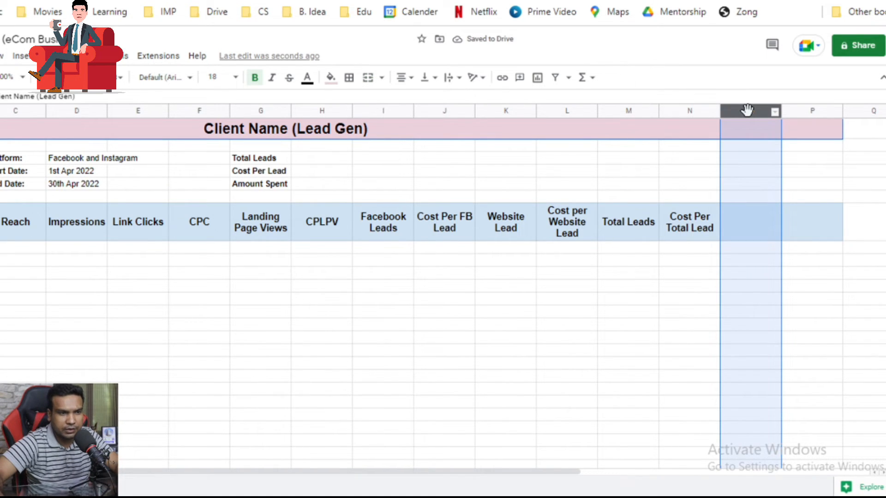
right_click(746, 111)
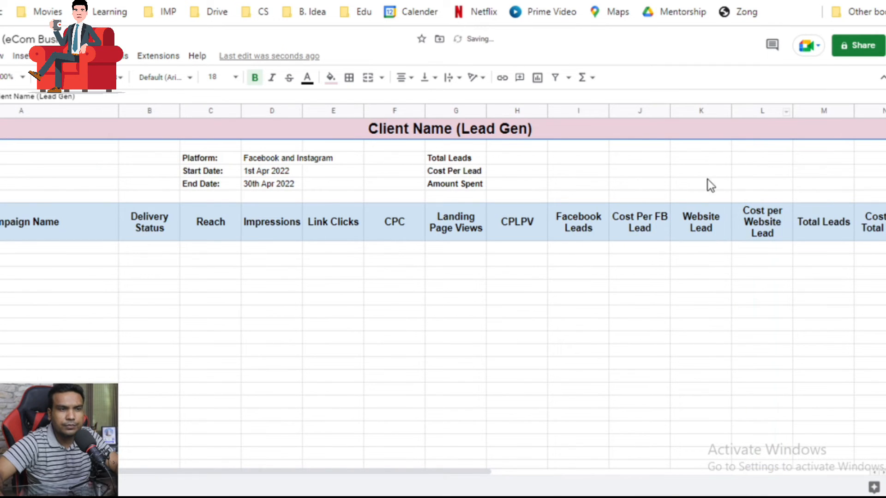
drag(445, 470, 513, 223)
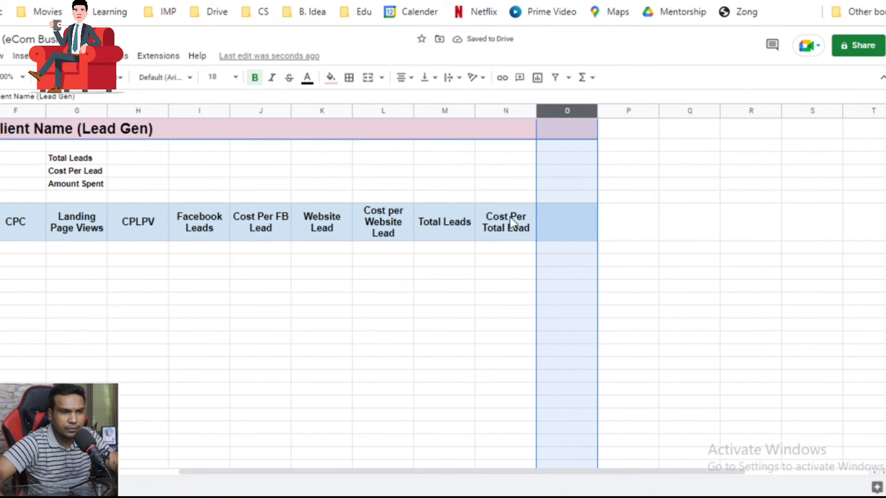
right_click(564, 113)
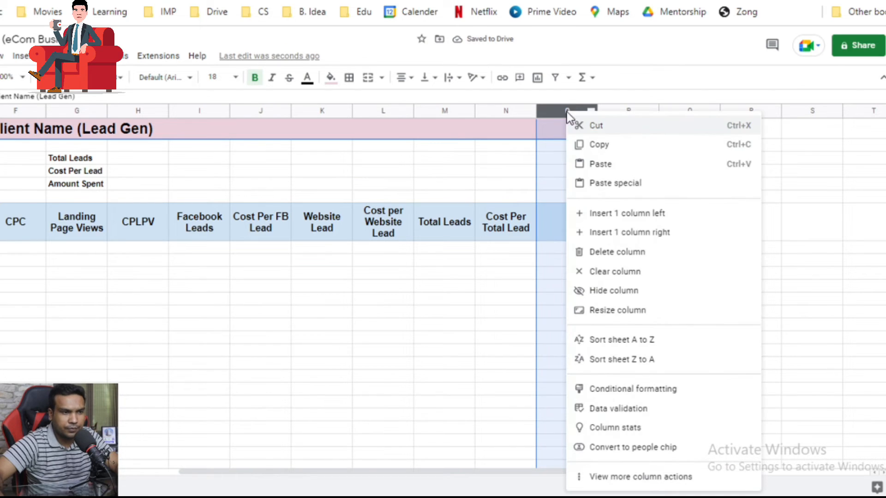
click(630, 253)
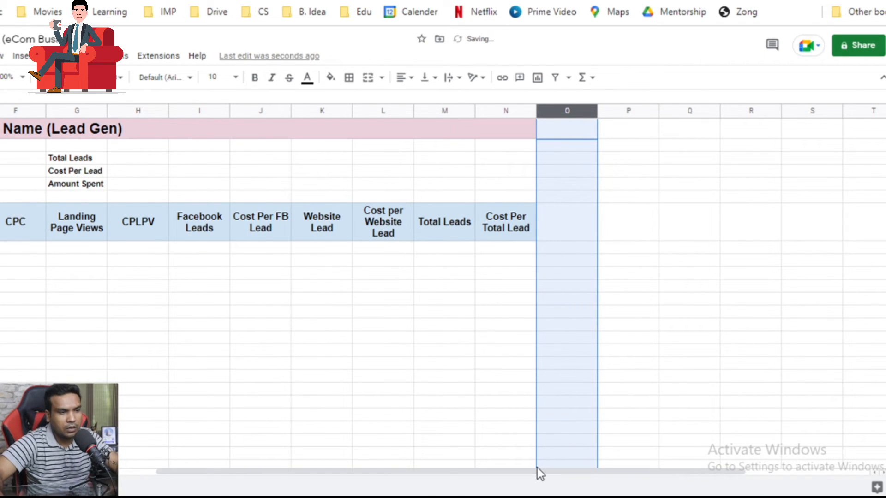
Review the Lead Gen template's headers from Campaign Name through Cost Per Total Lead and check the exported ad data in the other spreadsheet
drag(537, 468, 318, 426)
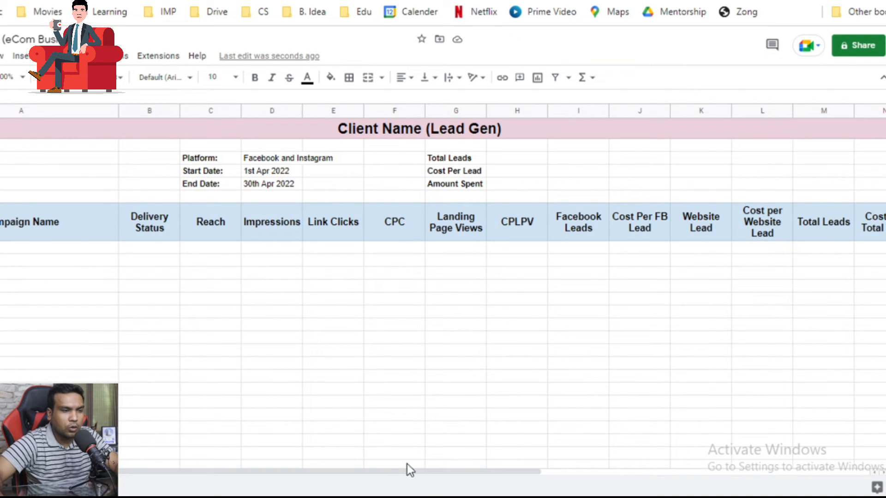
drag(446, 478, 516, 491)
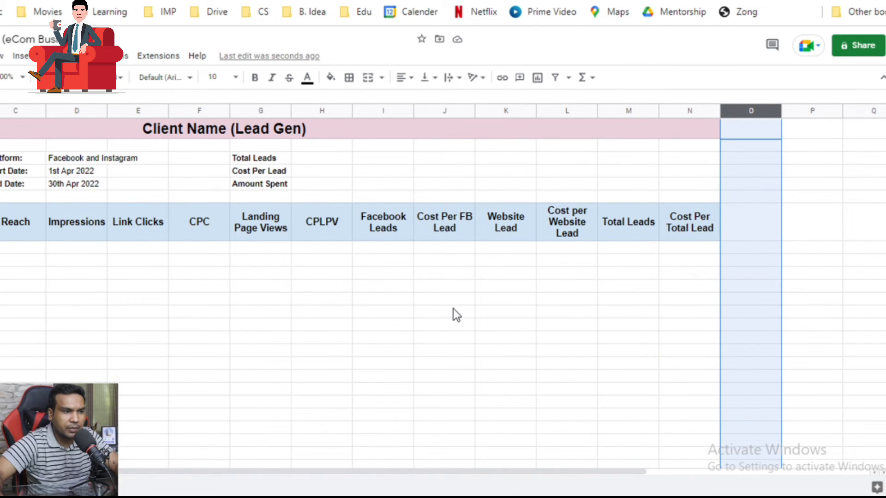
click(453, 312)
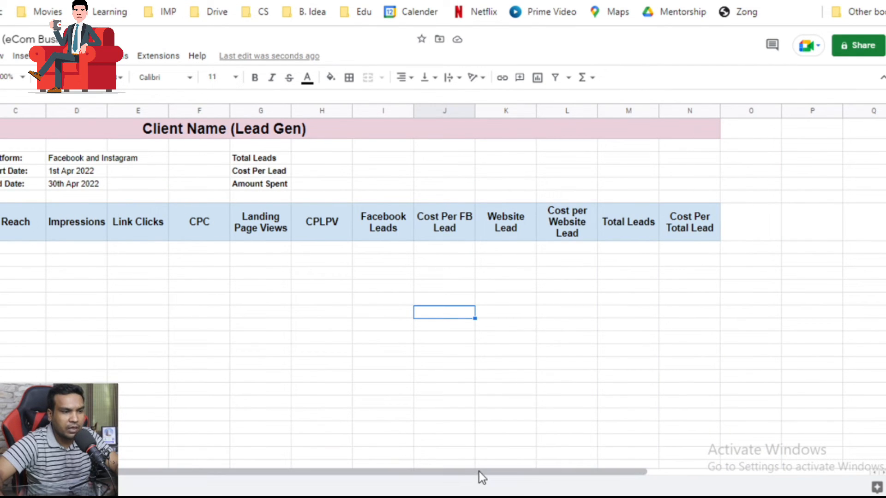
drag(479, 471, 380, 462)
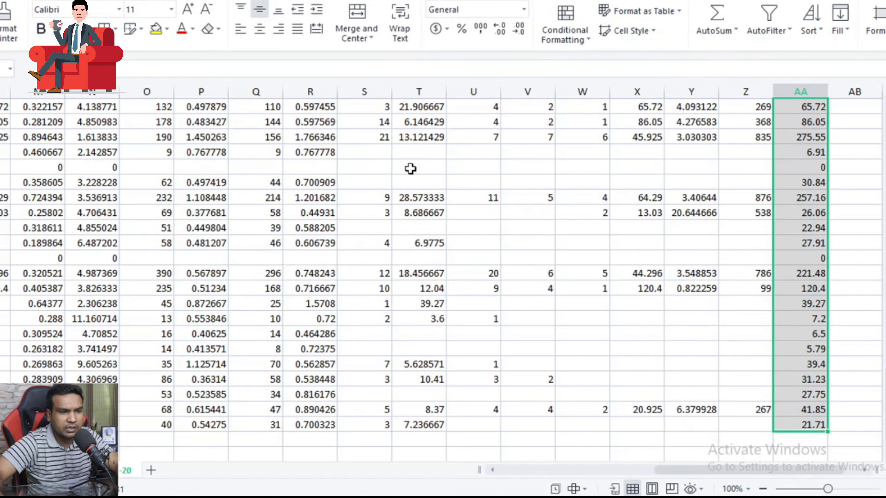
scroll(340, 155, up, 10)
scroll(339, 155, up, 1)
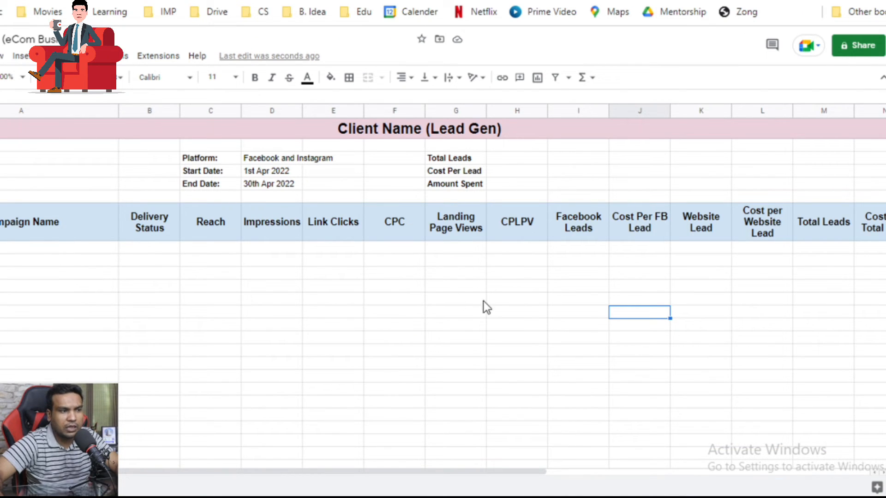
click(101, 249)
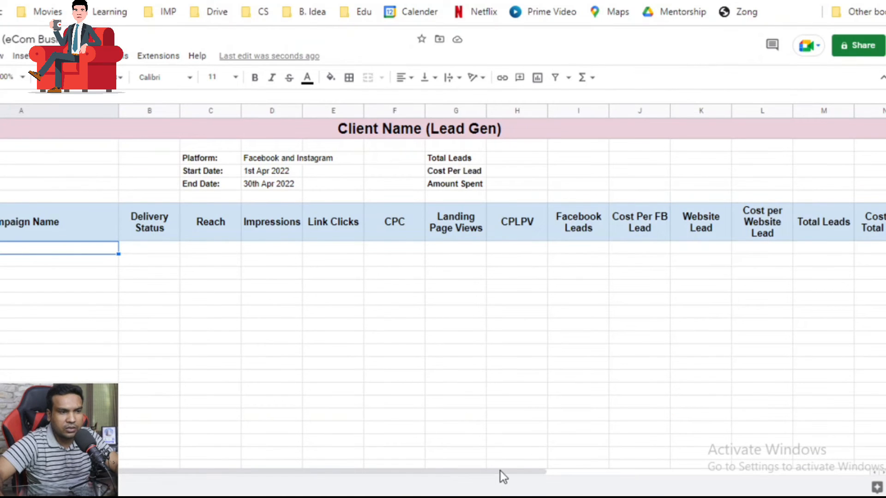
scroll(597, 492, right, 5)
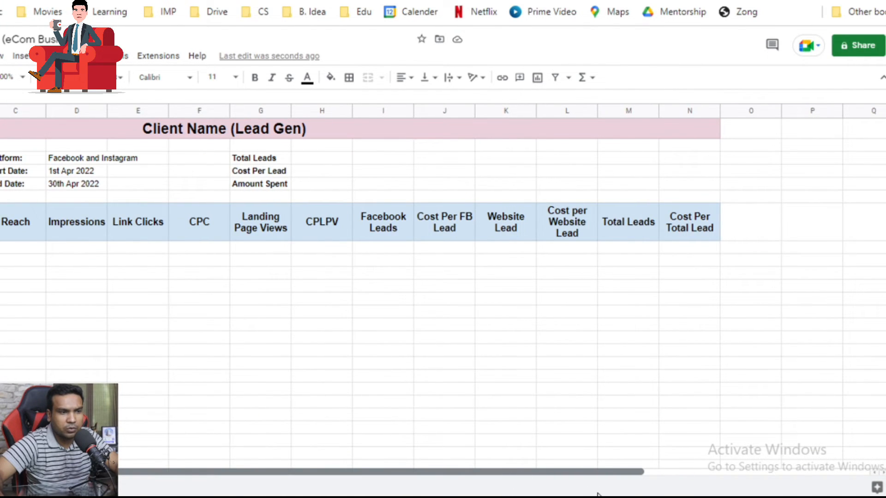
scroll(581, 491, left, 5)
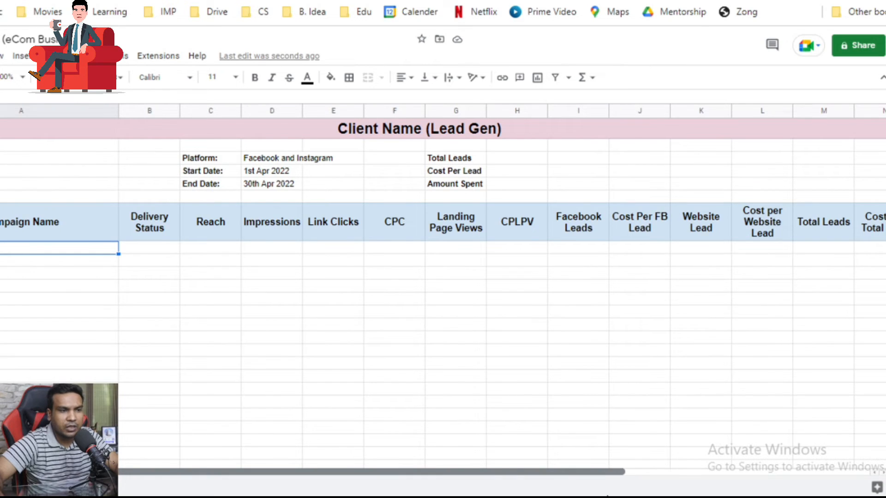
scroll(572, 488, right, 5)
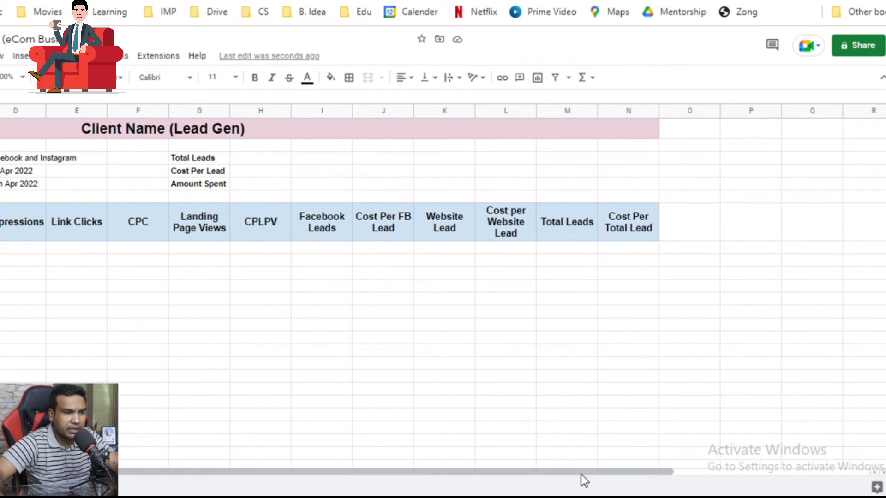
scroll(581, 475, left, 5)
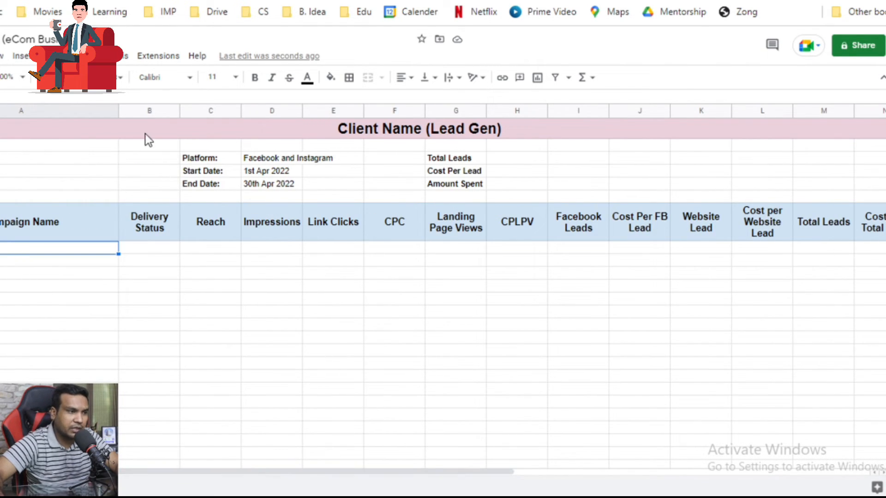
Insert a column to the right of Delivery Status and give it the header "Campaign Objective"
click(150, 112)
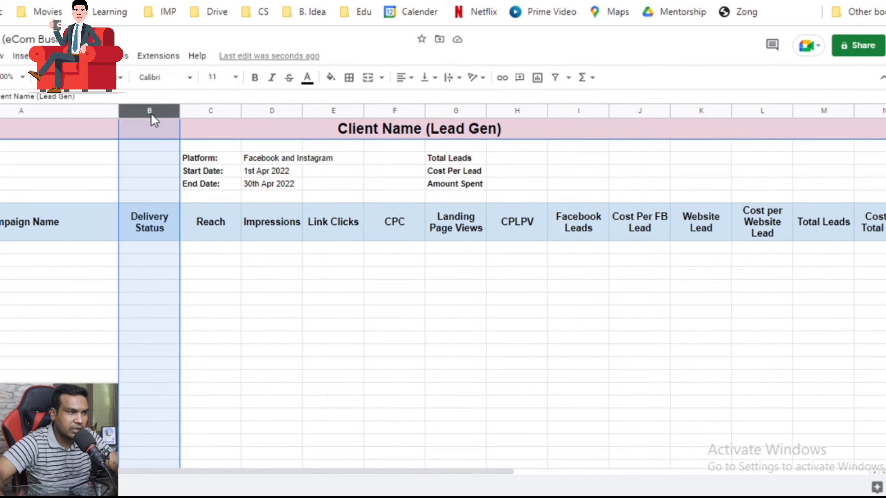
right_click(152, 115)
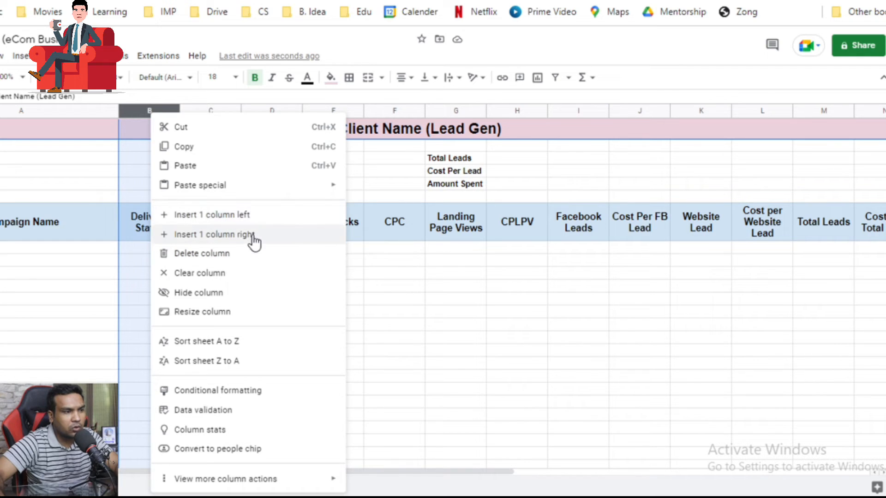
click(208, 235)
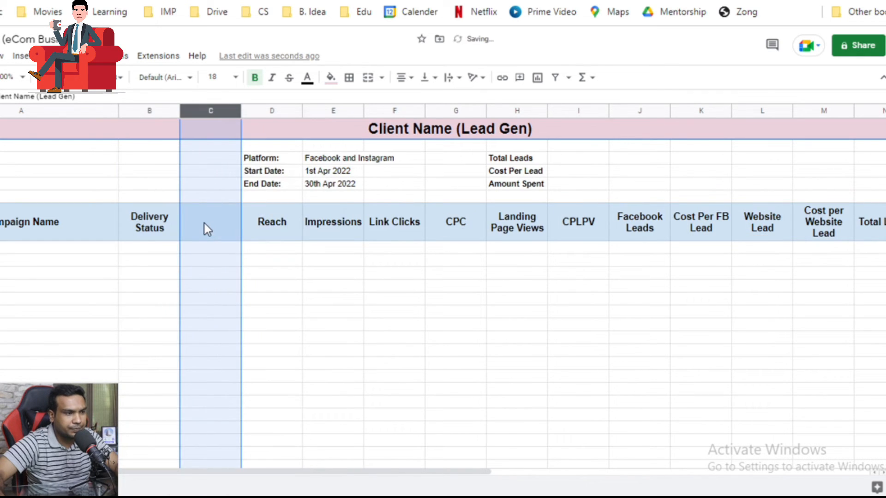
click(204, 224)
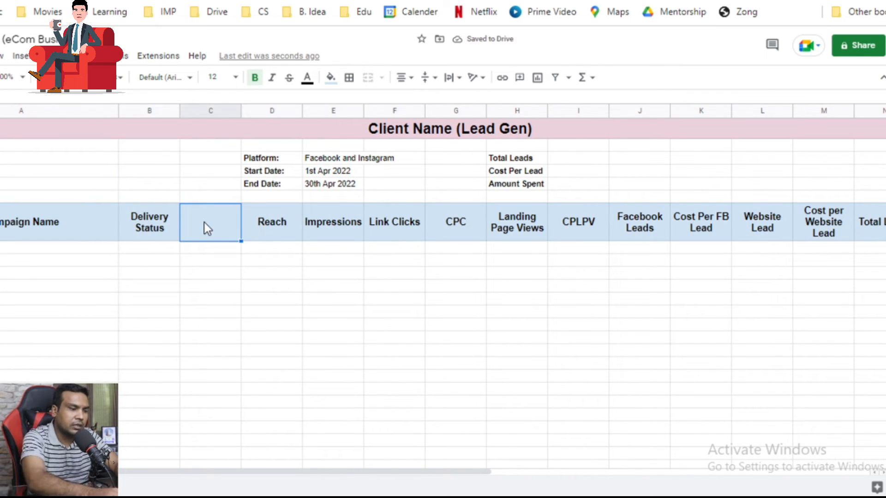
text(Campaign O)
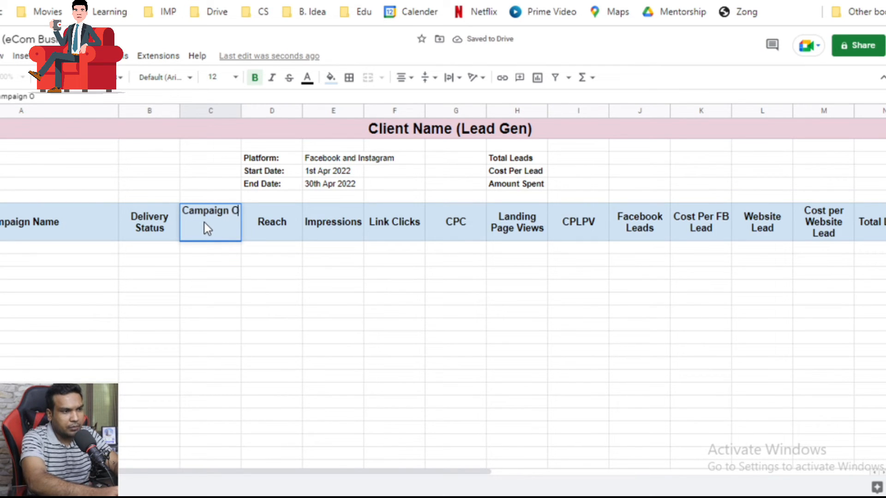
text(bjective)
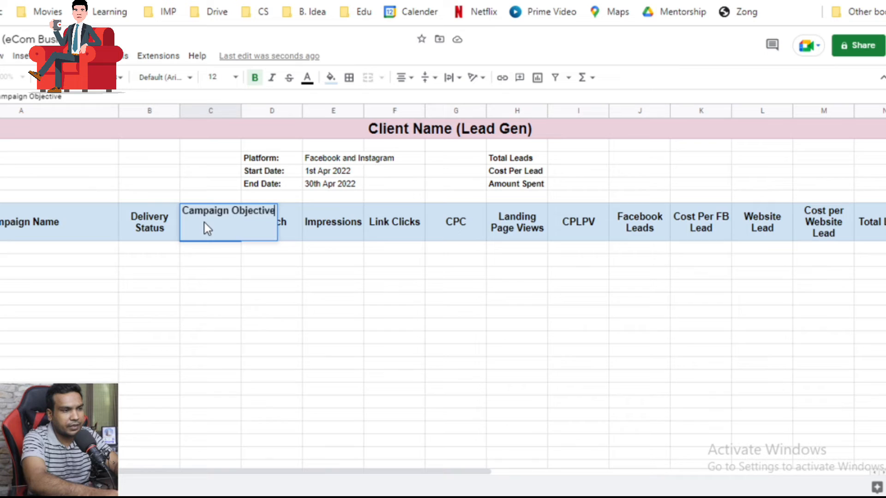
key(Return)
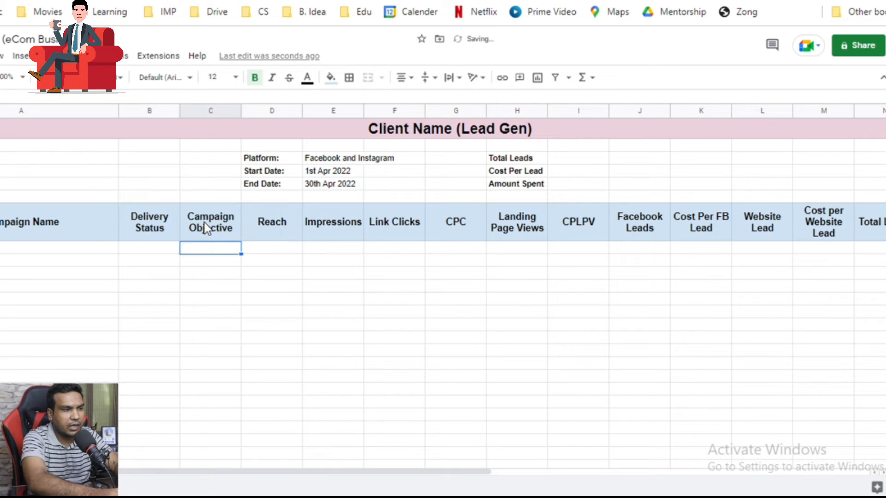
Enter "FB Lead Gen" and "Website Lead Gen" as the first two entries under Campaign Objective
text(Lead)
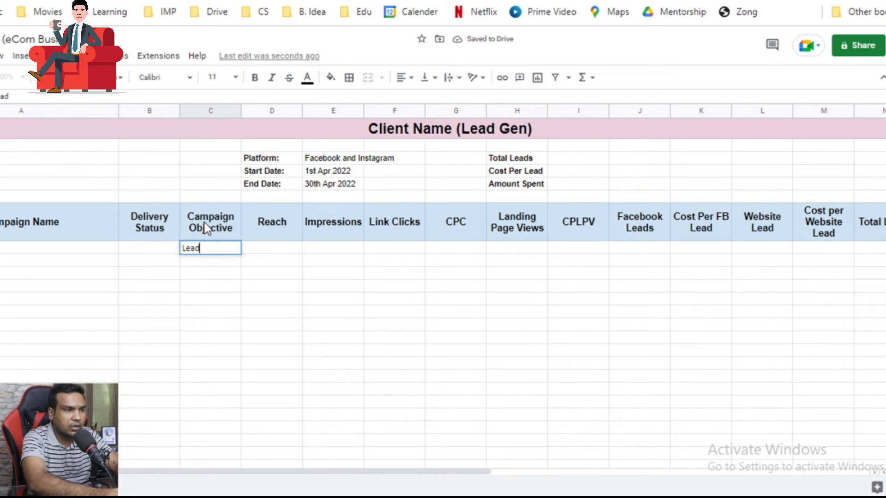
key(BackSpace)
key(BackSpace)
key(BackSpace)
key(BackSpace)
text(FB Lead Gen)
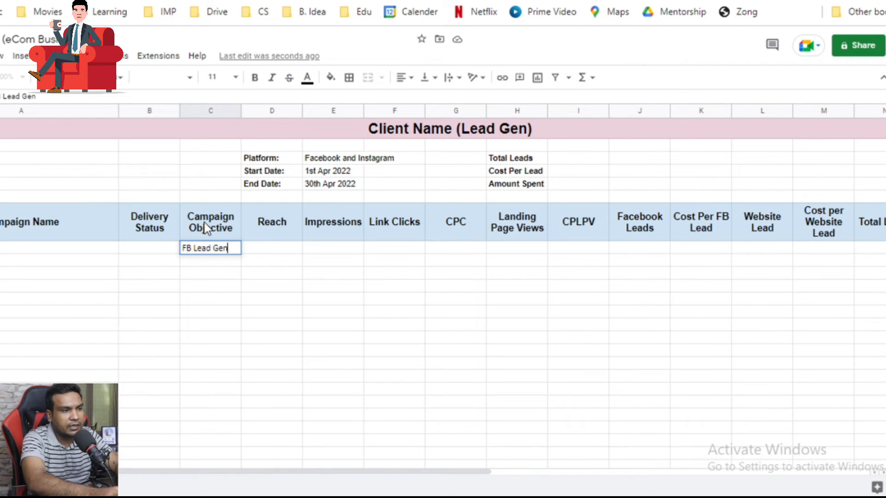
key(Return)
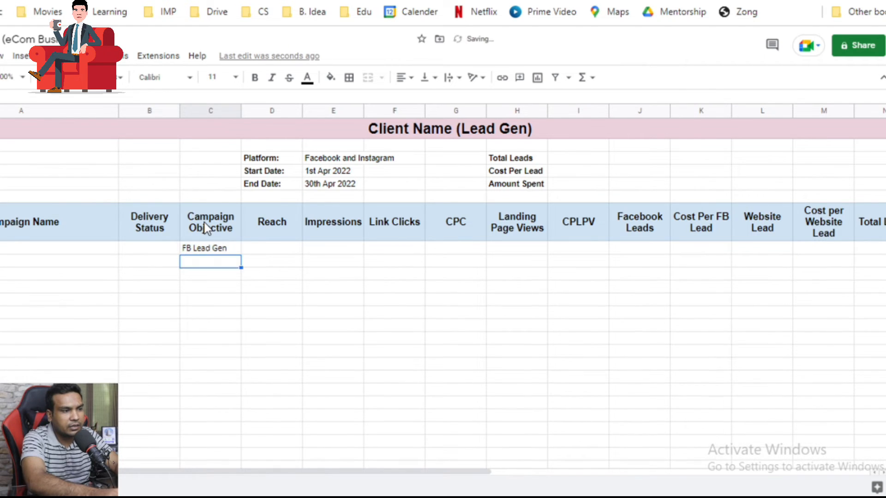
text(Website)
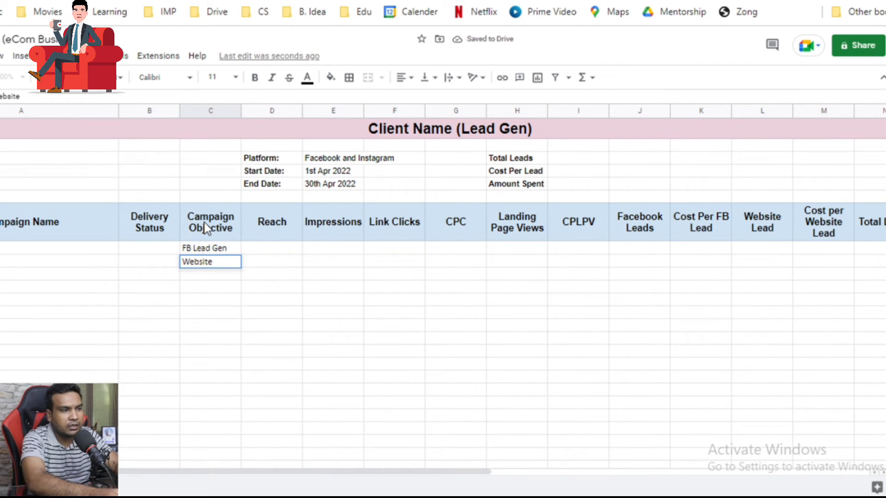
text( Lead Gen)
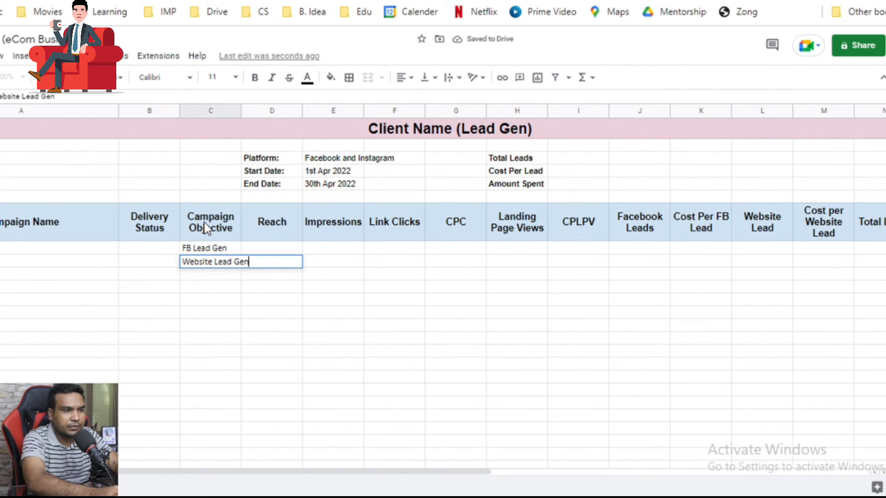
key(Return)
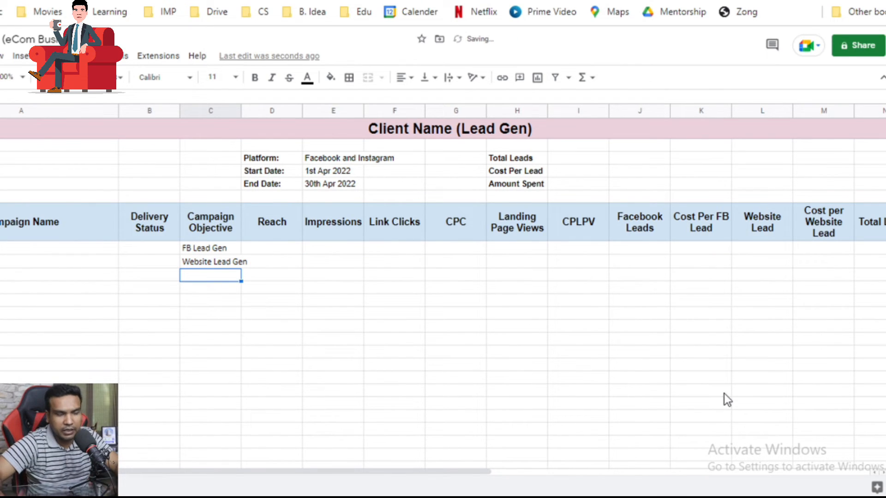
In the FB Lead Gen row, enter 25 for Facebook Leads and 2.50 for Cost Per FB Lead
click(635, 249)
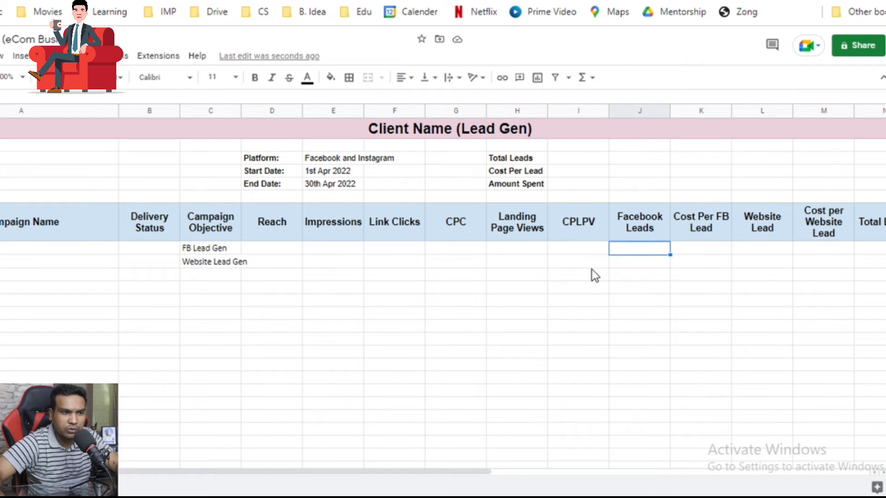
text(25)
key(Tab)
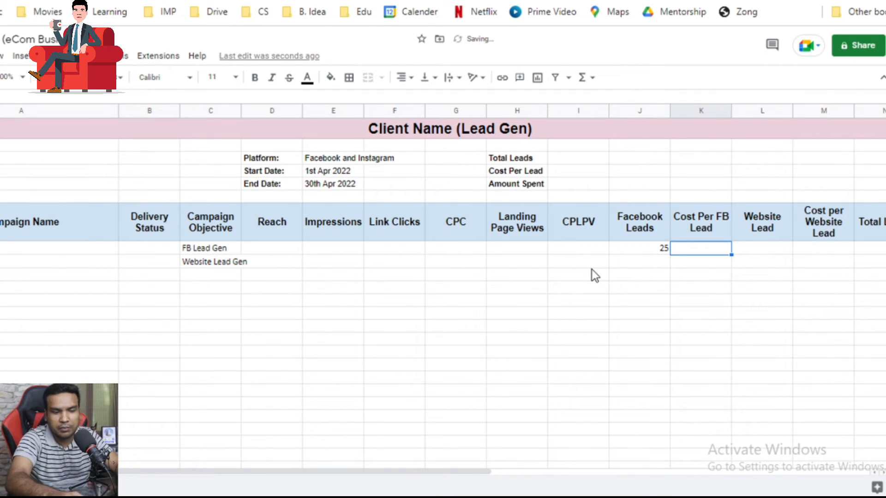
text(2.50)
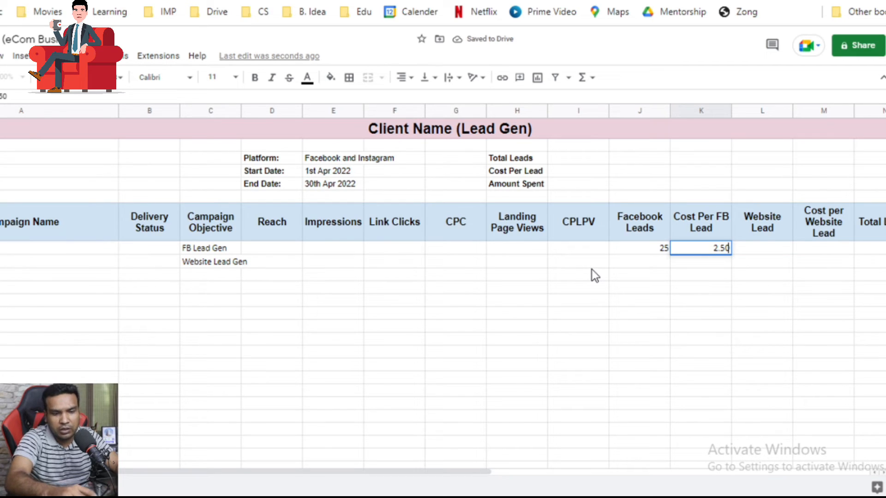
key(Tab)
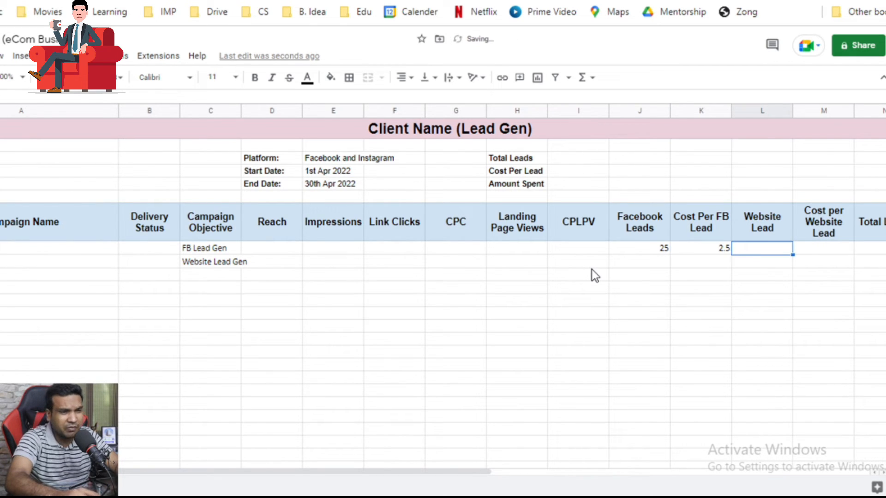
In the FB Lead Gen row, enter the formula =sum(J8+L8) under Total Leads to add Facebook and website leads
key(Tab)
key(Tab)
key(Tab)
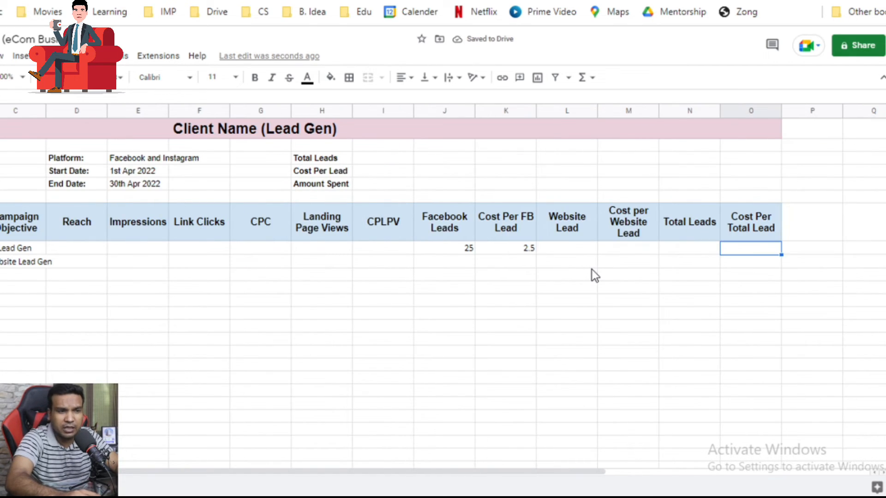
key(Left)
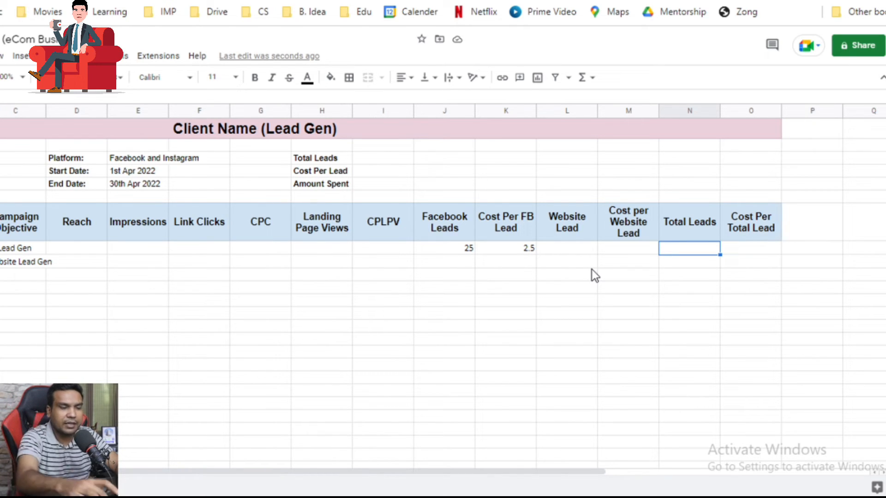
text(=)
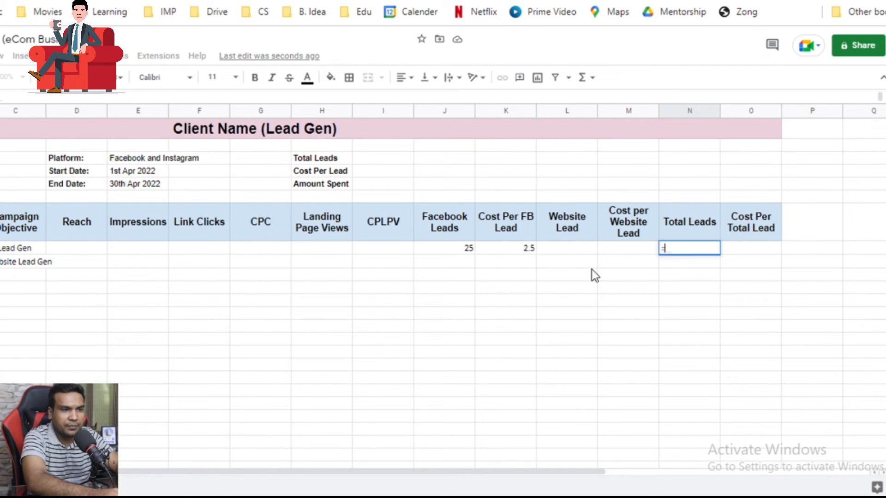
text(sum(j)
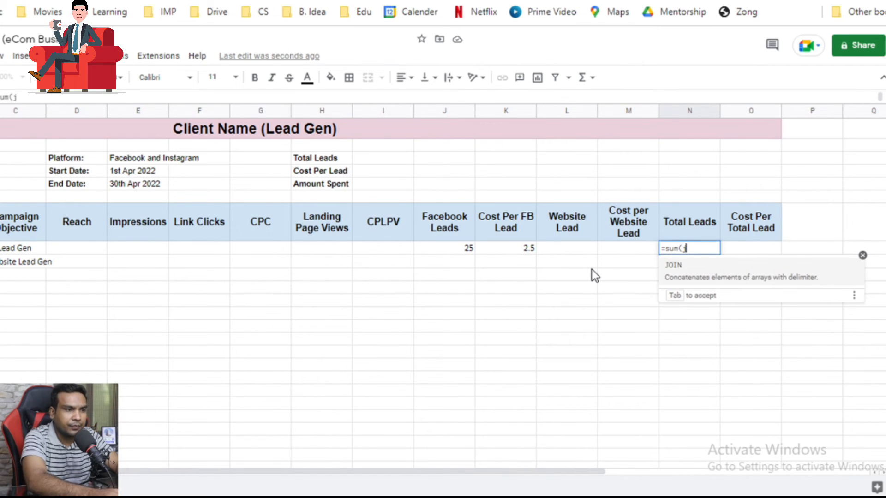
text(8)
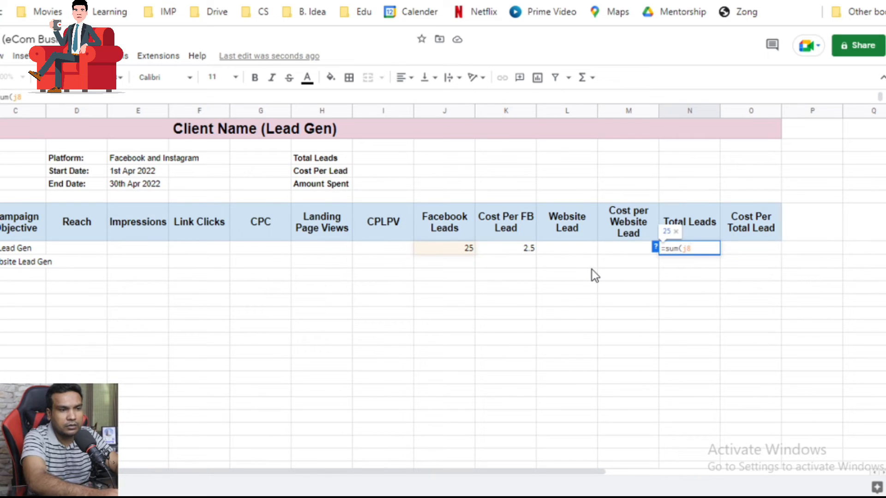
text(+)
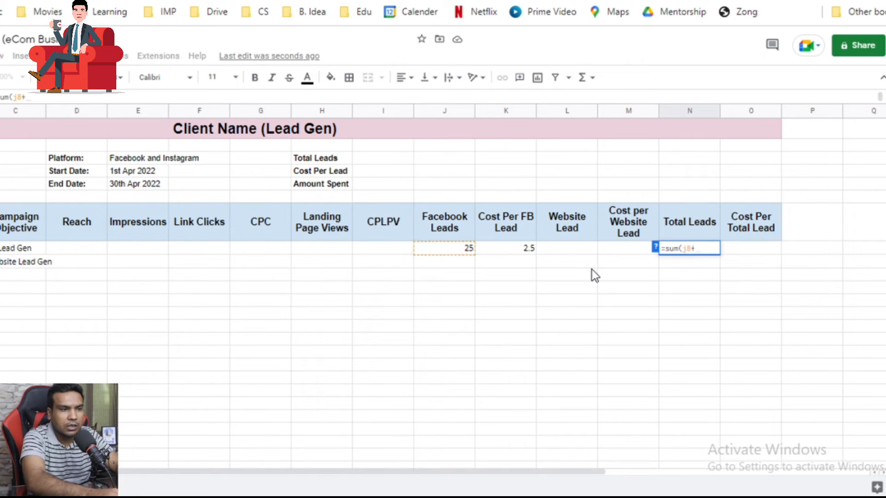
text(l)
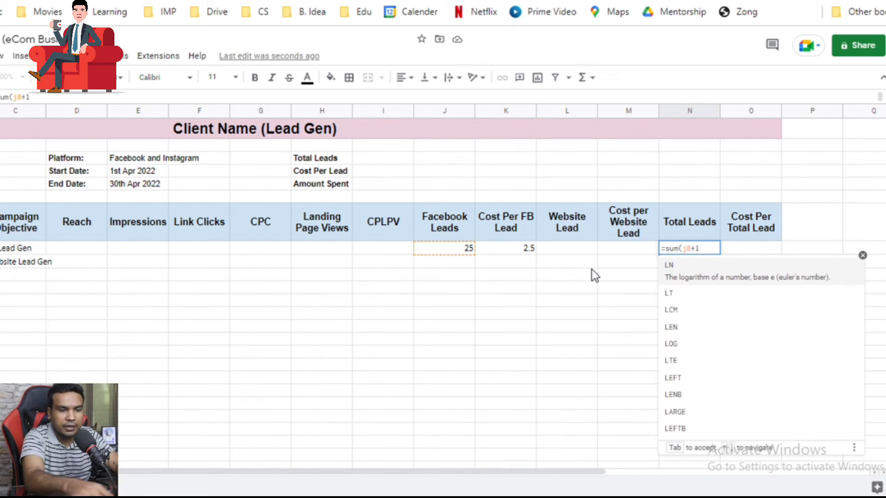
text(8))
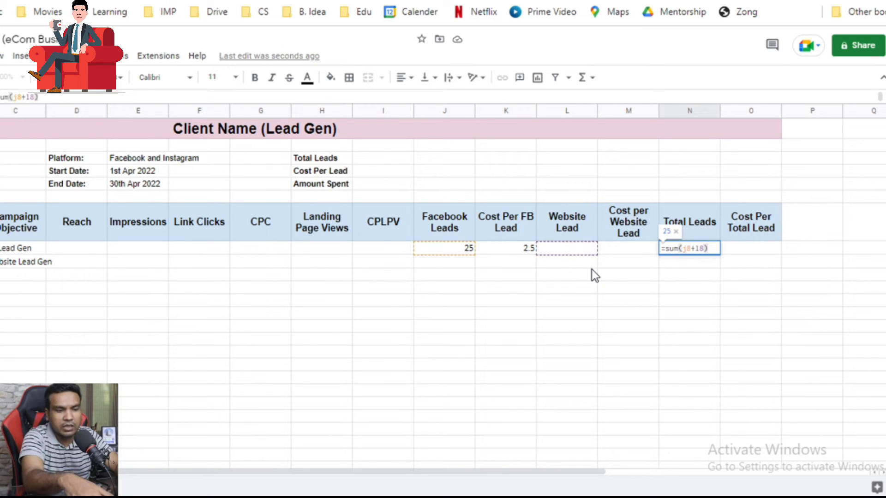
key(Return)
key(Up)
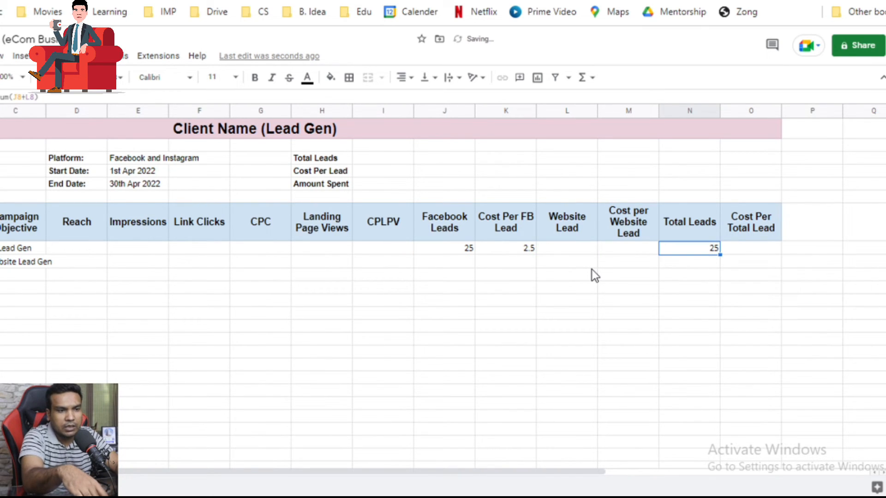
key(Right)
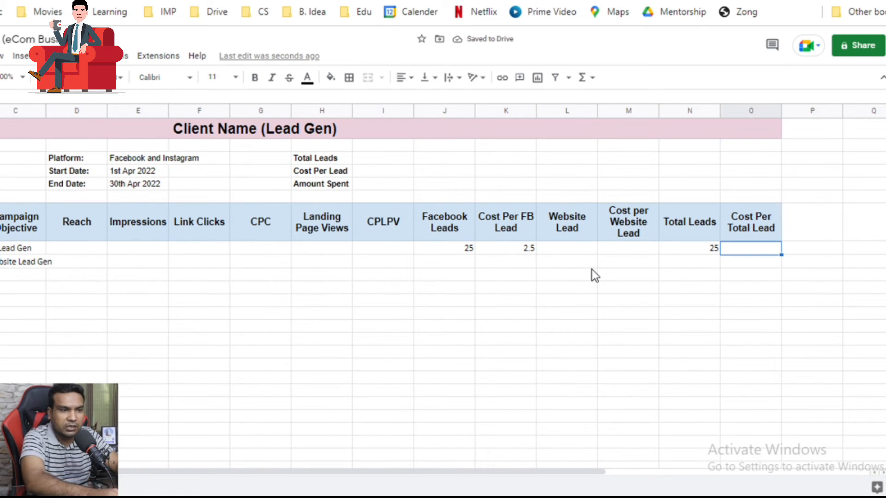
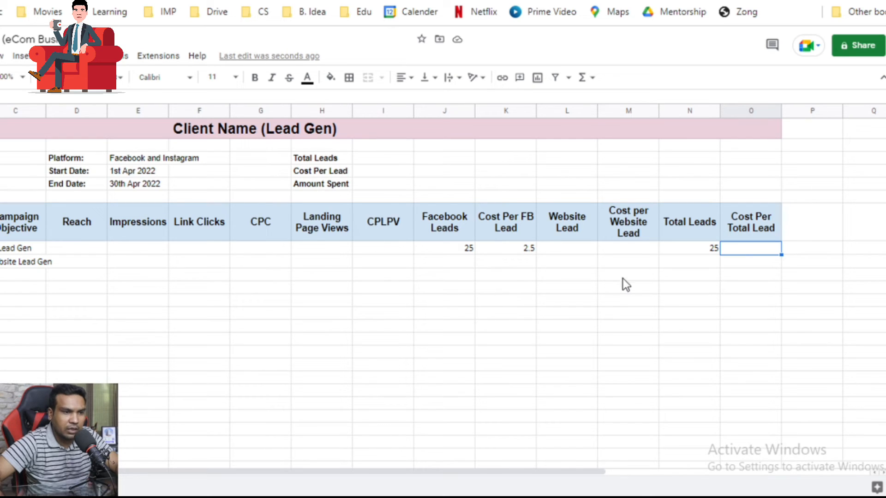
click(818, 220)
text(Toa)
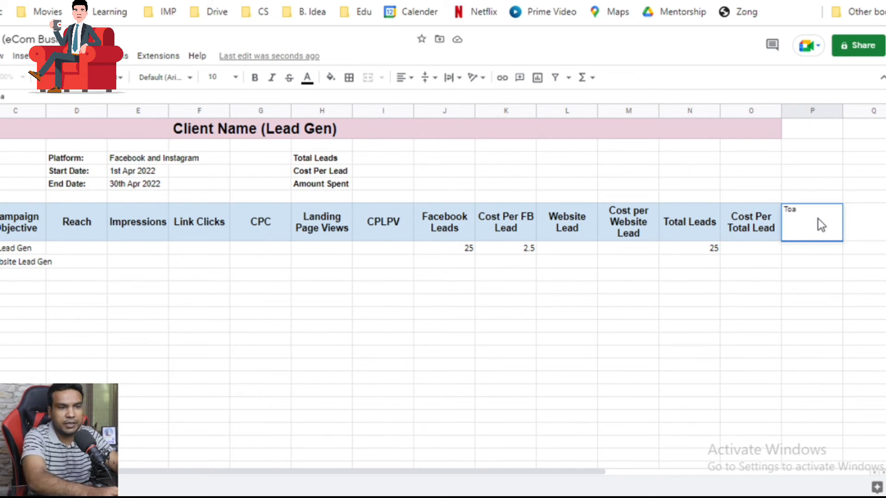
key(BackSpace)
key(BackSpace)
key(BackSpace)
Copy the Cost Per Total Lead header into the adjacent column P and rename the copy "Total Amount Spent"
key(Left)
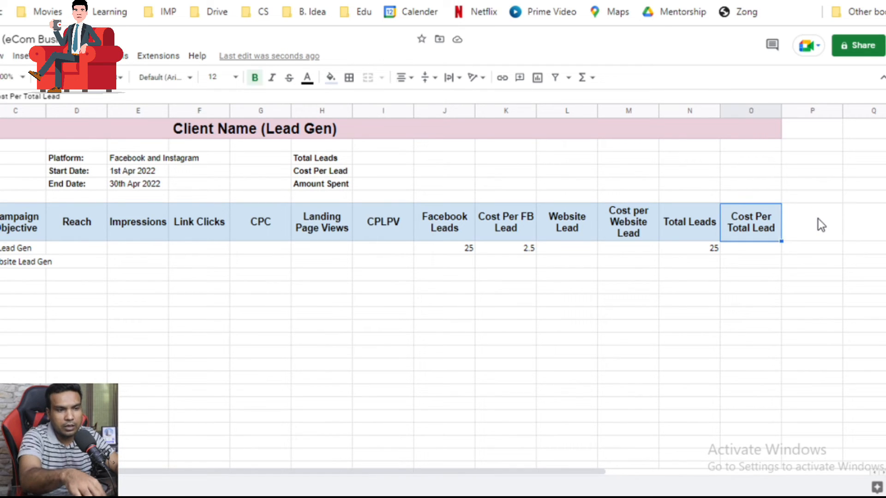
key(ctrl+c)
key(Right)
key(ctrl+v)
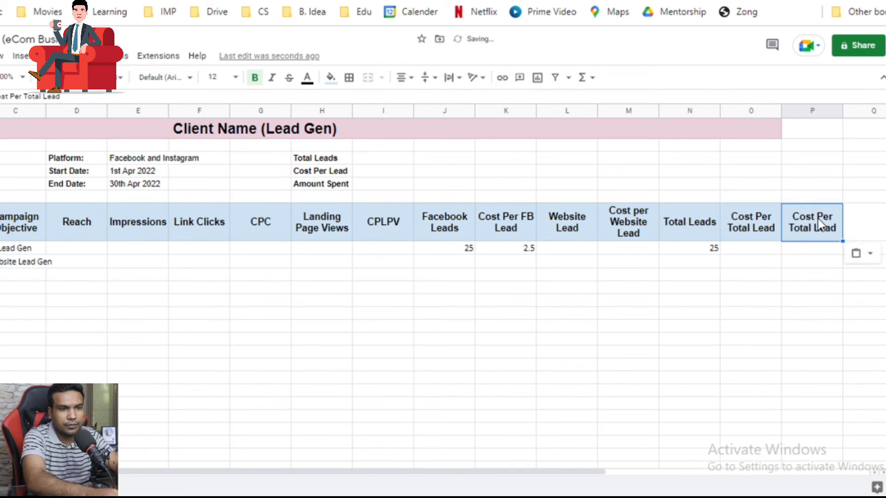
text(Total )
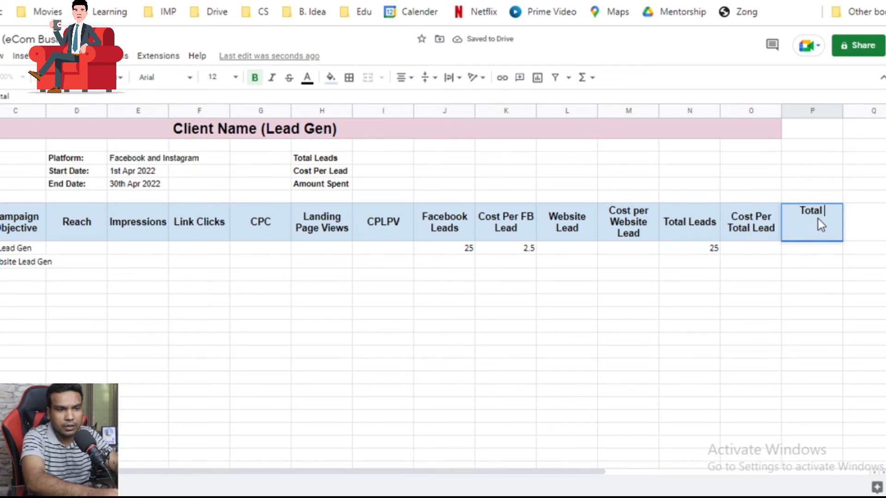
text(Amount Spent)
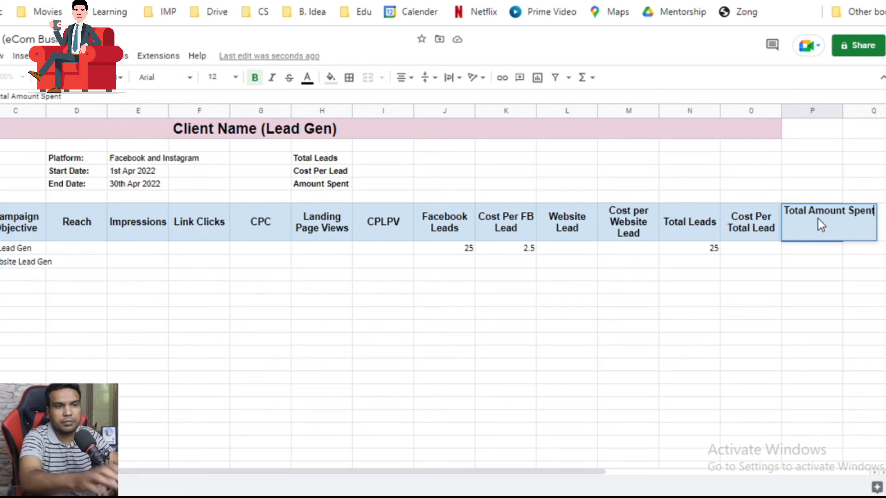
key(Return)
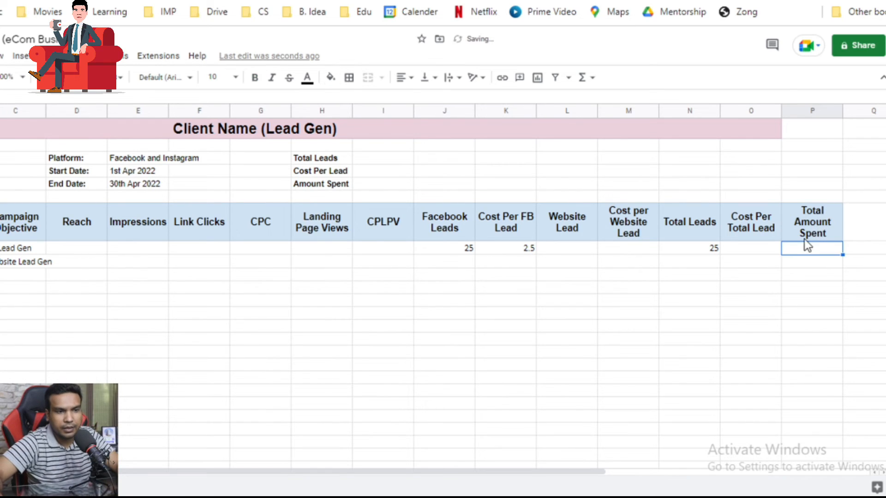
In the FB Lead Gen row, enter the formula =P8/N8 under Cost Per Total Lead
click(751, 251)
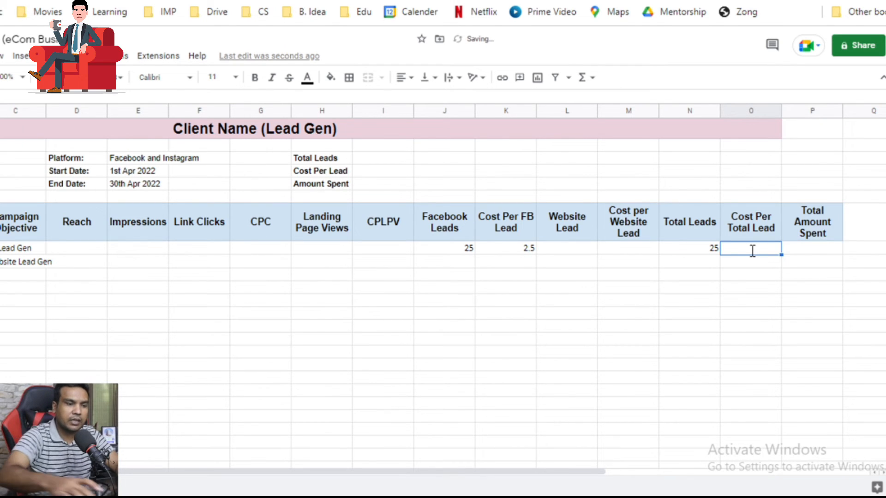
text(=)
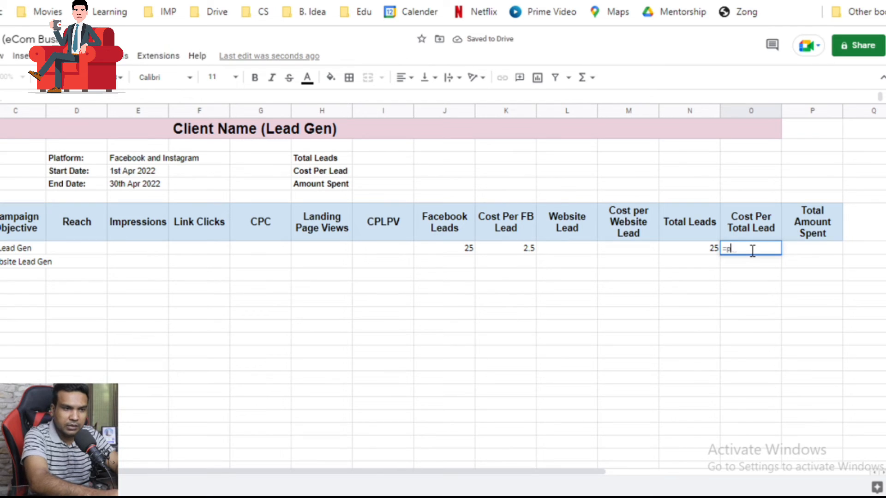
text(p8/)
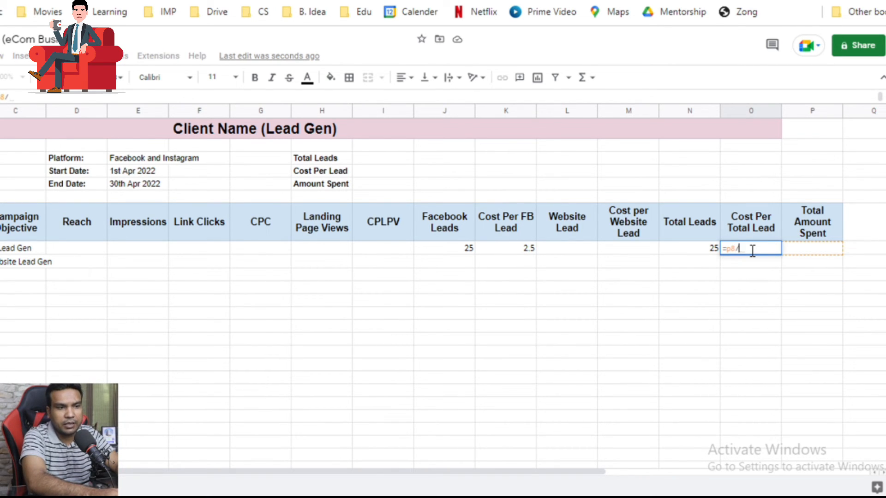
text(n8)
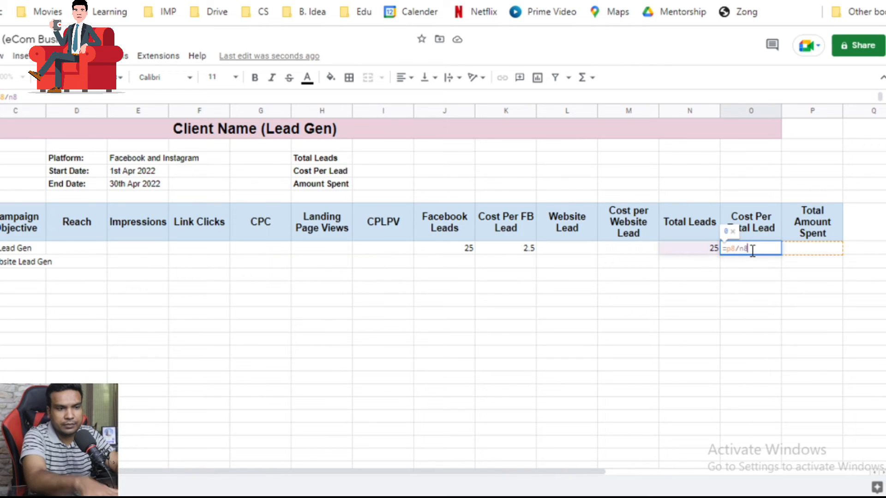
key(Return)
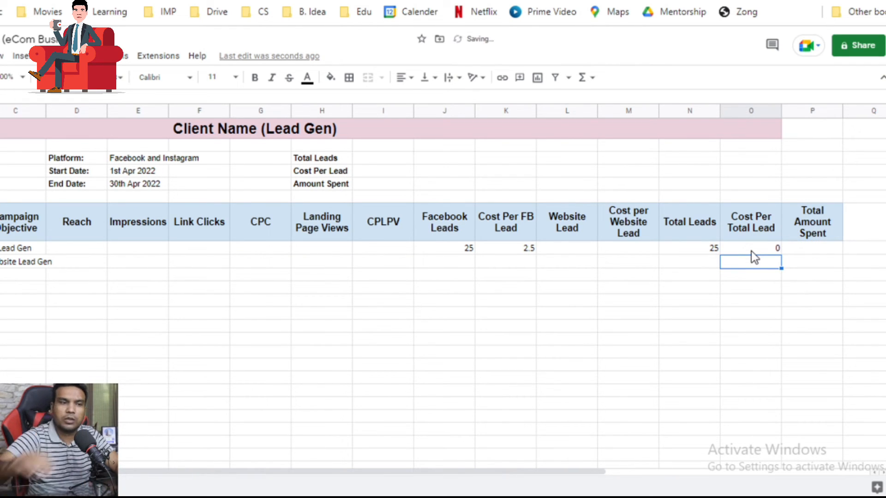
In the FB Lead Gen row, enter 100 for Total Amount Spent and change Cost Per FB Lead to 4
click(799, 249)
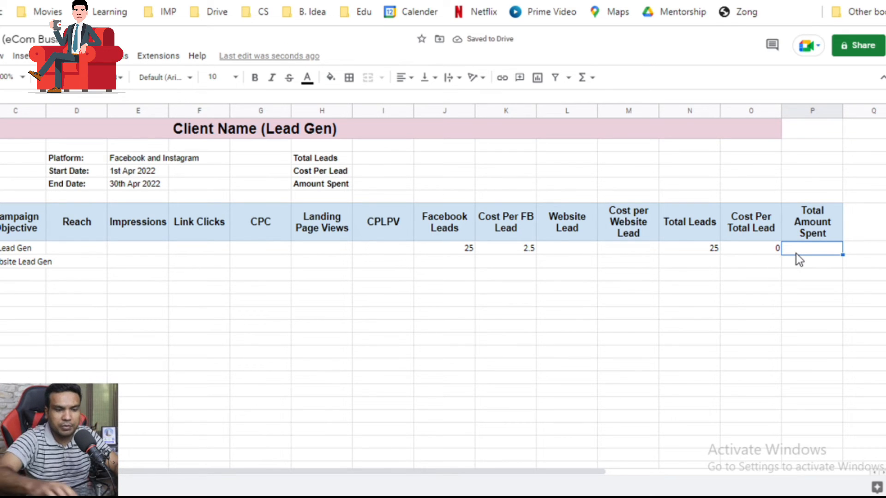
text(100)
key(Return)
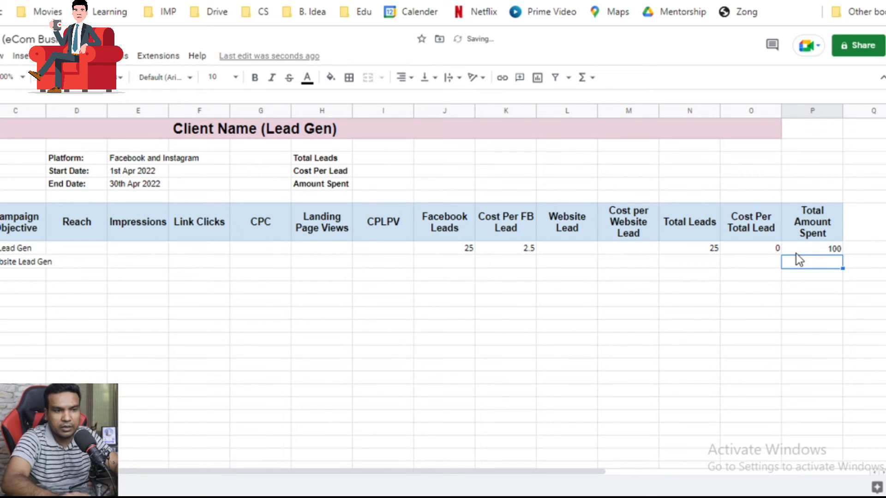
click(757, 251)
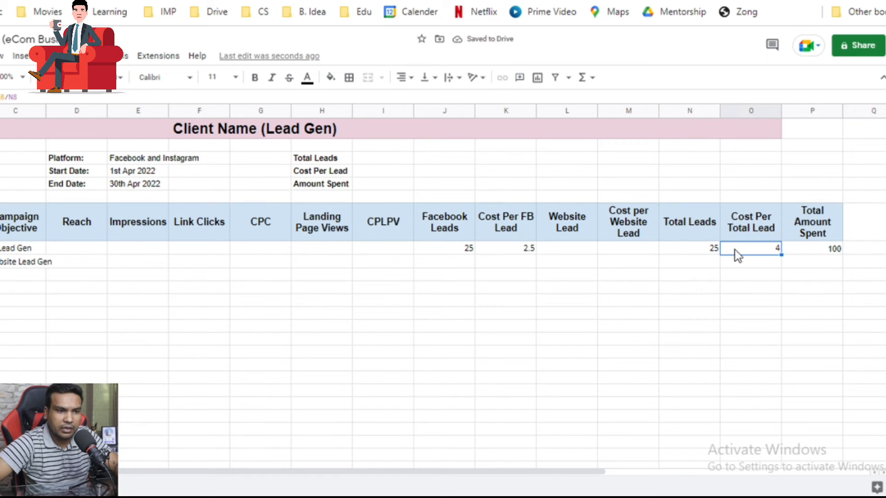
click(693, 251)
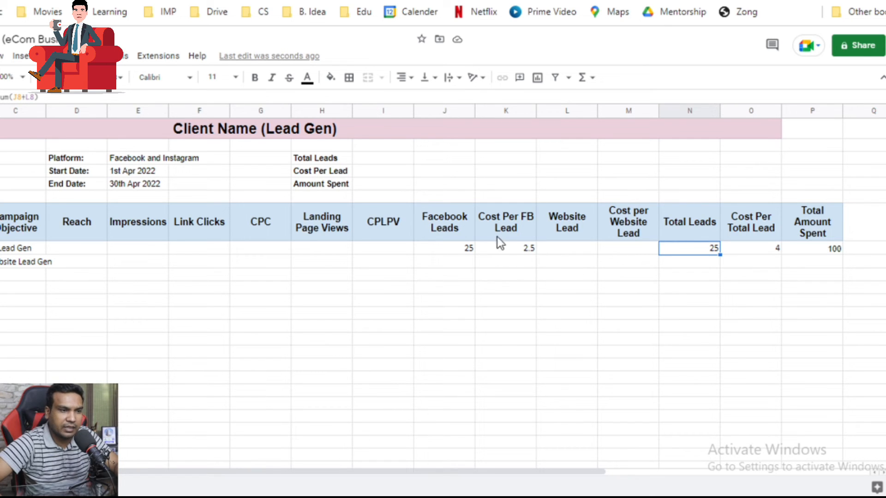
click(515, 252)
text(4)
key(Return)
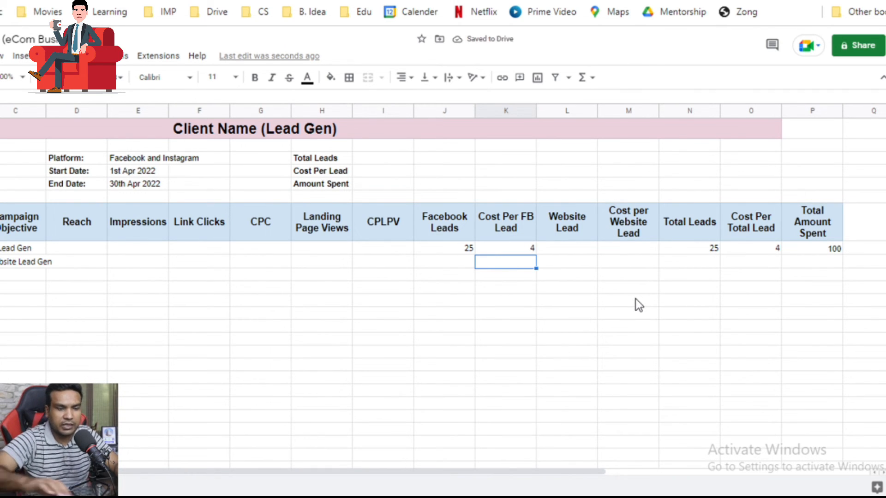
In the Website Lead Gen row, enter 10 for Website Lead, 60 for Cost per Website Lead and 60 for Total Amount Spent
key(Right)
text(10)
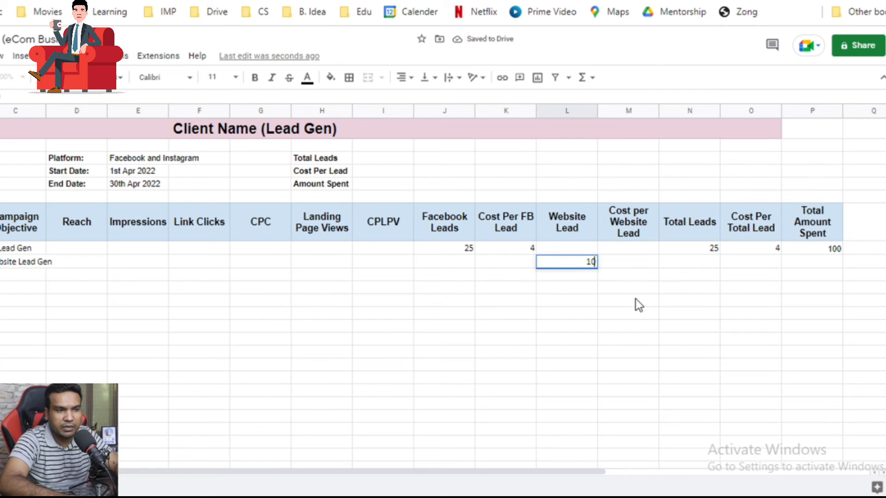
key(Tab)
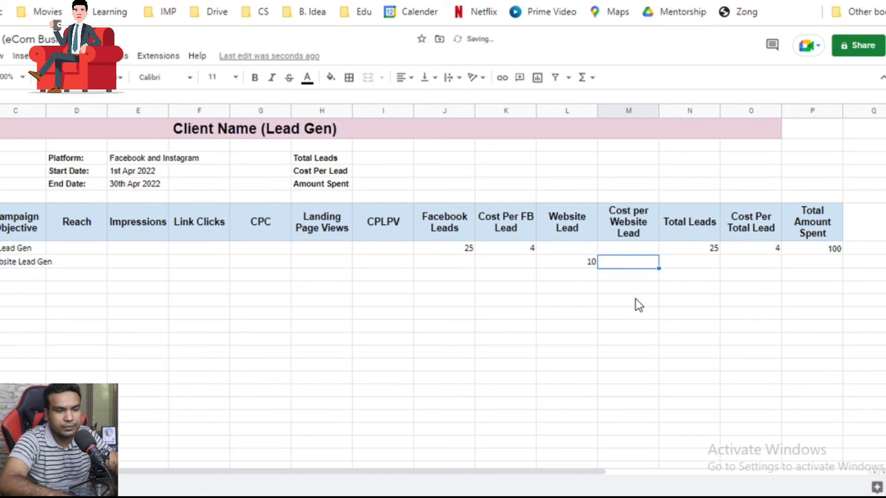
text(60)
key(Tab)
key(Tab)
key(Tab)
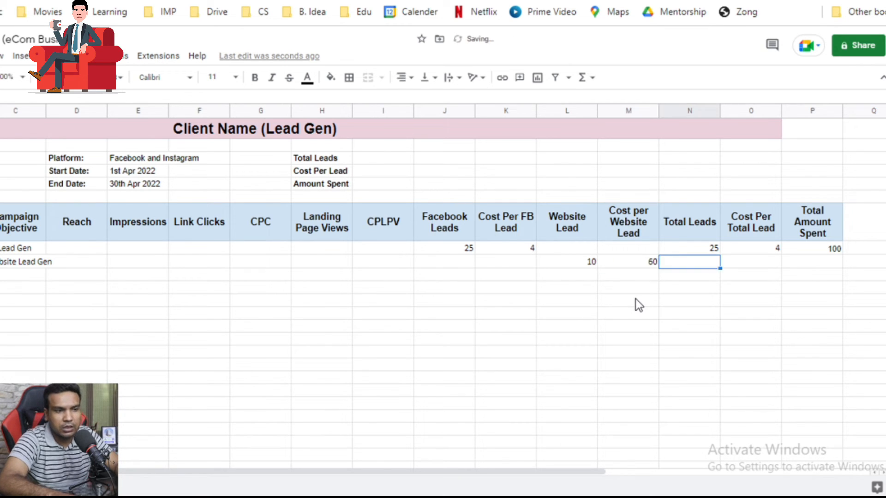
text(0)
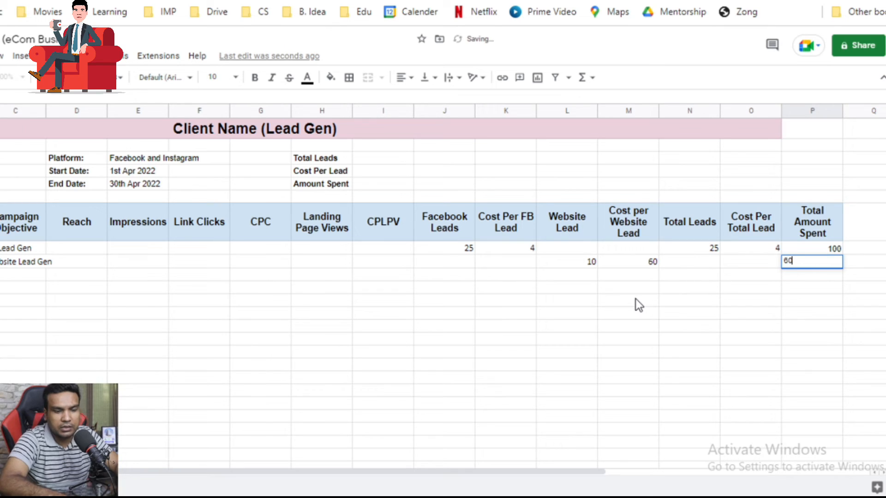
key(Up)
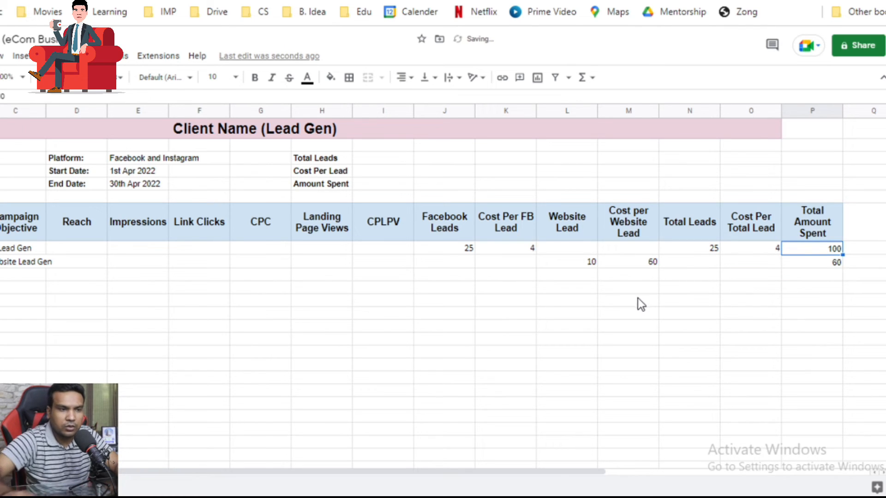
Fill the Total Leads and Cost Per Total Lead formulas down to the Website Lead Gen row
click(669, 249)
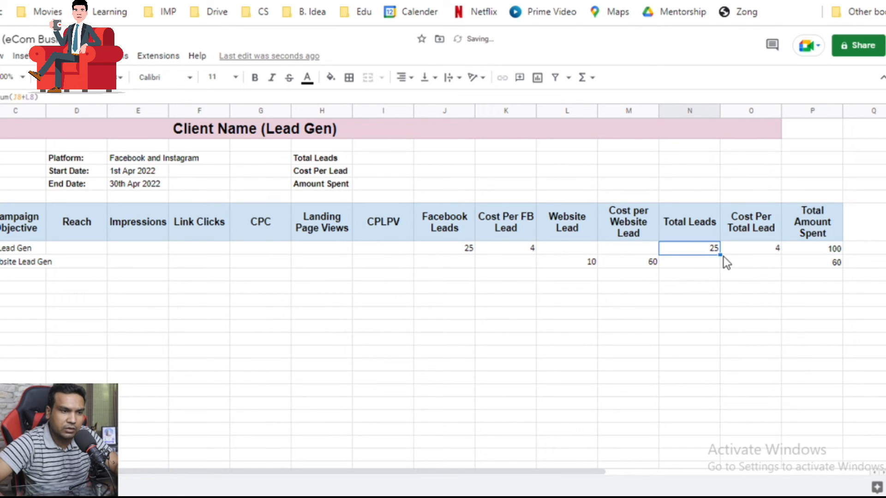
drag(720, 254, 722, 267)
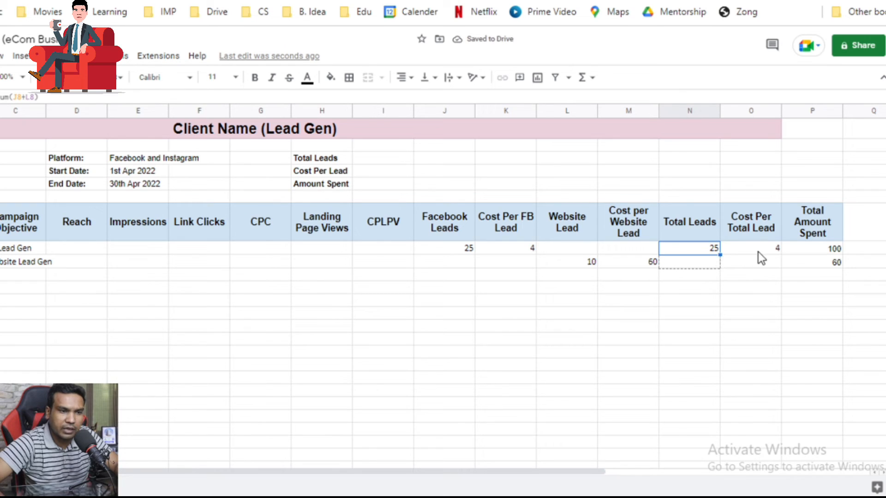
click(778, 251)
drag(778, 255, 777, 265)
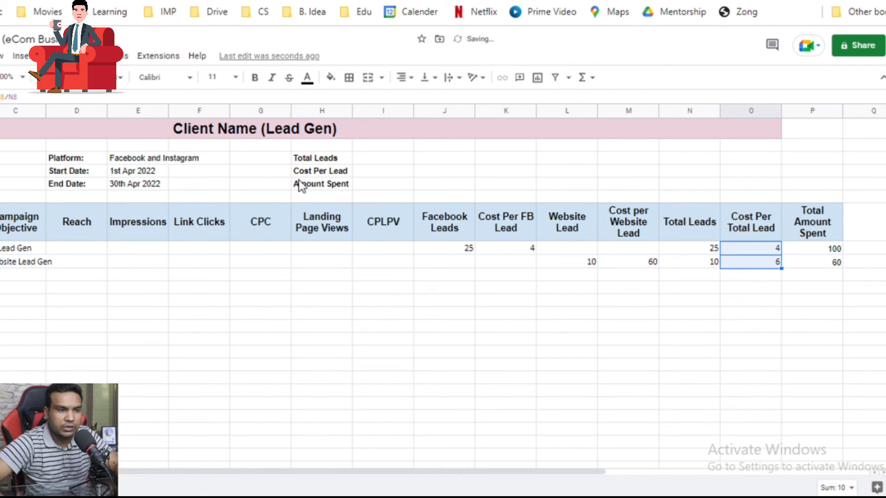
Extend the pink totals row formatting from the Cost Per Total Lead column across to the Total Amount Spent column
scroll(505, 347, down, 5)
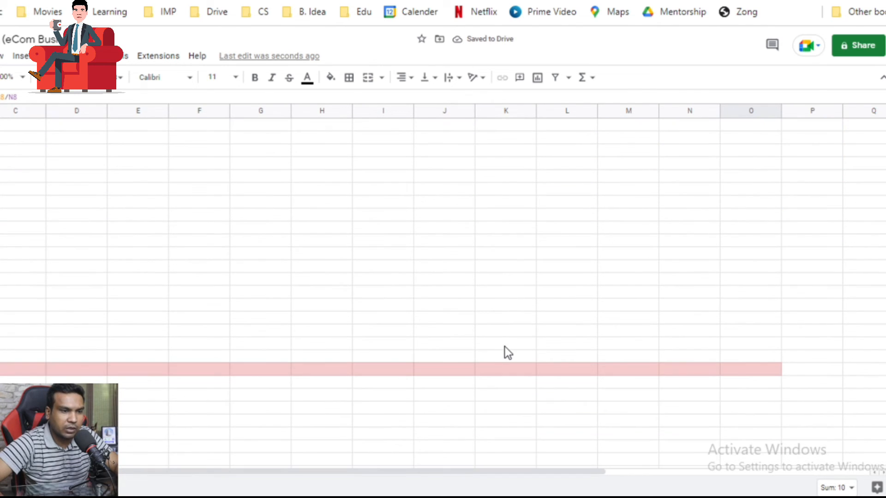
scroll(669, 450, up, 5)
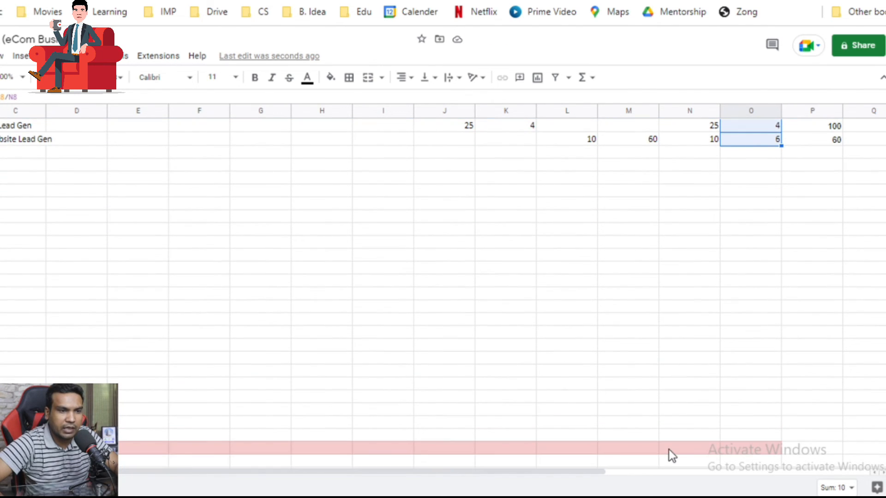
click(780, 450)
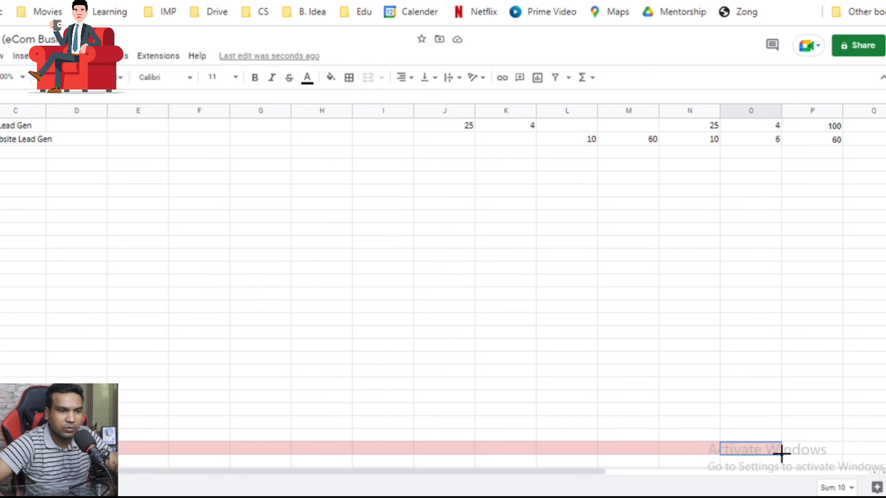
mouse_move(781, 455)
mouse_down()
mouse_move(821, 457)
mouse_move(771, 449)
mouse_up()
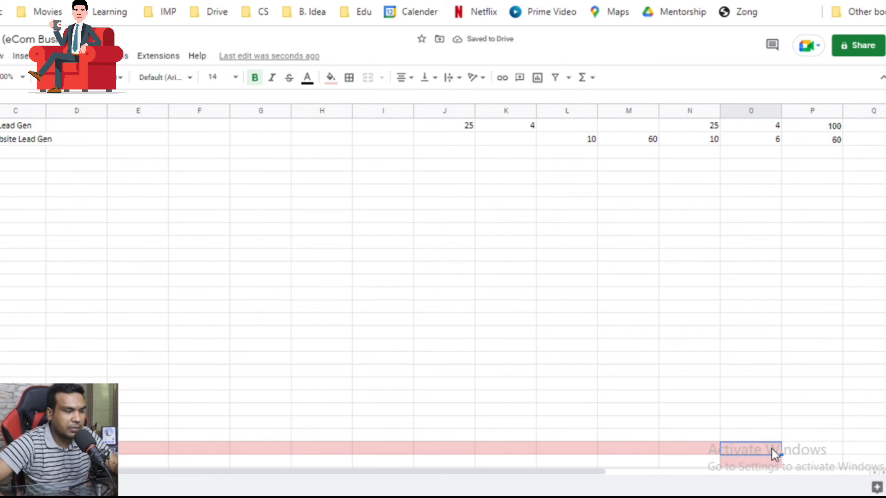
key(ctrl+z)
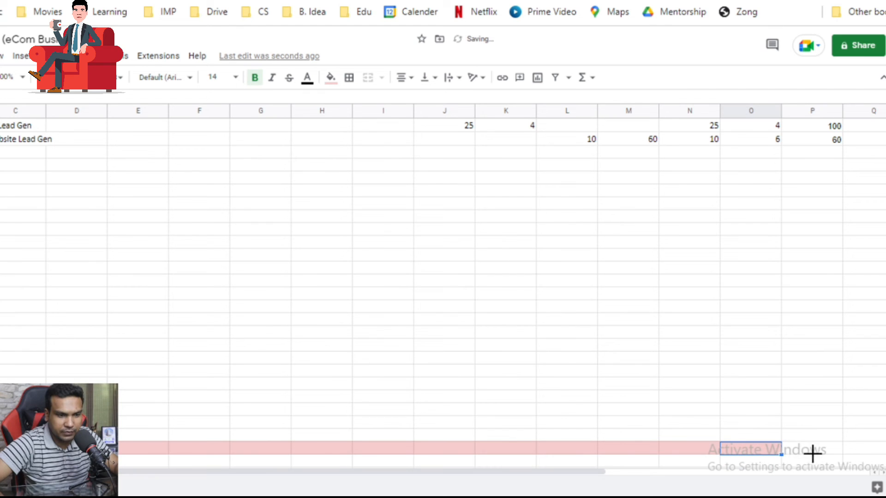
scroll(632, 322, up, 2)
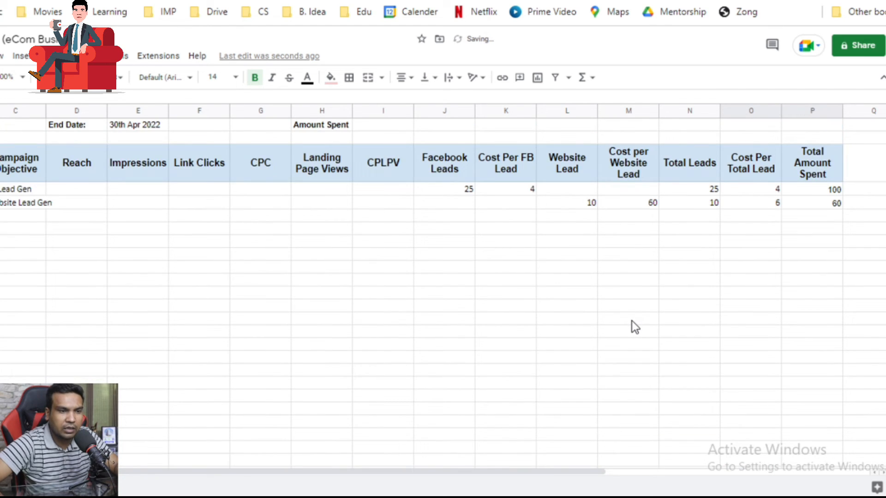
Delete the block of surplus empty rows ending at row 27, between the campaign entries and the pink totals row
scroll(631, 321, down, 3)
scroll(631, 322, up, 4)
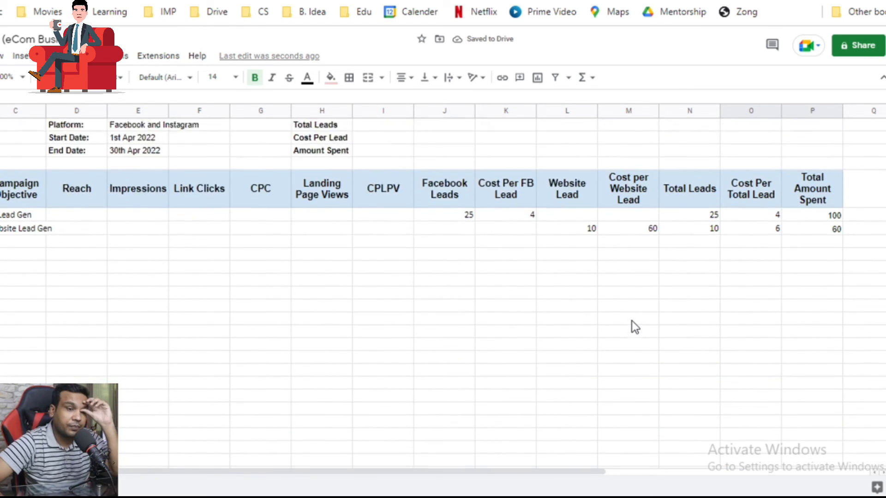
scroll(632, 321, up, 1)
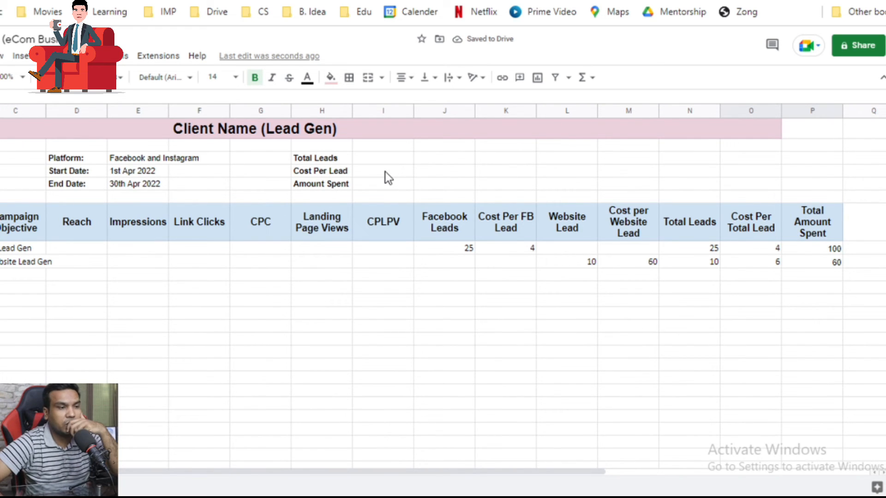
scroll(369, 307, down, 6)
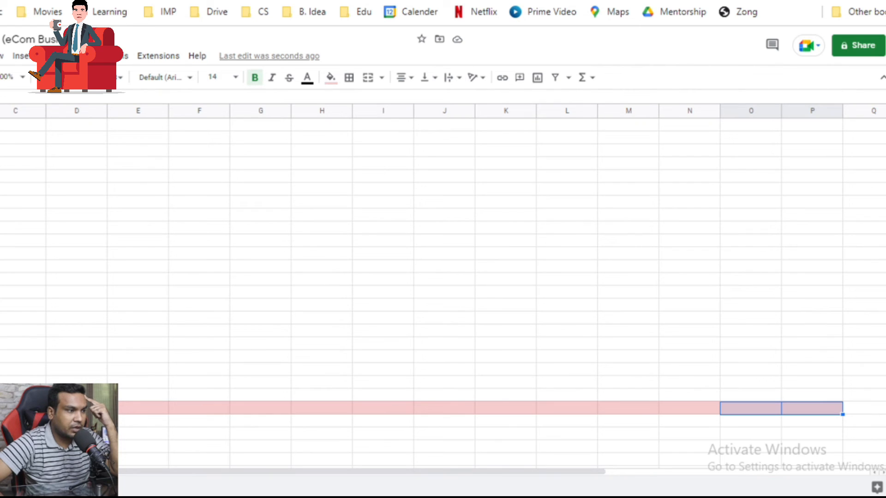
drag(0, 151, 0, 330)
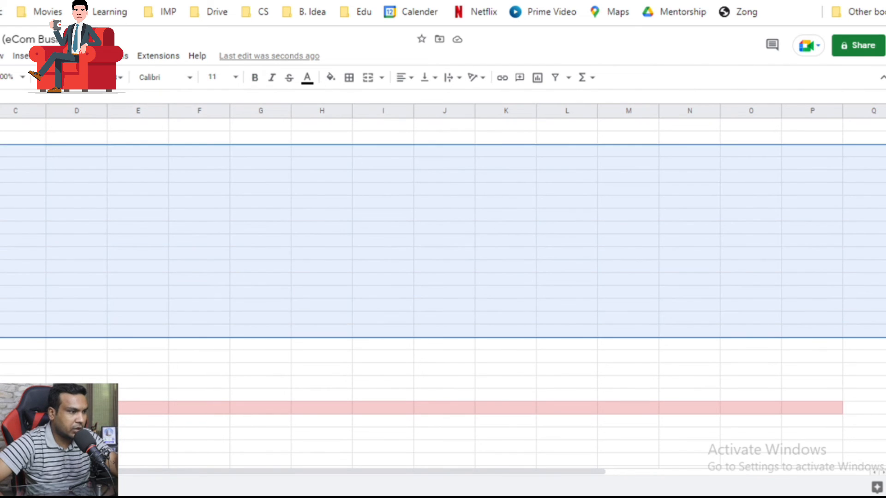
right_click(0, 331)
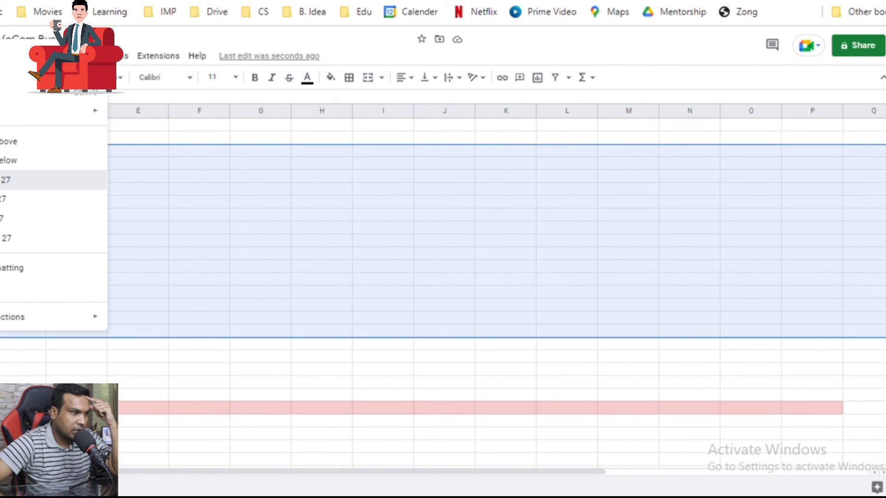
click(50, 180)
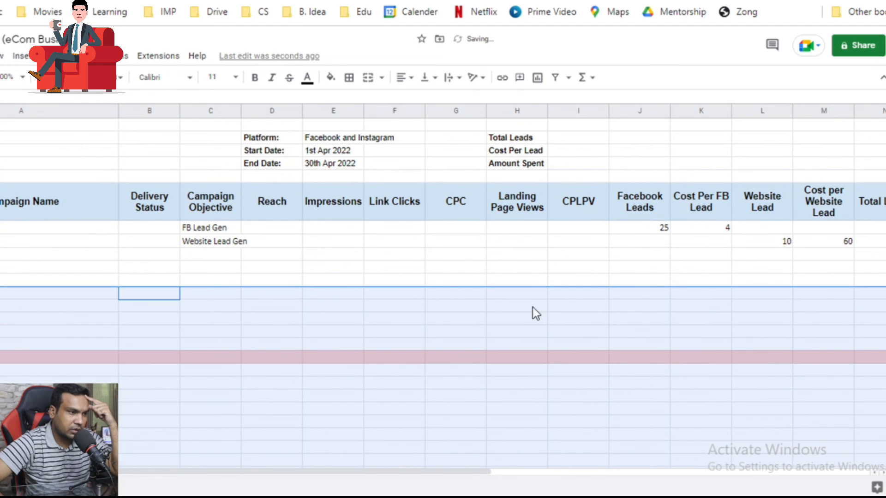
click(534, 308)
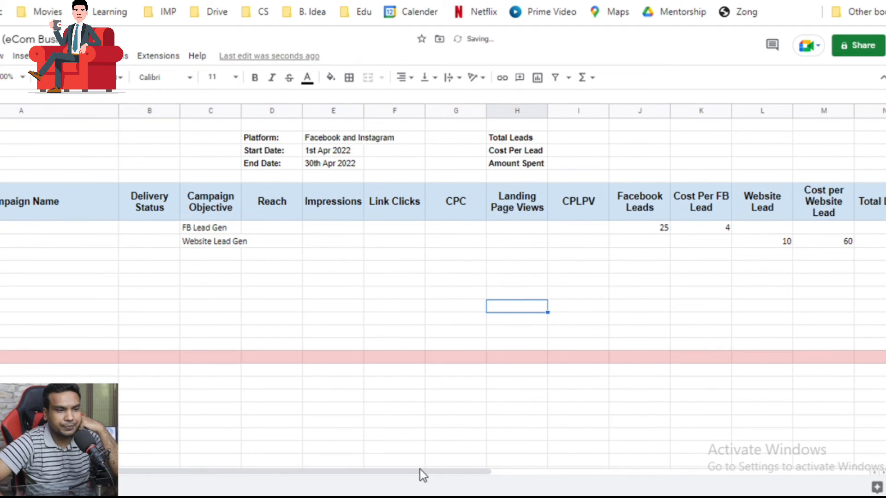
In the pink totals row, enter the formula =sum(p8:p16) under Total Amount Spent
drag(414, 472, 563, 488)
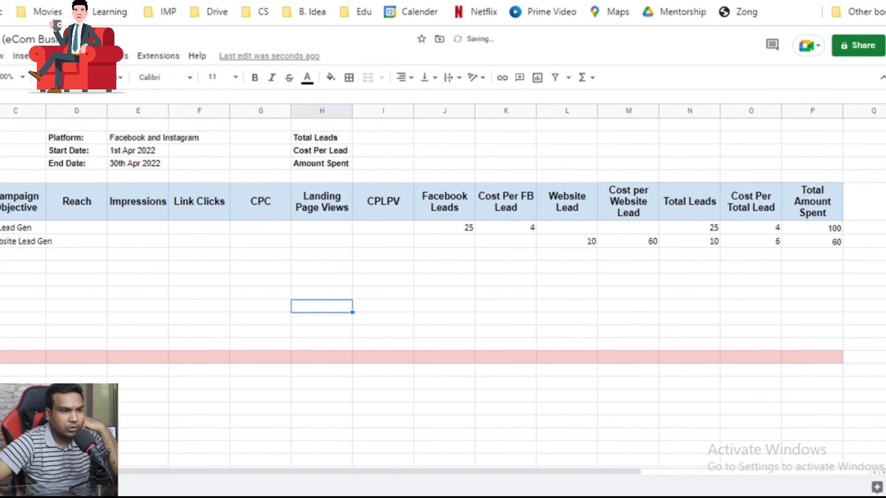
click(820, 361)
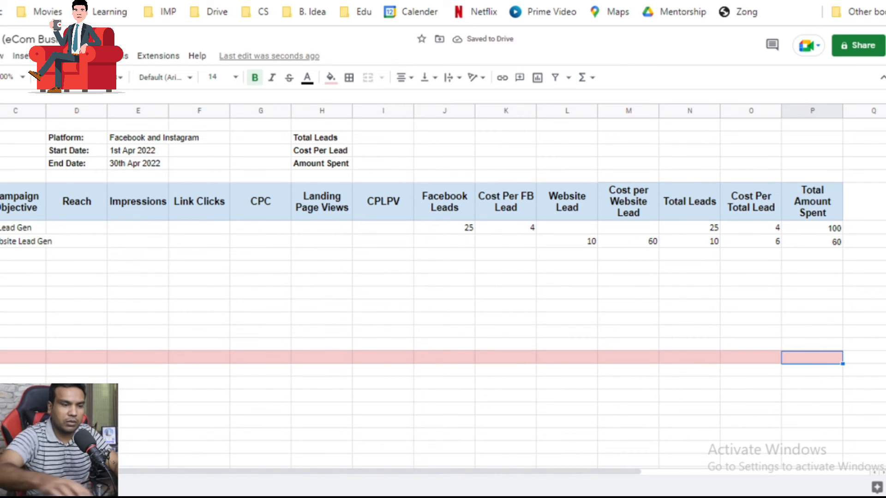
text(=sum)
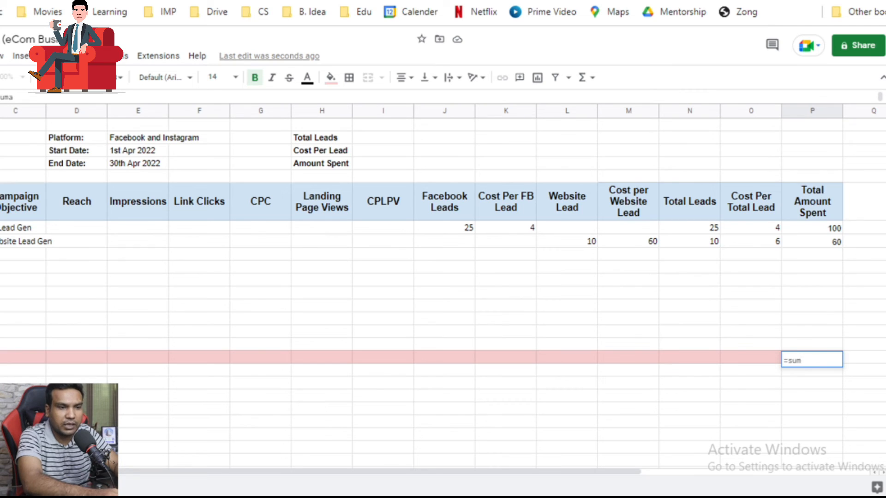
text((p)
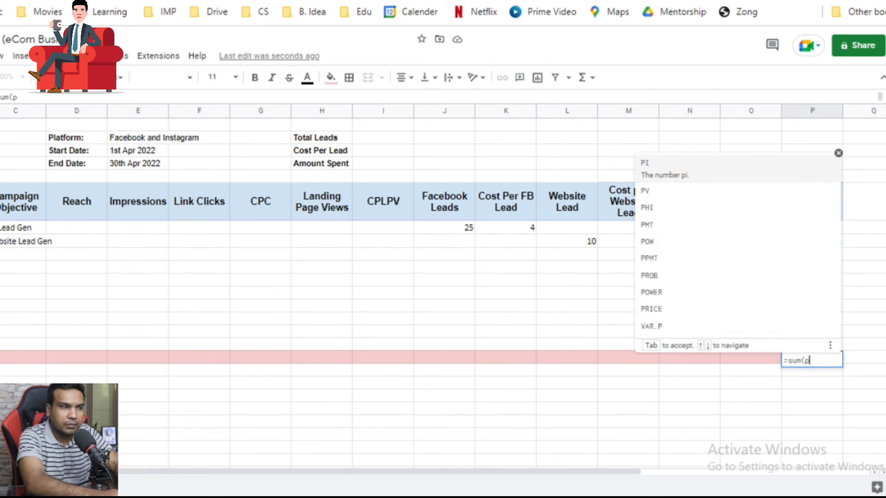
text(8:)
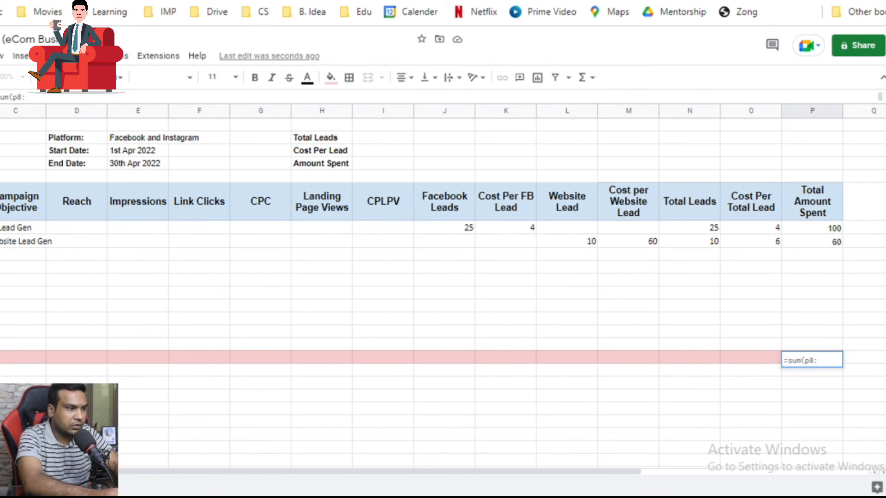
text(p16)
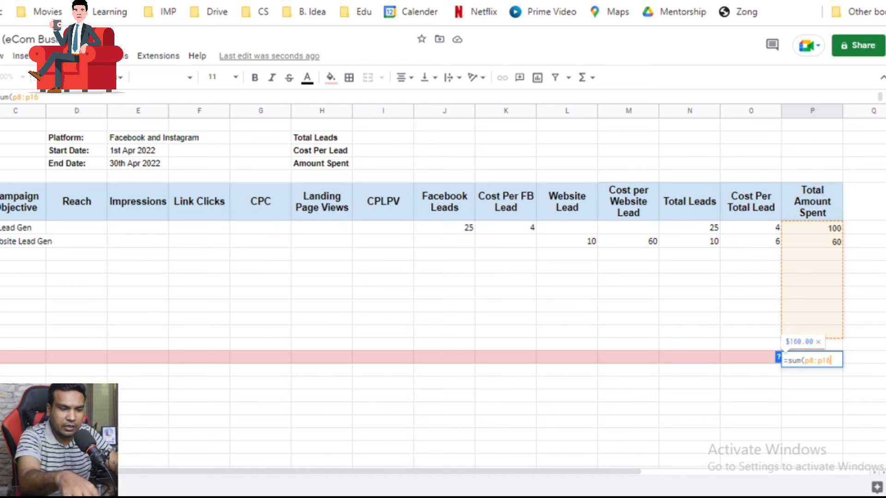
text())
key(Return)
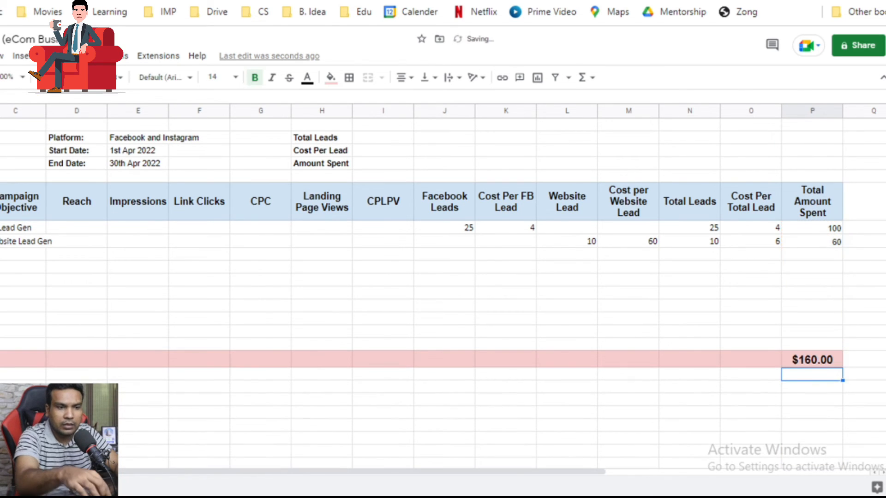
In the pink totals row, enter the formula =average(o8:o16) under Cost Per Total Lead
key(Up)
key(Left)
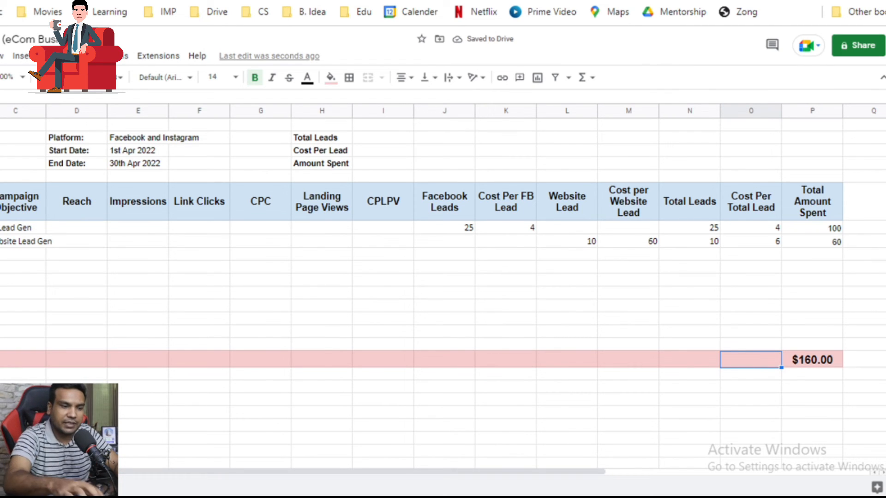
text(=)
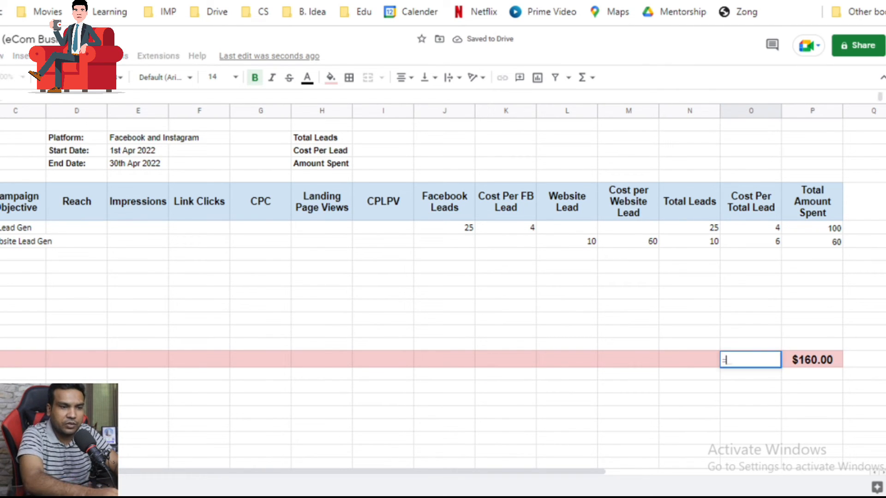
text(average)
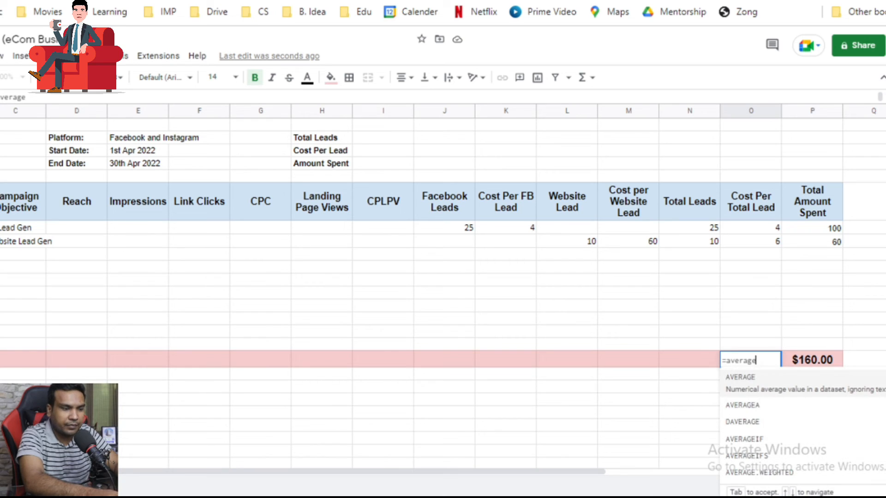
text(()
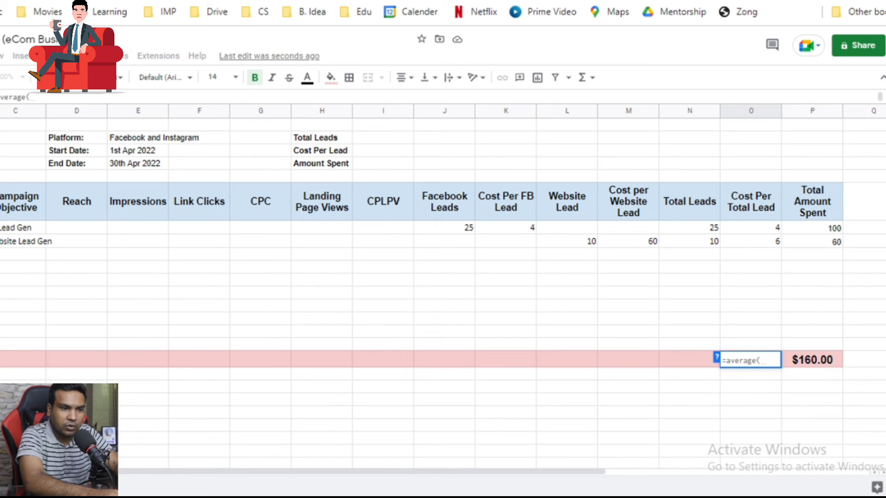
text(o8)
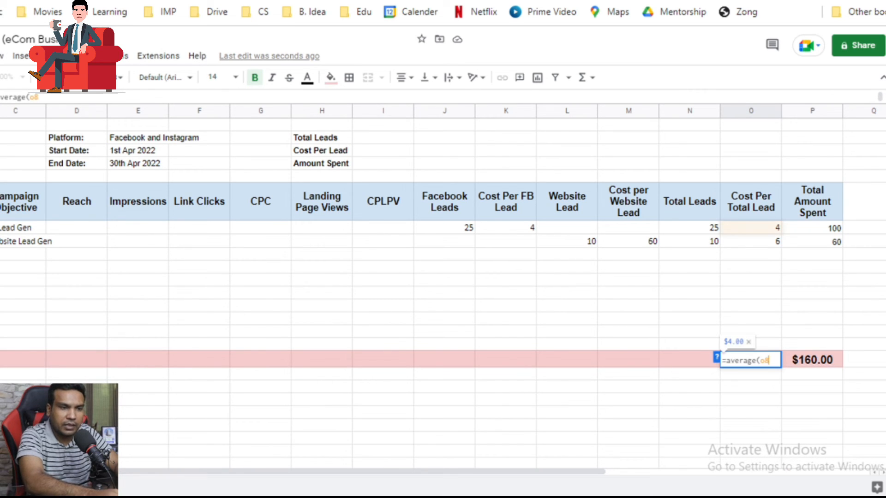
text(:o)
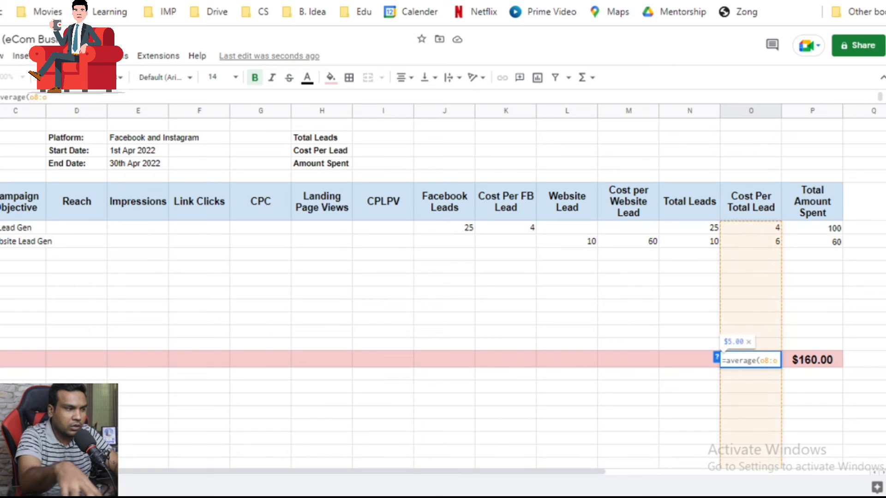
text(16))
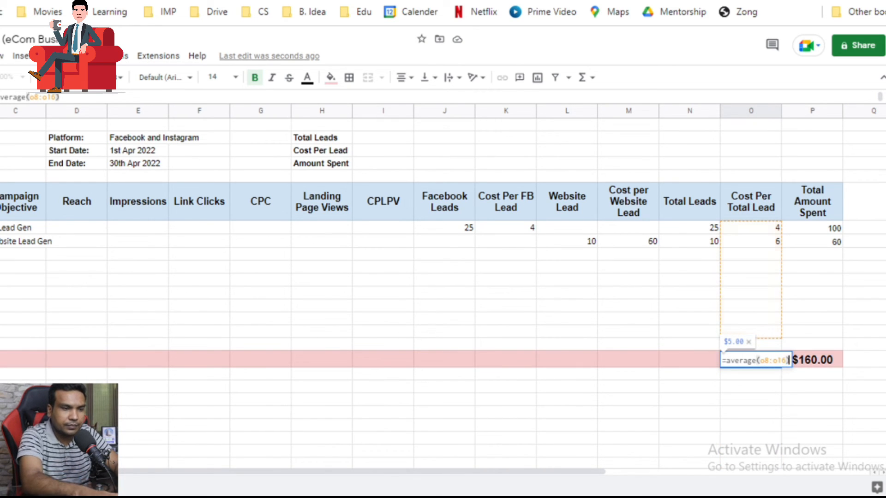
key(Return)
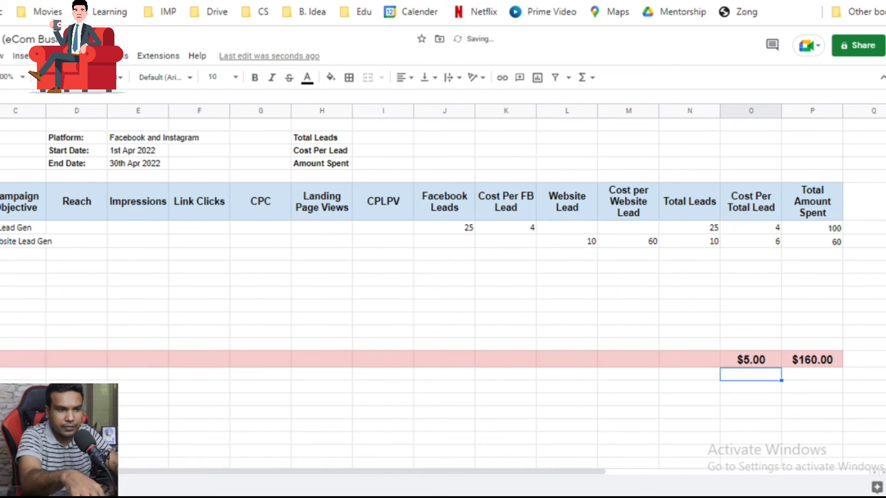
In the pink totals row, enter the formula =sum(n8:n16) under Total Leads
key(Up)
key(Left)
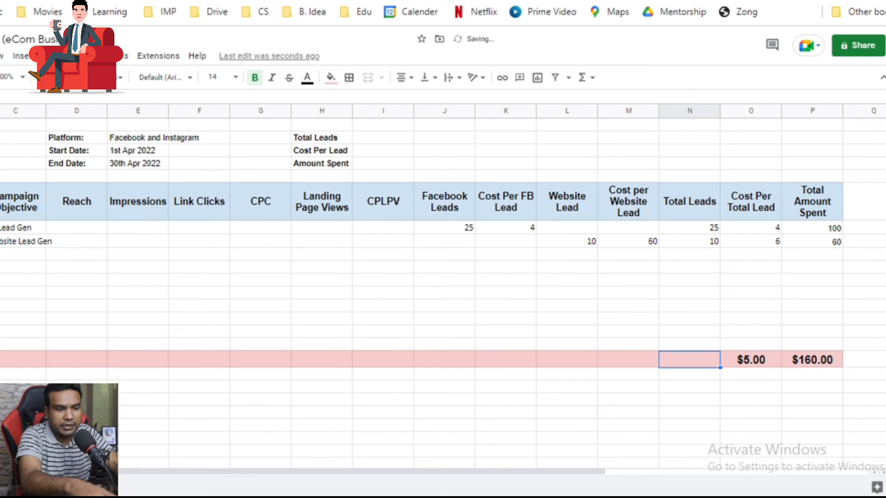
text(=sum)
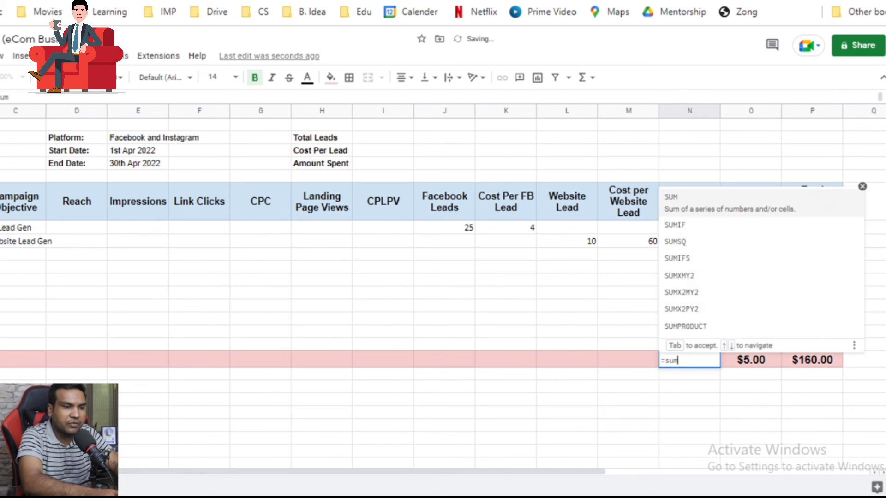
text((n8)
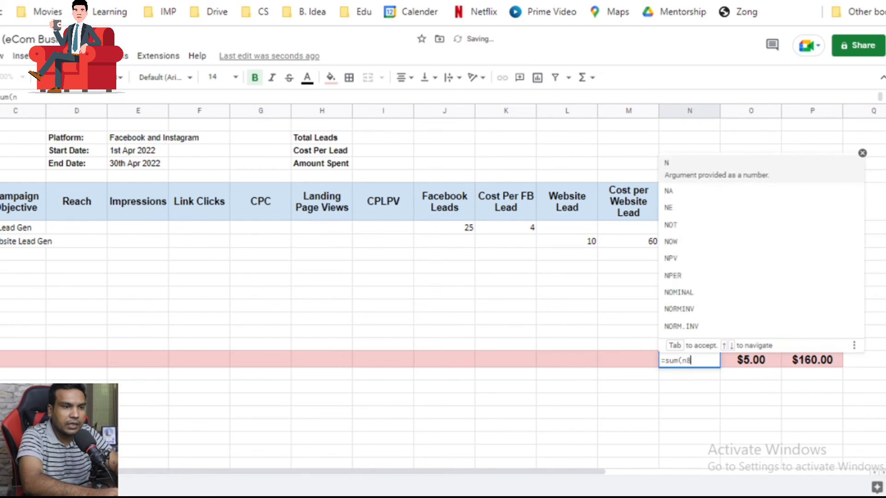
text(:n16))
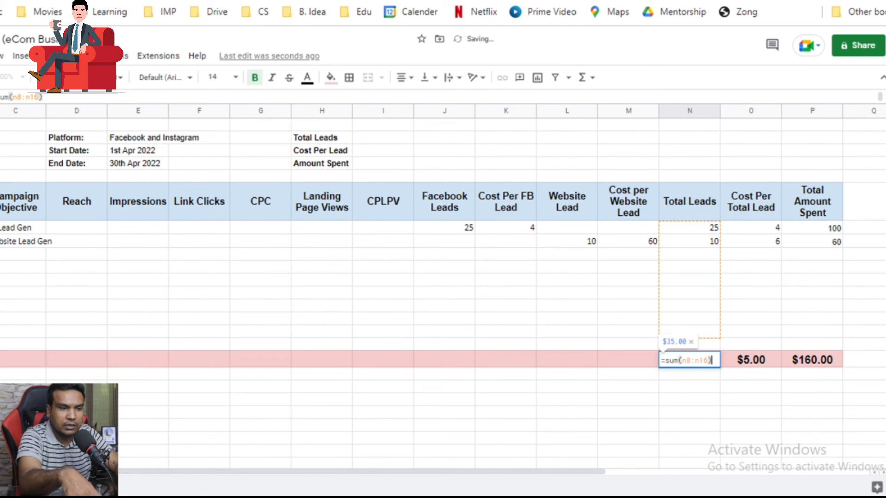
key(Return)
key(Up)
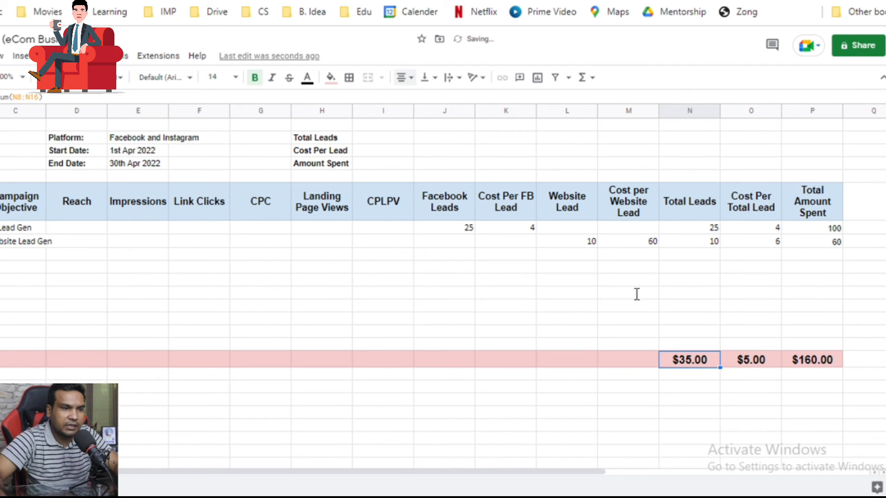
Format the Total Leads value in the pink totals row as a plain number with no decimal places
click(387, 140)
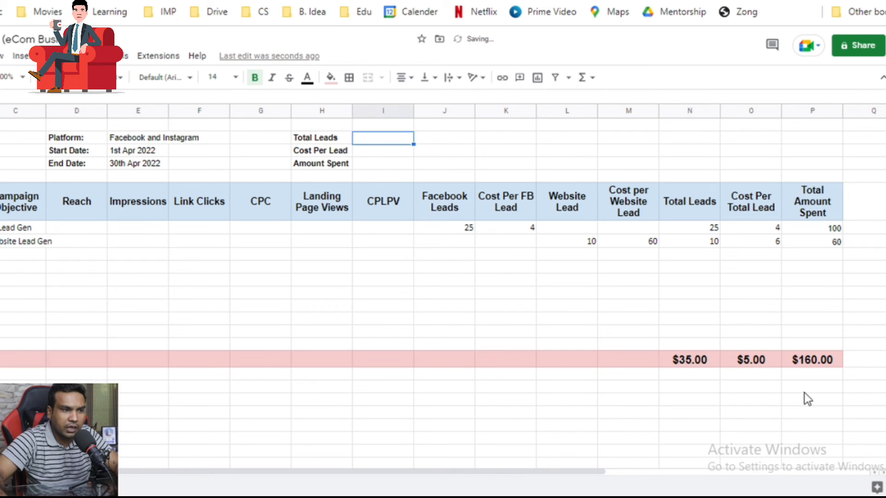
click(691, 363)
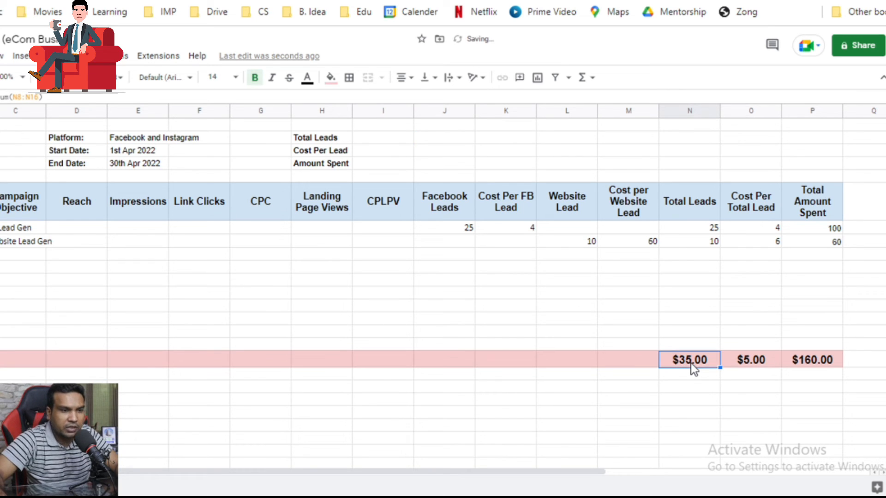
click(120, 77)
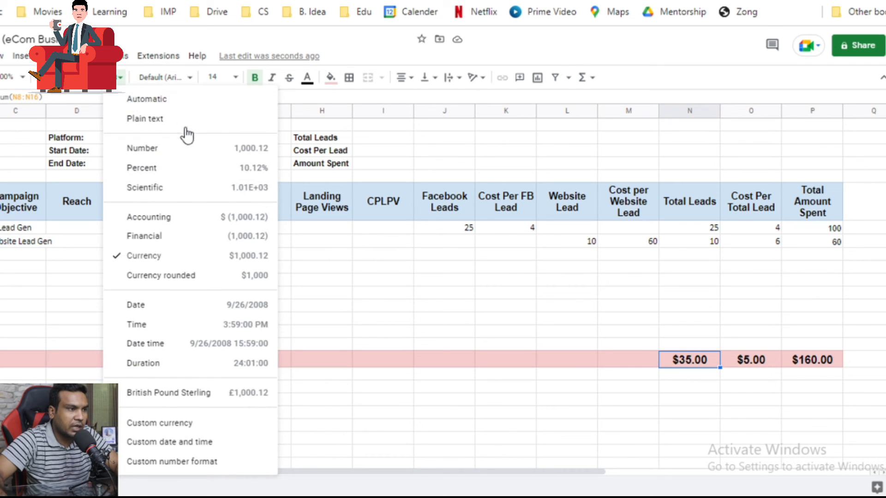
click(188, 167)
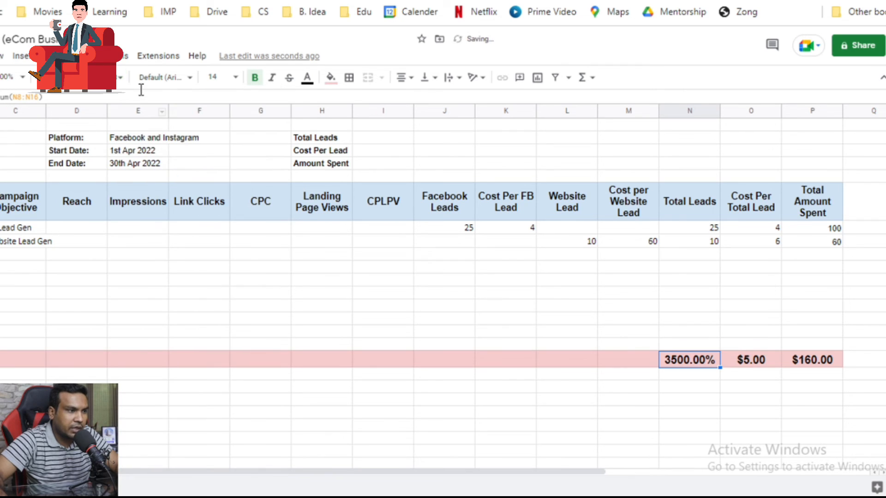
click(120, 77)
click(178, 149)
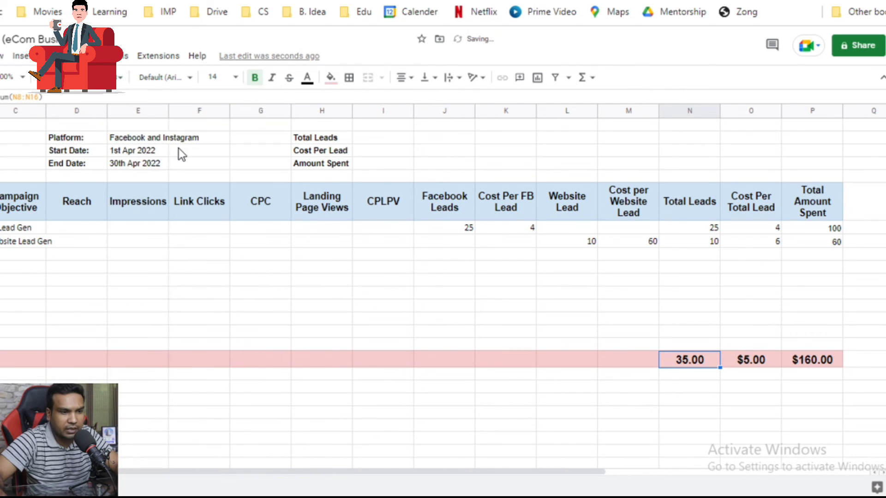
double_click(75, 78)
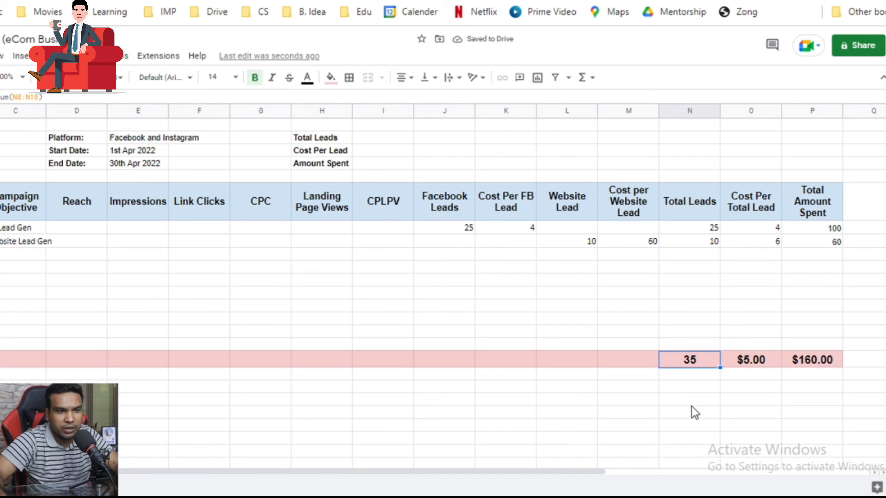
Enter the formula =o18 as the Total Leads value in the summary block above the table
click(375, 139)
text(=)
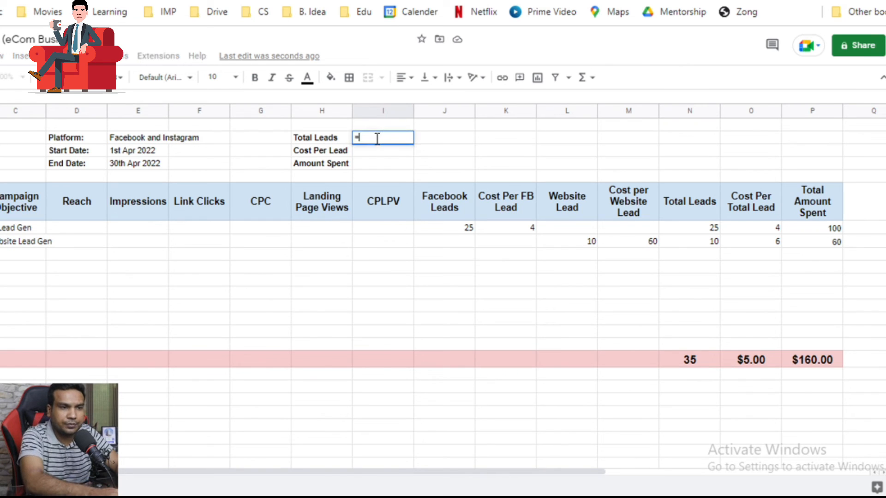
text(o18)
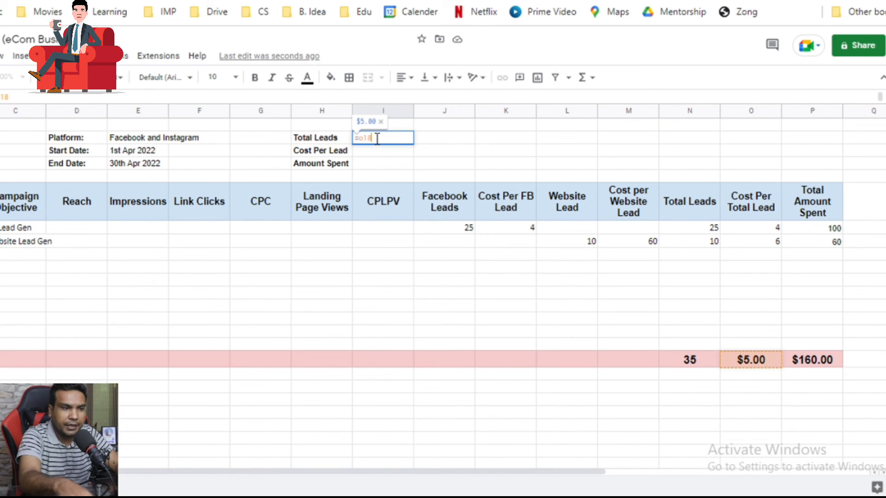
key(Return)
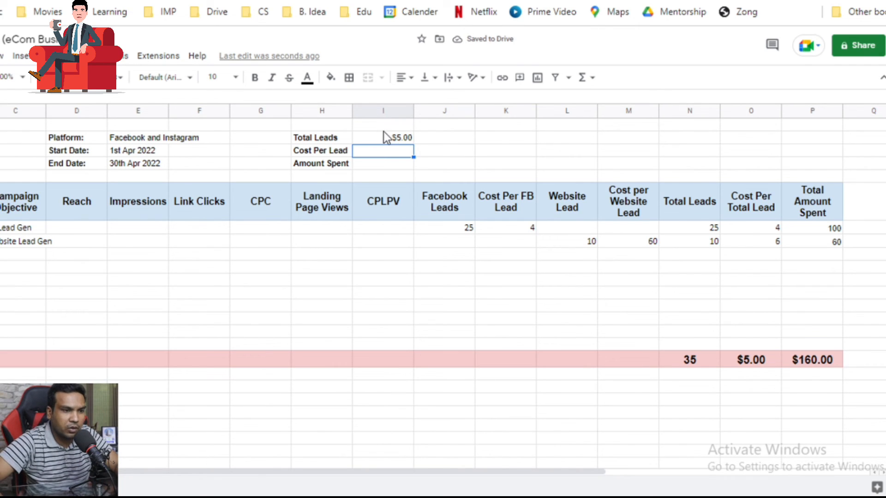
Set the Total Leads value in the summary block to the formula =n18
click(383, 128)
click(378, 138)
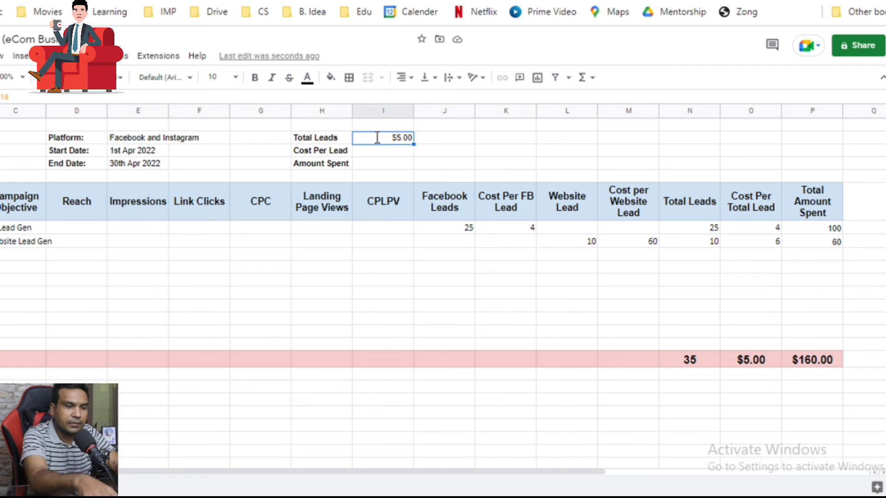
text(=n18)
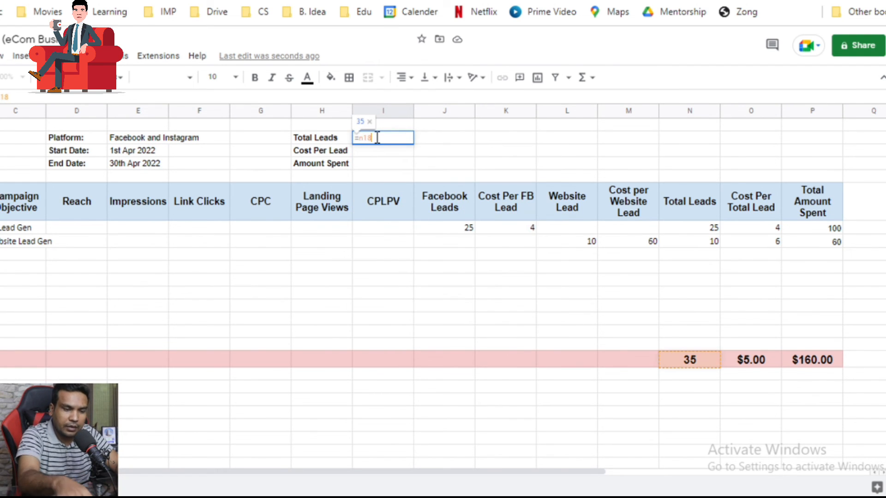
key(Return)
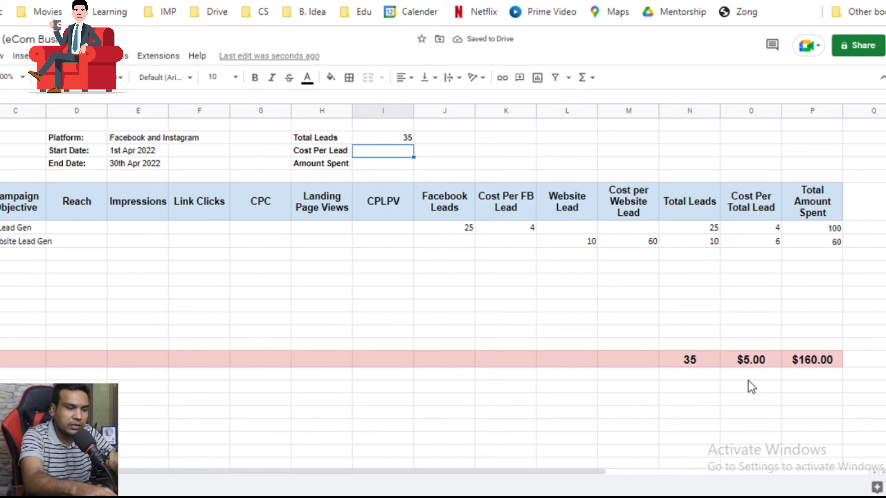
In the summary block, enter =o18 for Cost Per Lead and =p18 for Amount Spent
text(=o18)
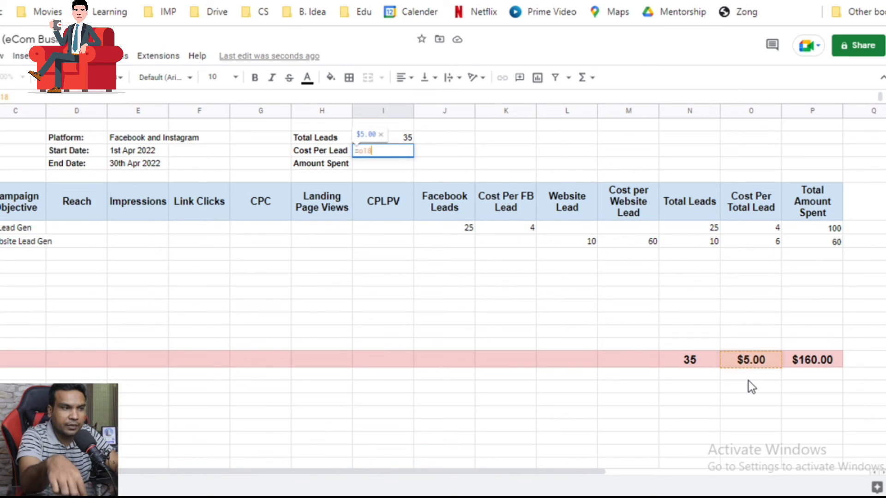
key(Return)
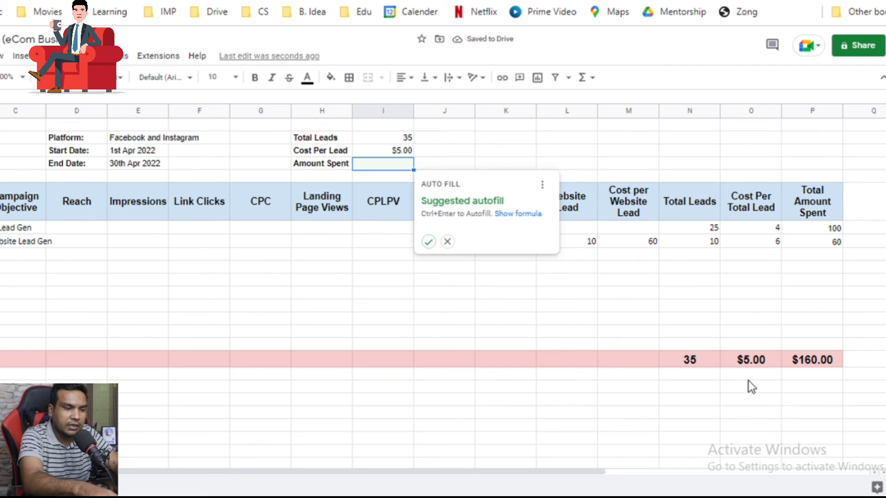
text(=p18)
key(Return)
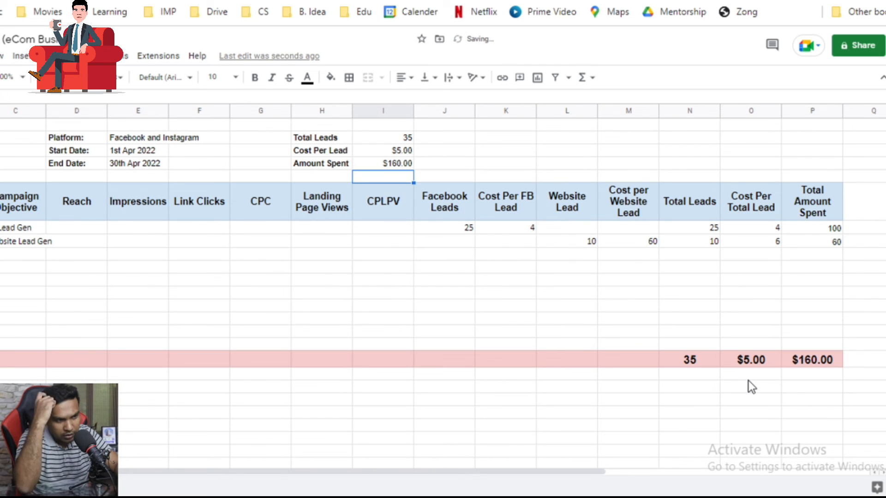
Enter a sample Total Amount Spent of 150 in the row below the Website Lead Gen entry and check the totals row's sum
click(806, 258)
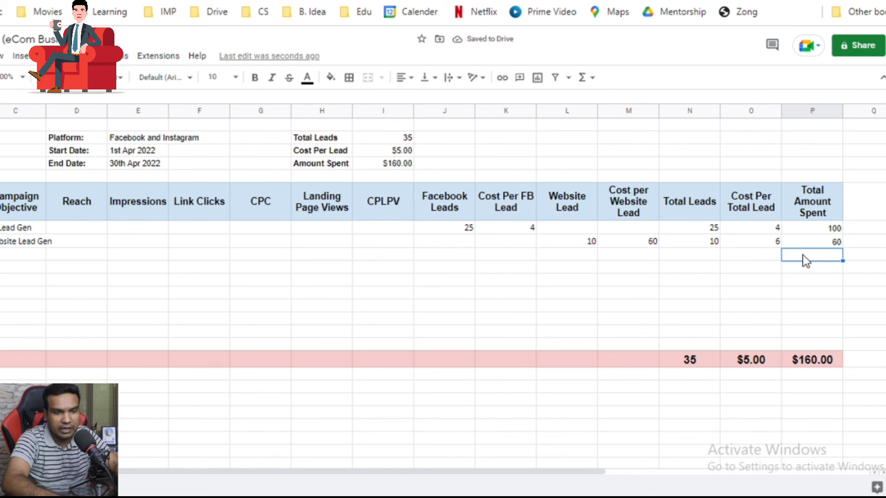
text(150)
key(Return)
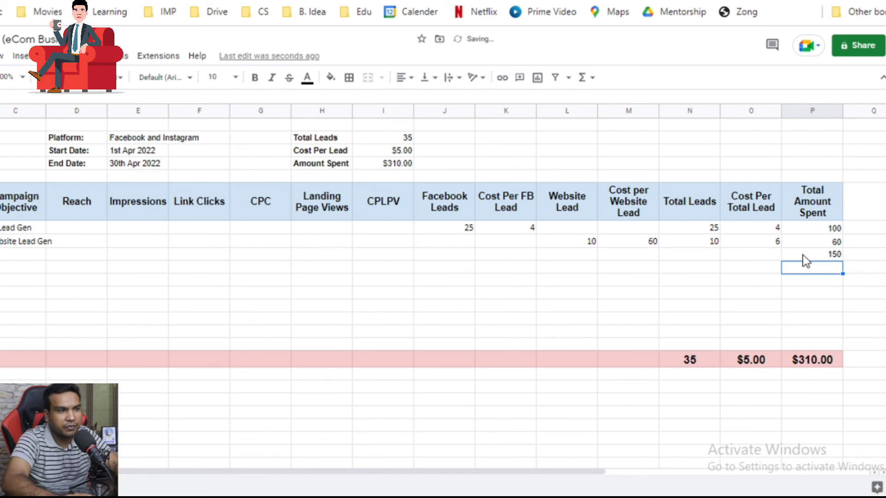
click(807, 359)
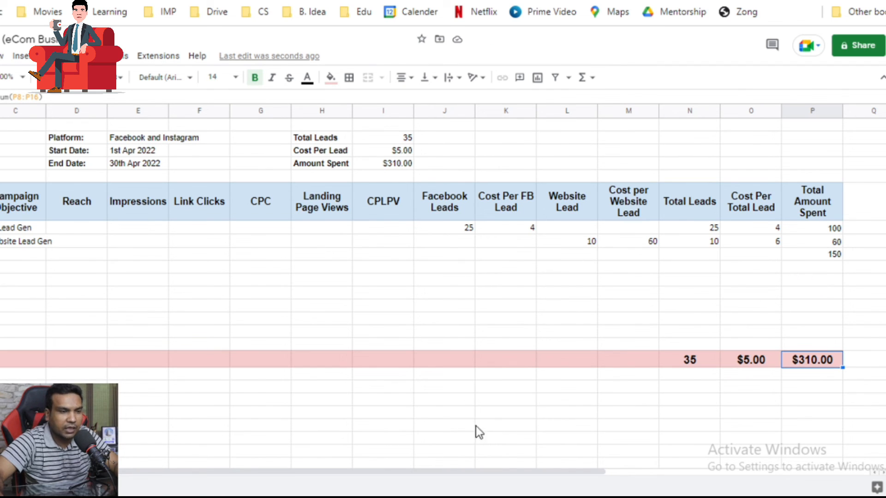
drag(401, 474, 298, 442)
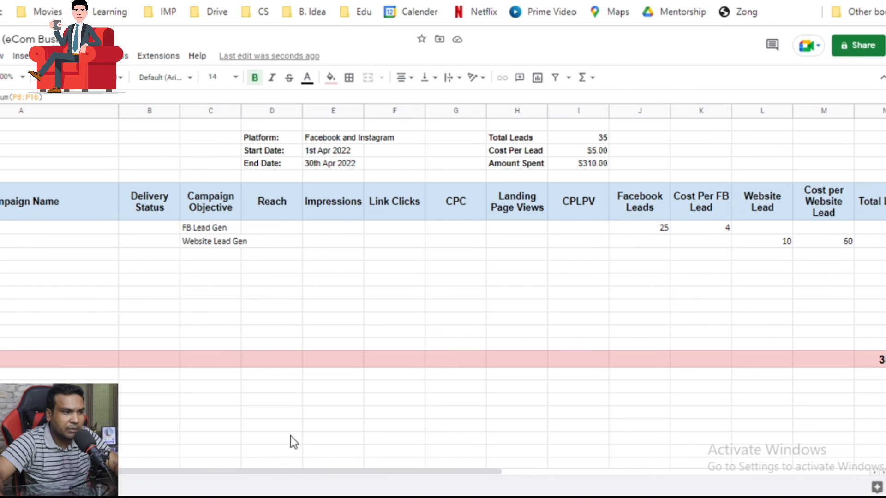
scroll(148, 261, up, 1)
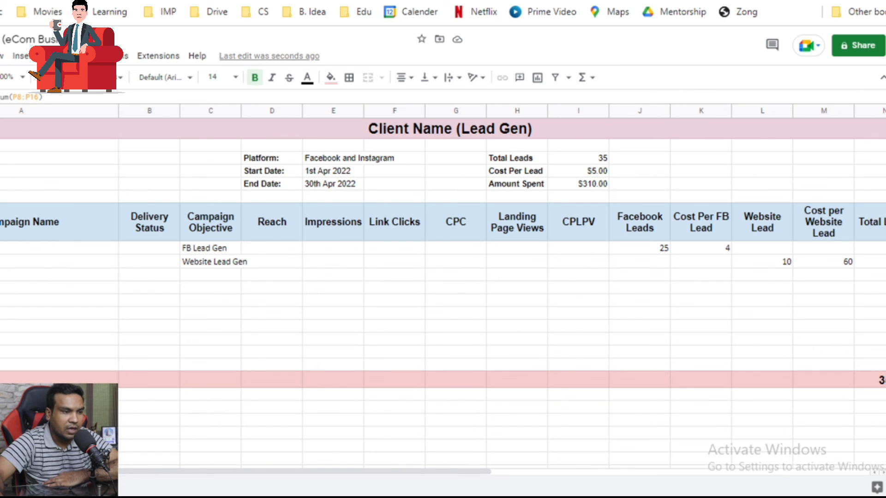
Switch to Ads Manager, dismiss the export notification and create a custom report from the campaigns data
click(382, 496)
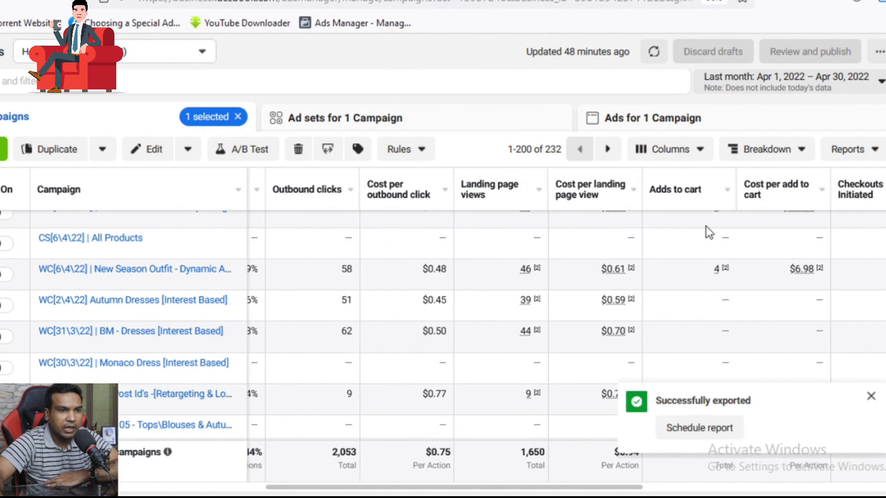
click(868, 408)
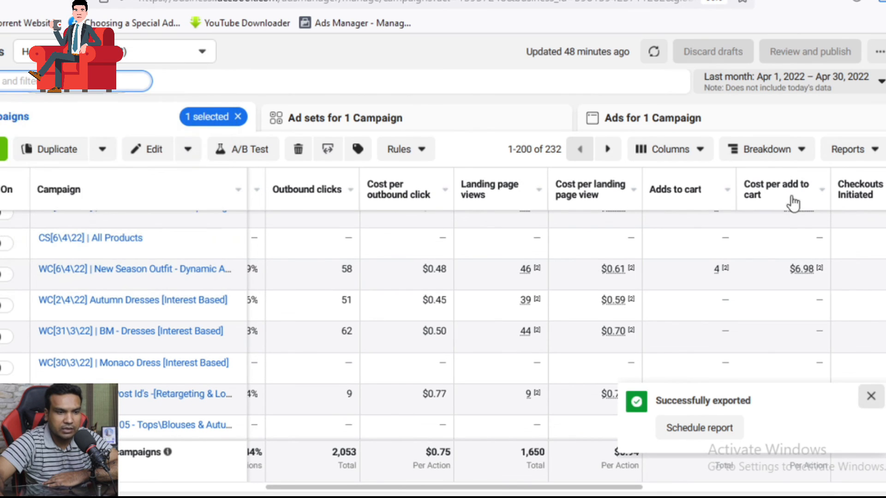
click(856, 159)
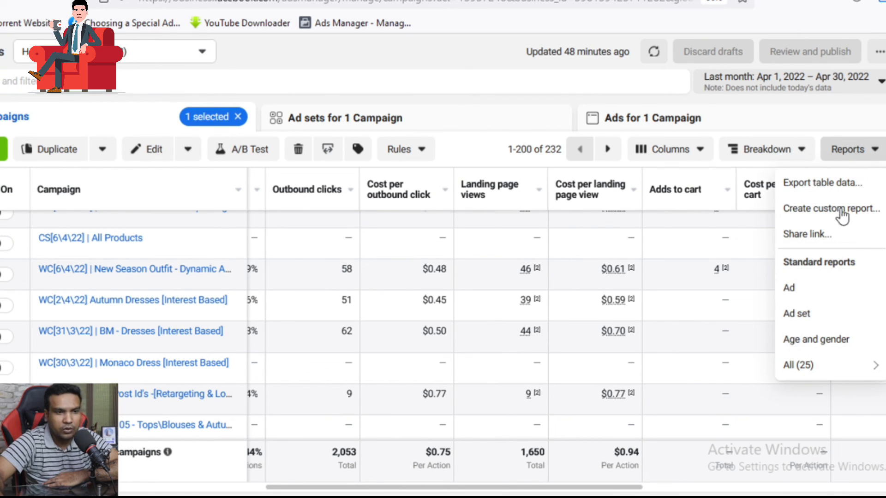
click(826, 210)
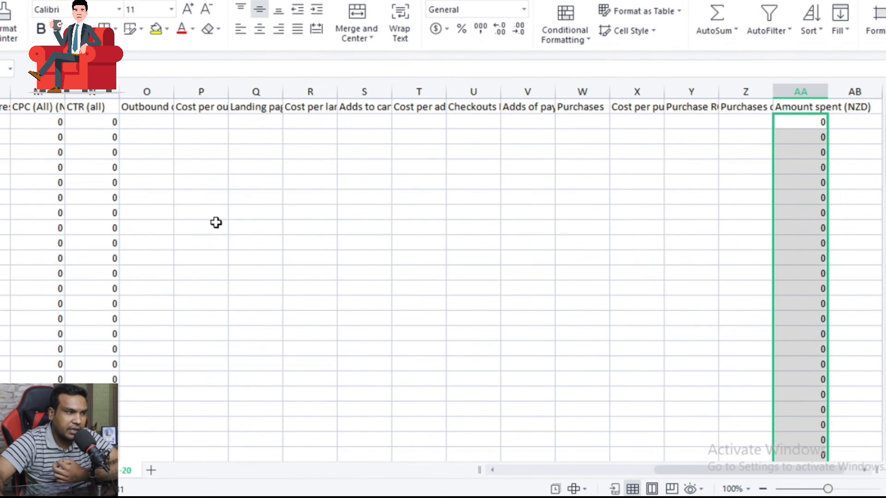
Compare the exported campaign spreadsheet's columns with the Lead Gen template, and check the custom report in Ads Manager
drag(753, 474, 600, 472)
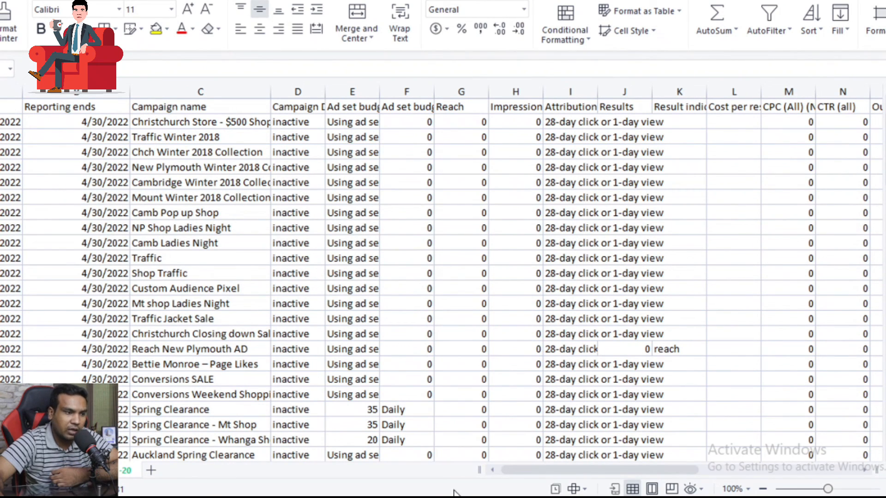
click(353, 496)
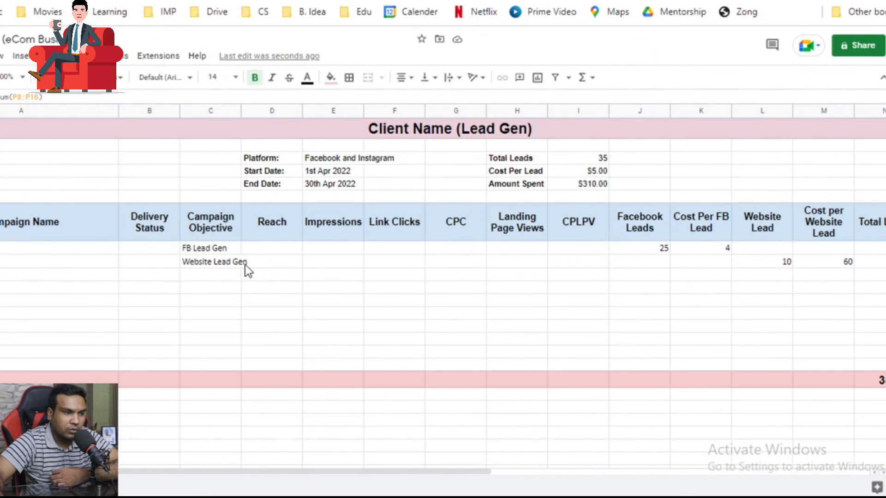
click(337, 496)
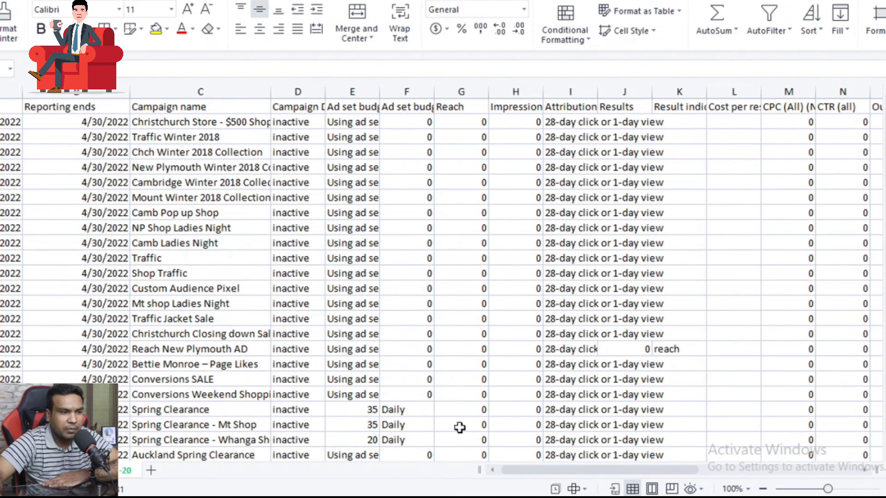
click(363, 497)
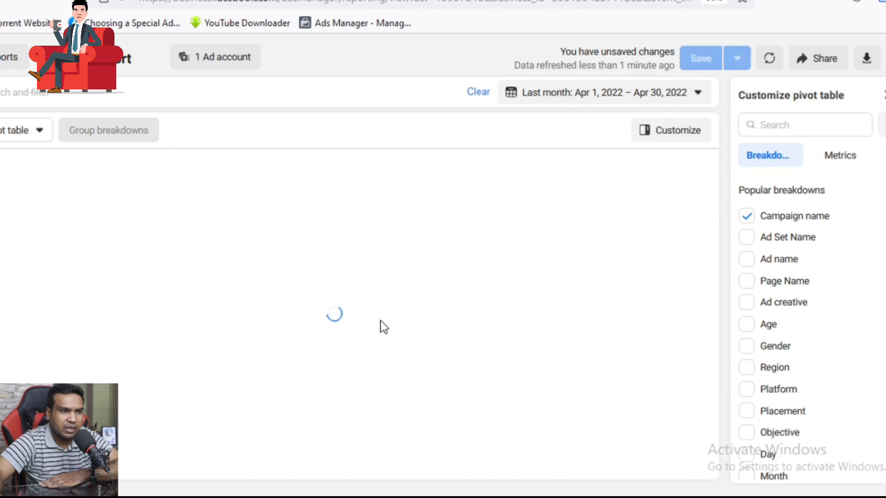
Review the finished eCom Business report in Google Sheets, from its summary block down to the totals row
click(360, 497)
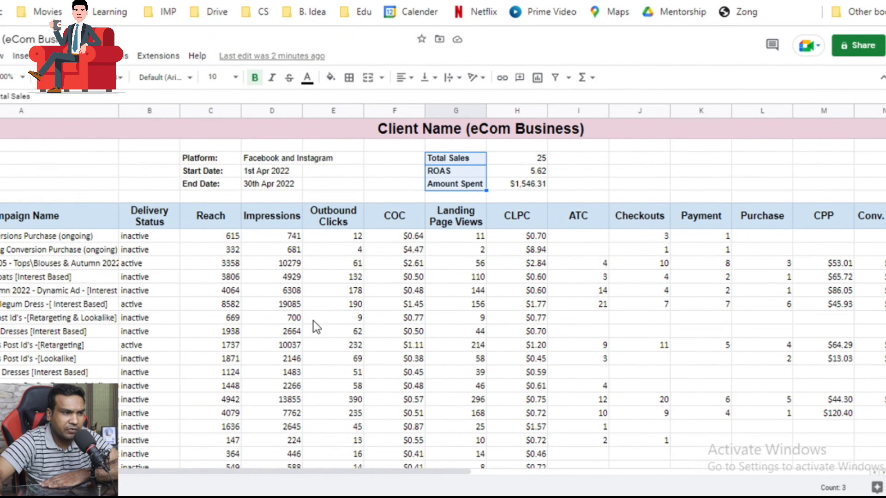
scroll(322, 272, down, 4)
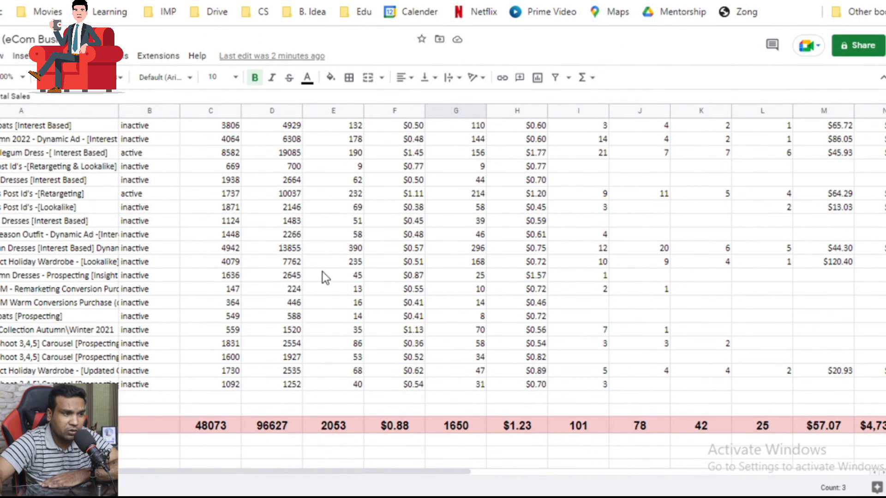
scroll(322, 272, up, 5)
scroll(323, 272, down, 2)
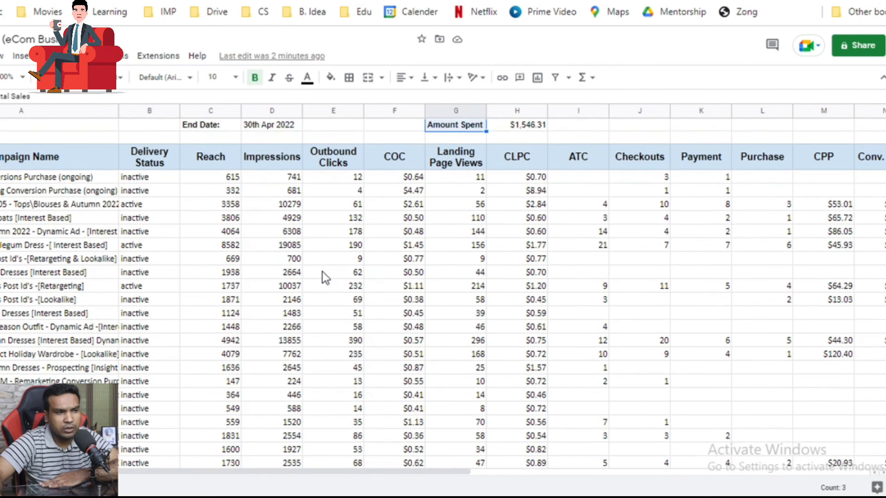
scroll(322, 273, down, 3)
scroll(322, 273, up, 5)
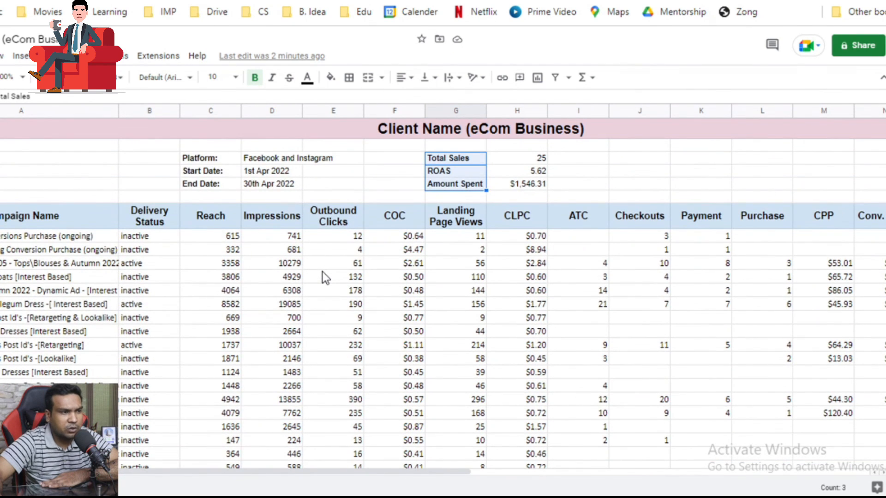
scroll(339, 323, down, 4)
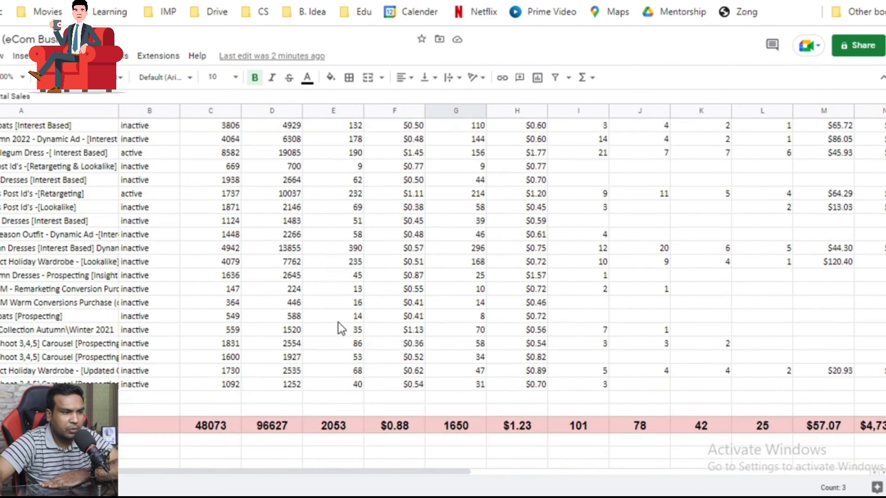